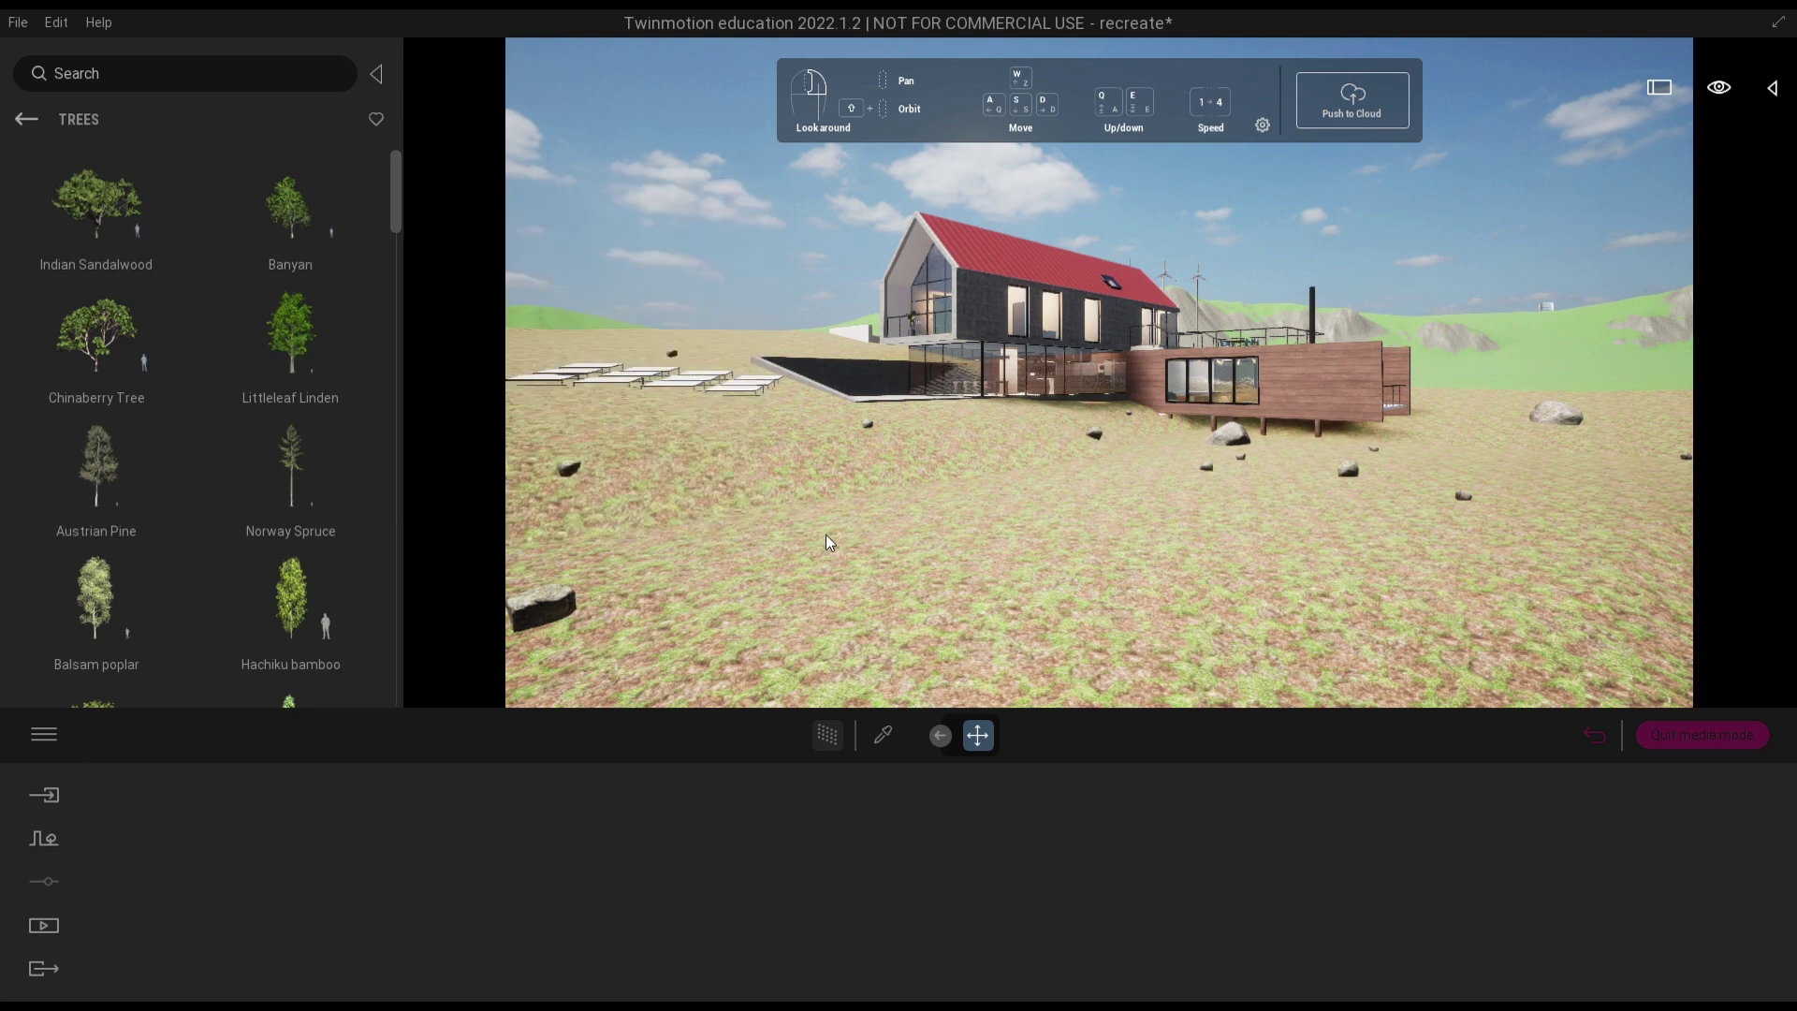
pyautogui.scroll(3, 1062, 478)
pyautogui.scroll(-3, 1063, 465)
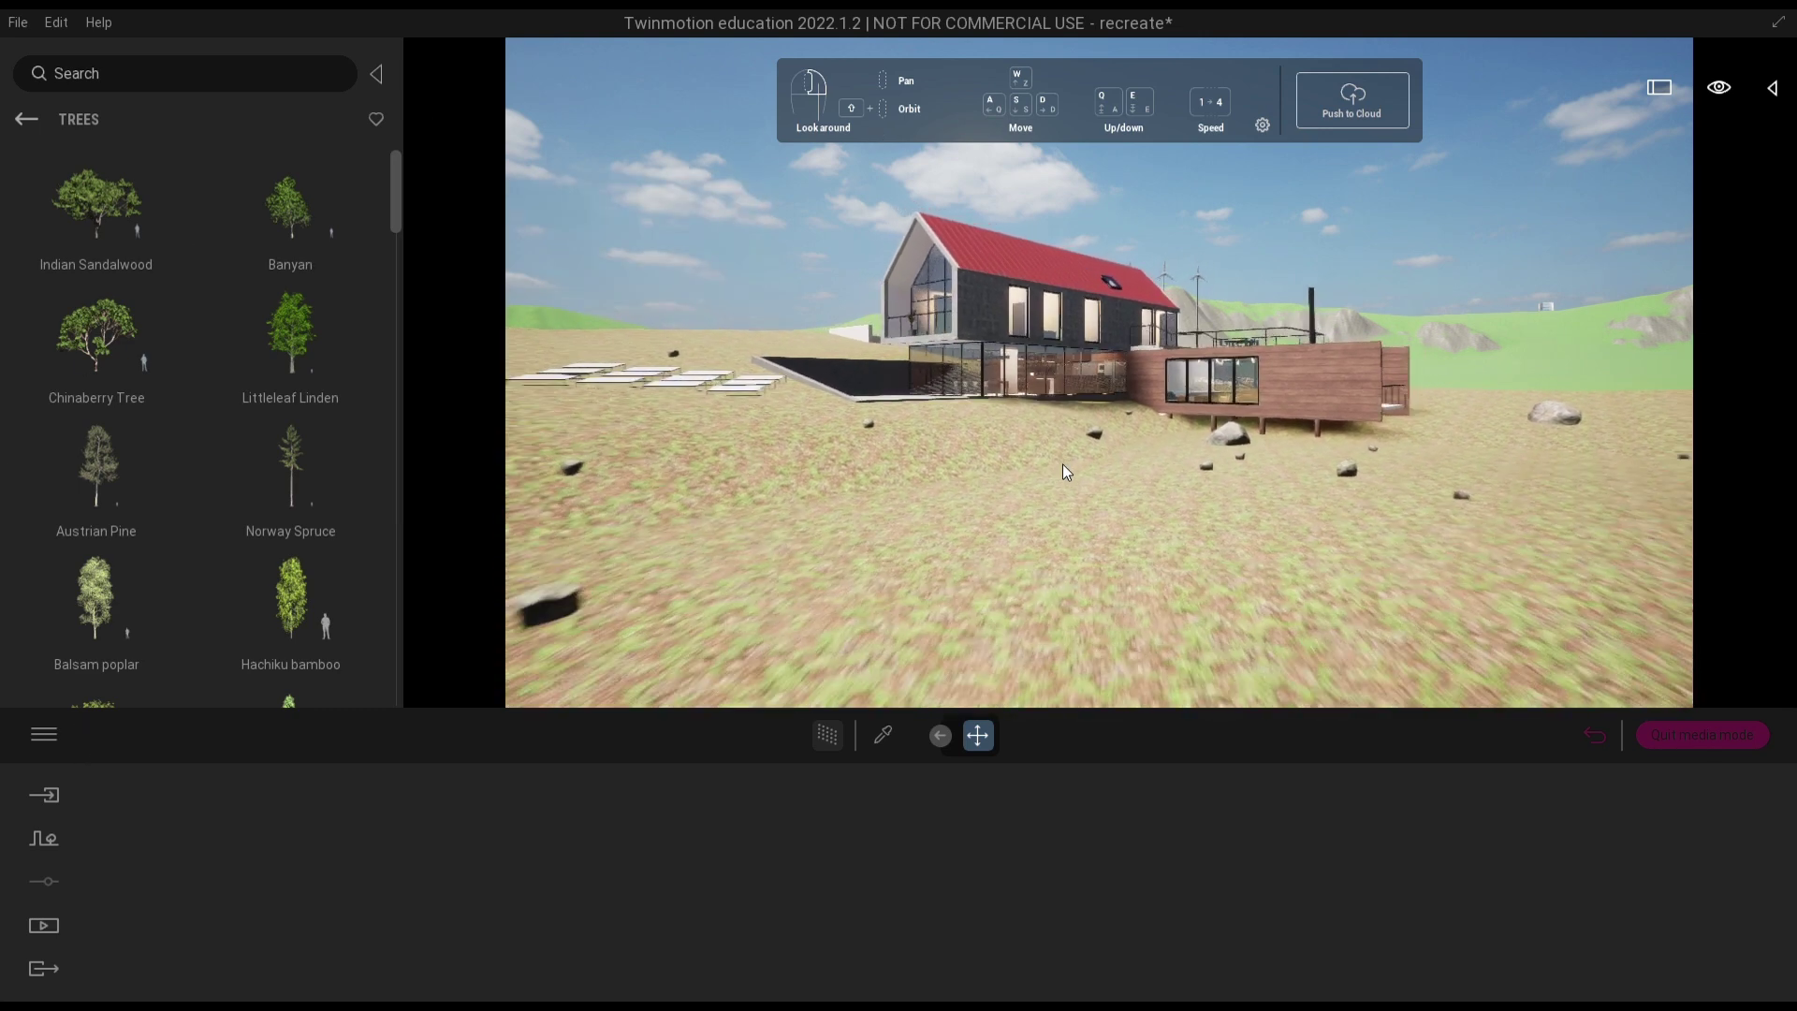
pyautogui.scroll(3, 1064, 464)
pyautogui.scroll(-3, 1063, 470)
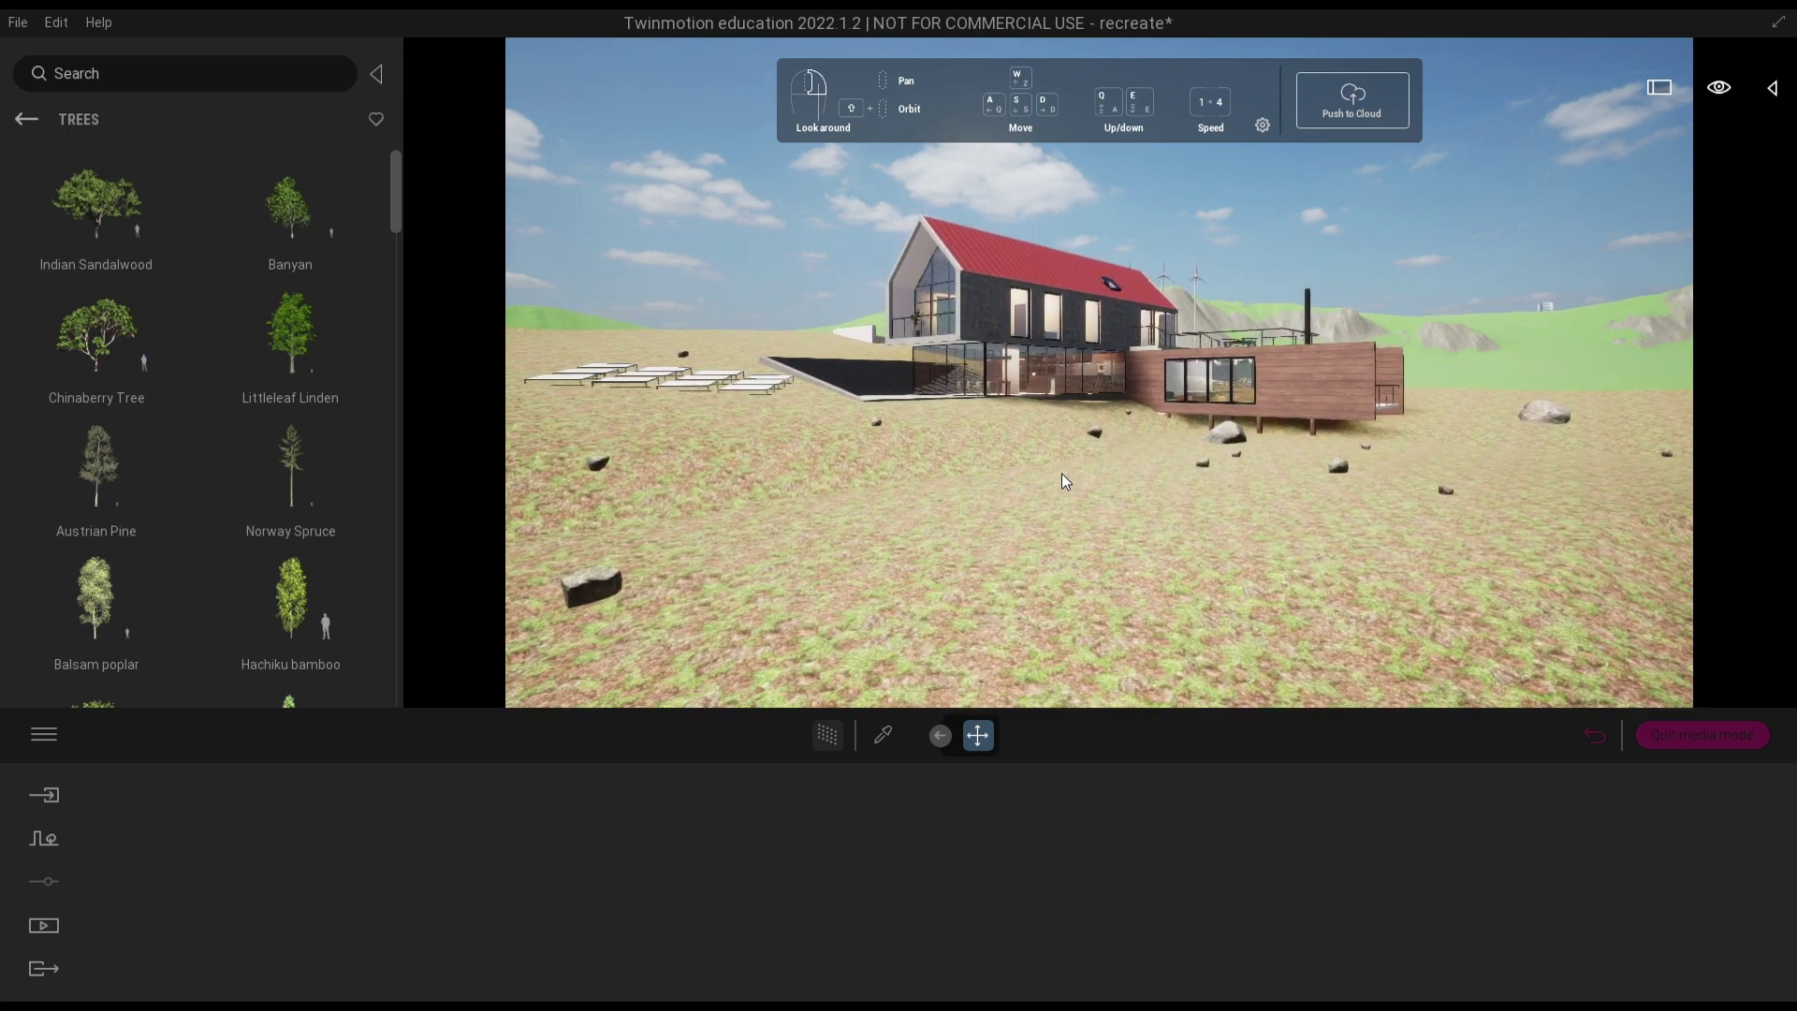
pyautogui.scroll(-1, 1055, 527)
pyautogui.scroll(1, 1054, 531)
pyautogui.scroll(1, 1068, 634)
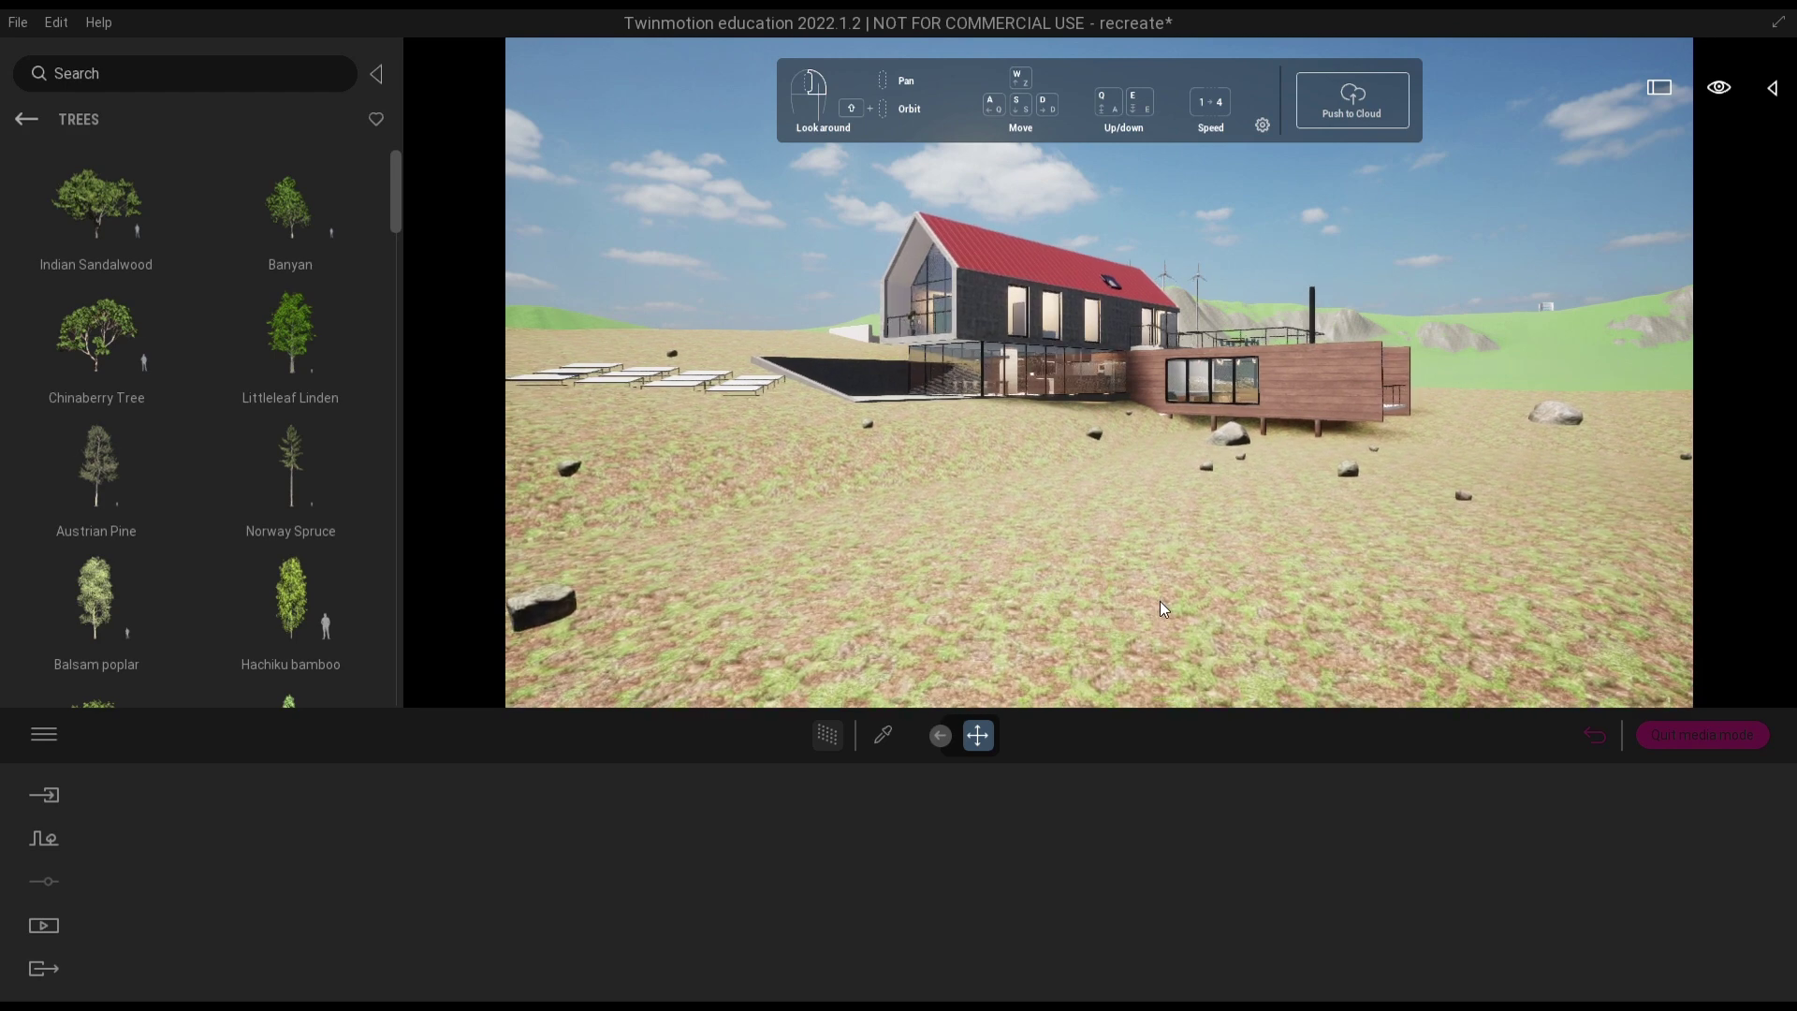
pyautogui.scroll(-2, 941, 412)
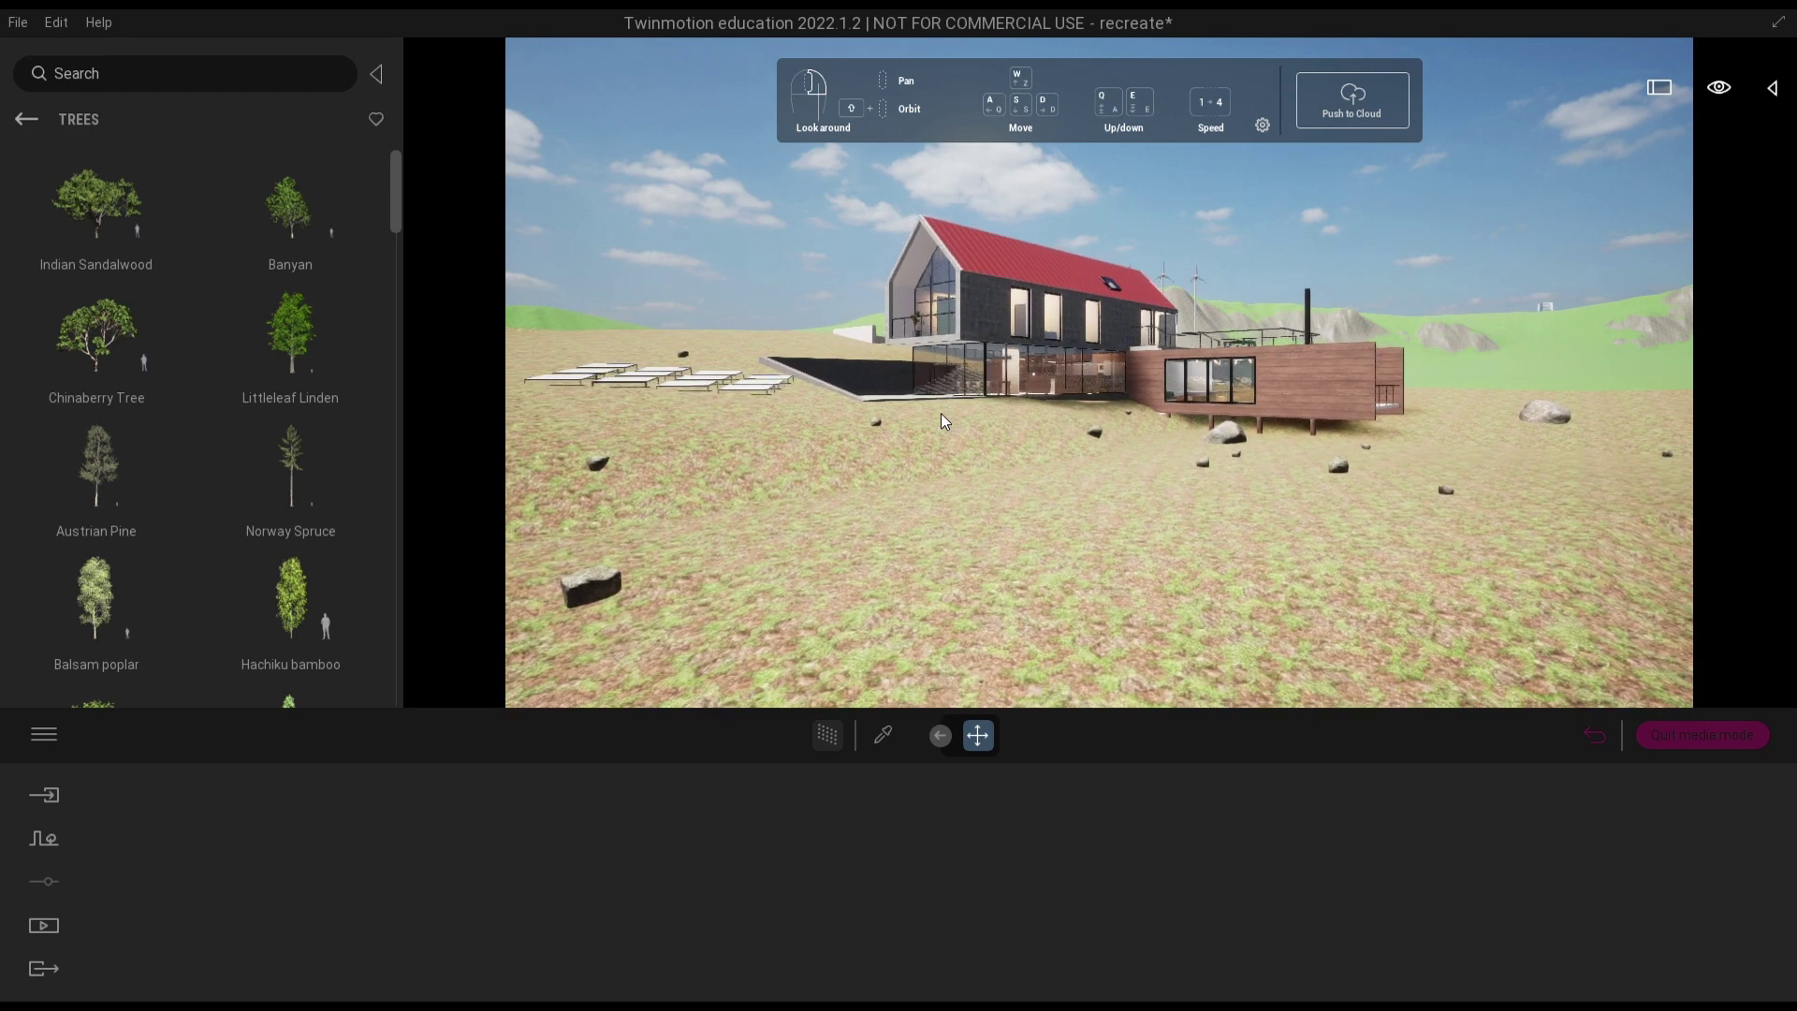
pyautogui.scroll(1, 1142, 469)
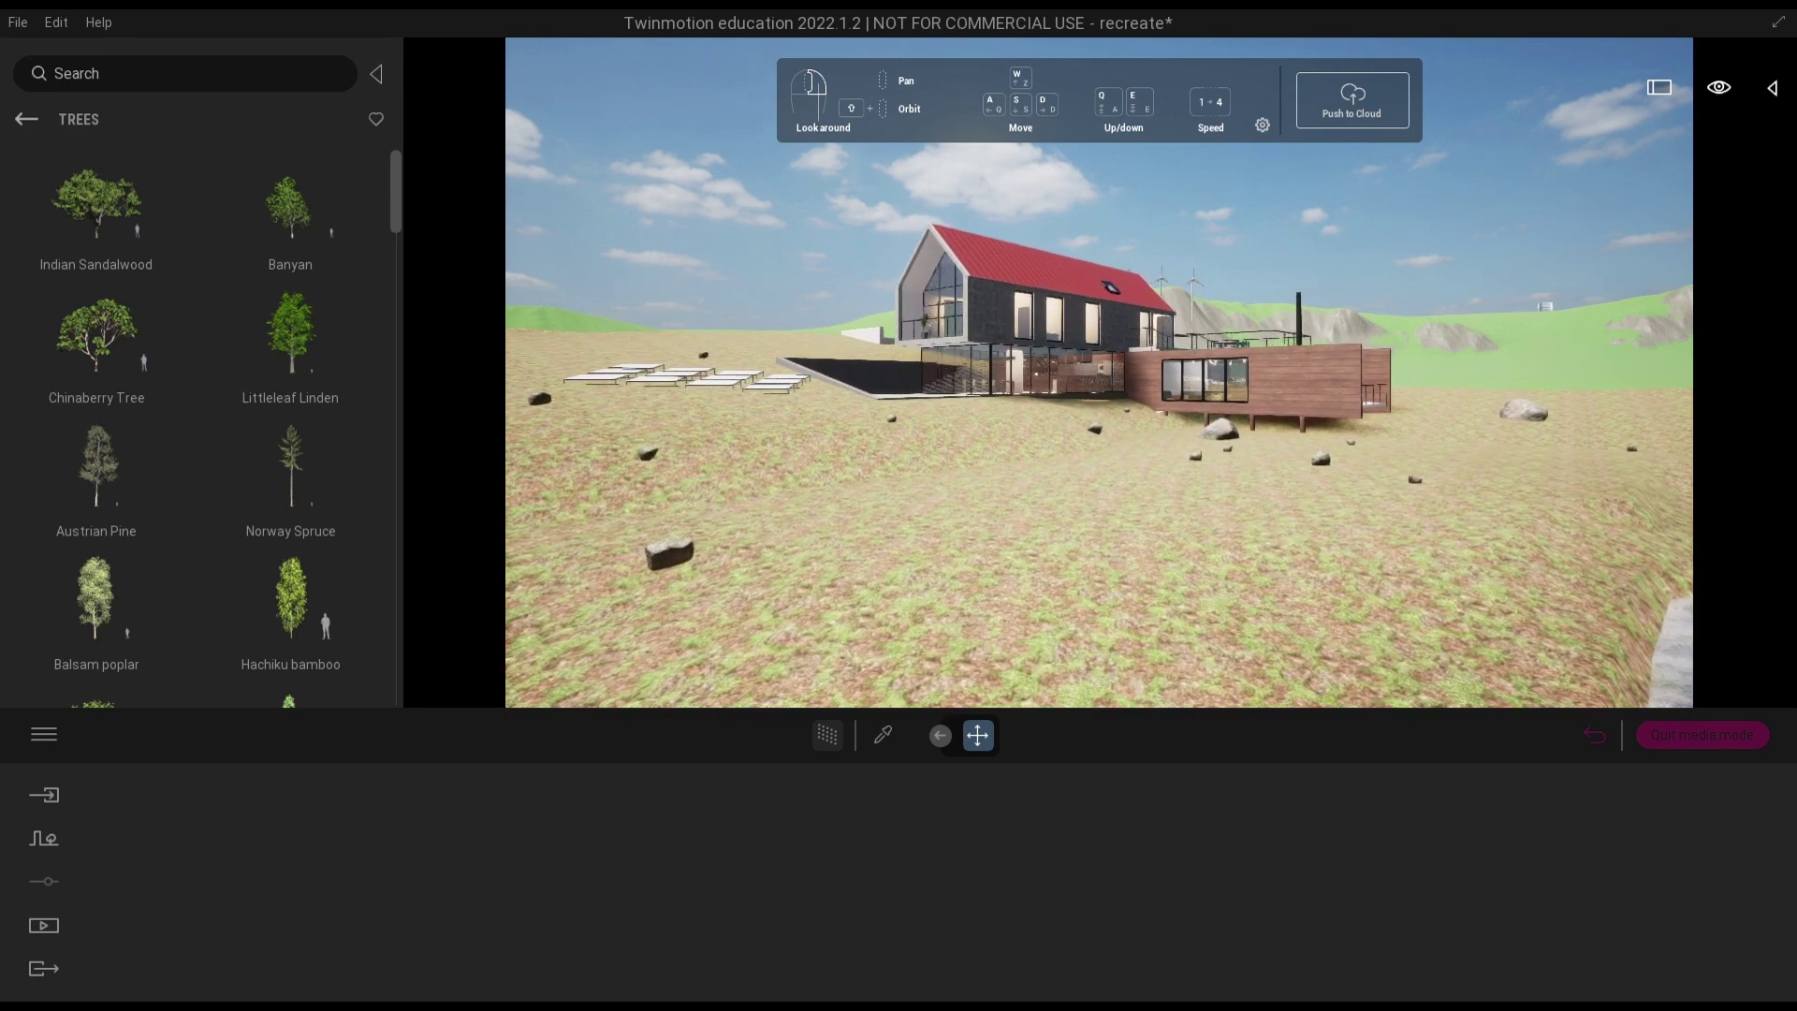
# - Open the Vegetation paint tool with the bare slope between the house and the water in view
pyautogui.moveTo(1015, 387); pyautogui.dragTo(1245, 312, button='right')
pyautogui.scroll(2, 1016, 386)
pyautogui.scroll(4, 1015, 386)
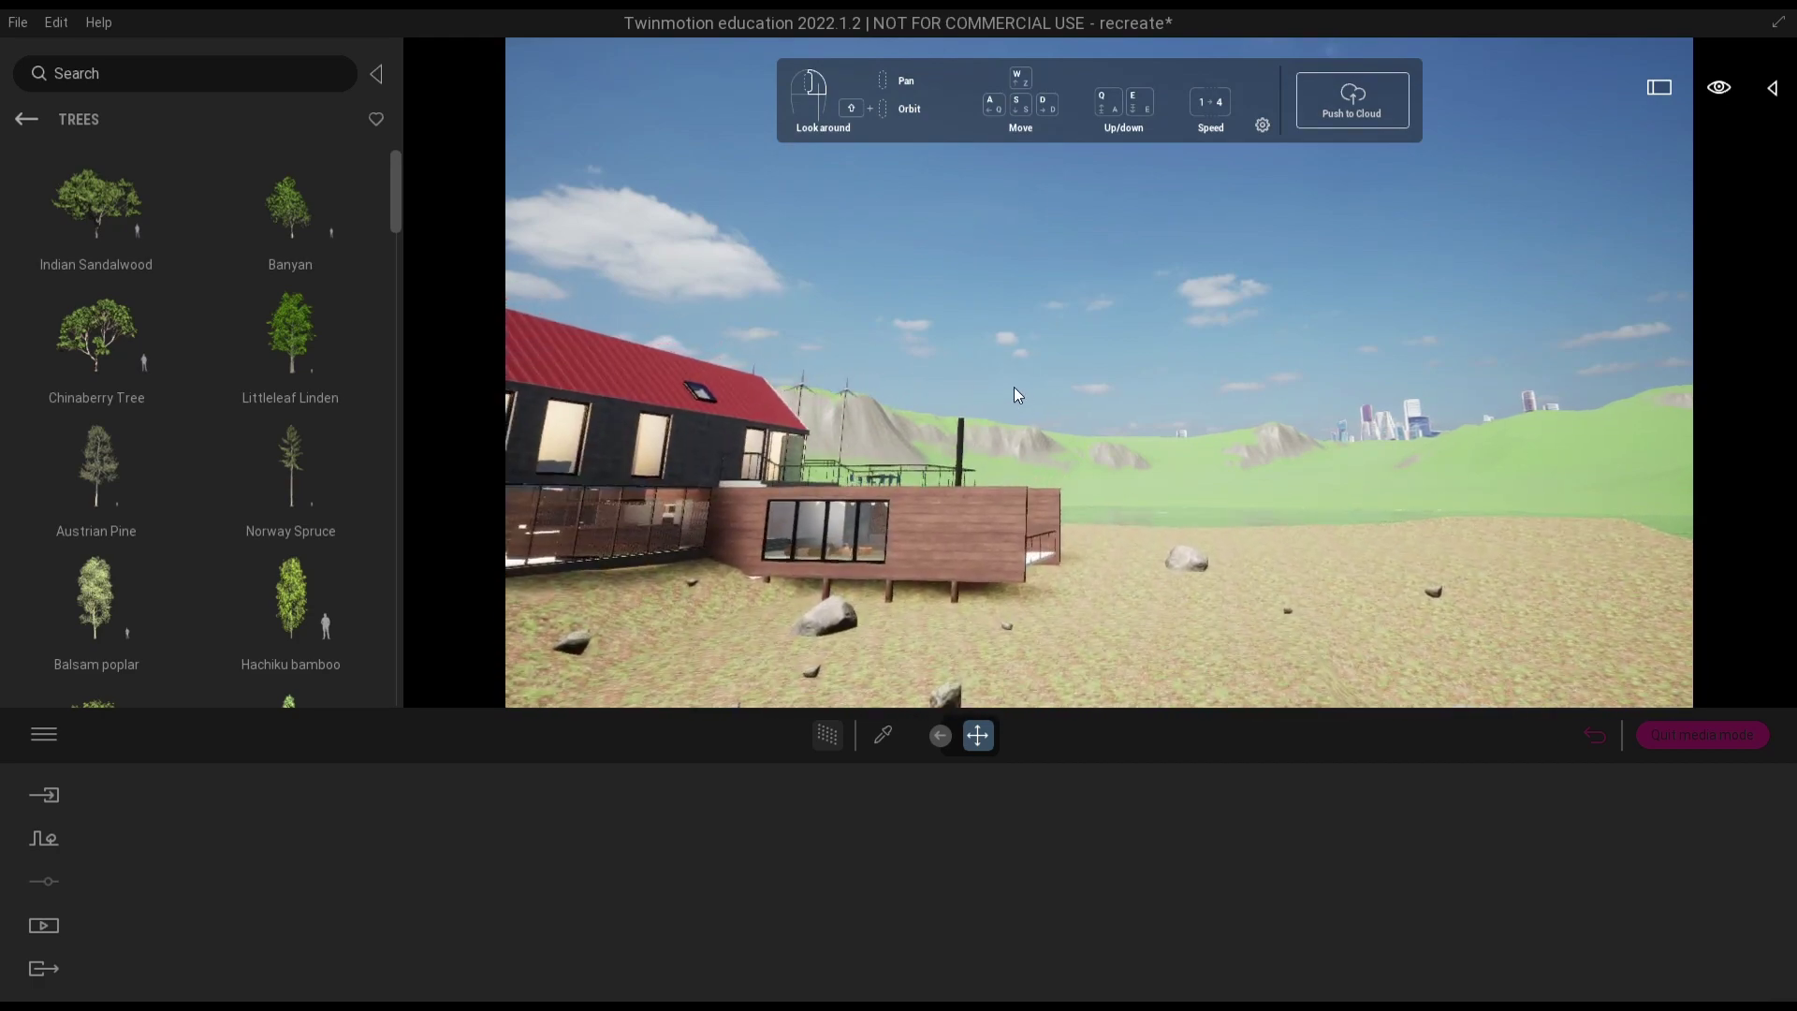
pyautogui.moveTo(1056, 312); pyautogui.dragTo(944, 323, button='right')
pyautogui.scroll(-3, 1057, 312)
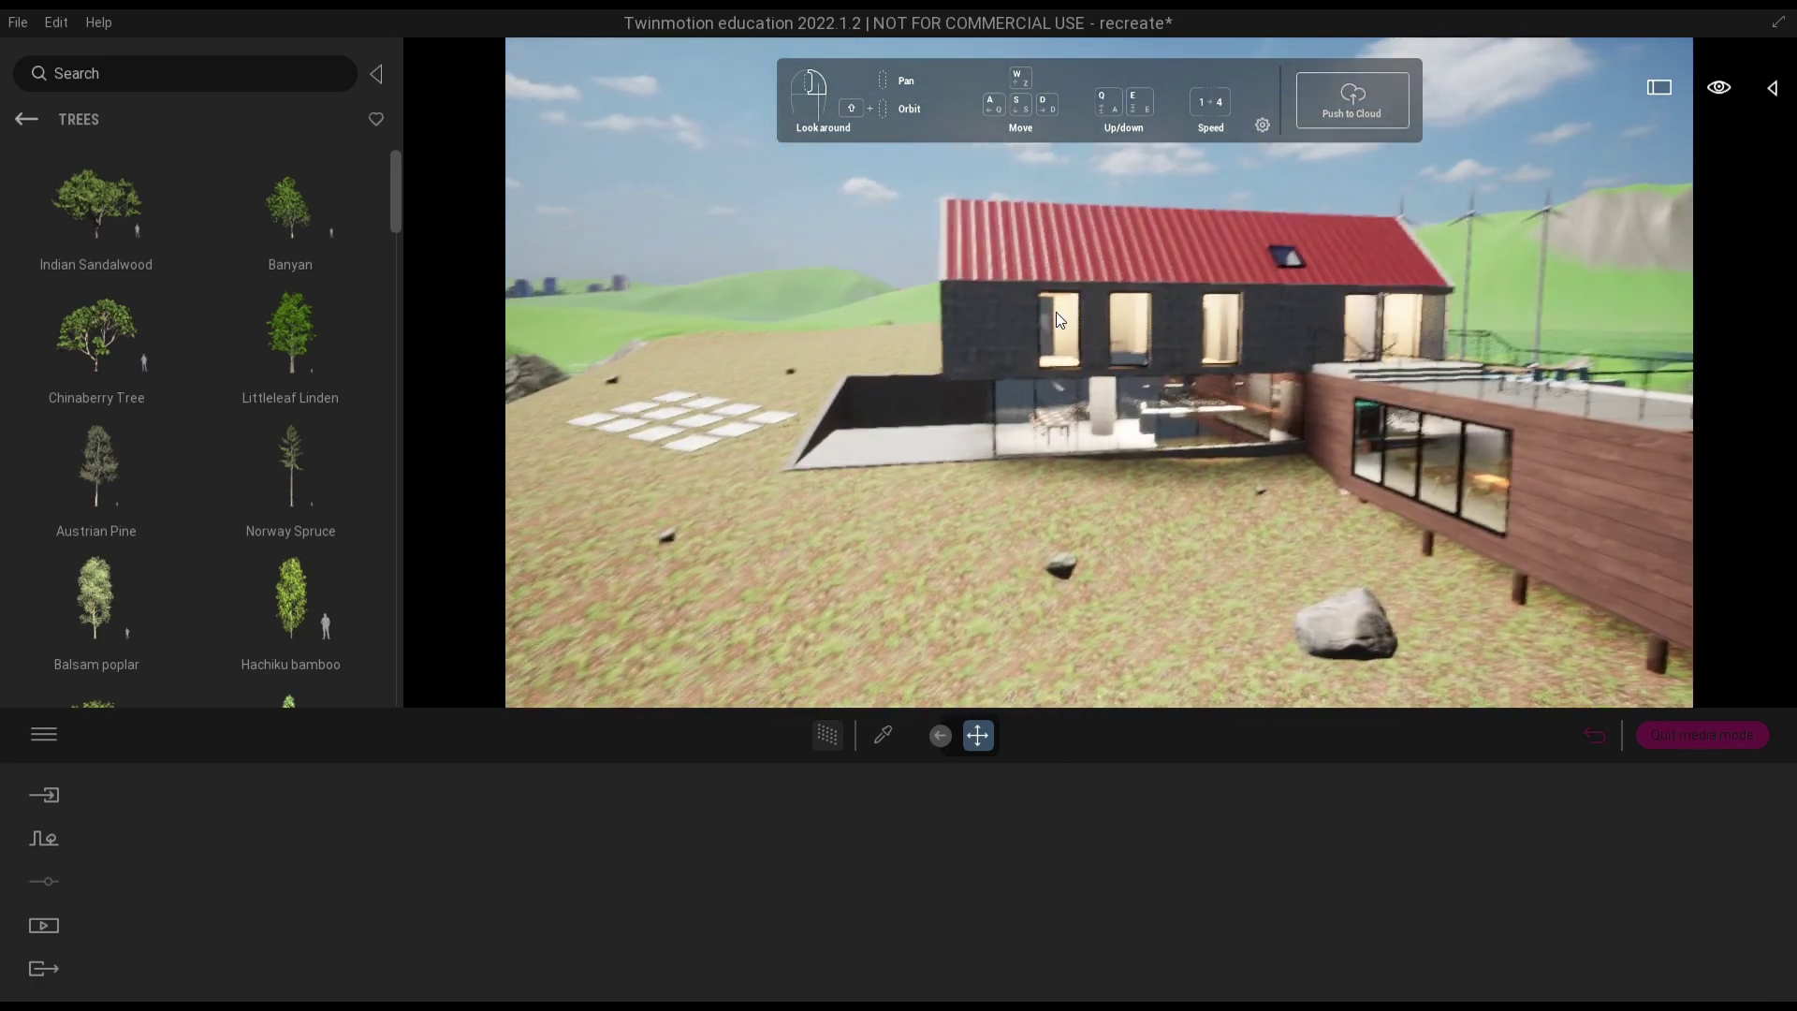
pyautogui.moveTo(1053, 331); pyautogui.dragTo(937, 421, button='right')
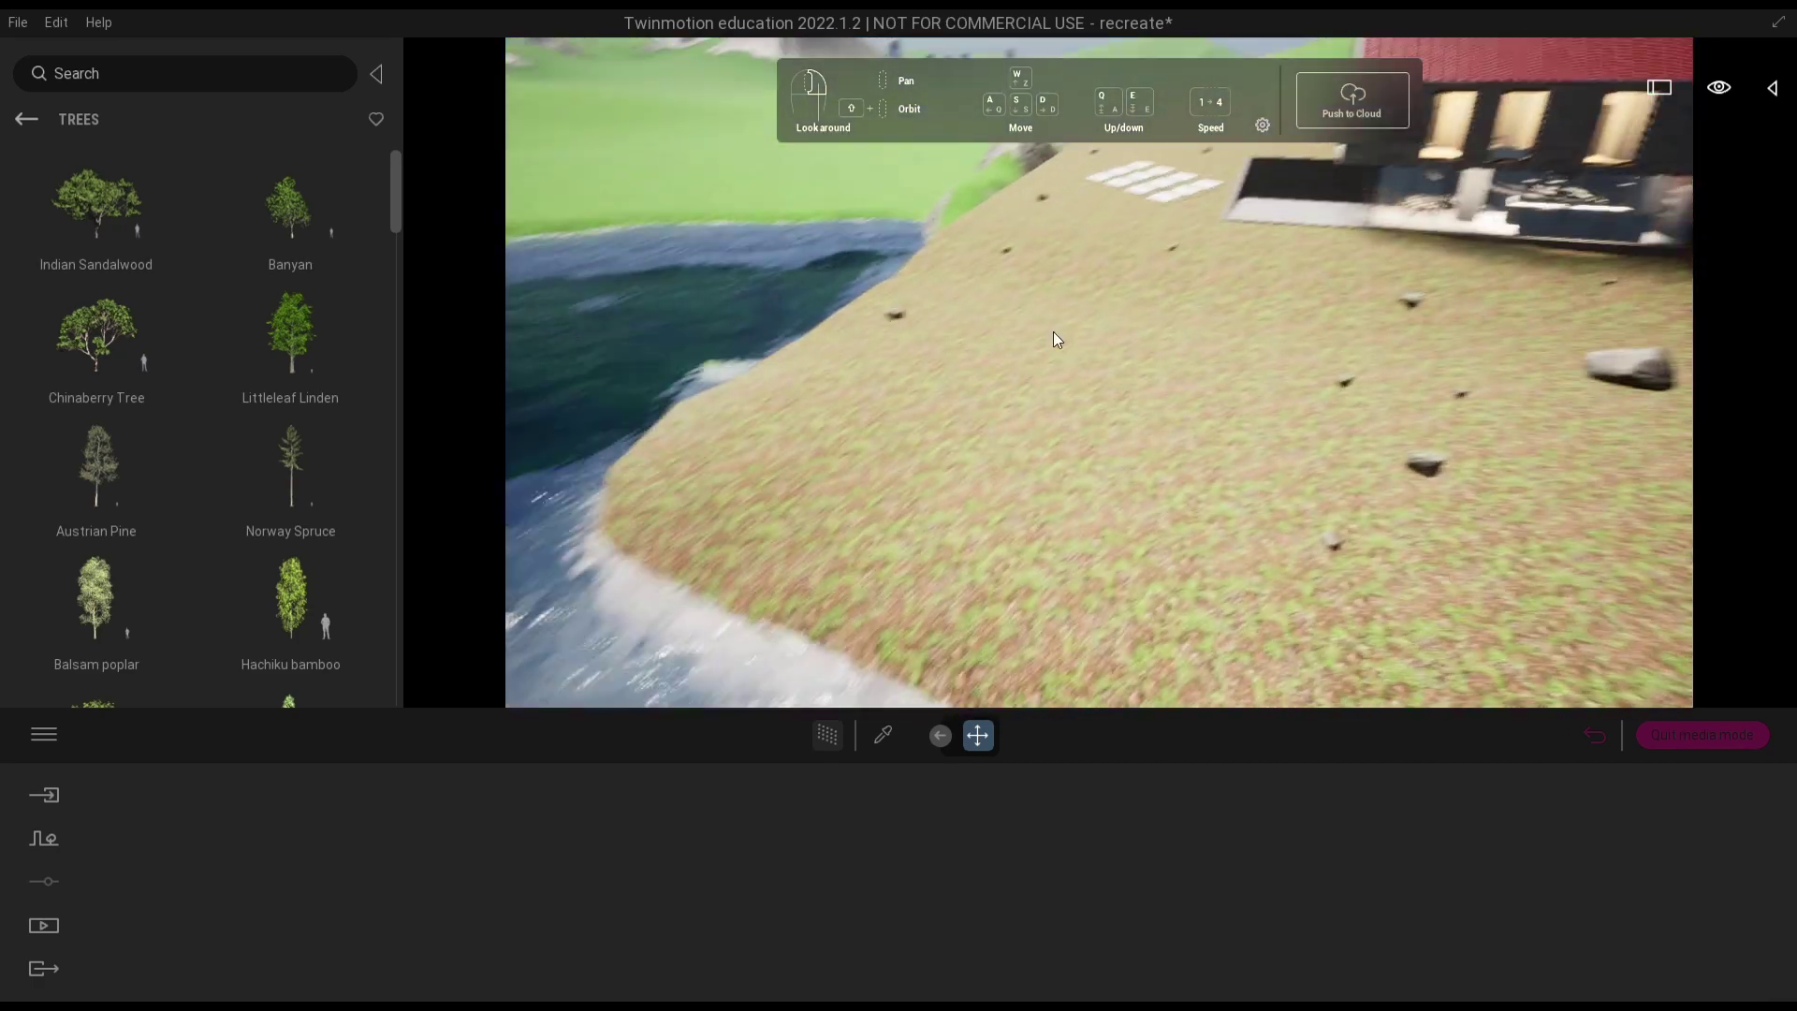
pyautogui.scroll(2, 1053, 332)
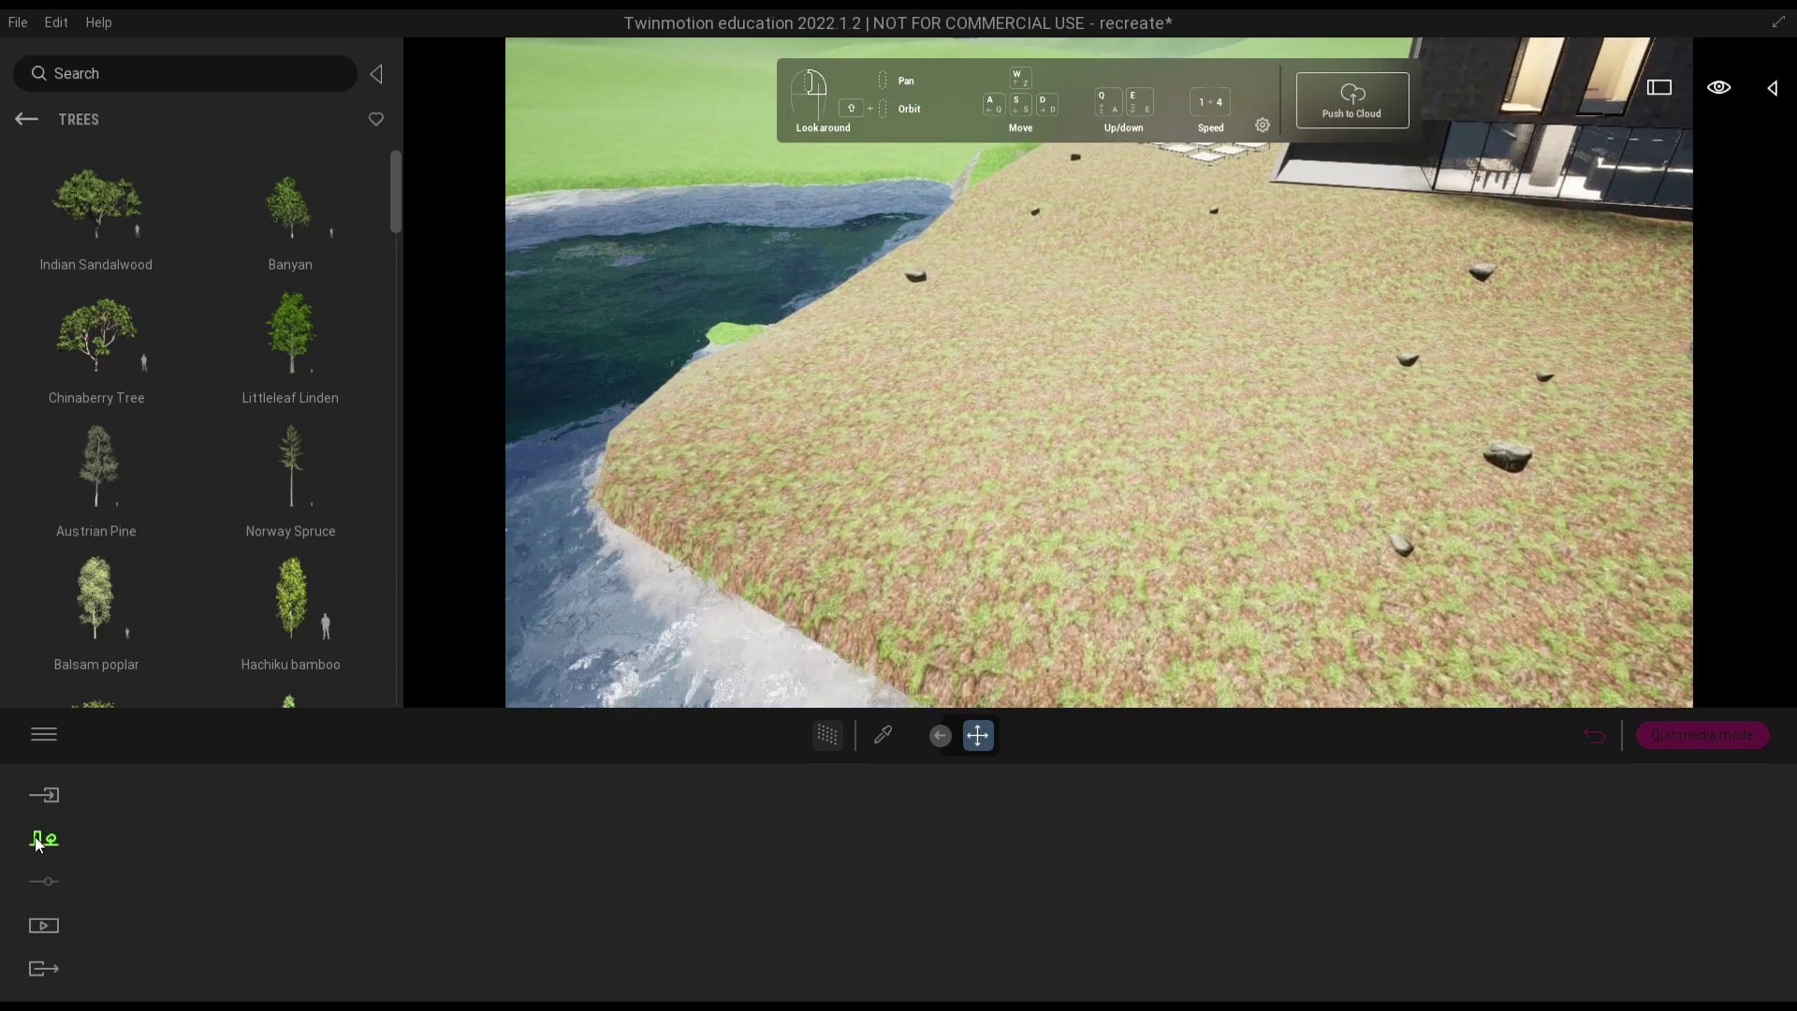
pyautogui.click(39, 840)
pyautogui.click(809, 871)
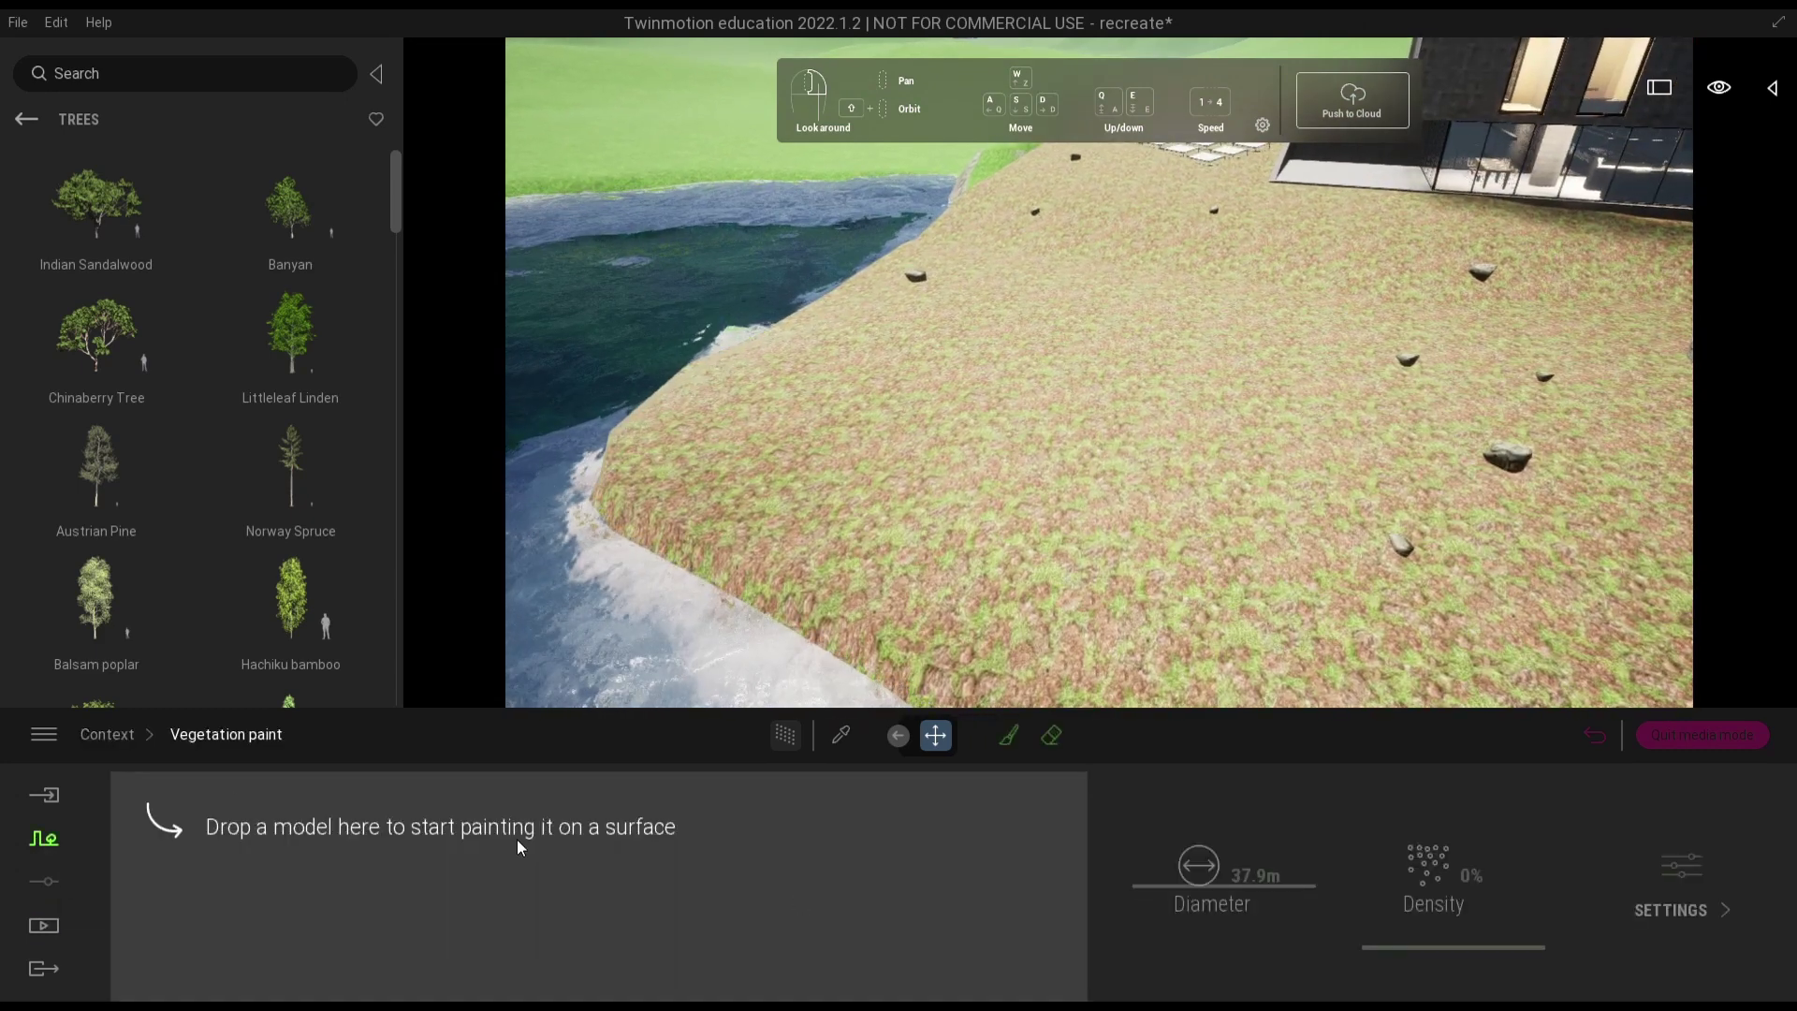
# - Add Long grass 01 and TallGrass 04 from the Grass and flowers library to the vegetation paint palette
pyautogui.click(22, 119)
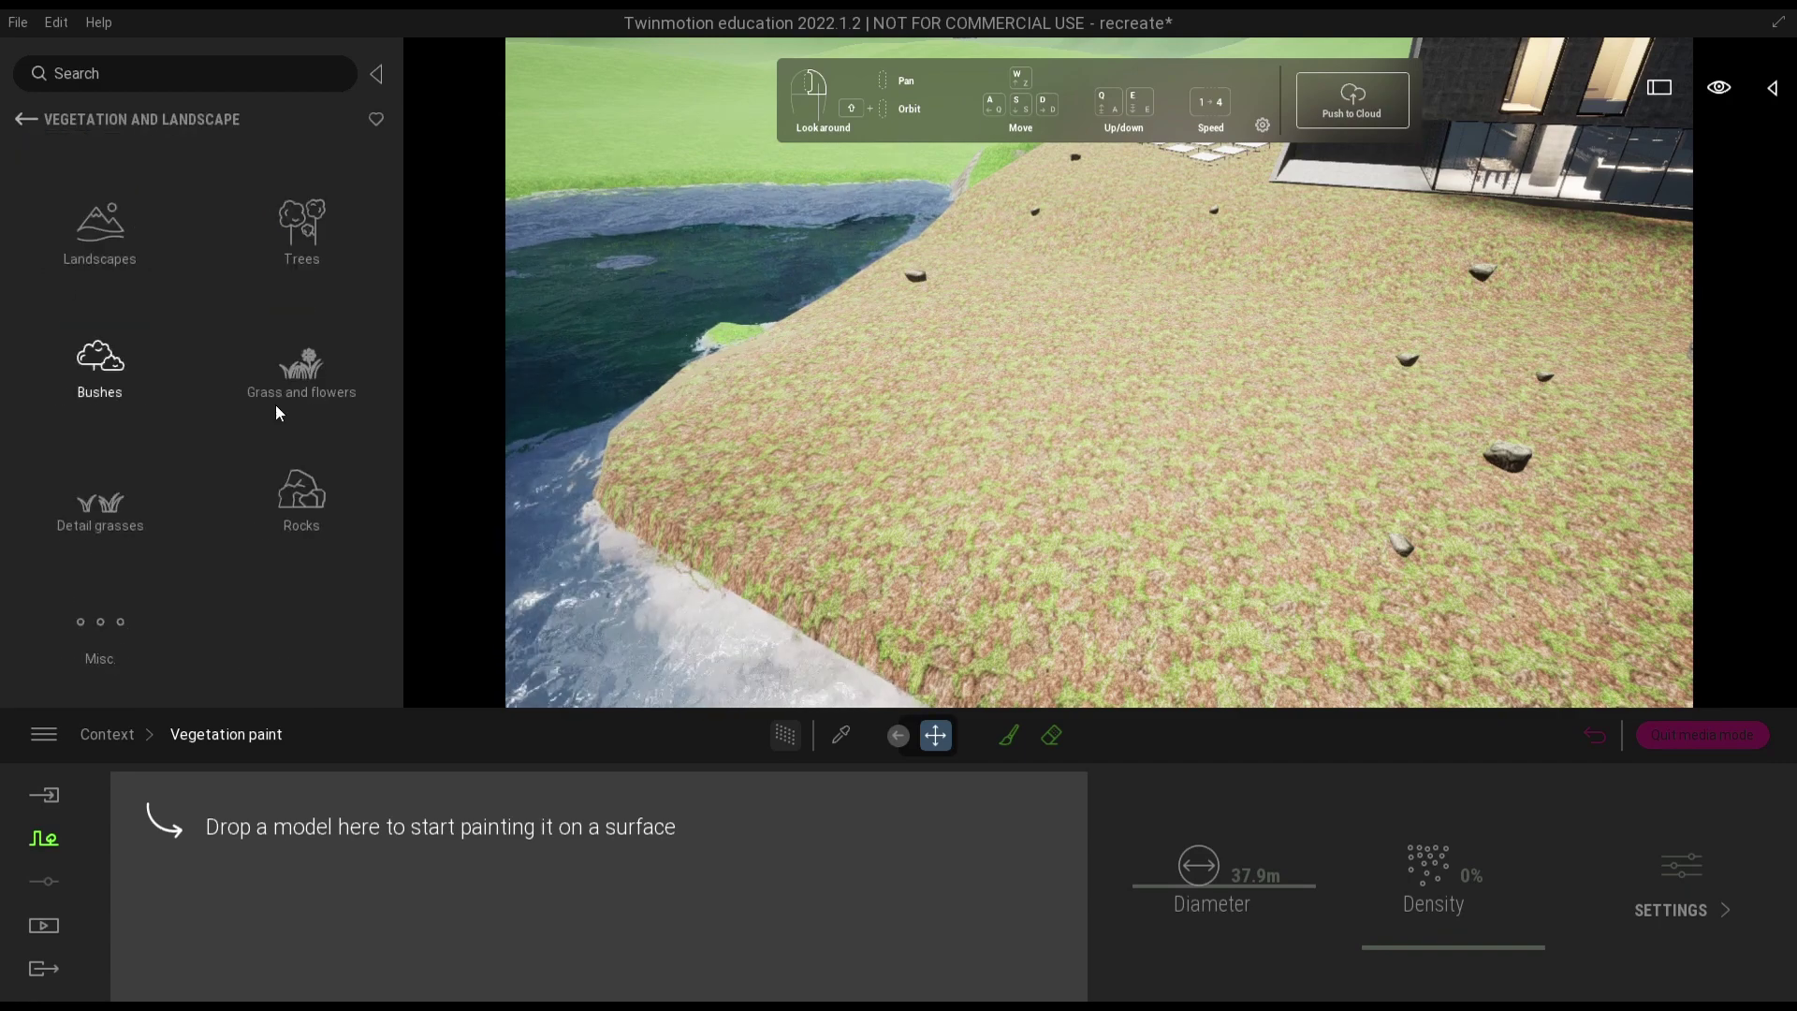
pyautogui.click(296, 382)
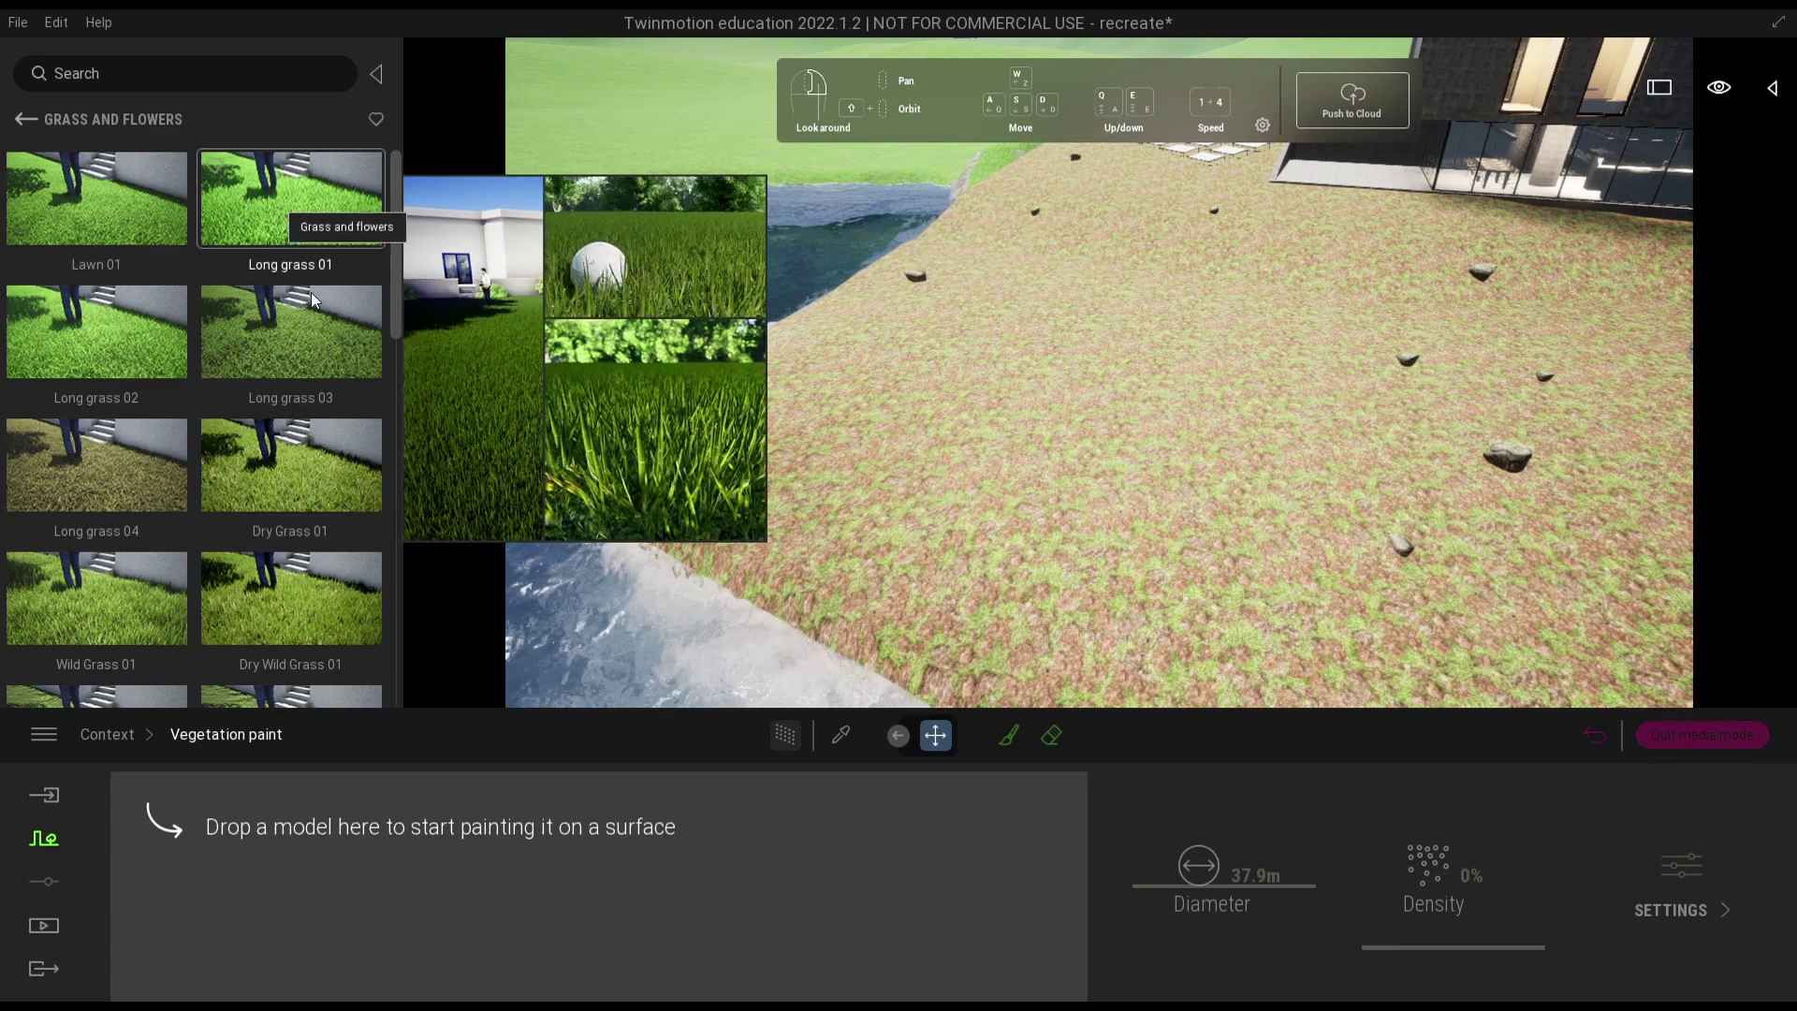
pyautogui.moveTo(271, 204); pyautogui.dragTo(319, 855)
pyautogui.scroll(-3, 195, 509)
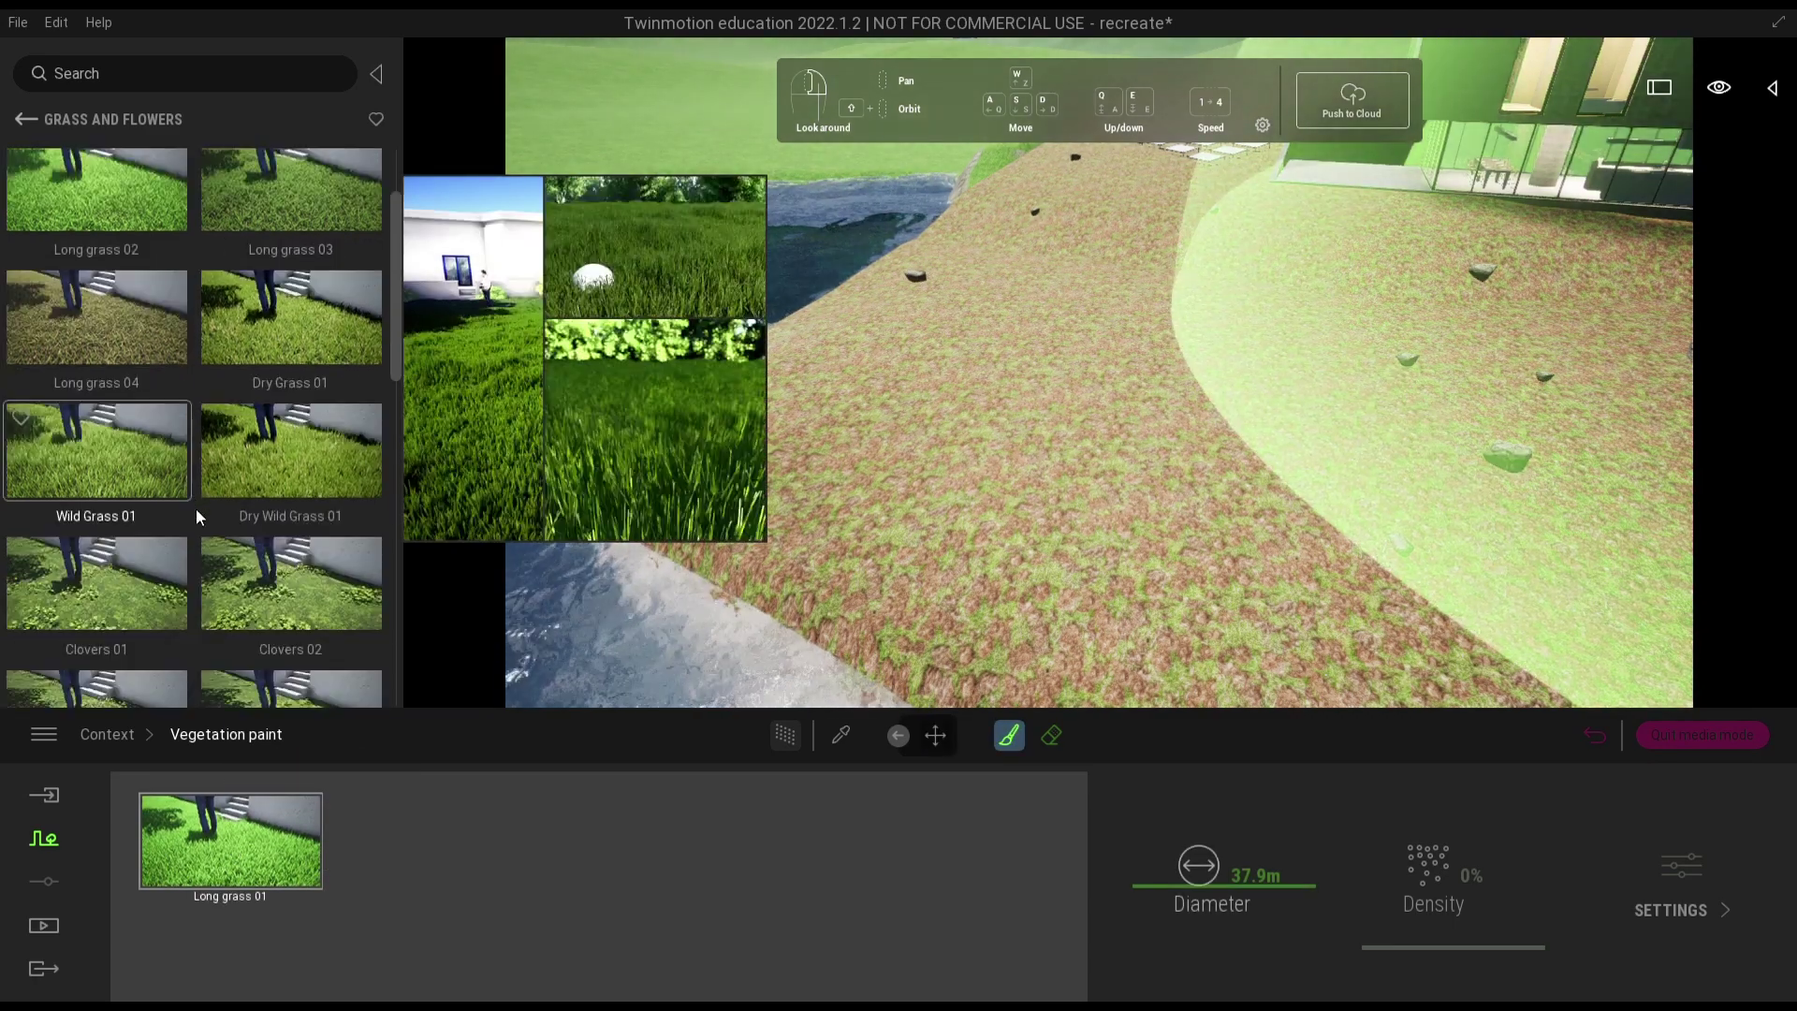
pyautogui.scroll(-5, 203, 548)
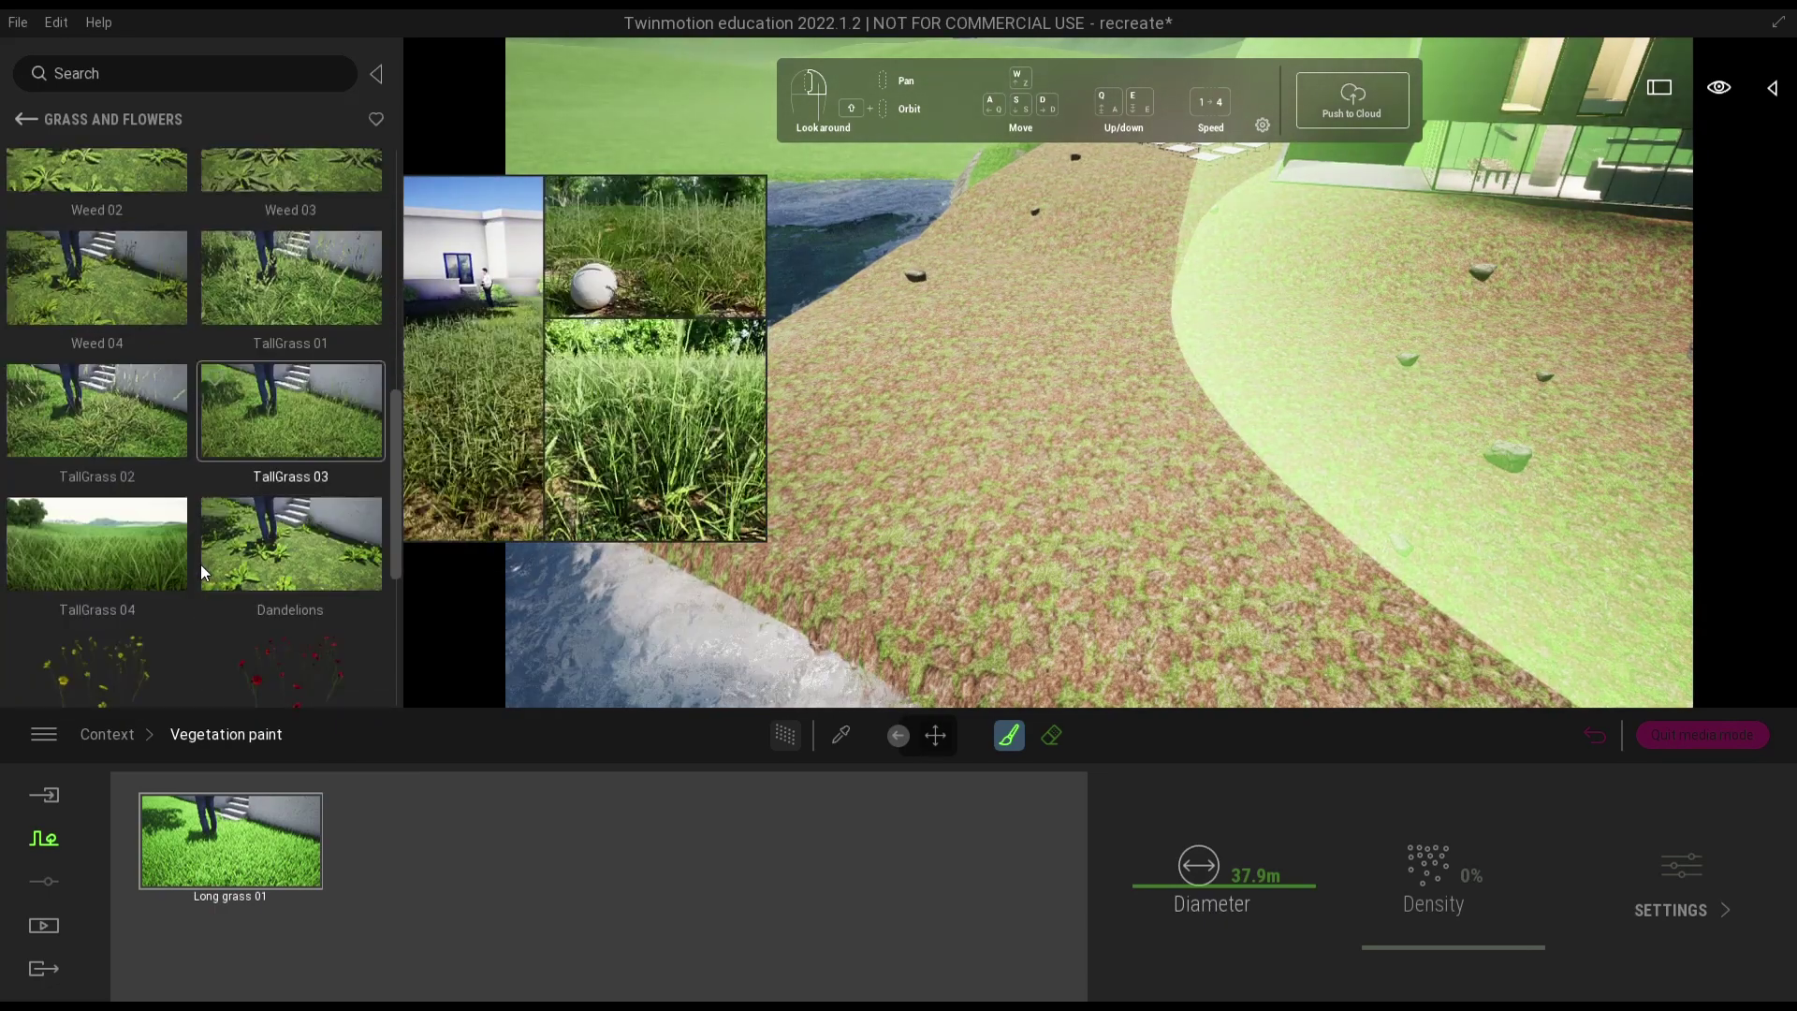
pyautogui.scroll(-2, 163, 505)
pyautogui.moveTo(112, 251); pyautogui.dragTo(403, 861)
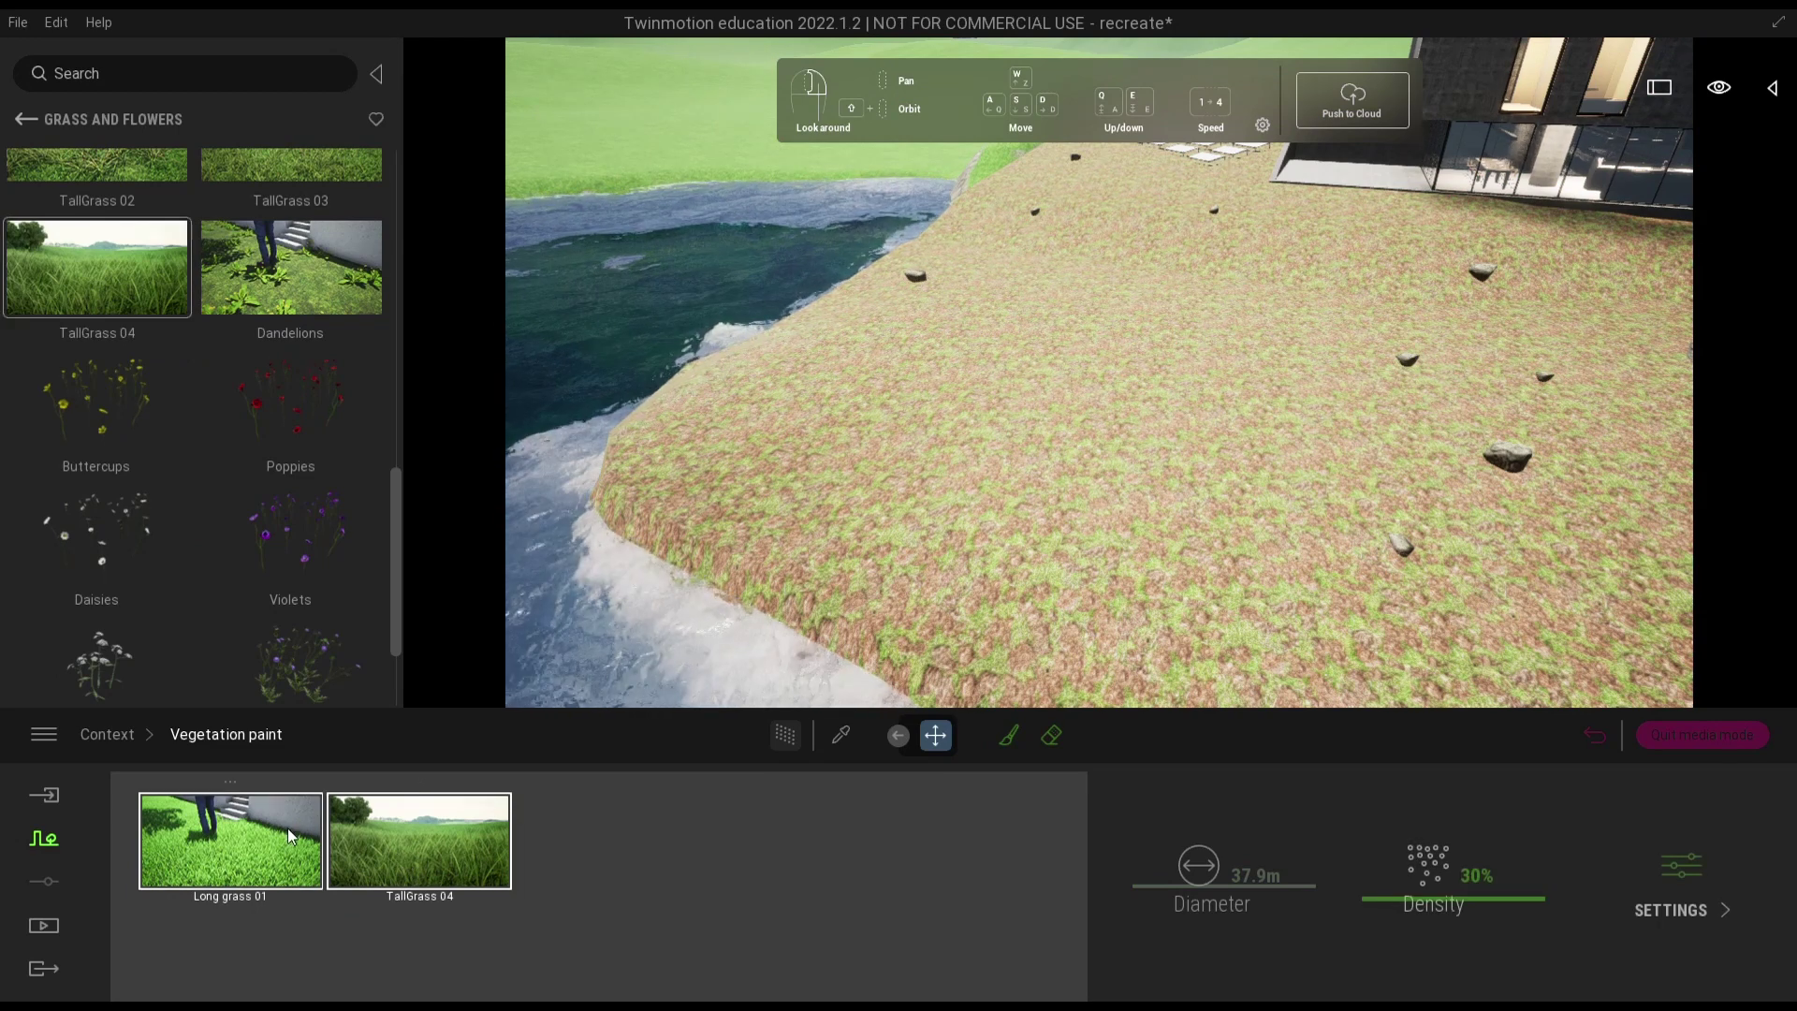
# - Set the density of both grasses to 100% and the paint brush diameter to 10.6 m
pyautogui.moveTo(1414, 902); pyautogui.dragTo(1385, 759)
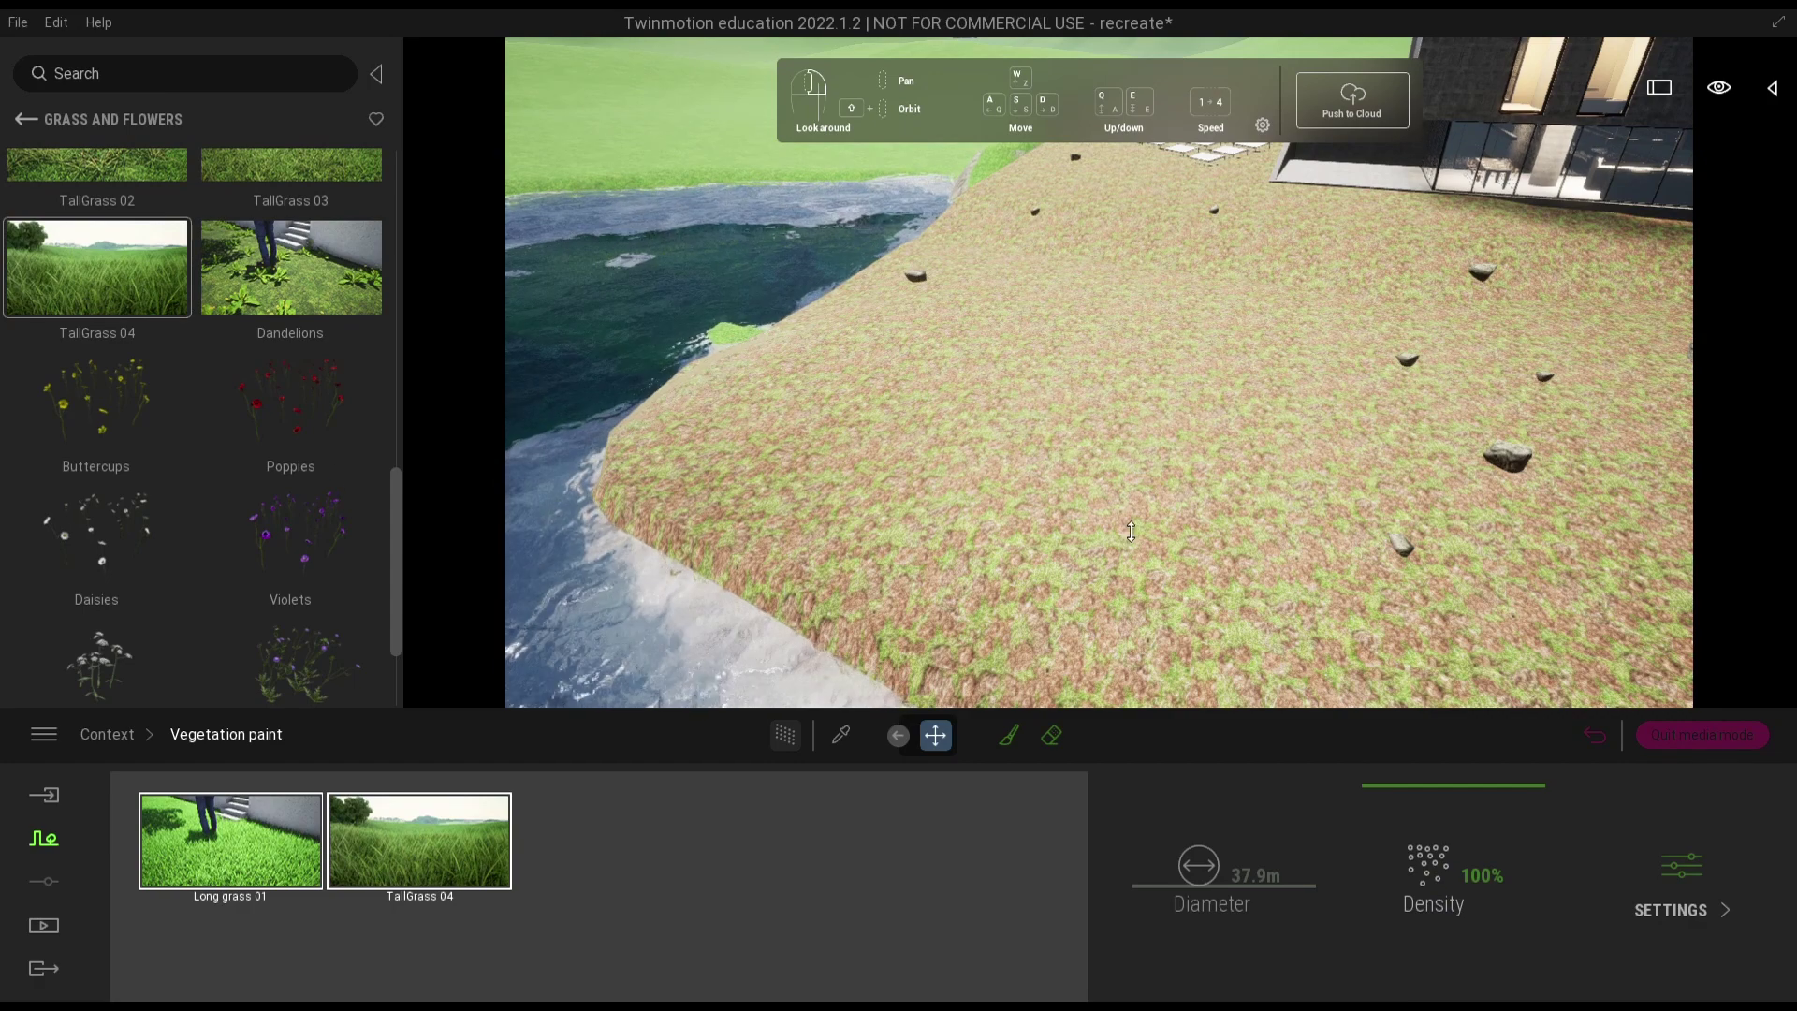
pyautogui.click(1006, 746)
pyautogui.click(1200, 930)
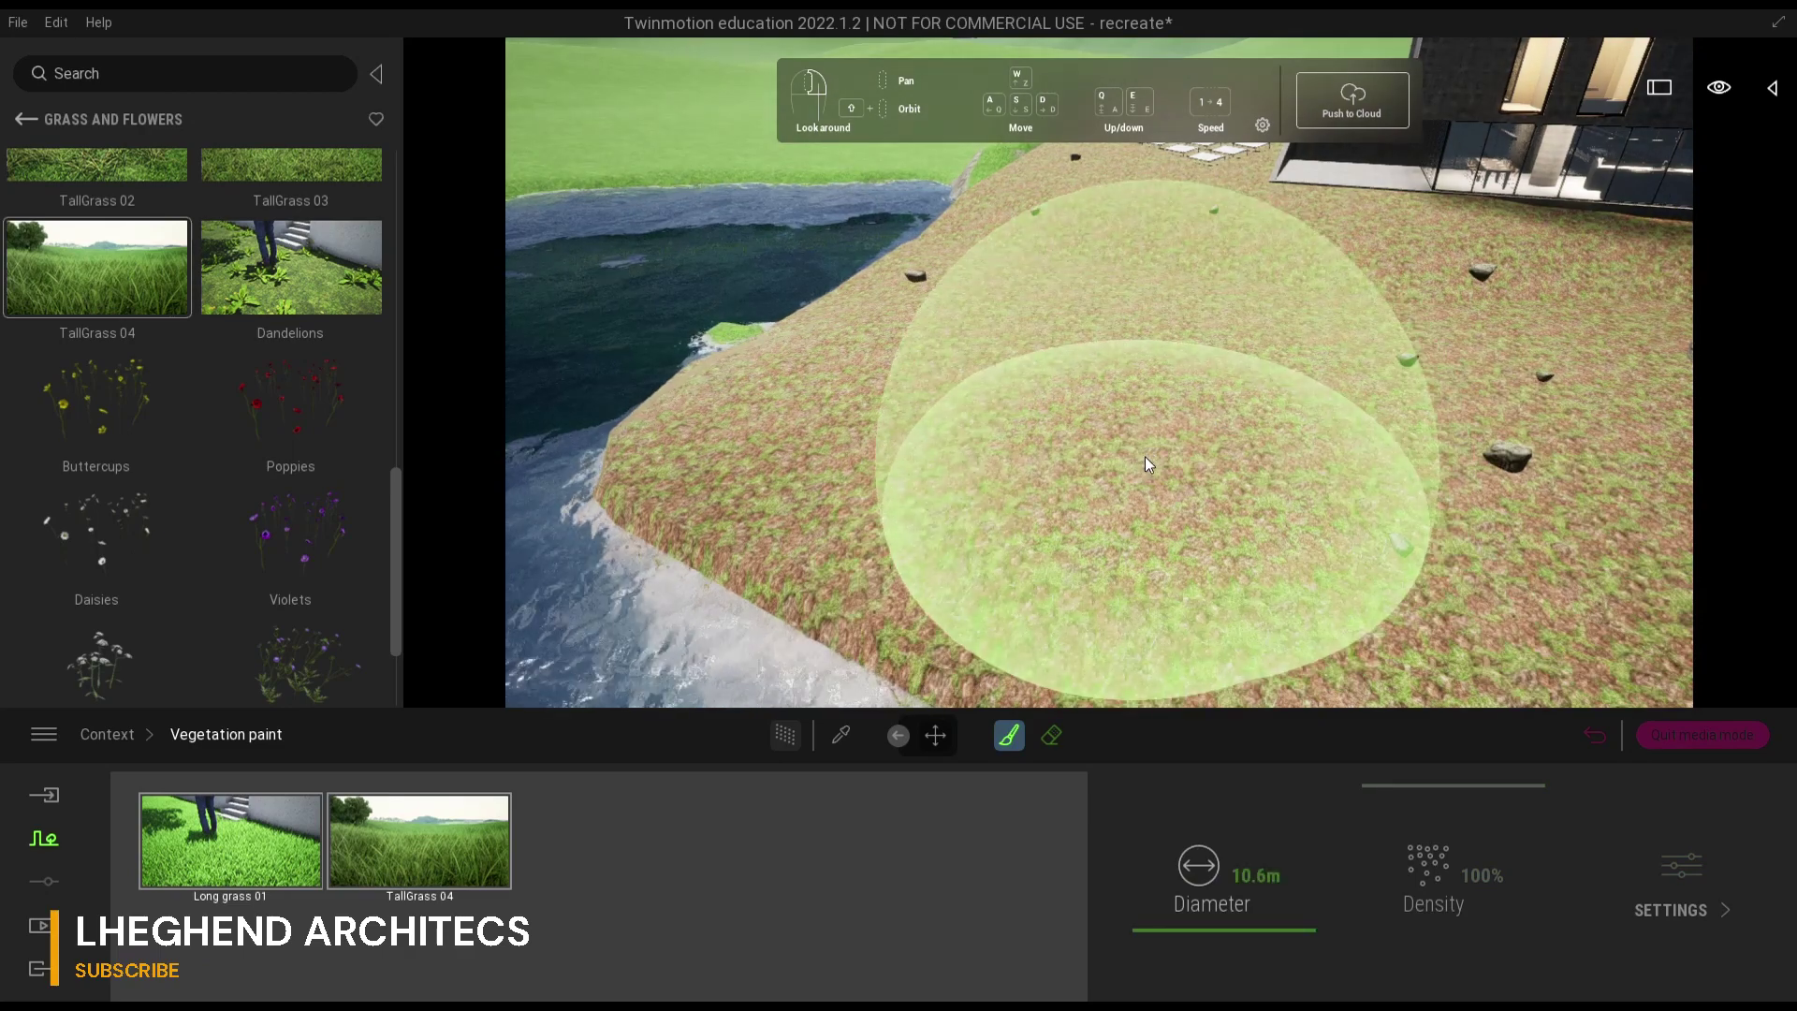
# - Paint the two grasses over the open slope in front of the house with broad strokes
pyautogui.moveTo(1144, 457)
pyautogui.mouseDown()
pyautogui.moveTo(1014, 398)
pyautogui.moveTo(1268, 440)
pyautogui.moveTo(1496, 589)
pyautogui.moveTo(1393, 476)
pyautogui.mouseUp()
pyautogui.moveTo(1394, 475)
pyautogui.mouseDown(button='right')
pyautogui.moveTo(1438, 485)
pyautogui.moveTo(1397, 468)
pyautogui.mouseUp(button='right')
pyautogui.moveTo(1397, 468); pyautogui.dragTo(1367, 409)
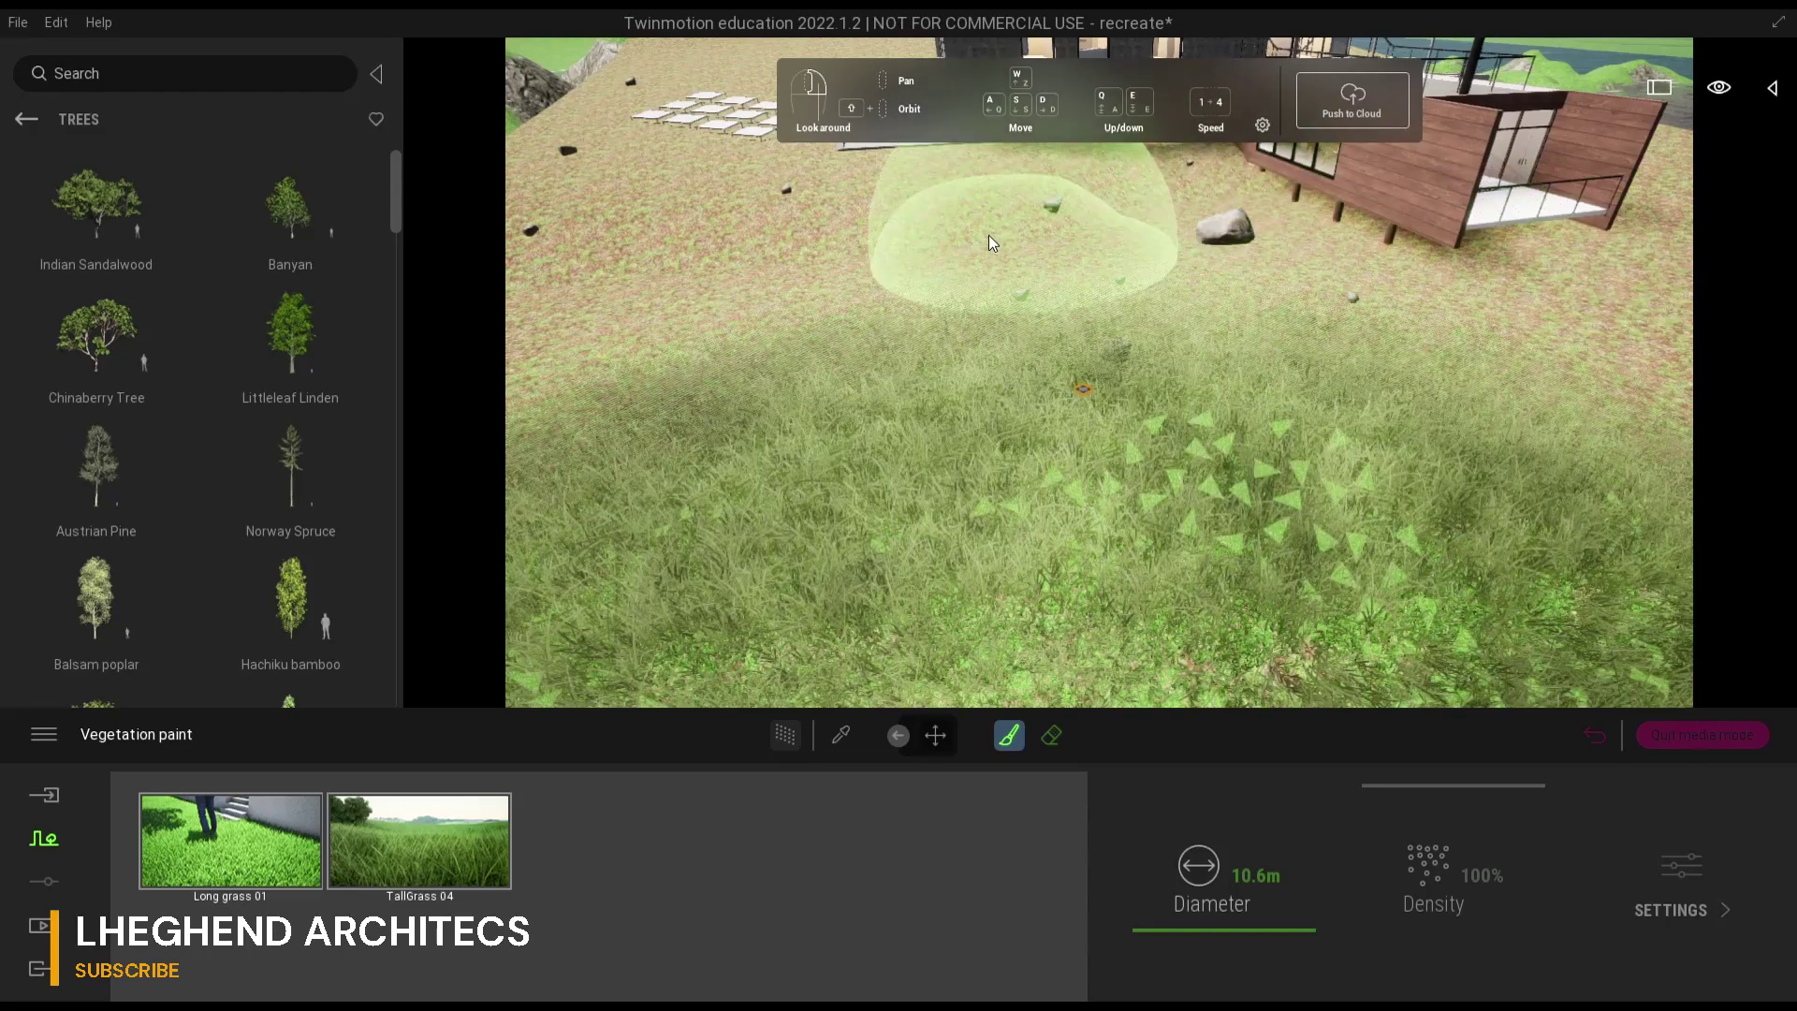
pyautogui.moveTo(758, 292); pyautogui.dragTo(736, 287)
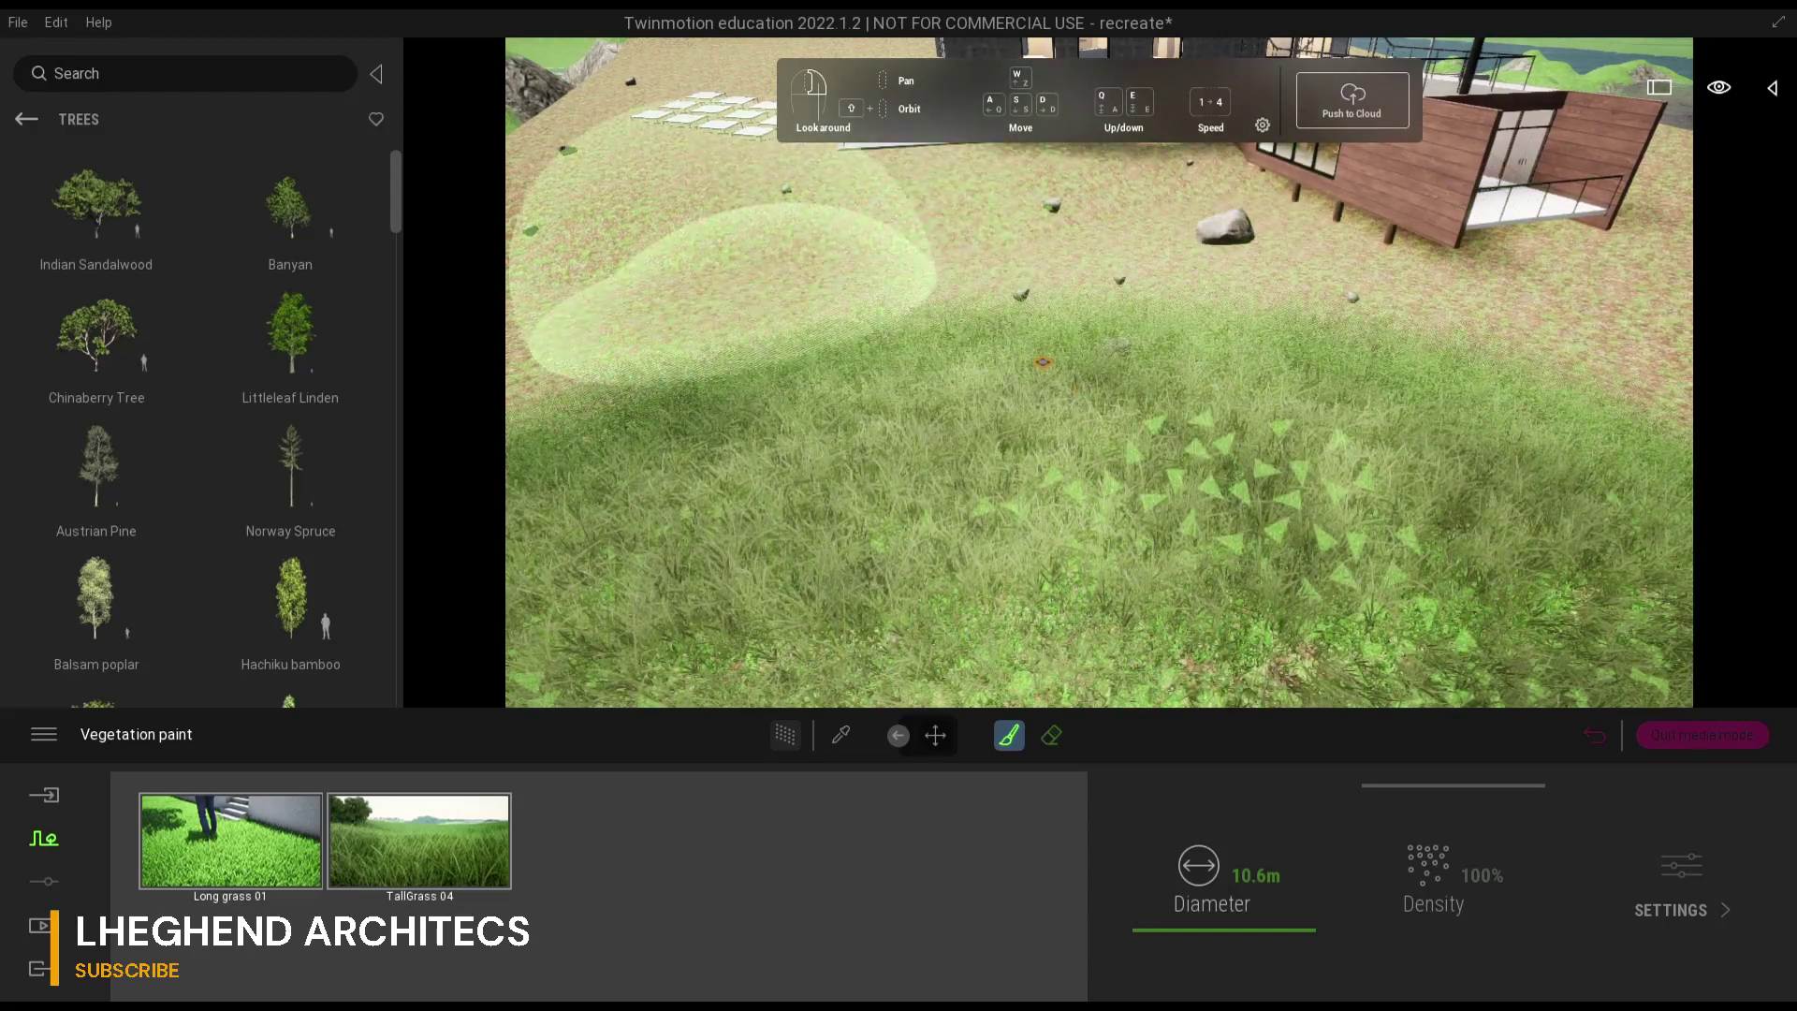
pyautogui.moveTo(757, 292); pyautogui.dragTo(646, 309, button='right')
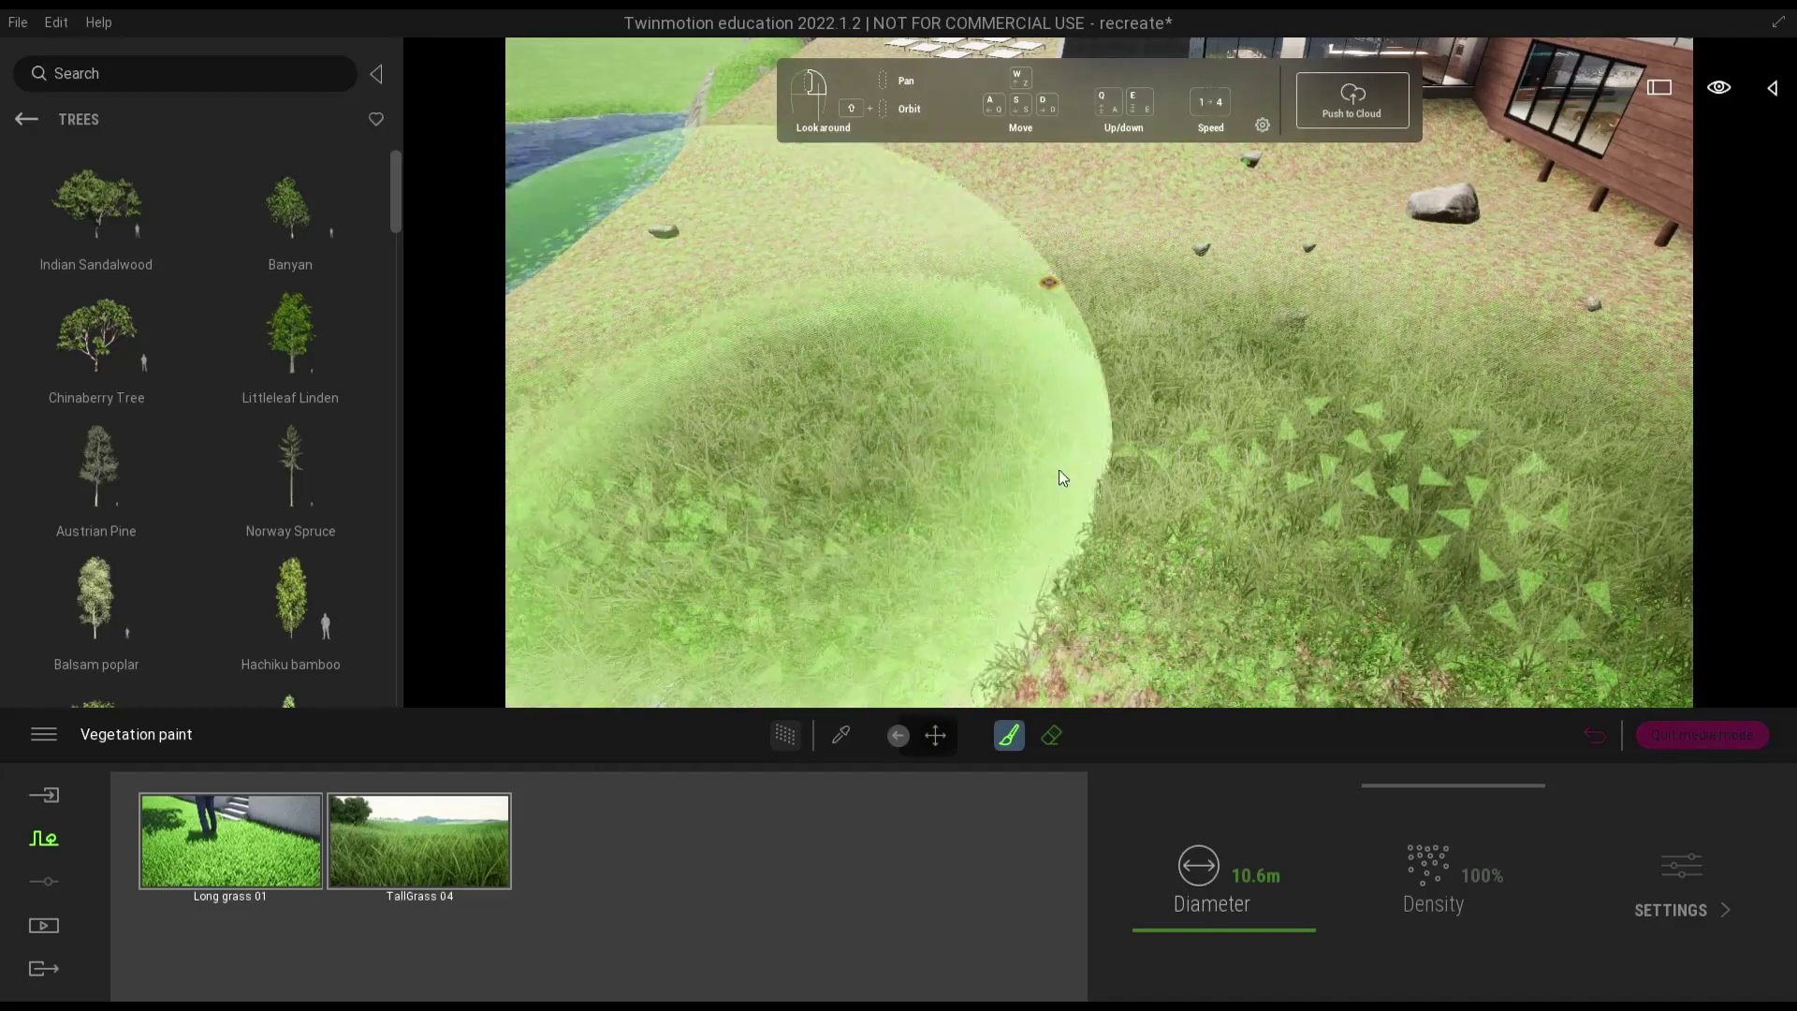
pyautogui.moveTo(1052, 406)
pyautogui.mouseDown(button='right')
pyautogui.moveTo(993, 370)
pyautogui.moveTo(1051, 406)
pyautogui.moveTo(1142, 396)
pyautogui.mouseUp(button='right')
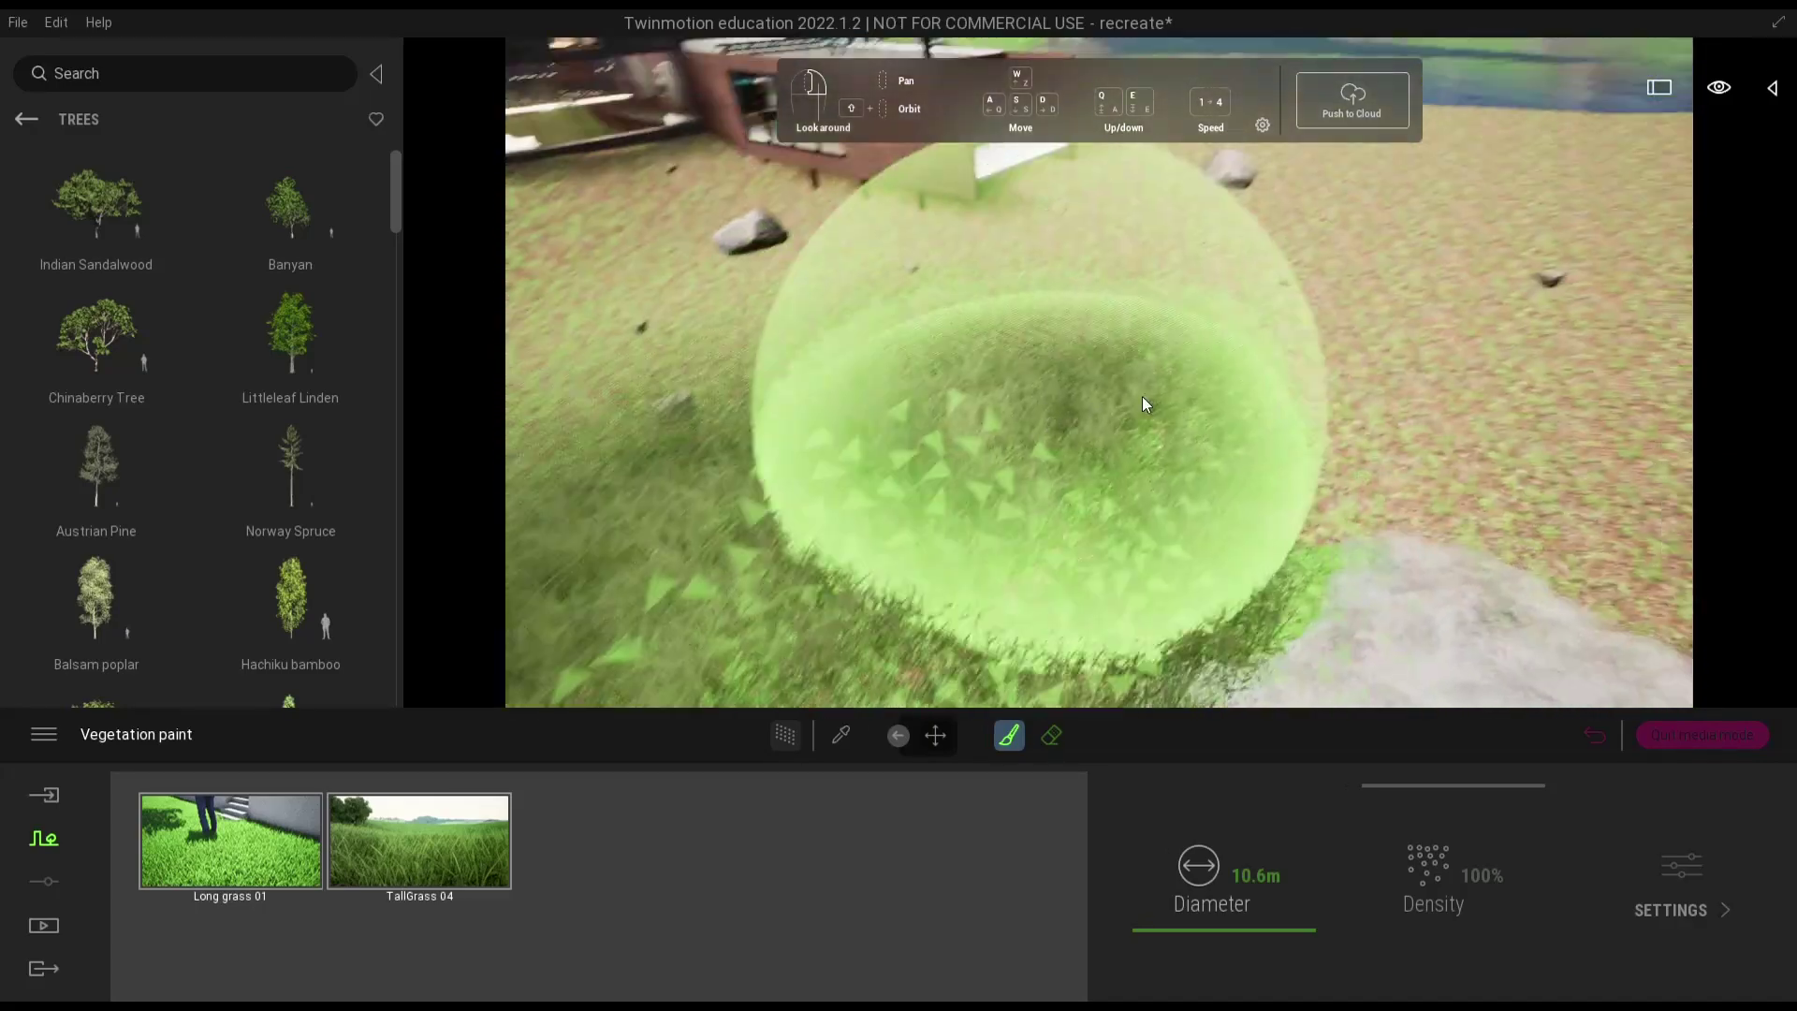
pyautogui.moveTo(1141, 396)
pyautogui.mouseDown()
pyautogui.moveTo(1061, 410)
pyautogui.moveTo(1075, 383)
pyautogui.mouseUp()
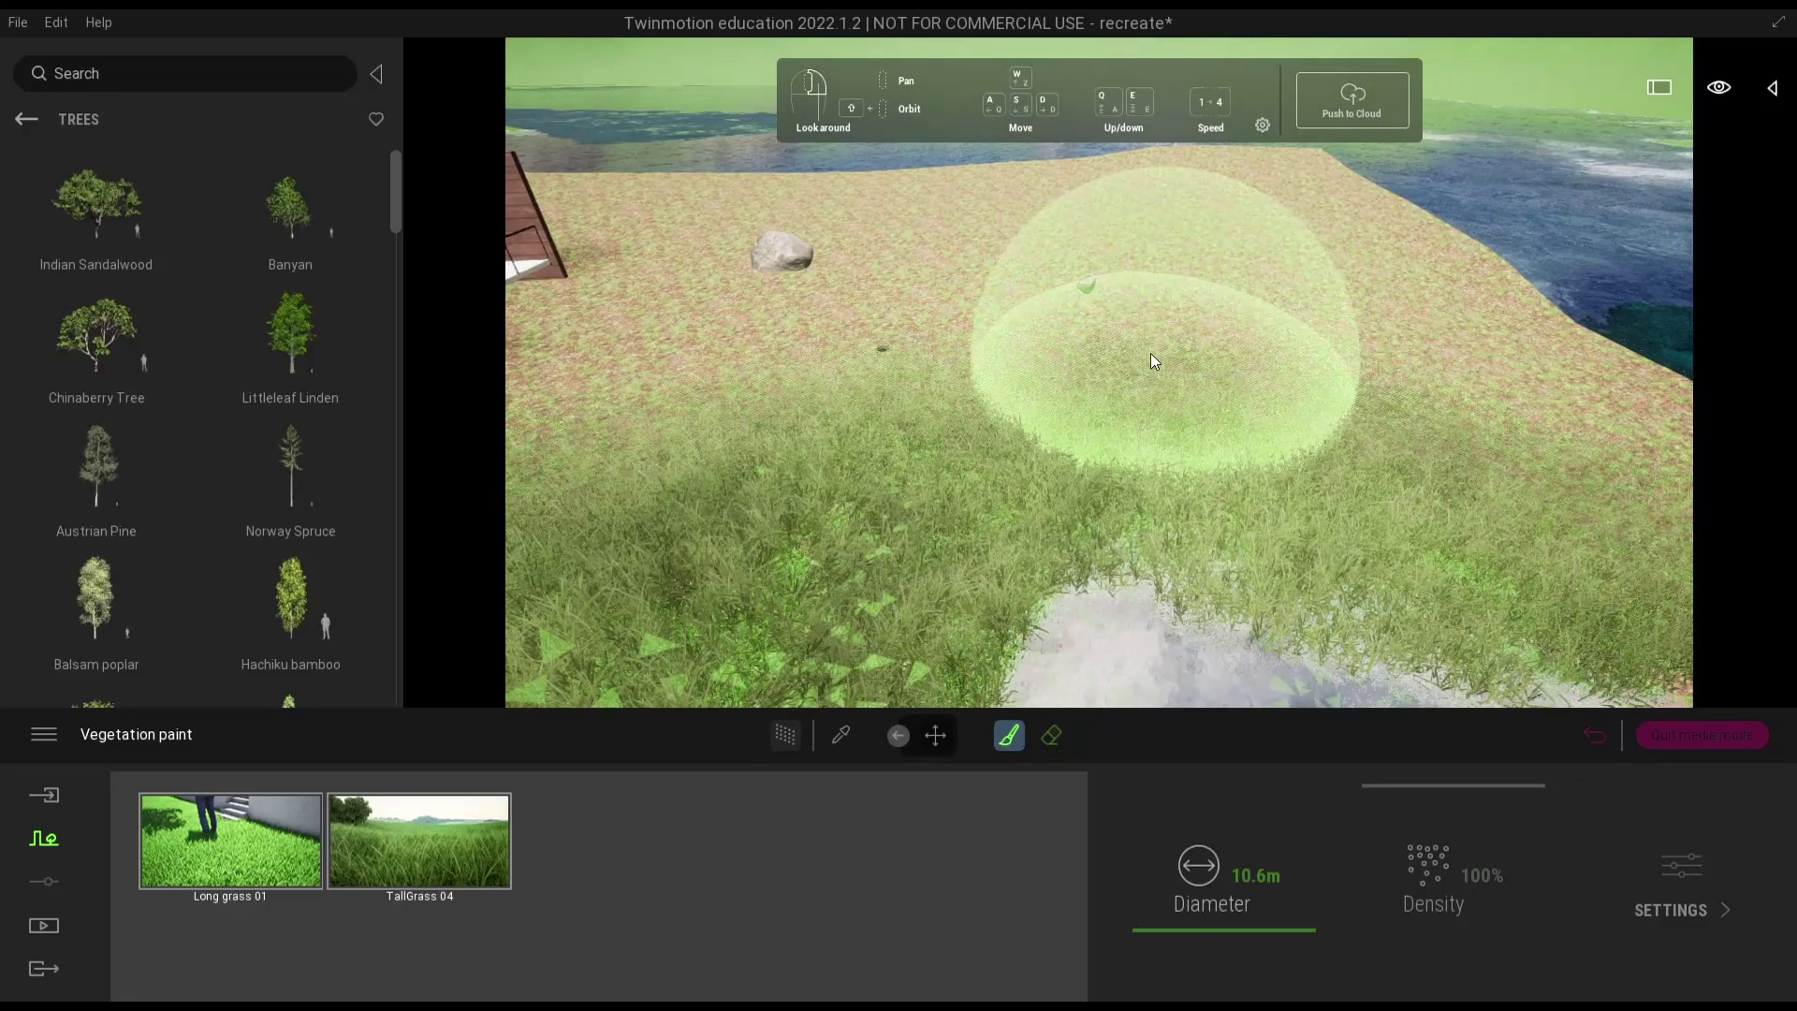
# - Extend the painted grass toward the shoreline, fill the remaining patches there, and leave paint mode
pyautogui.moveTo(1151, 352); pyautogui.dragTo(1114, 333, button='right')
pyautogui.press('w')
pyautogui.press('s')
pyautogui.moveTo(1100, 314); pyautogui.dragTo(953, 333)
pyautogui.moveTo(928, 335); pyautogui.dragTo(953, 331, button='right')
pyautogui.press('w')
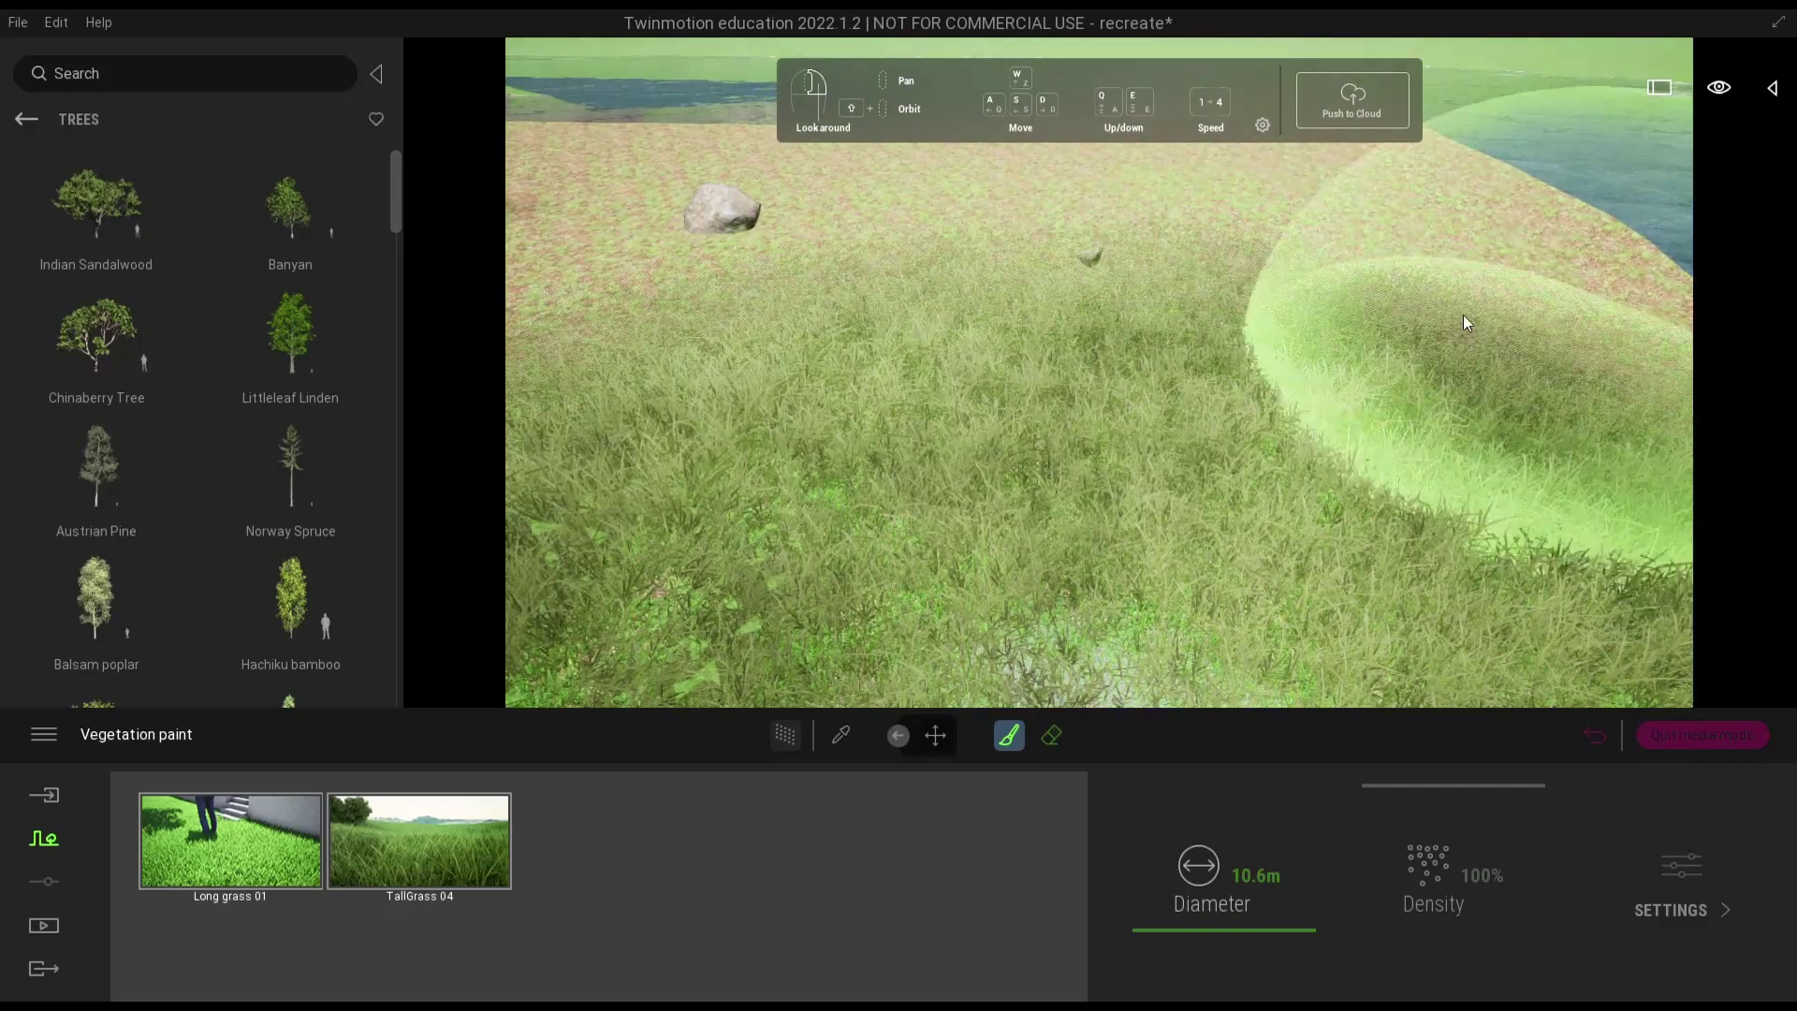
pyautogui.moveTo(1044, 259); pyautogui.dragTo(913, 384, button='right')
pyautogui.click(1069, 293)
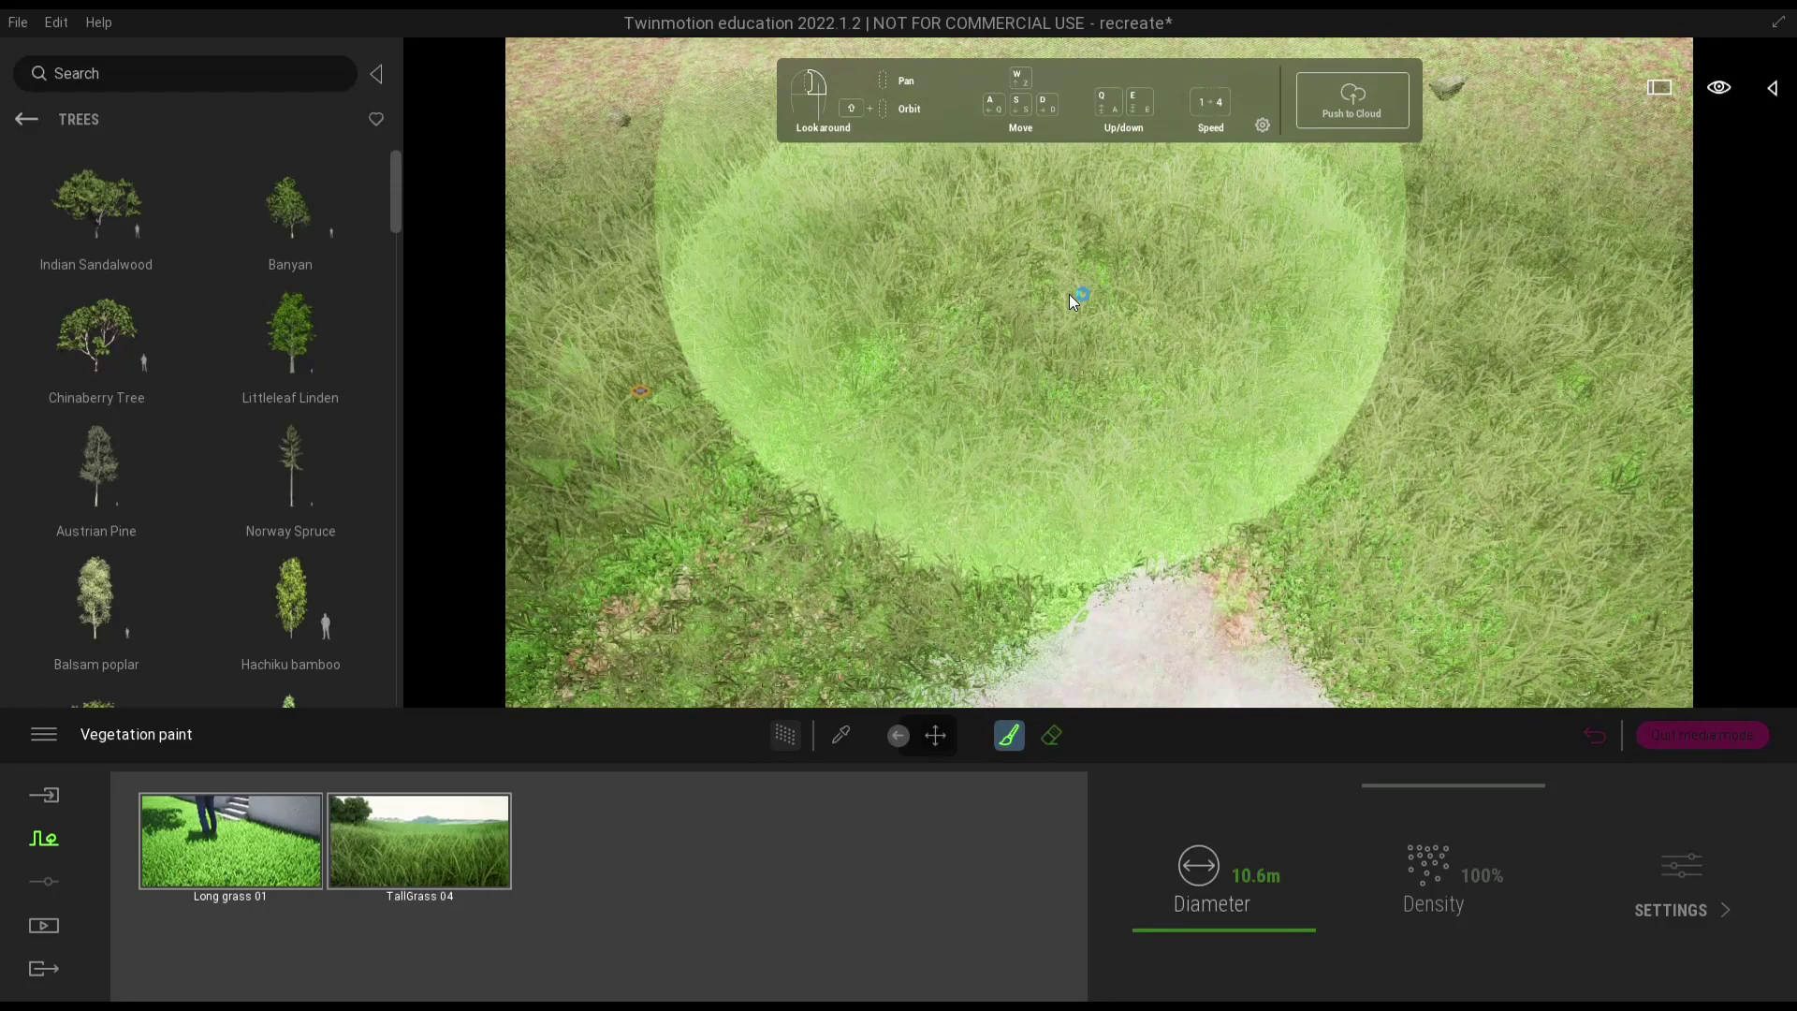
pyautogui.moveTo(1070, 347); pyautogui.dragTo(1072, 354, button='right')
pyautogui.click(1071, 354)
pyautogui.press('Escape')
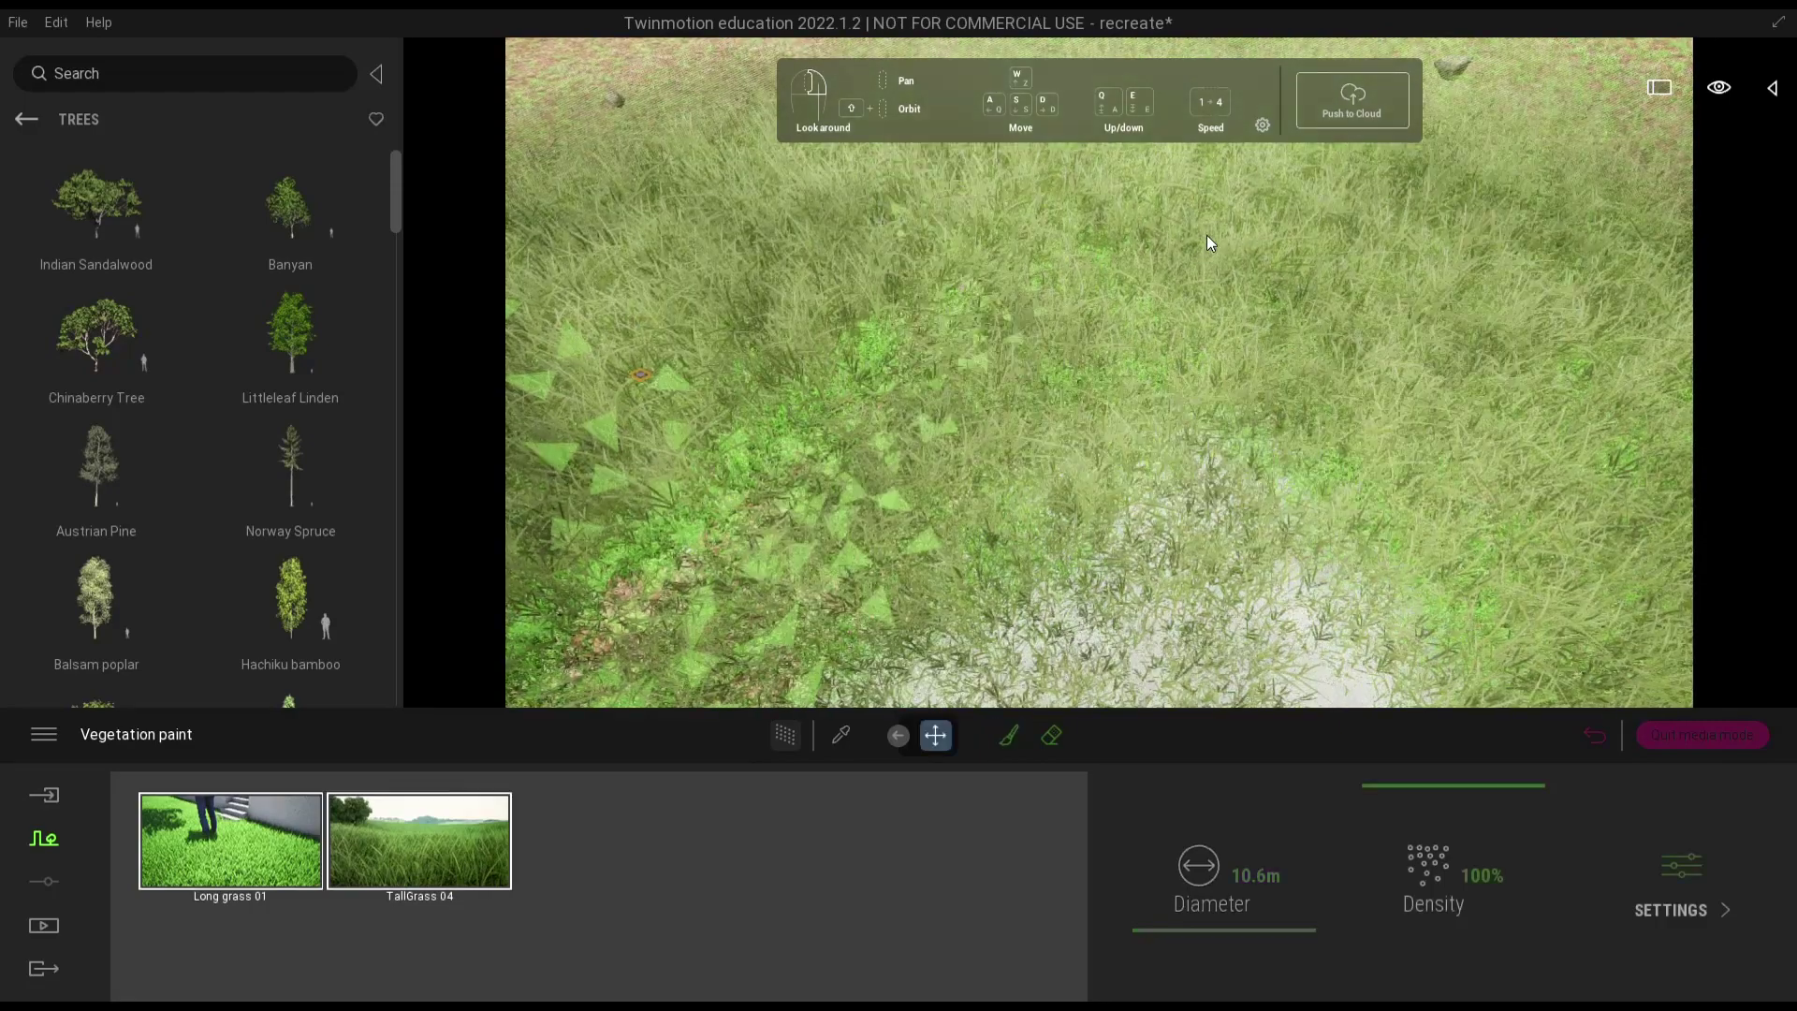
# - Reactivate the vegetation brush near the glass facade and reduce its diameter to 3.1 m
pyautogui.moveTo(1192, 324)
pyautogui.mouseDown(button='right')
pyautogui.moveTo(1215, 338)
pyautogui.moveTo(1198, 374)
pyautogui.moveTo(1255, 357)
pyautogui.moveTo(1204, 377)
pyautogui.moveTo(1072, 365)
pyautogui.moveTo(1056, 348)
pyautogui.moveTo(977, 389)
pyautogui.moveTo(1023, 466)
pyautogui.moveTo(1105, 468)
pyautogui.moveTo(1085, 505)
pyautogui.moveTo(1125, 580)
pyautogui.mouseUp(button='right')
pyautogui.press('w')
pyautogui.press('w')
pyautogui.press('w')
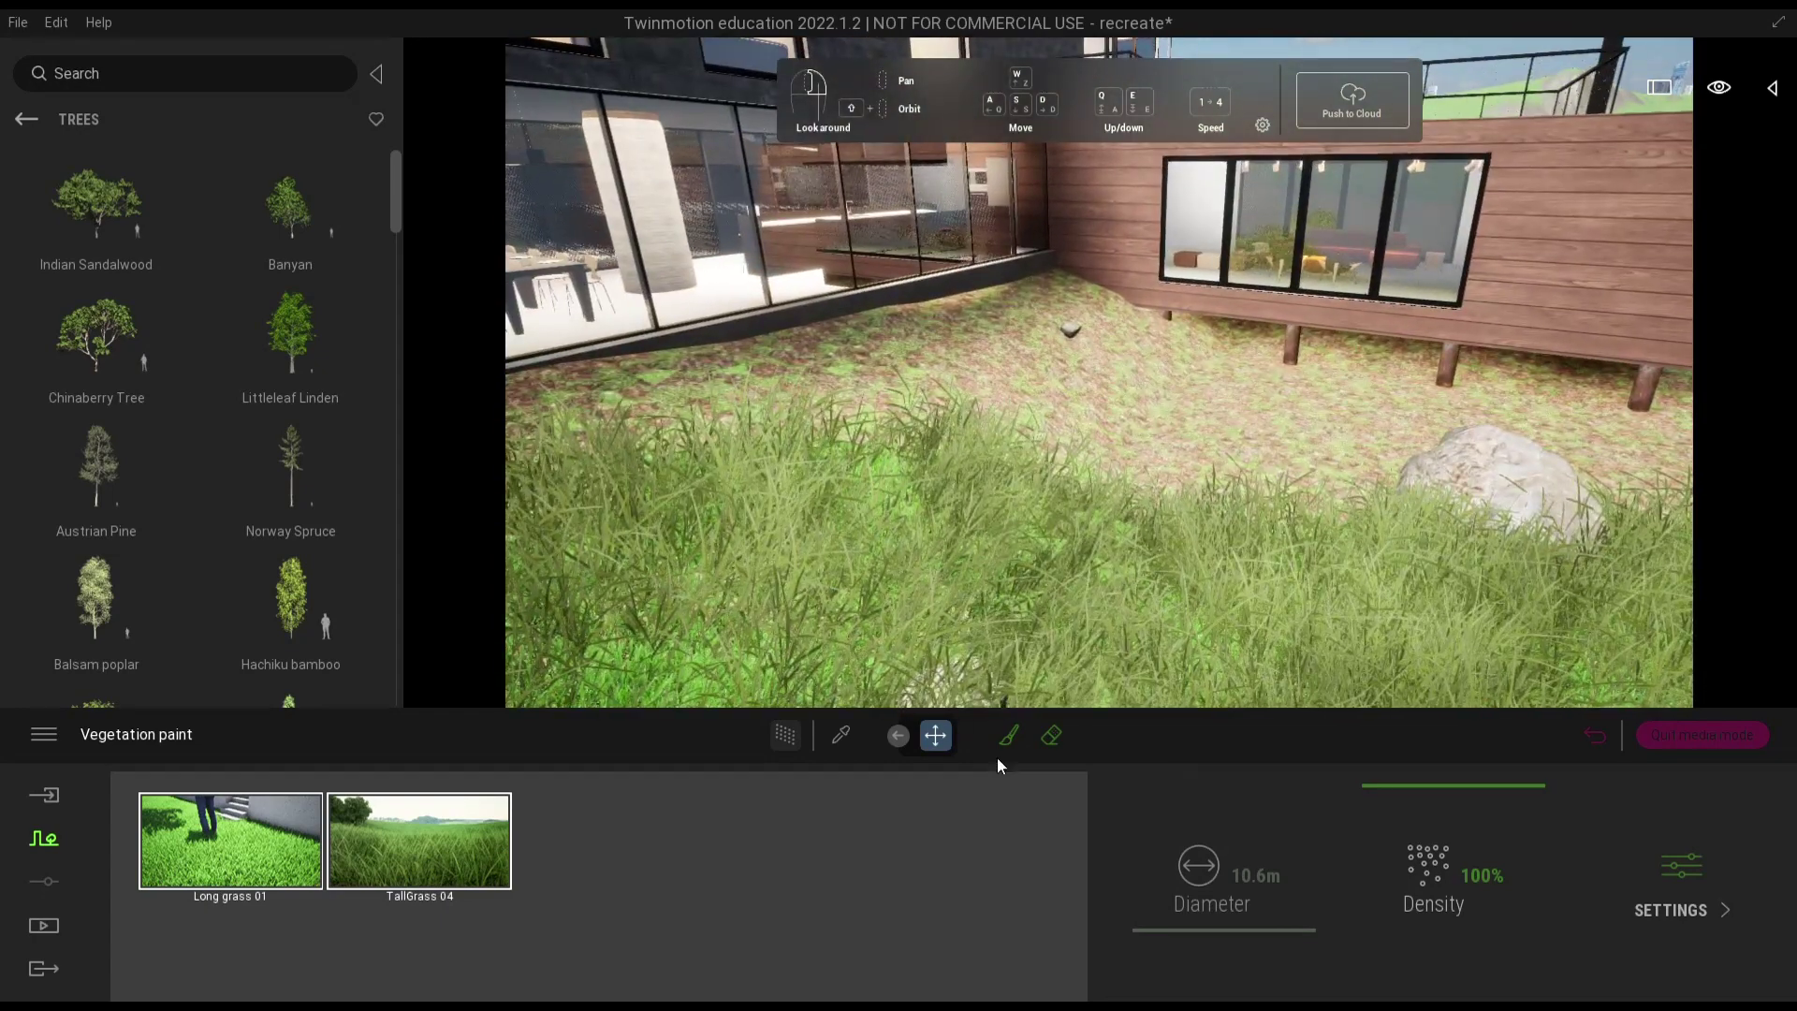
pyautogui.click(1009, 736)
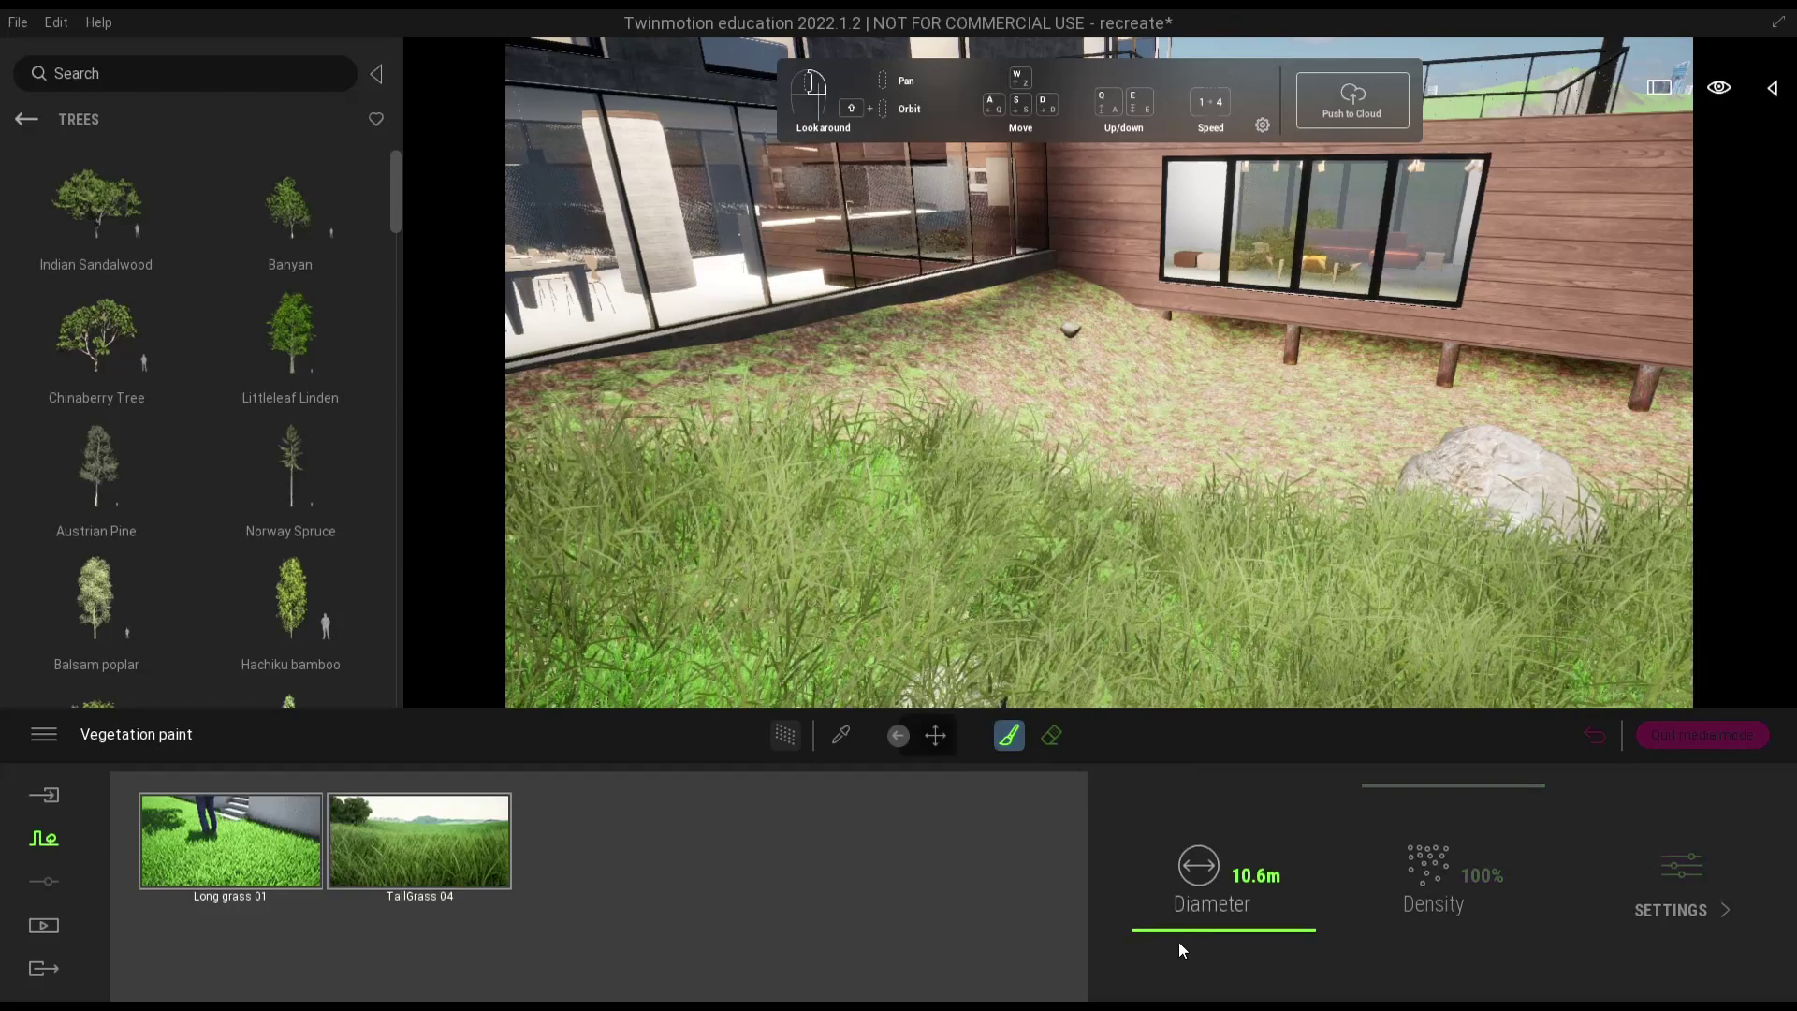
pyautogui.scroll(-6, 1176, 940)
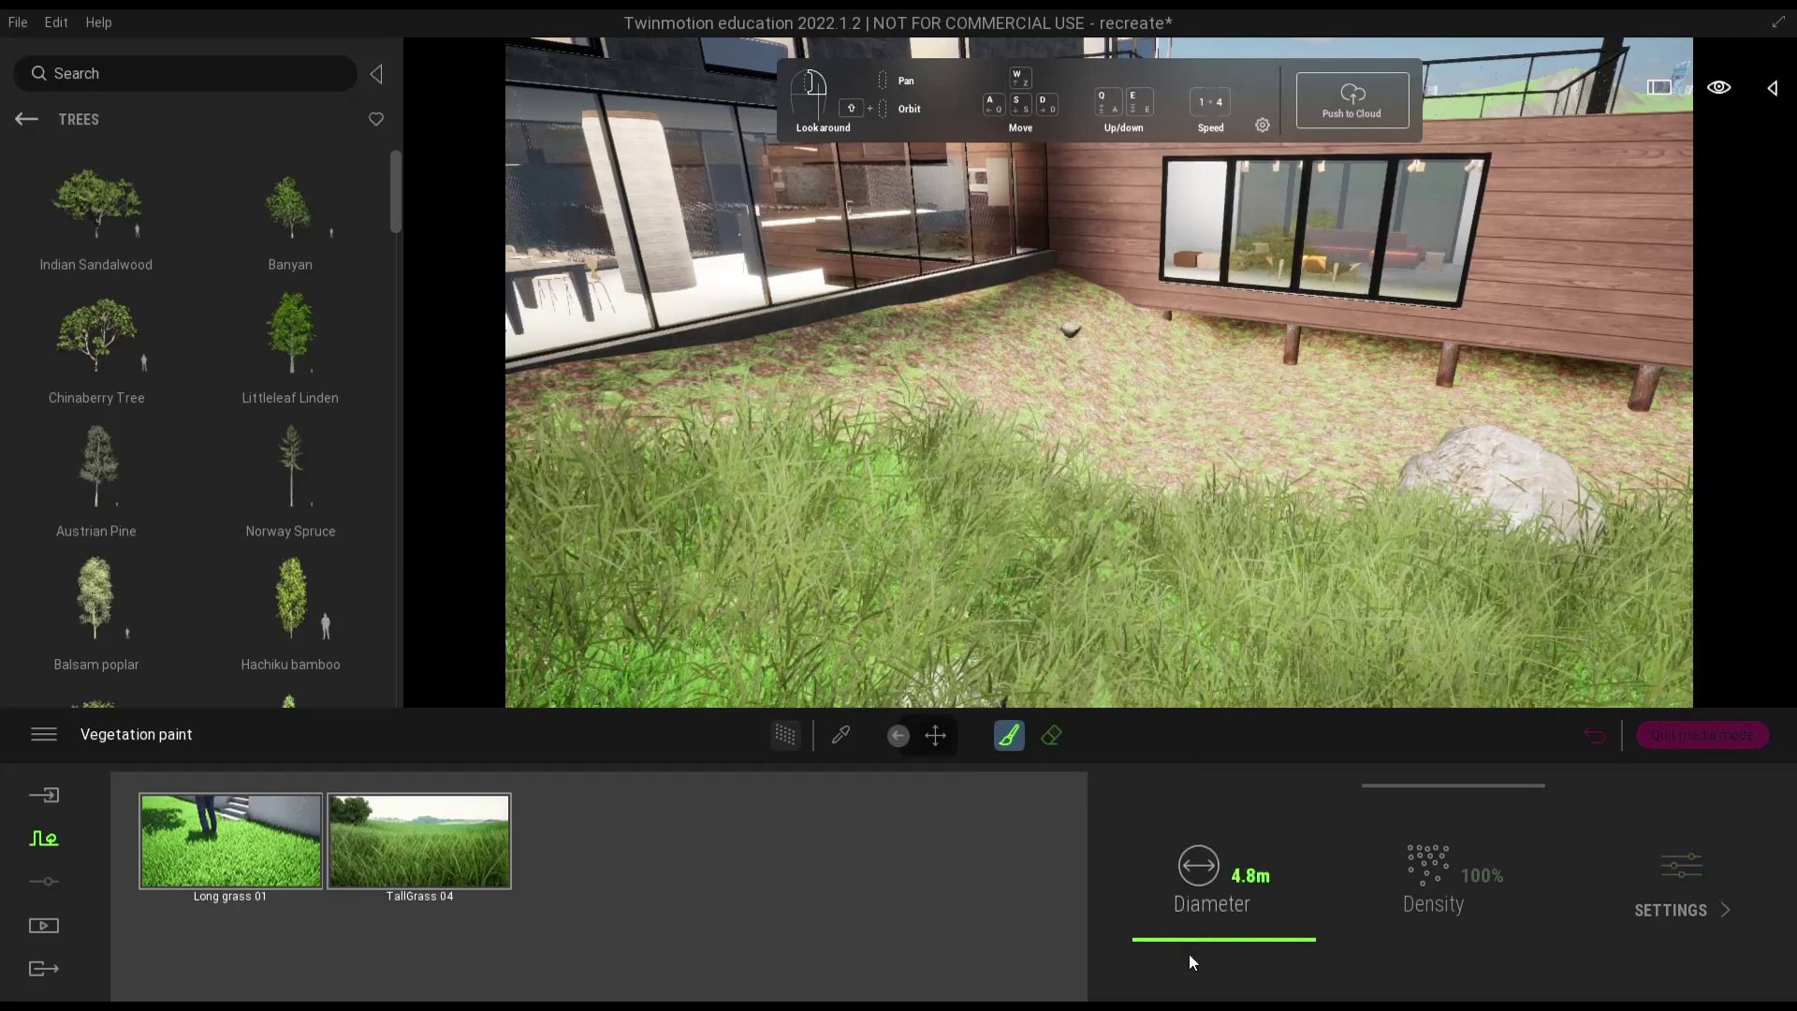
pyautogui.scroll(-5, 1177, 949)
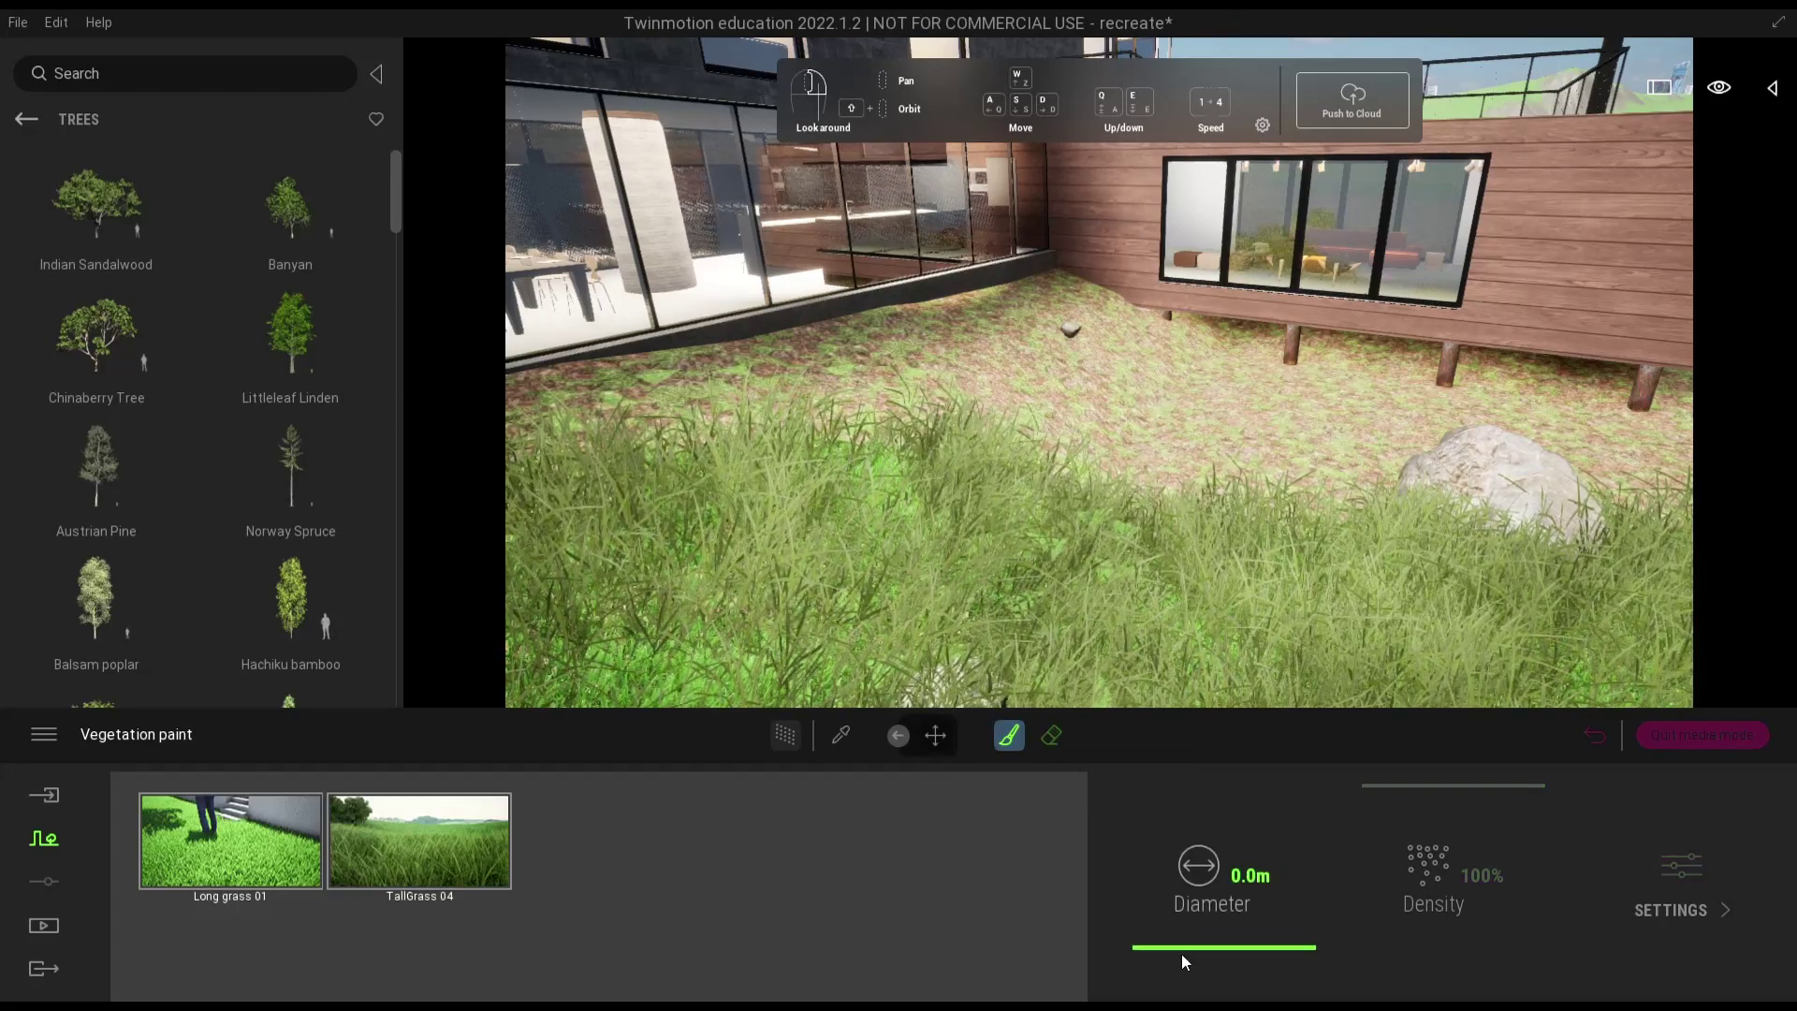
pyautogui.scroll(3, 1162, 943)
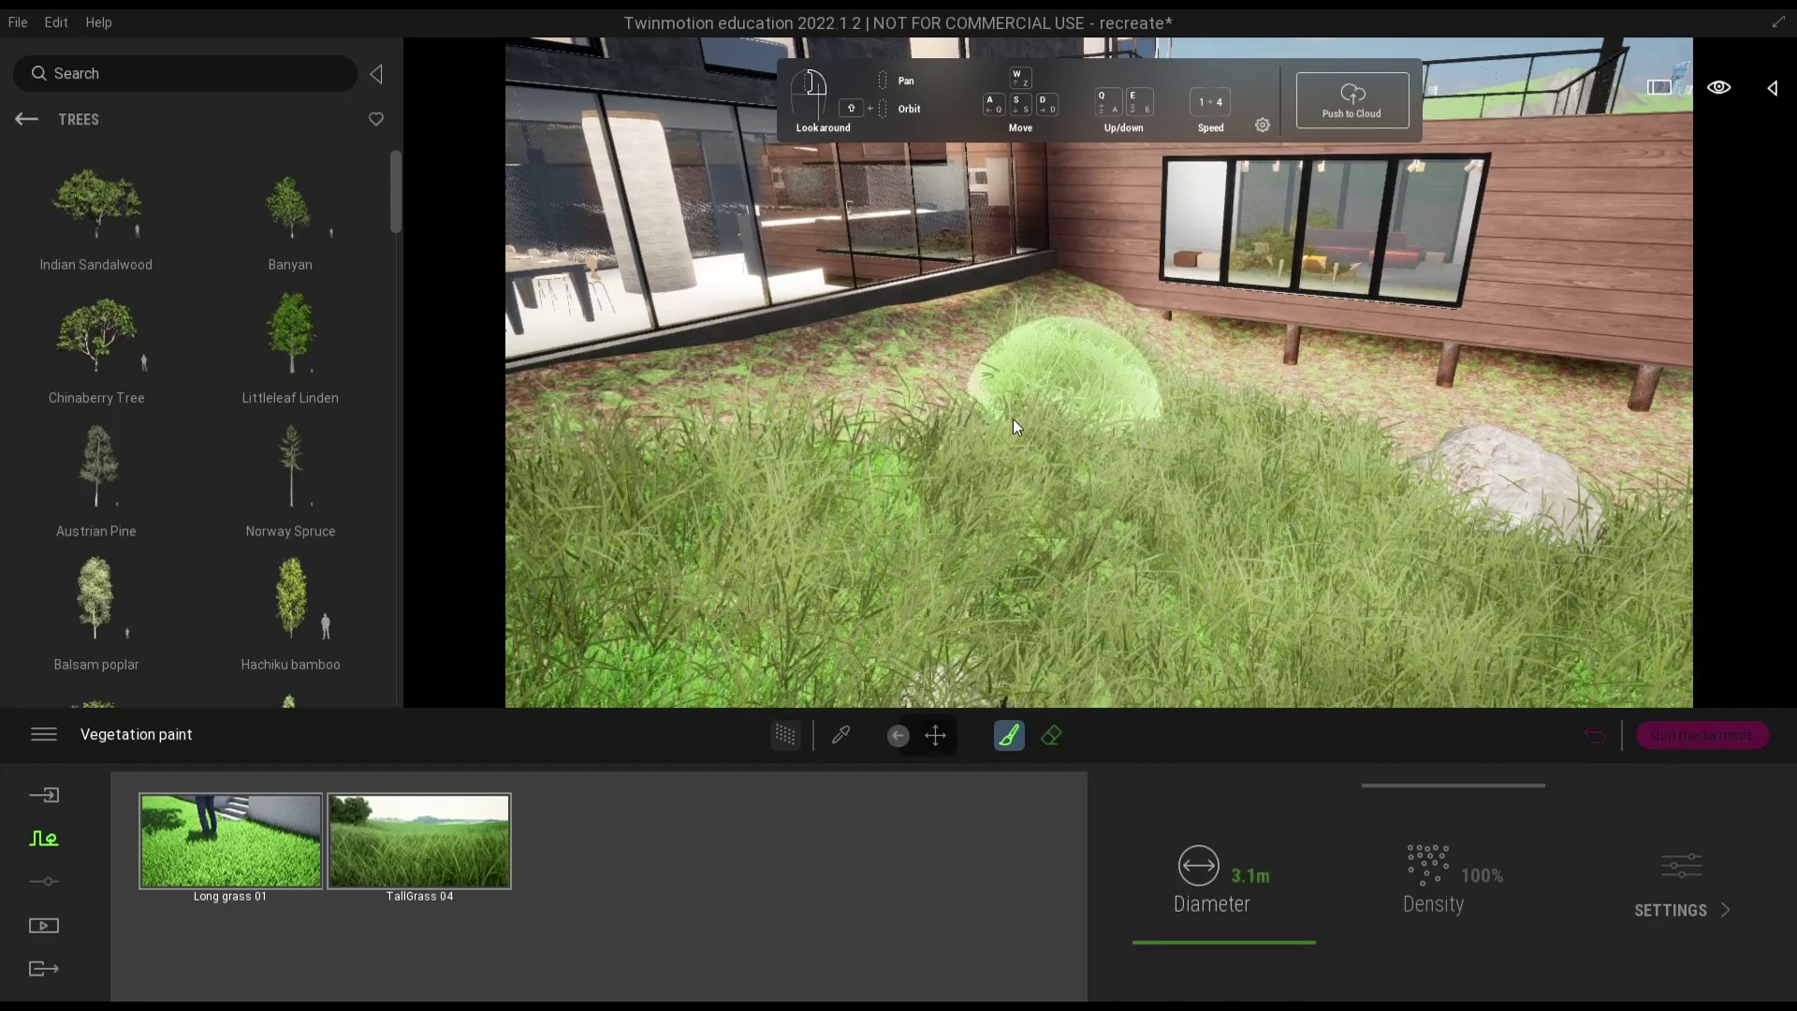
# - Paint the two grasses along the glass facade and across the bare ground in front of the concrete terrace
pyautogui.moveTo(1013, 419)
pyautogui.mouseDown()
pyautogui.moveTo(841, 469)
pyautogui.moveTo(923, 513)
pyautogui.mouseUp()
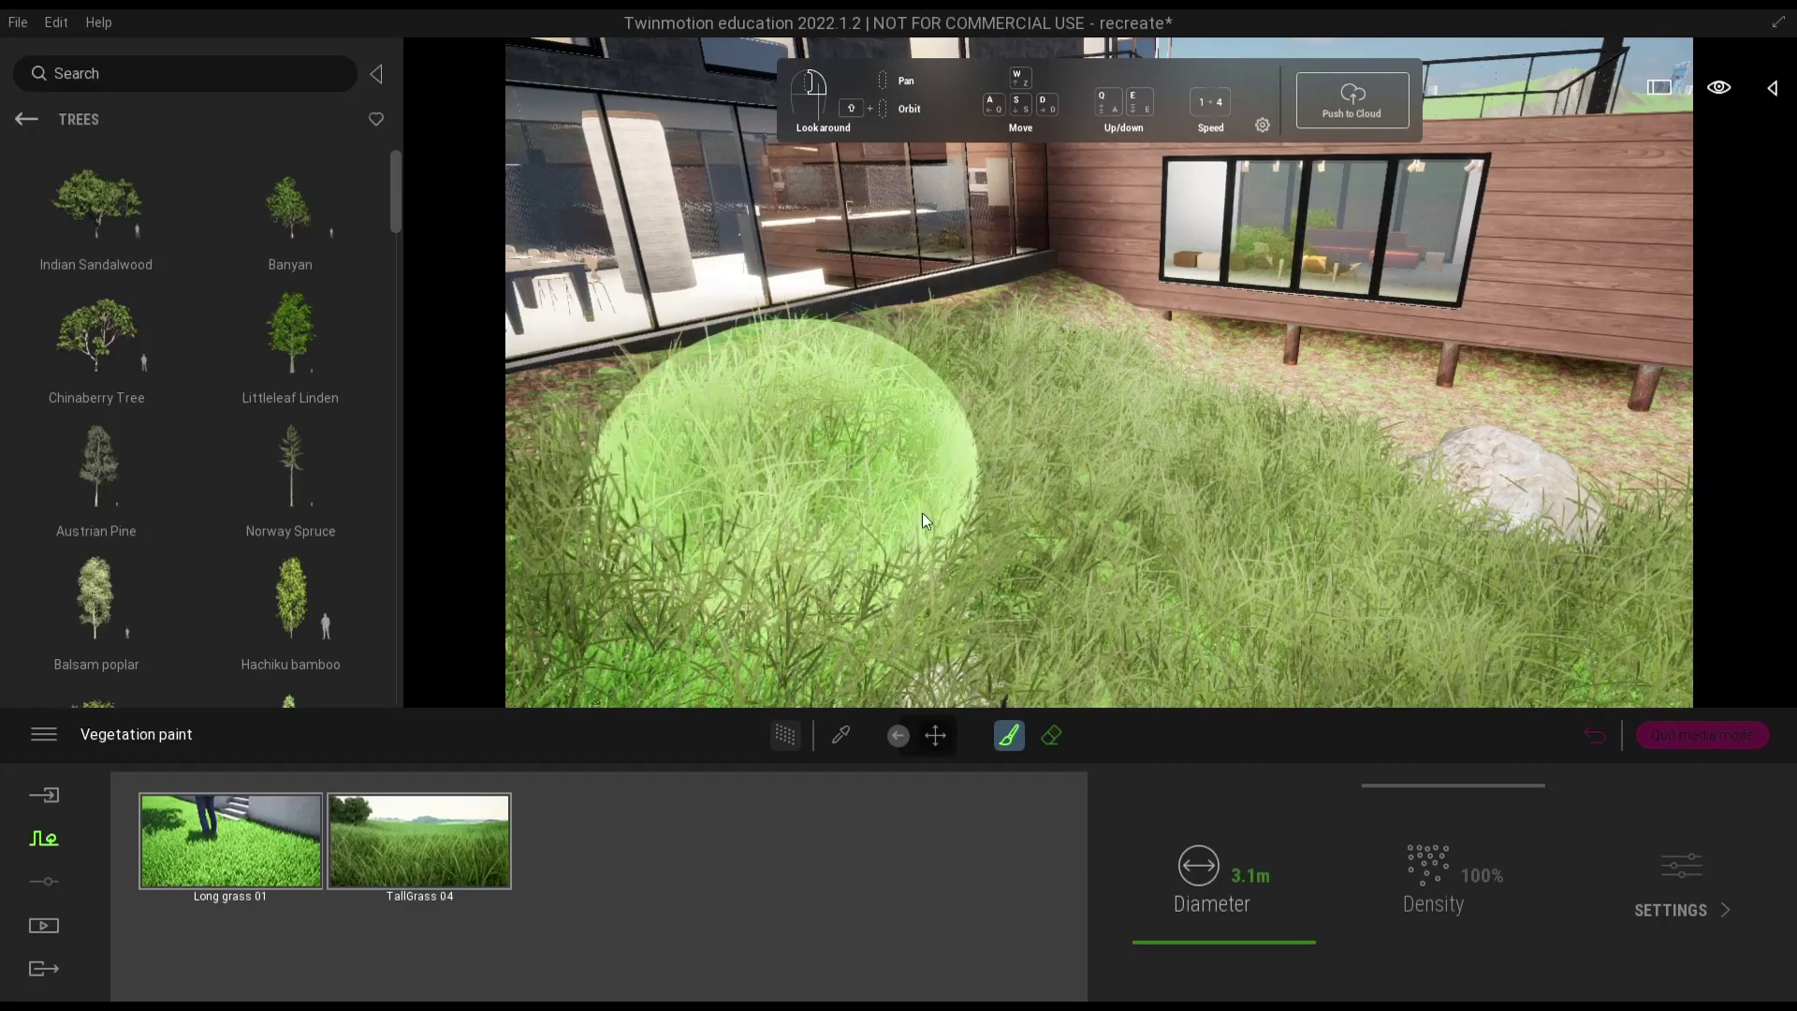
pyautogui.moveTo(1047, 521); pyautogui.dragTo(1050, 517, button='right')
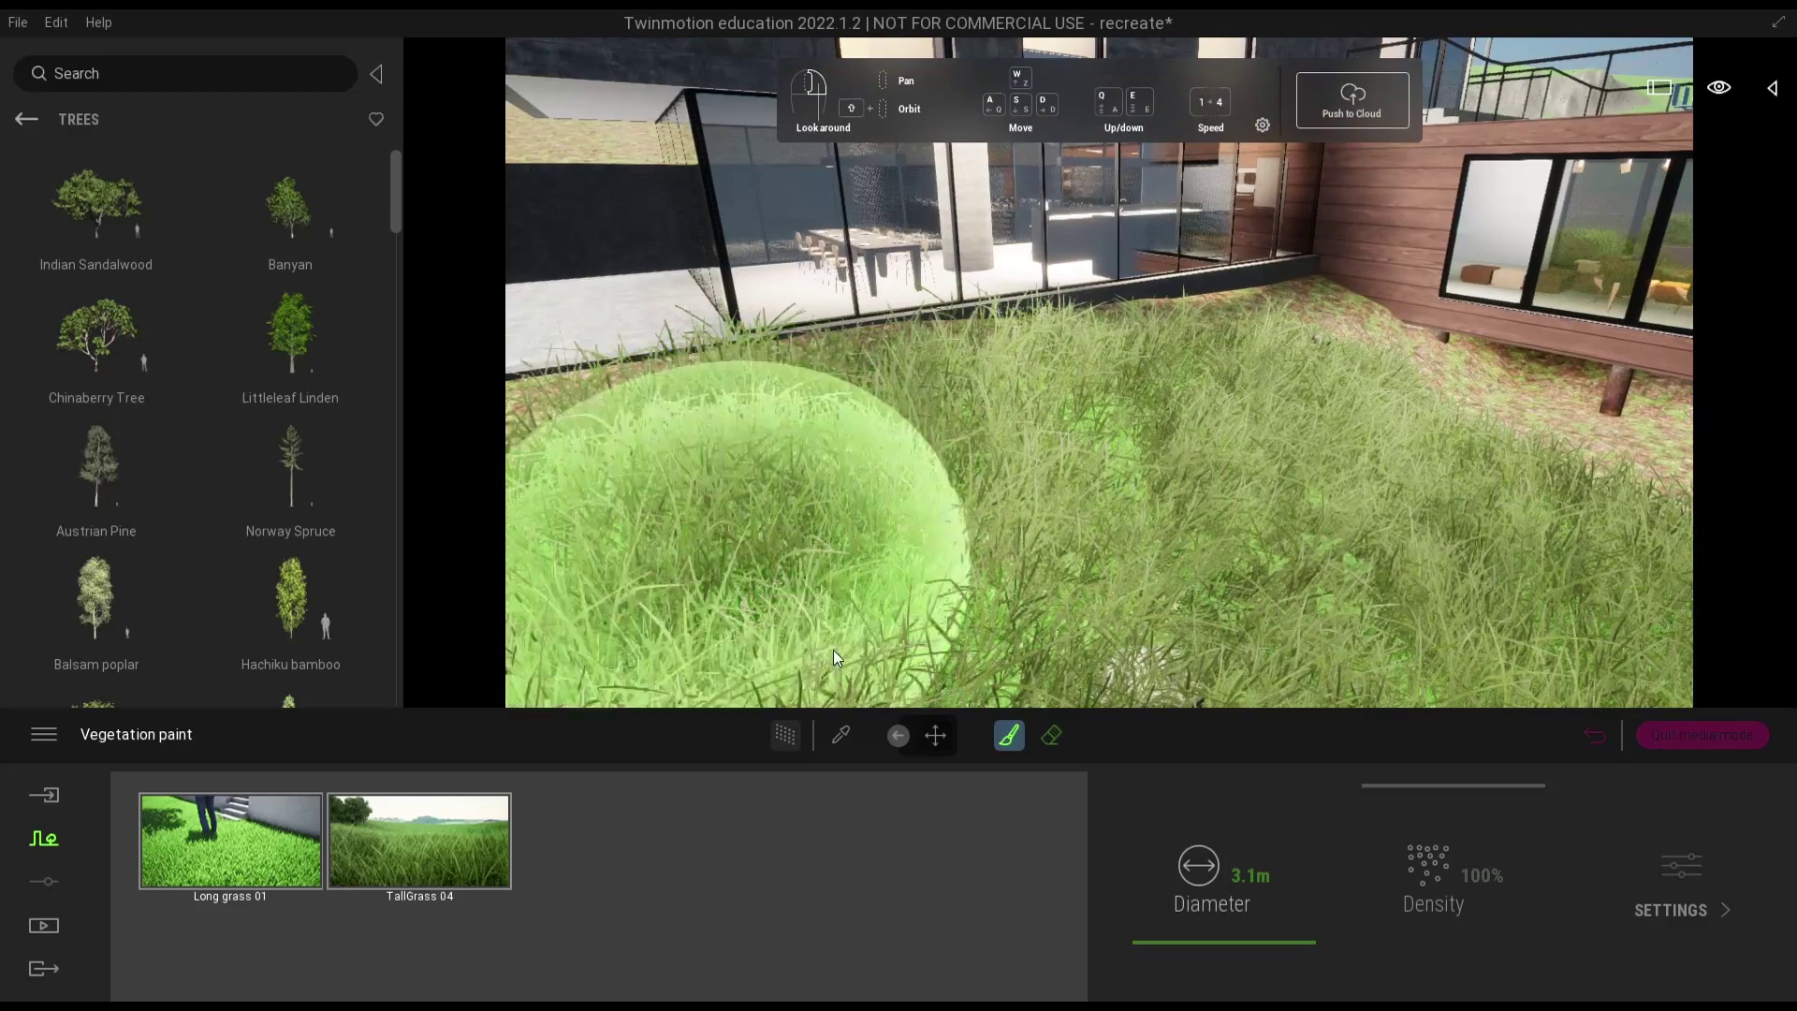
pyautogui.moveTo(1451, 552); pyautogui.dragTo(1437, 551, button='right')
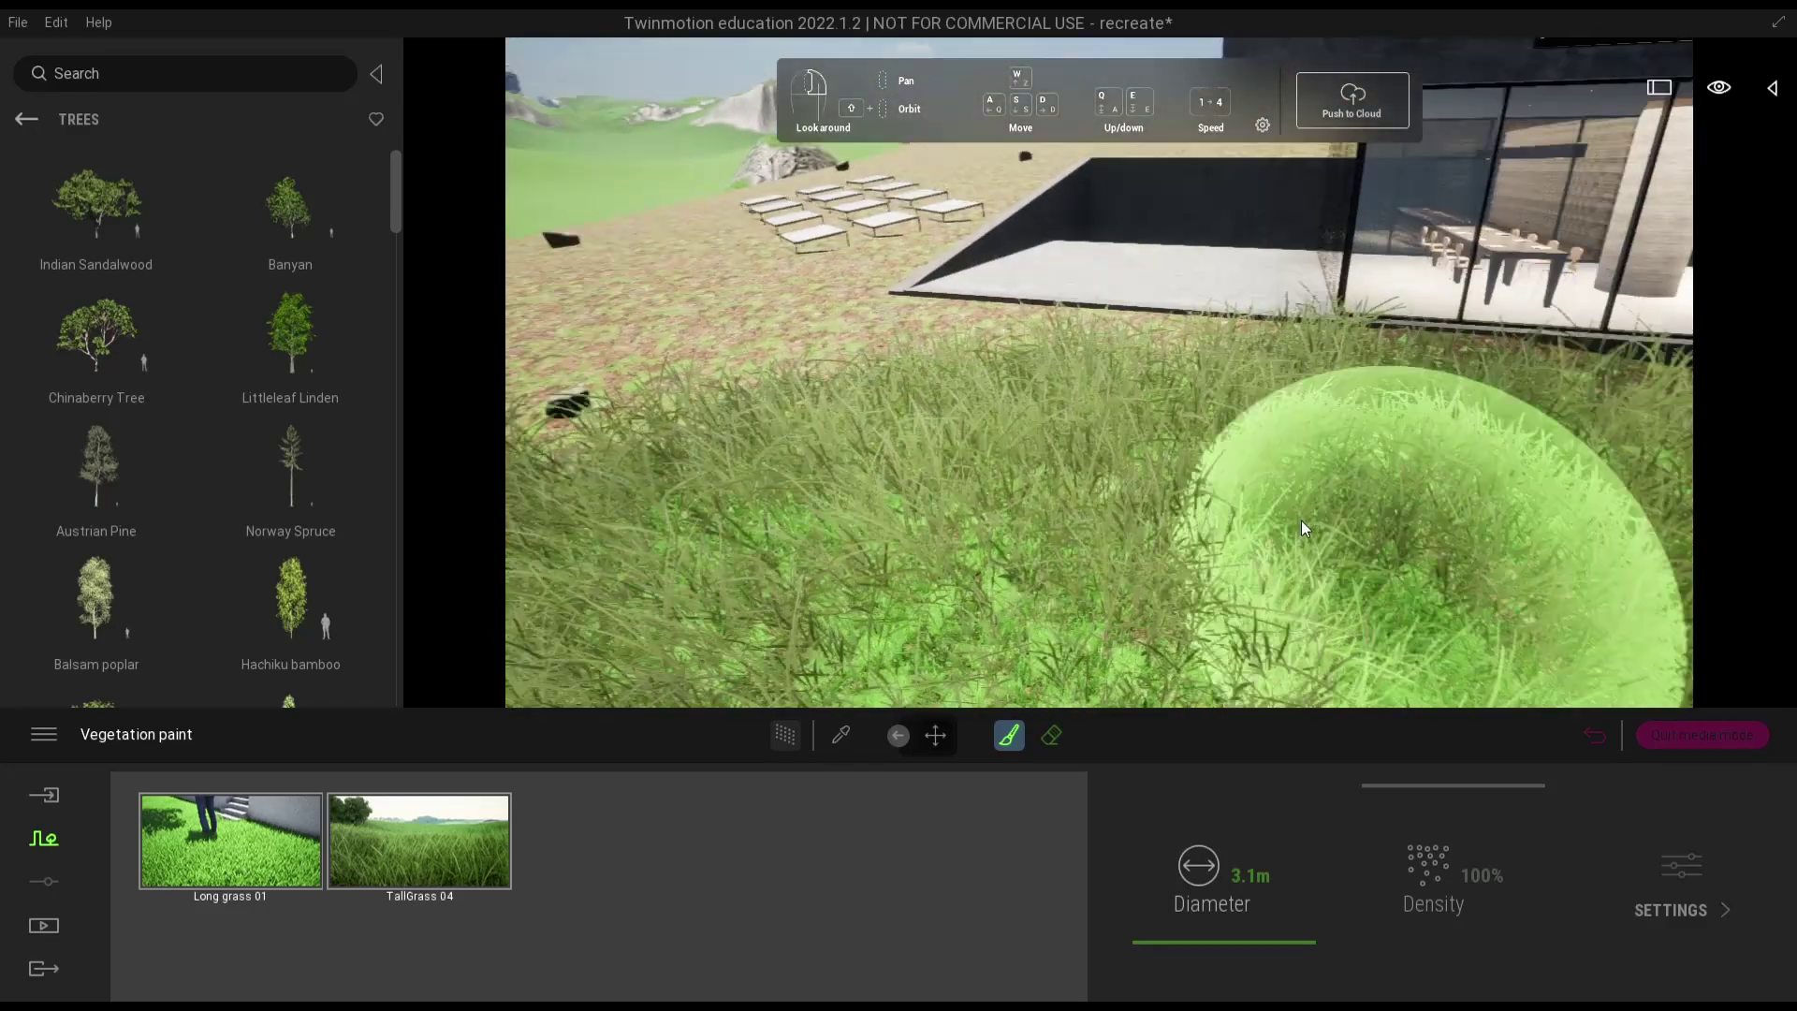
pyautogui.moveTo(1302, 523)
pyautogui.mouseDown()
pyautogui.moveTo(1046, 508)
pyautogui.moveTo(822, 468)
pyautogui.moveTo(680, 381)
pyautogui.mouseUp()
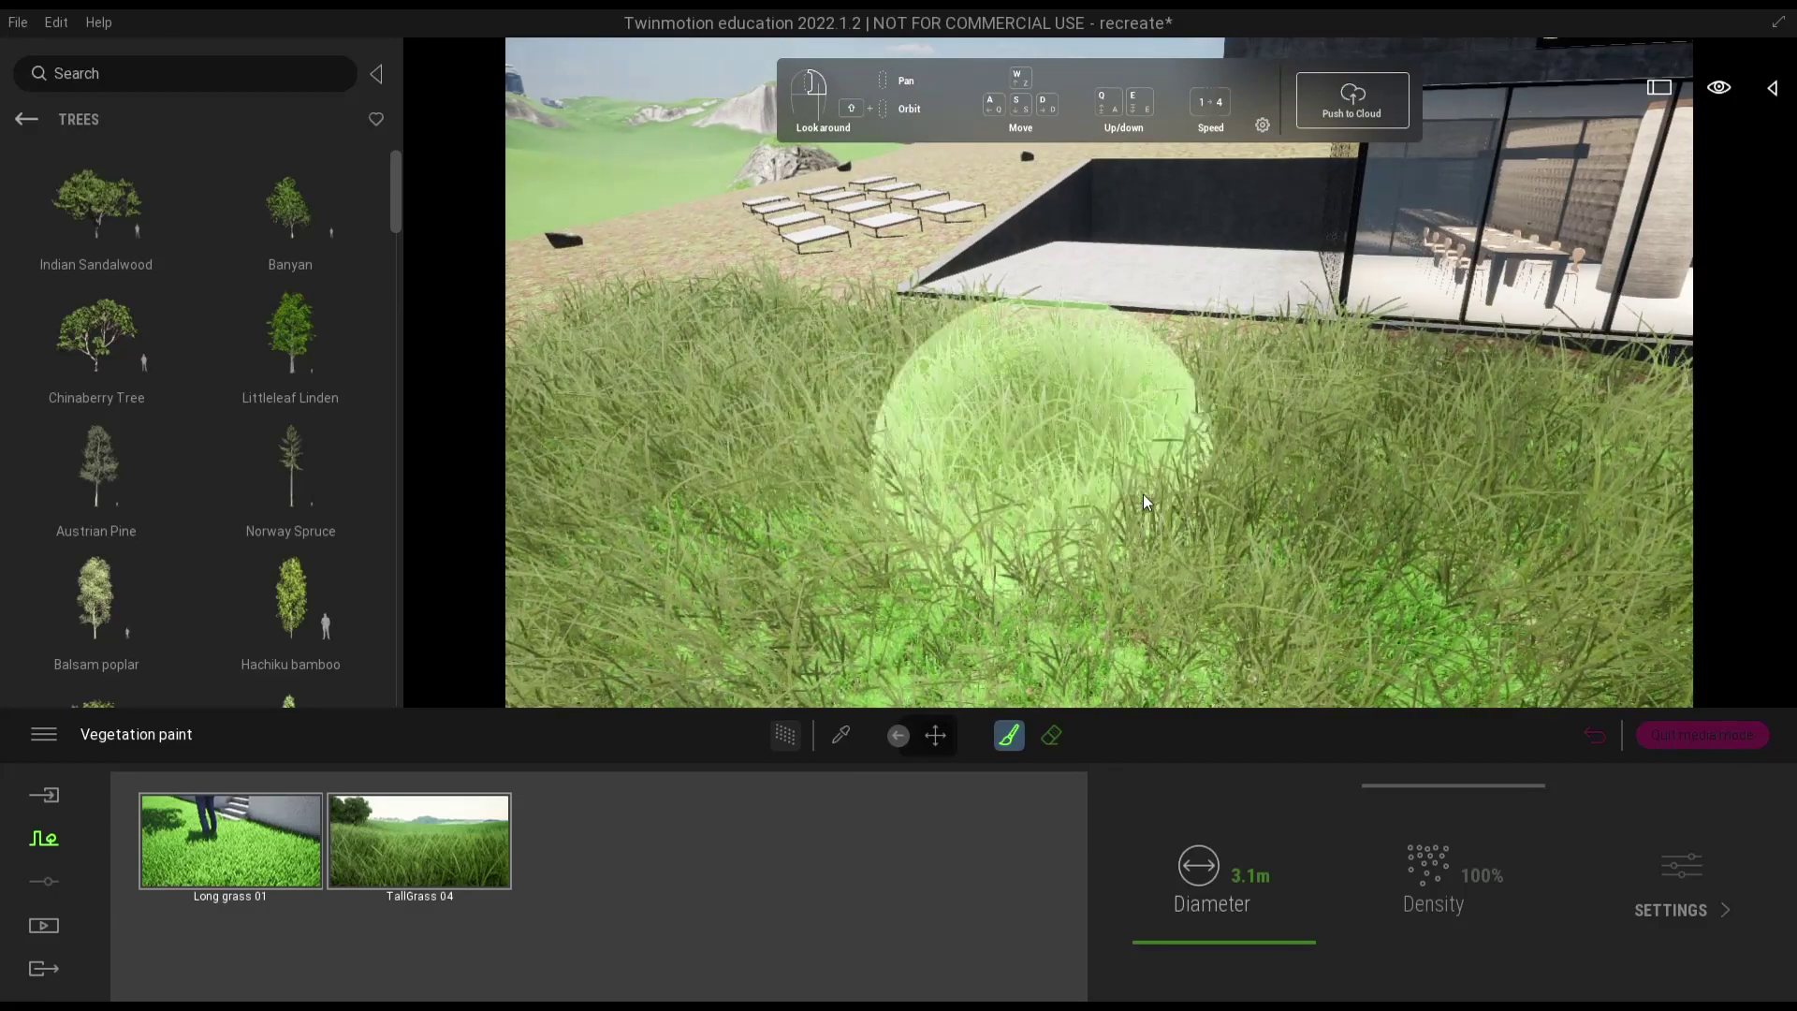
# - Extend the painted grass along the upper slope toward the white lounger platforms, above the water
pyautogui.press('a')
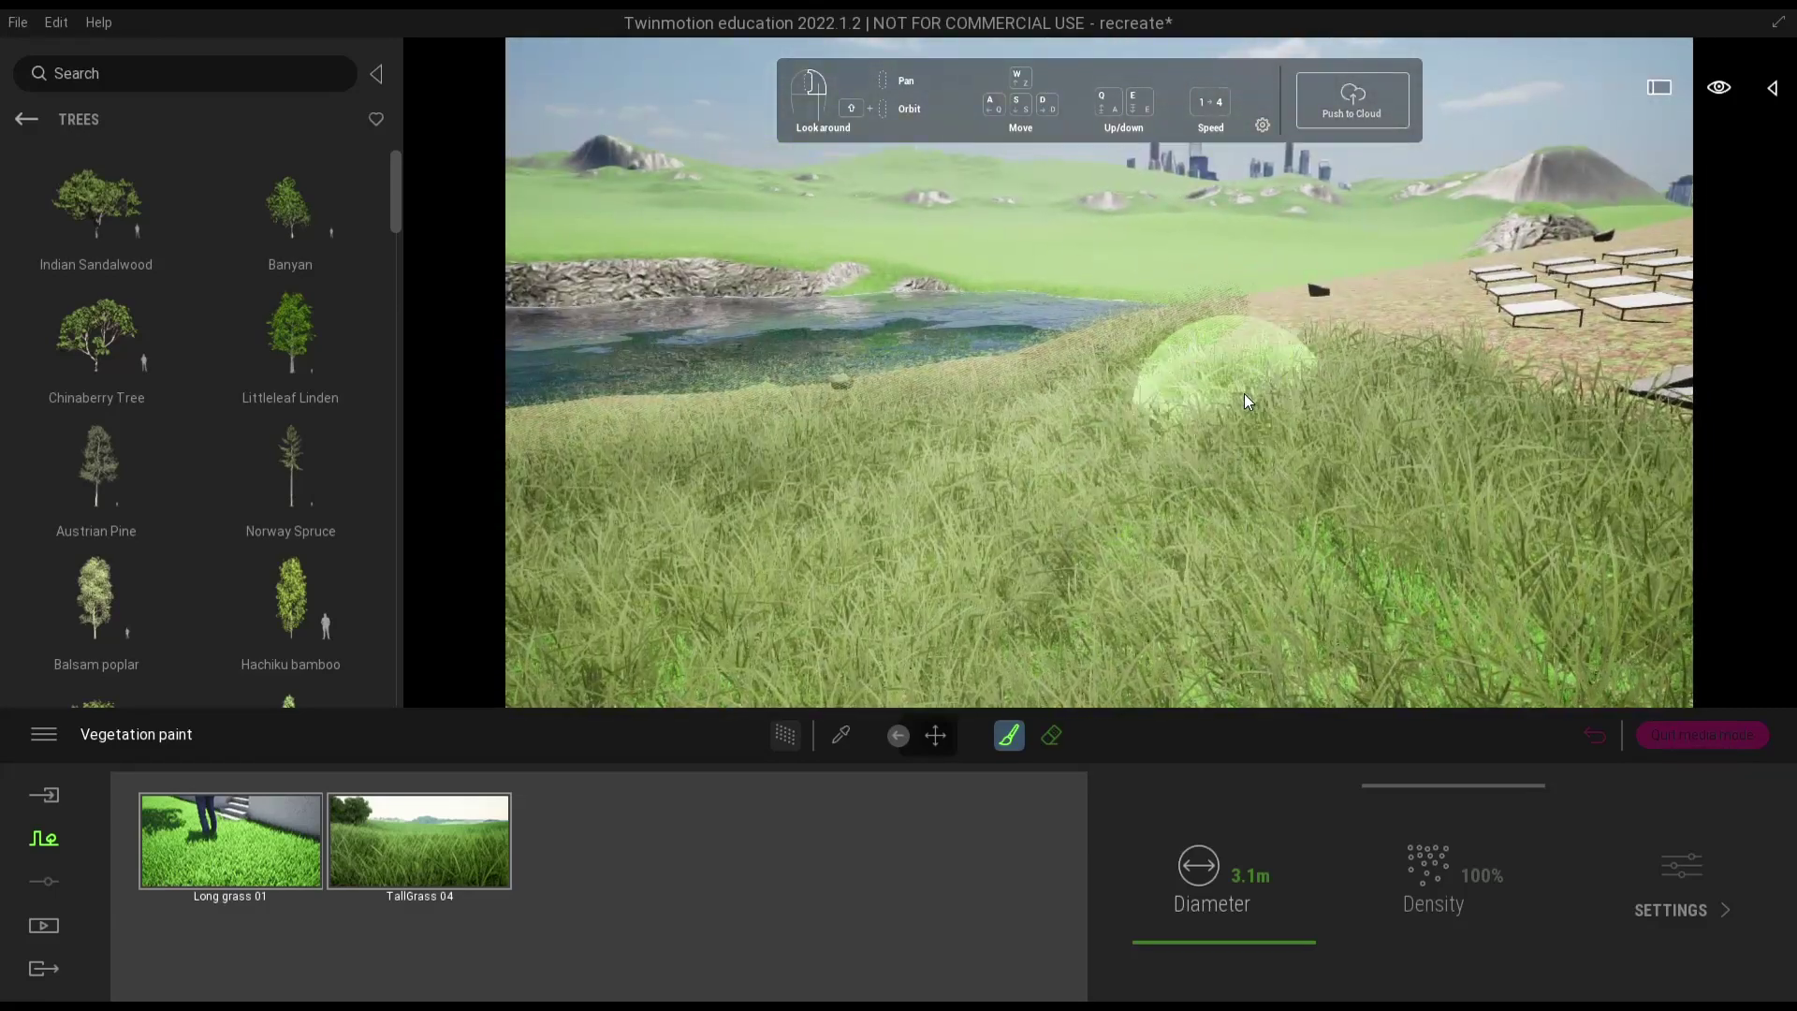
pyautogui.moveTo(1244, 394)
pyautogui.mouseDown()
pyautogui.moveTo(1290, 336)
pyautogui.moveTo(1407, 317)
pyautogui.moveTo(1422, 397)
pyautogui.mouseUp()
pyautogui.moveTo(1358, 433)
pyautogui.mouseDown(button='right')
pyautogui.moveTo(1265, 505)
pyautogui.moveTo(1181, 477)
pyautogui.moveTo(1128, 488)
pyautogui.moveTo(1172, 436)
pyautogui.moveTo(1254, 434)
pyautogui.mouseUp(button='right')
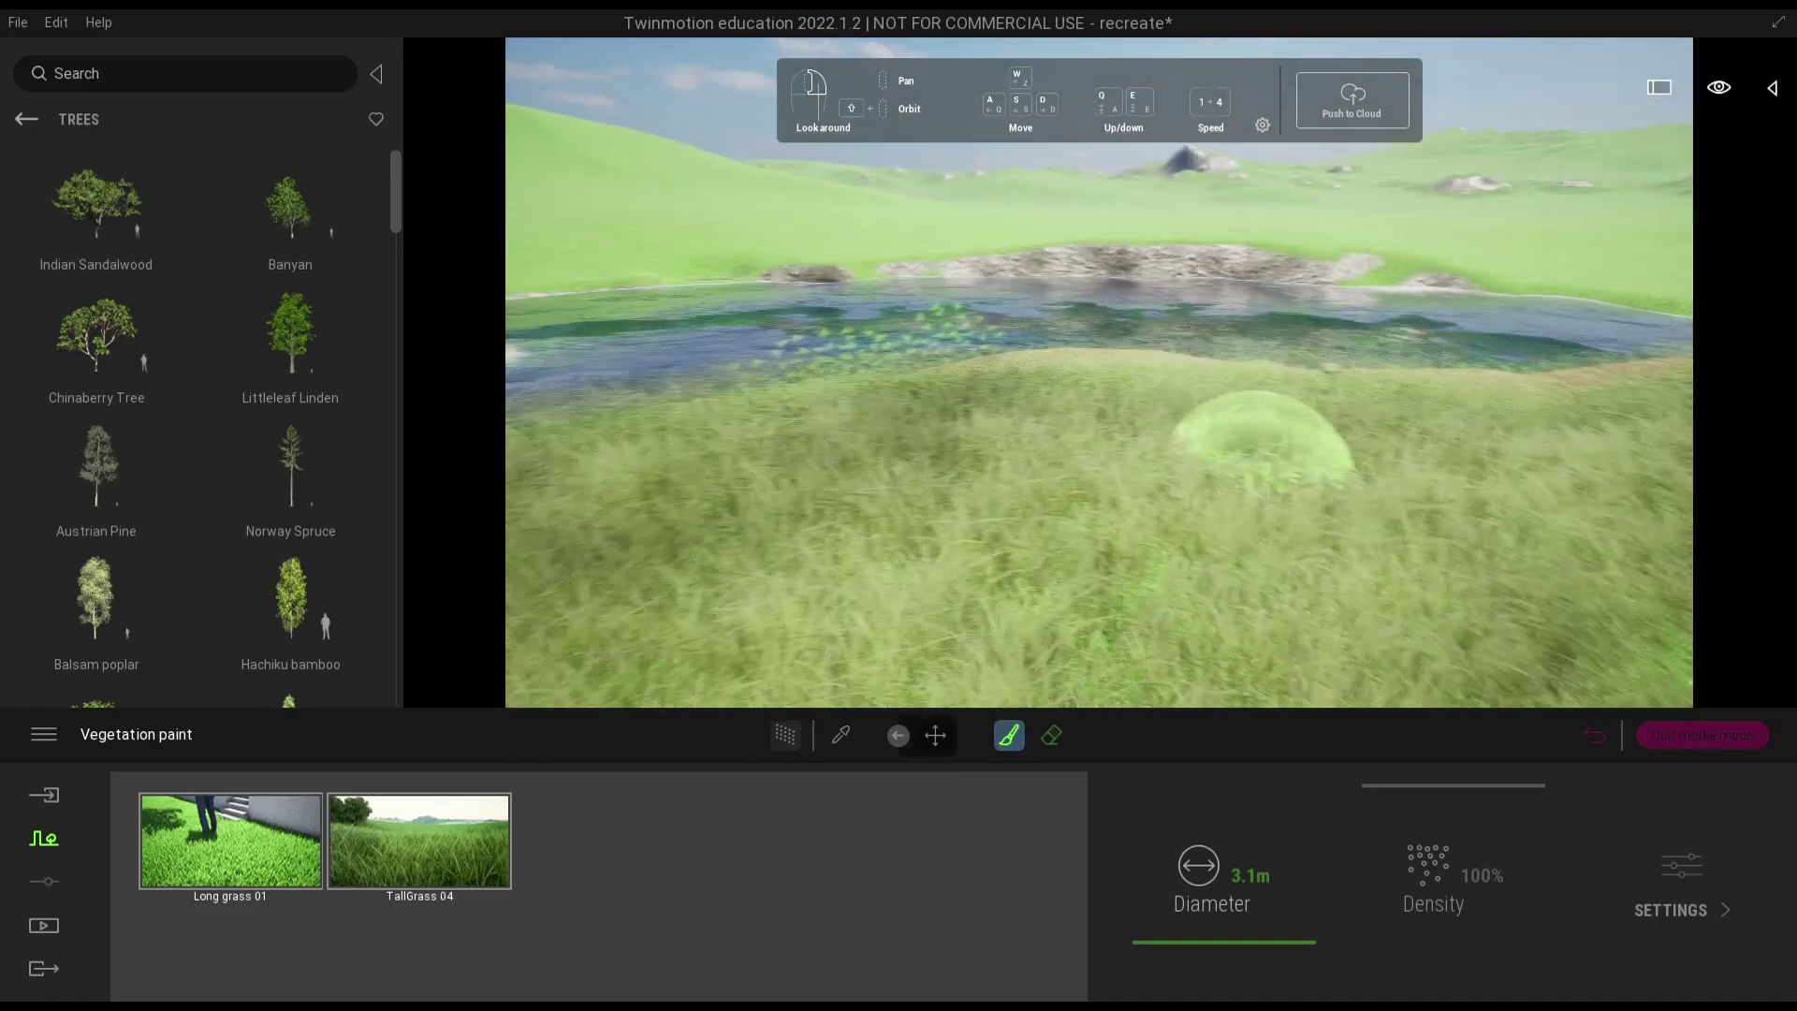
pyautogui.moveTo(1232, 532)
pyautogui.mouseDown(button='right')
pyautogui.moveTo(1245, 468)
pyautogui.moveTo(1224, 507)
pyautogui.moveTo(1256, 468)
pyautogui.moveTo(1218, 474)
pyautogui.moveTo(1169, 439)
pyautogui.moveTo(1112, 569)
pyautogui.moveTo(1068, 530)
pyautogui.moveTo(1085, 536)
pyautogui.mouseUp(button='right')
pyautogui.press('s')
pyautogui.press('s')
# - Paint the two grasses over the bare hillside behind the white platforms, from the rocky outcrop to the concrete wall
pyautogui.press('w')
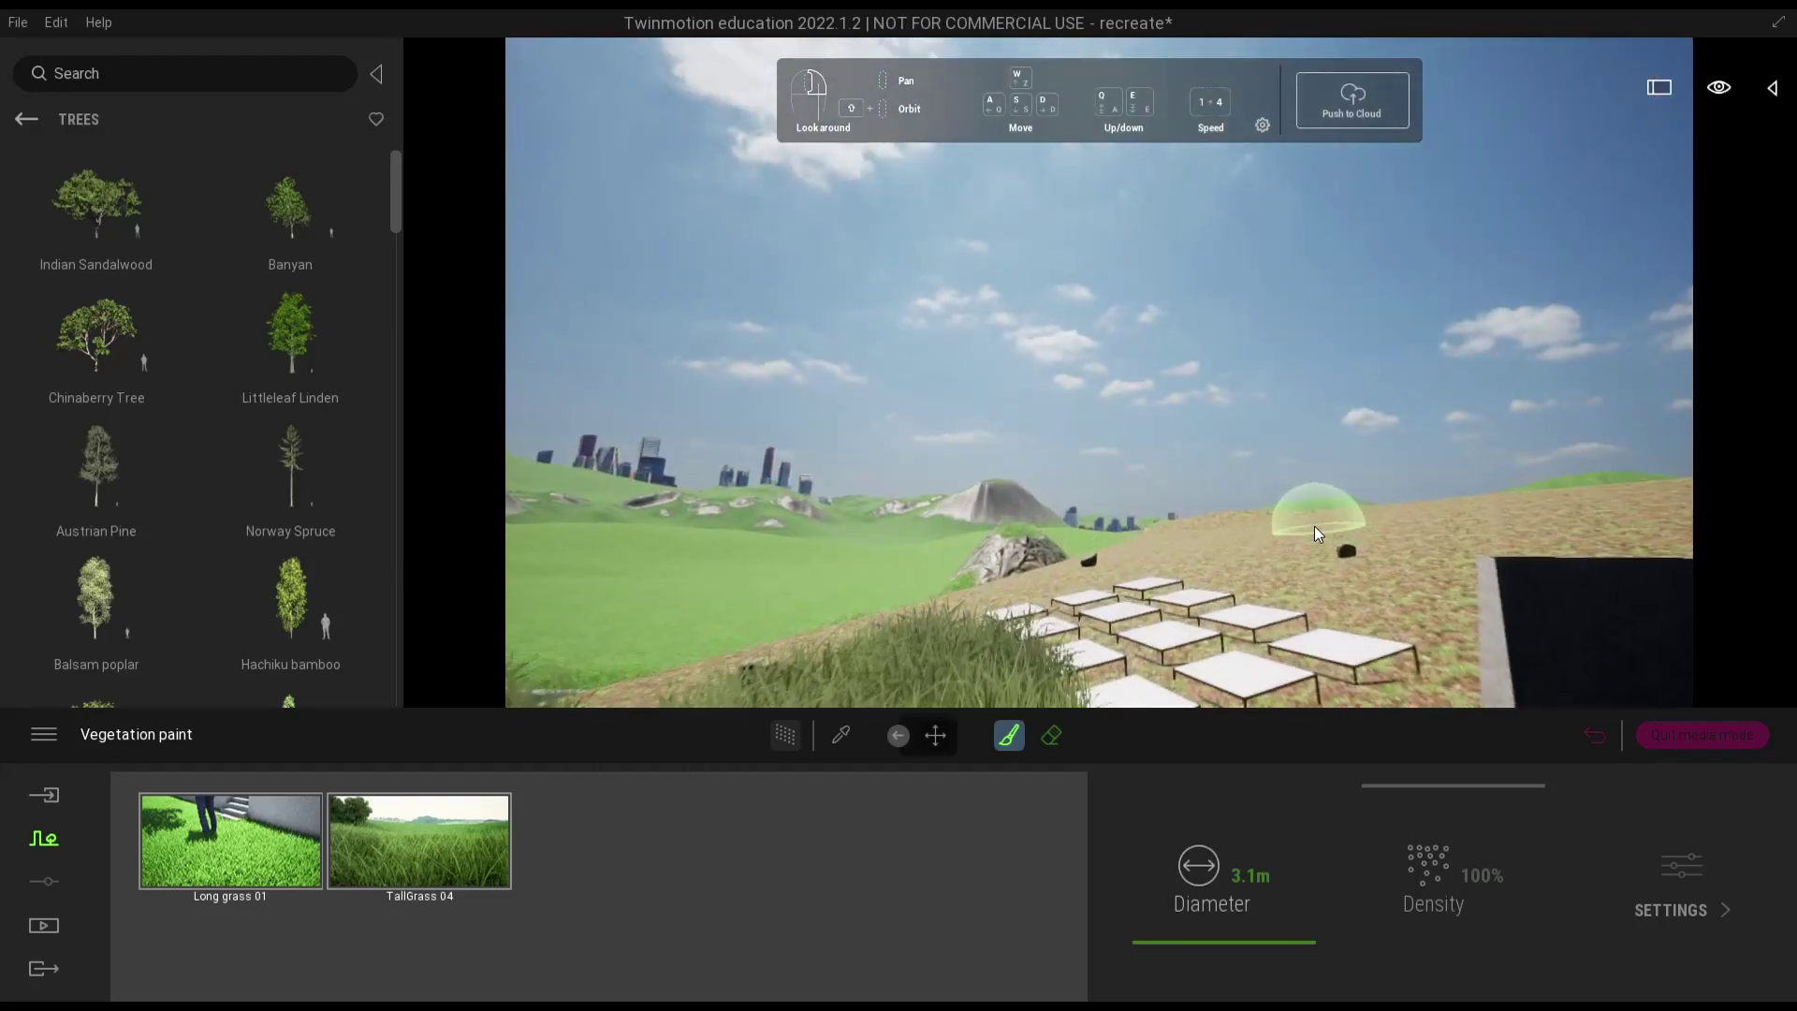
pyautogui.press('w')
pyautogui.moveTo(1296, 554); pyautogui.dragTo(1342, 481, button='right')
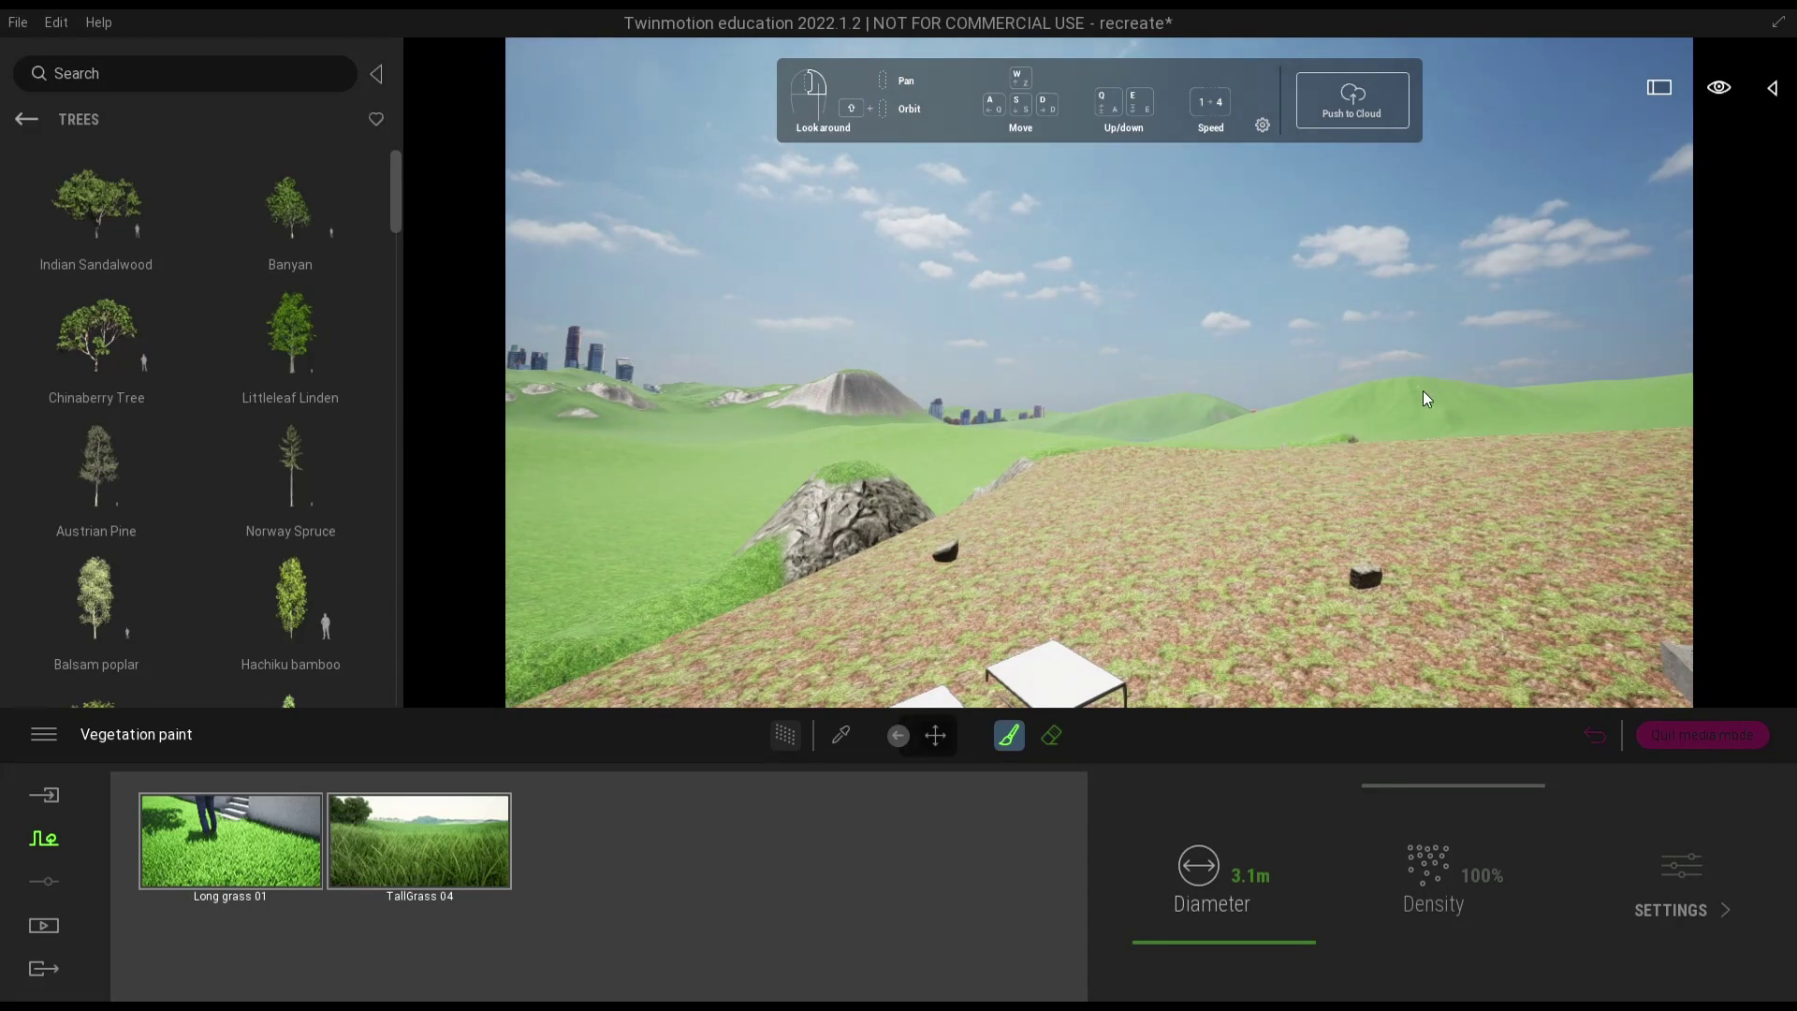
pyautogui.moveTo(1215, 566)
pyautogui.mouseDown(button='right')
pyautogui.moveTo(1260, 599)
pyautogui.moveTo(1193, 555)
pyautogui.mouseUp(button='right')
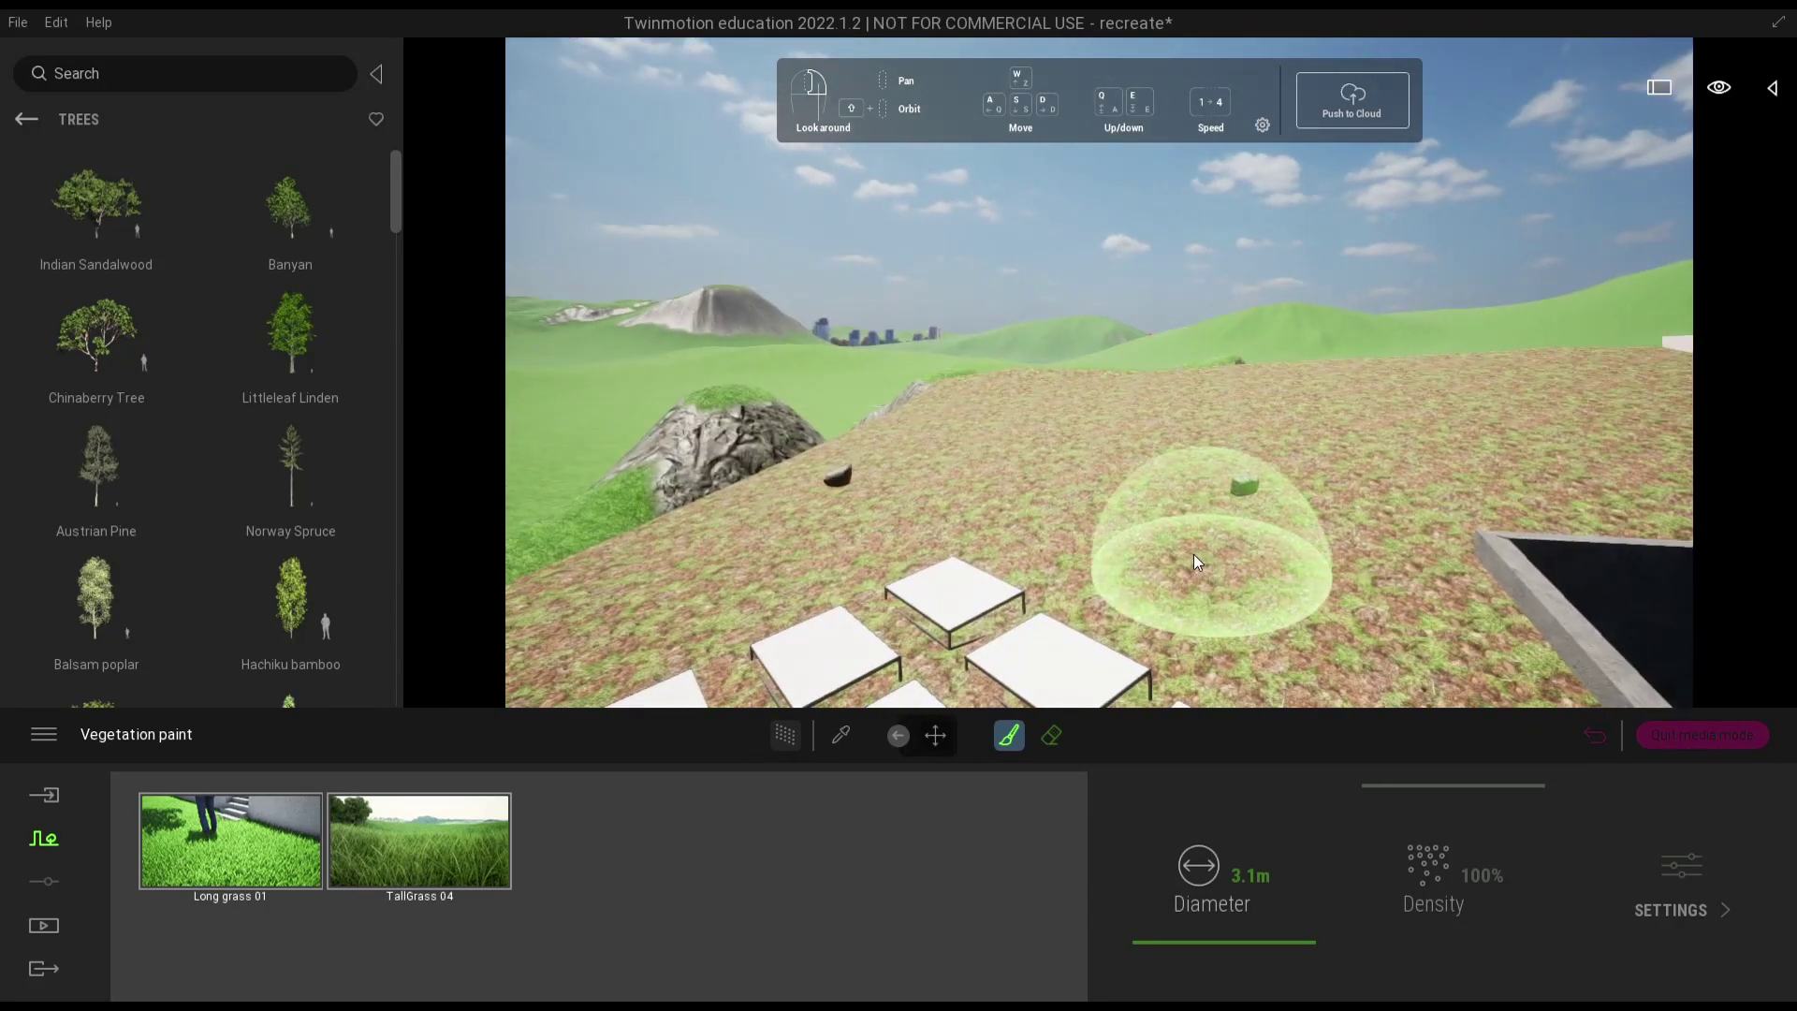
pyautogui.moveTo(1194, 555); pyautogui.dragTo(1050, 397)
pyautogui.moveTo(1111, 493); pyautogui.dragTo(1550, 477)
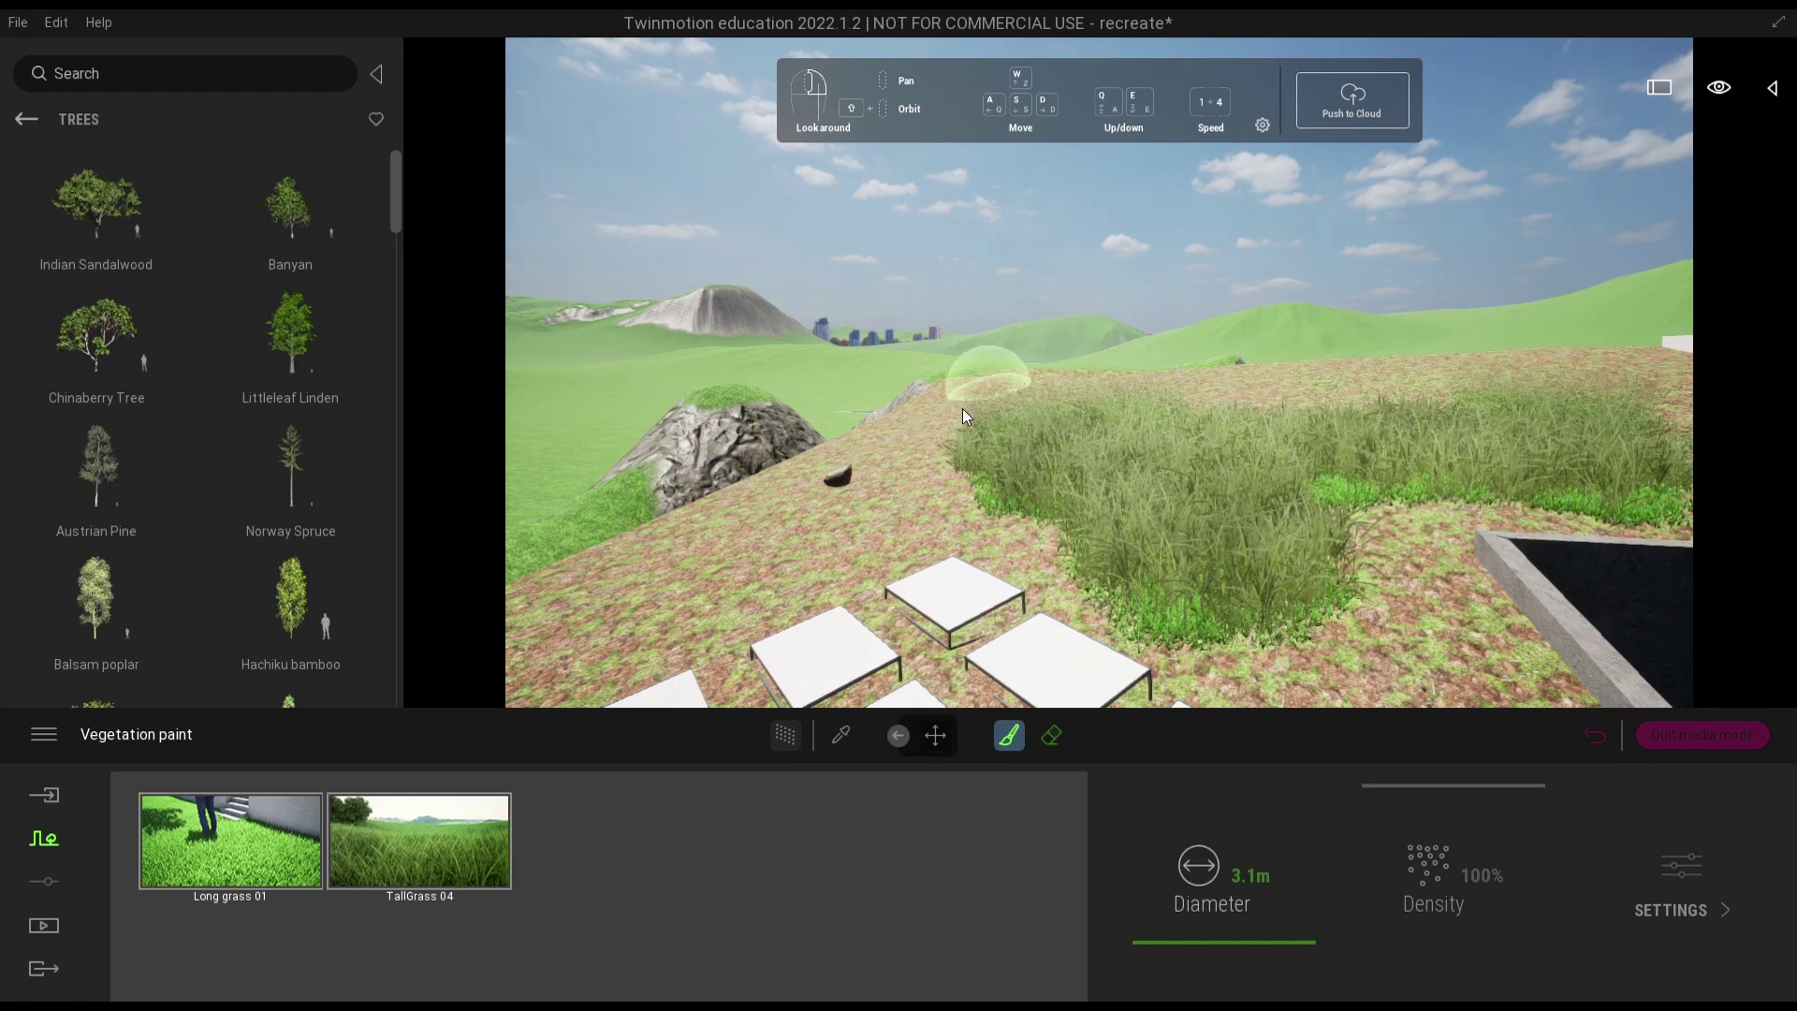
pyautogui.moveTo(896, 485); pyautogui.dragTo(1157, 496)
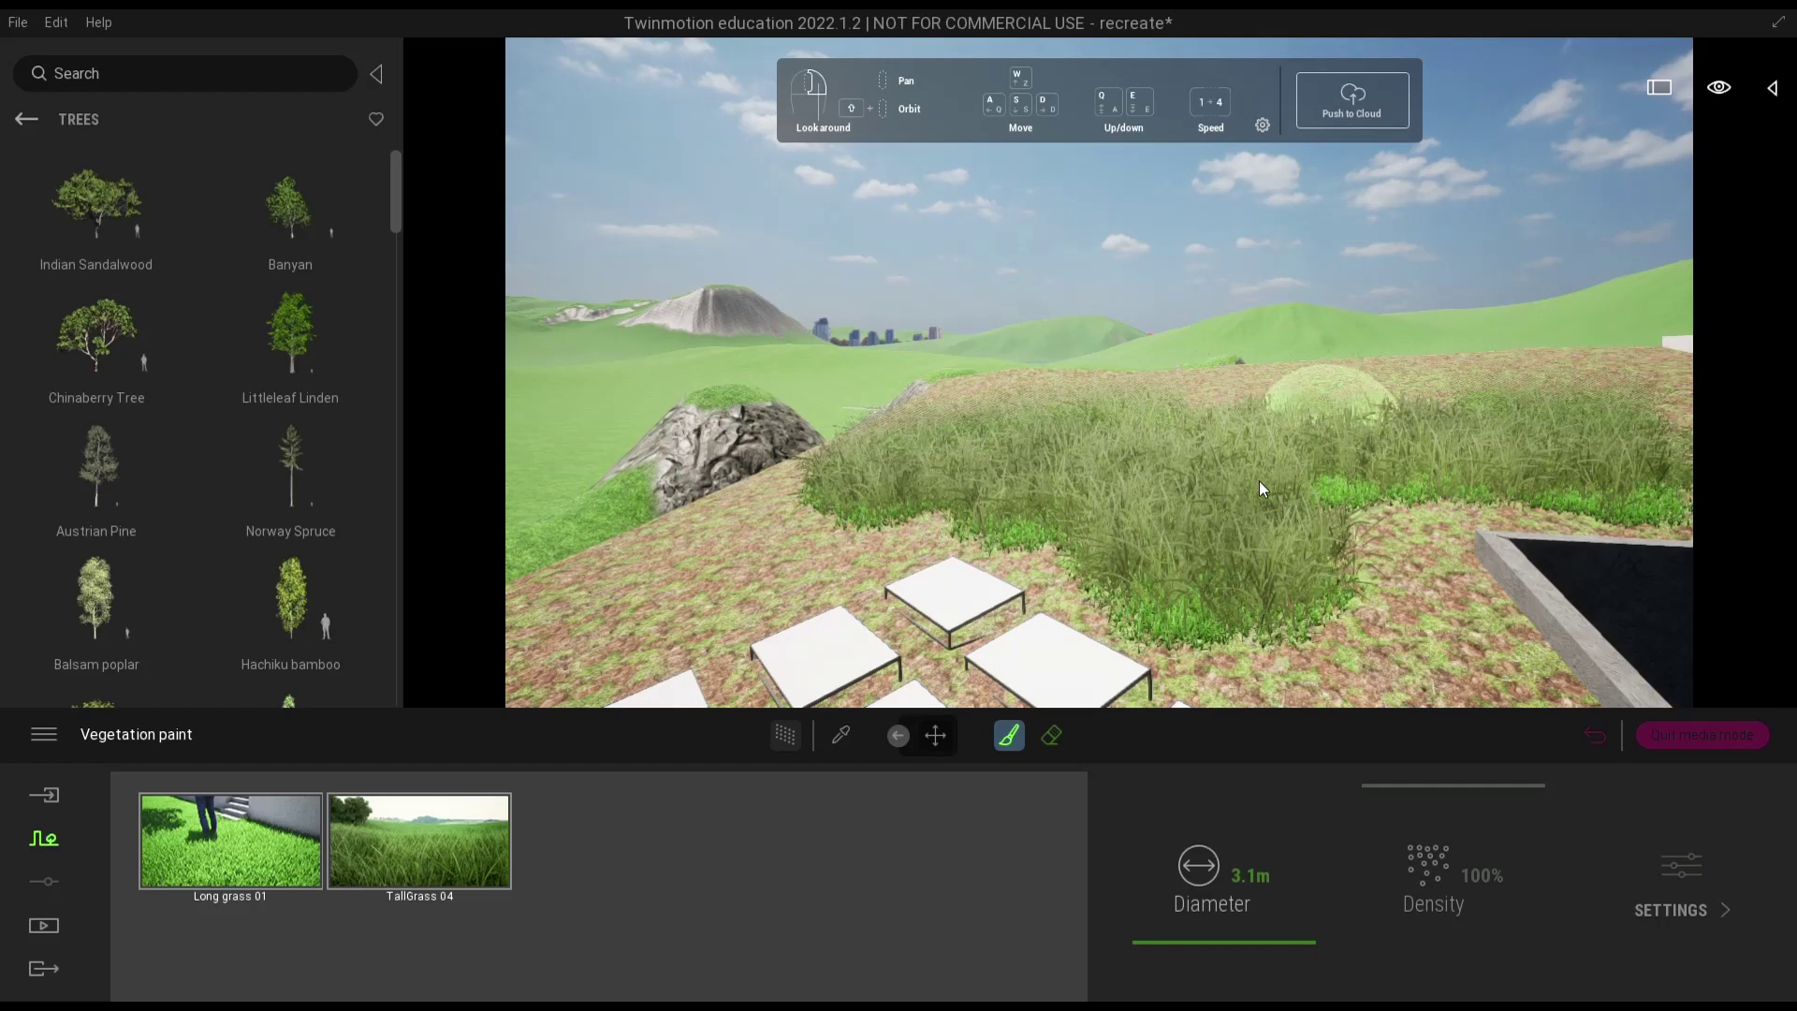
pyautogui.moveTo(1270, 597)
pyautogui.mouseDown()
pyautogui.moveTo(1317, 529)
pyautogui.moveTo(1521, 437)
pyautogui.moveTo(1366, 457)
pyautogui.mouseUp()
# - Fill the remaining bare ground around the white platforms with the two grasses and leave paint mode
pyautogui.moveTo(1365, 450); pyautogui.dragTo(1172, 594, button='right')
pyautogui.moveTo(1170, 592)
pyautogui.mouseDown()
pyautogui.moveTo(822, 647)
pyautogui.moveTo(1588, 560)
pyautogui.moveTo(1671, 487)
pyautogui.moveTo(1635, 417)
pyautogui.moveTo(1542, 494)
pyautogui.mouseUp()
pyautogui.press('s')
pyautogui.moveTo(1542, 495)
pyautogui.mouseDown(button='right')
pyautogui.moveTo(1569, 493)
pyautogui.moveTo(1541, 492)
pyautogui.mouseUp(button='right')
pyautogui.press('s')
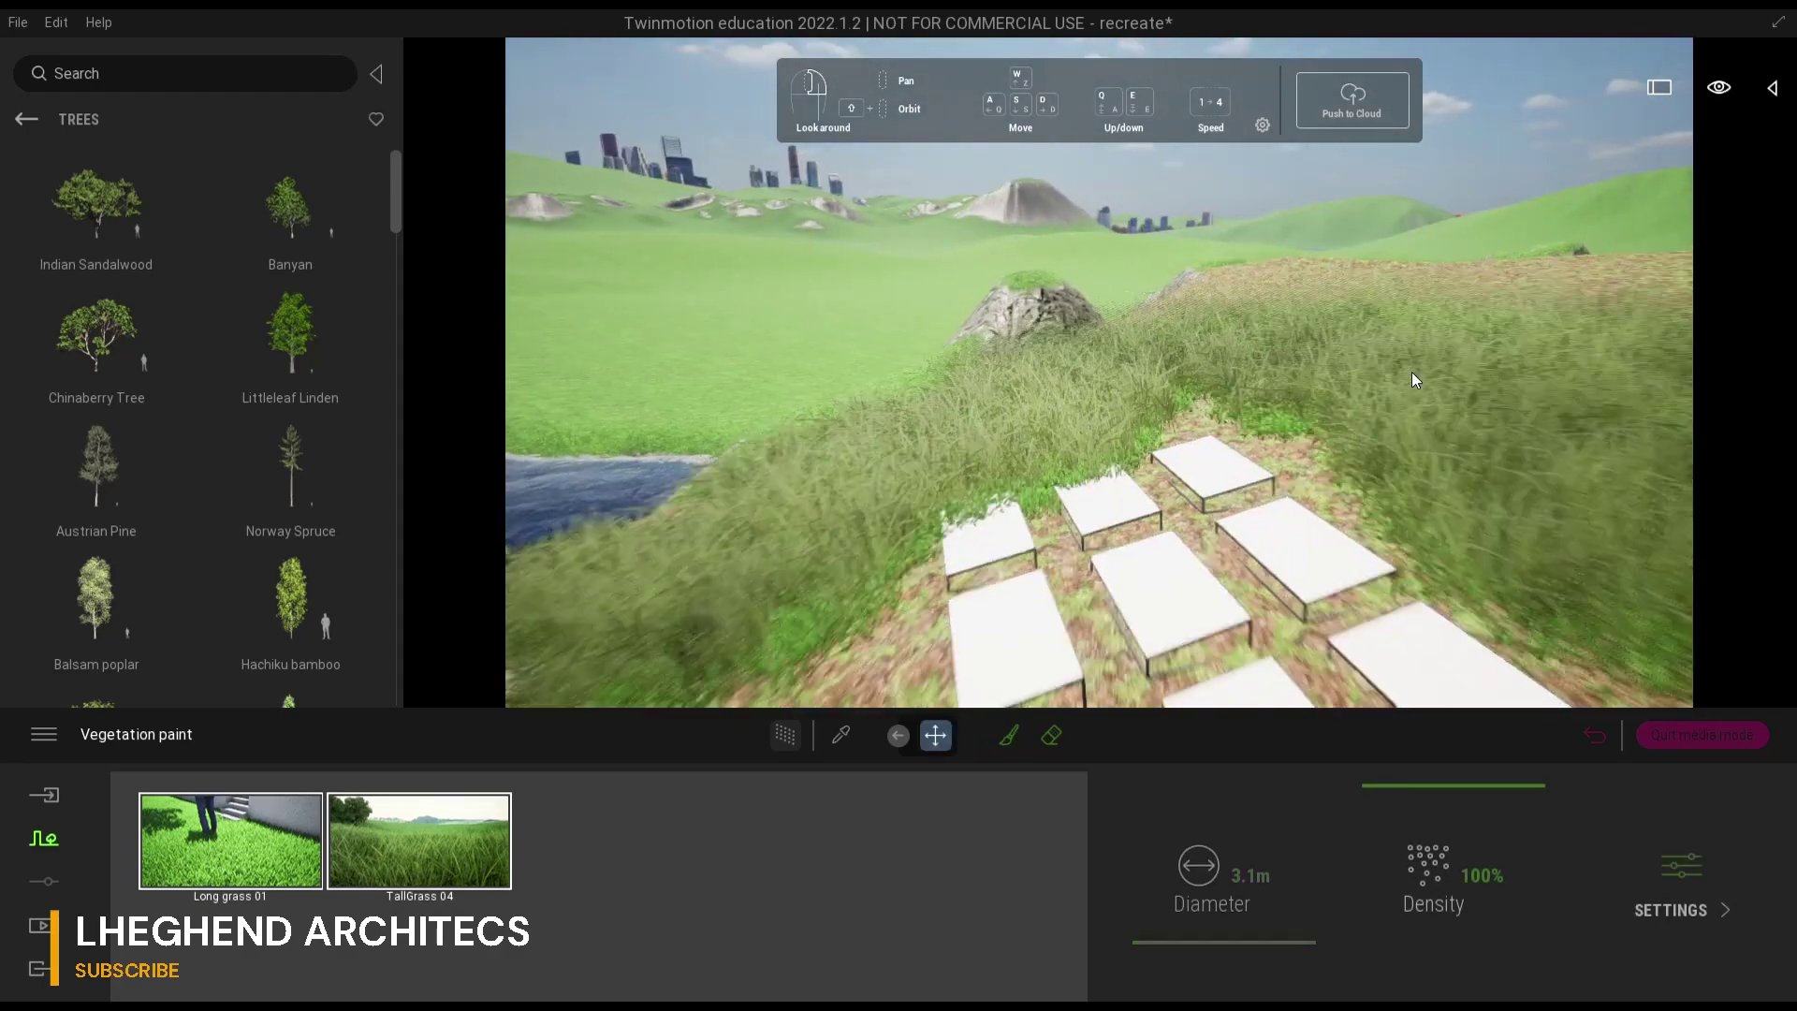
# - Reactivate the vegetation brush, cover the bare patches on the slope between the water and the terrace, and leave paint mode
pyautogui.moveTo(1039, 469); pyautogui.dragTo(1054, 455, button='right')
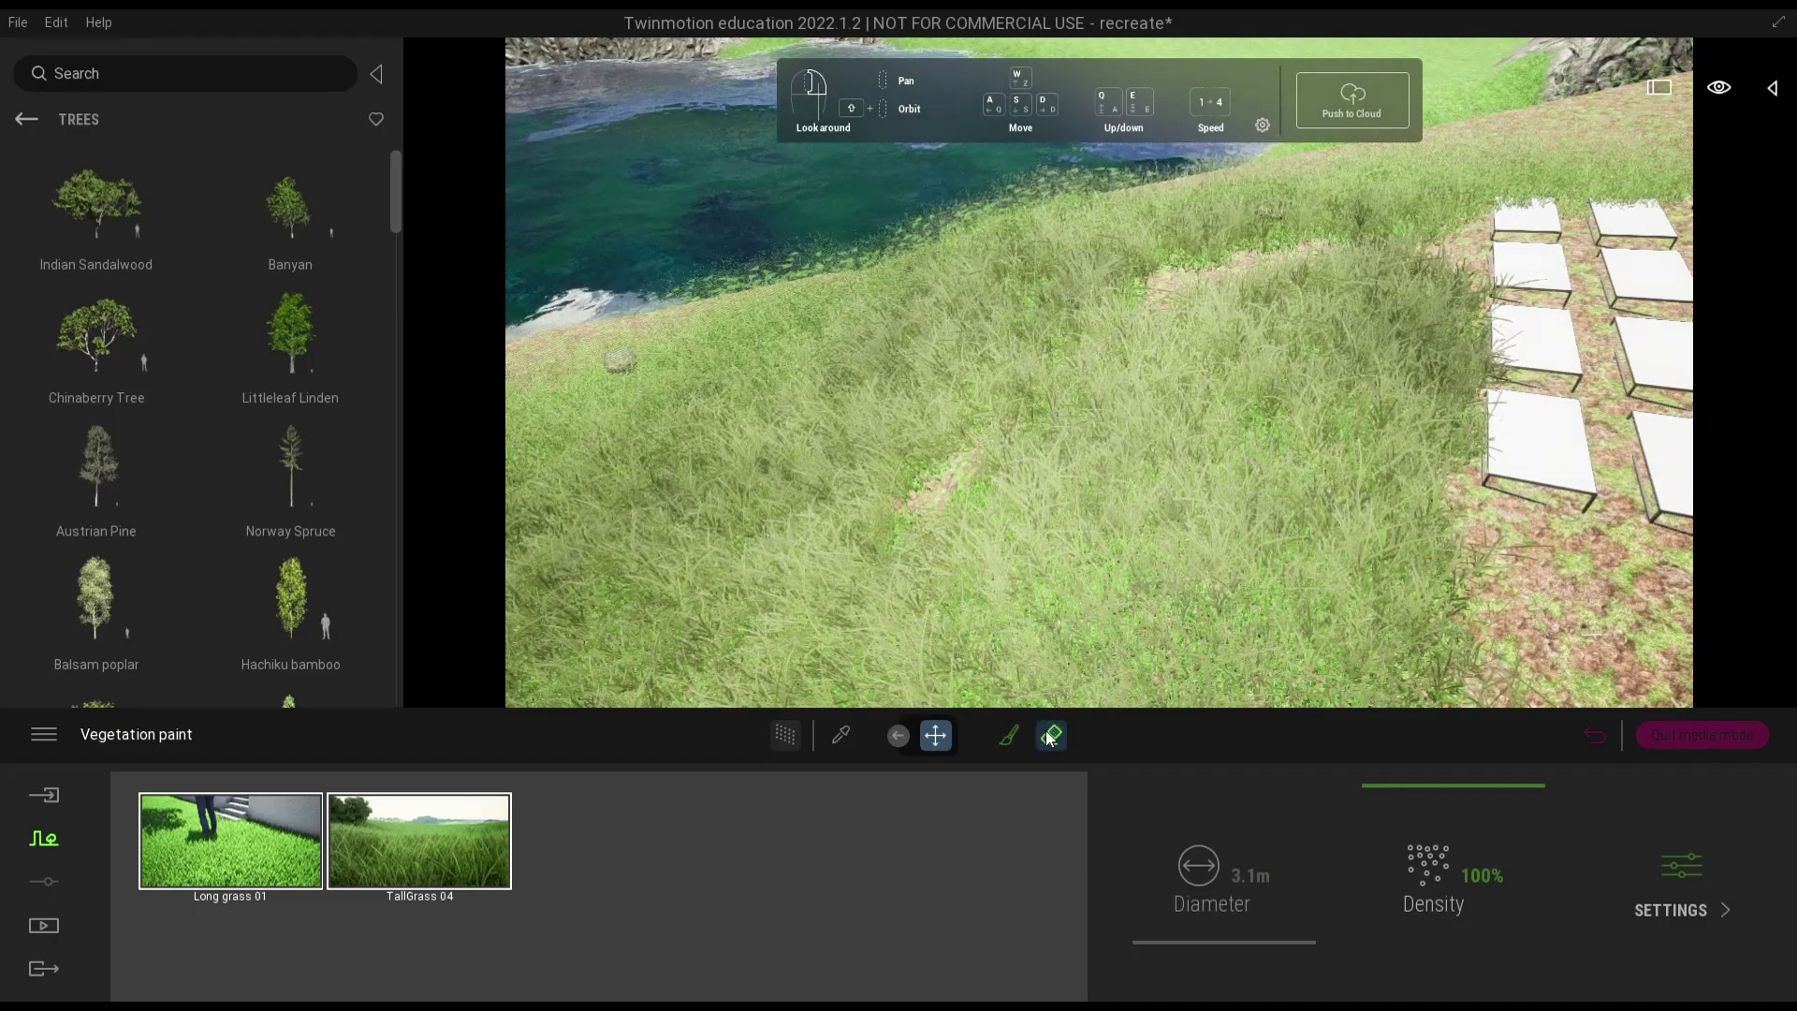
pyautogui.click(1010, 734)
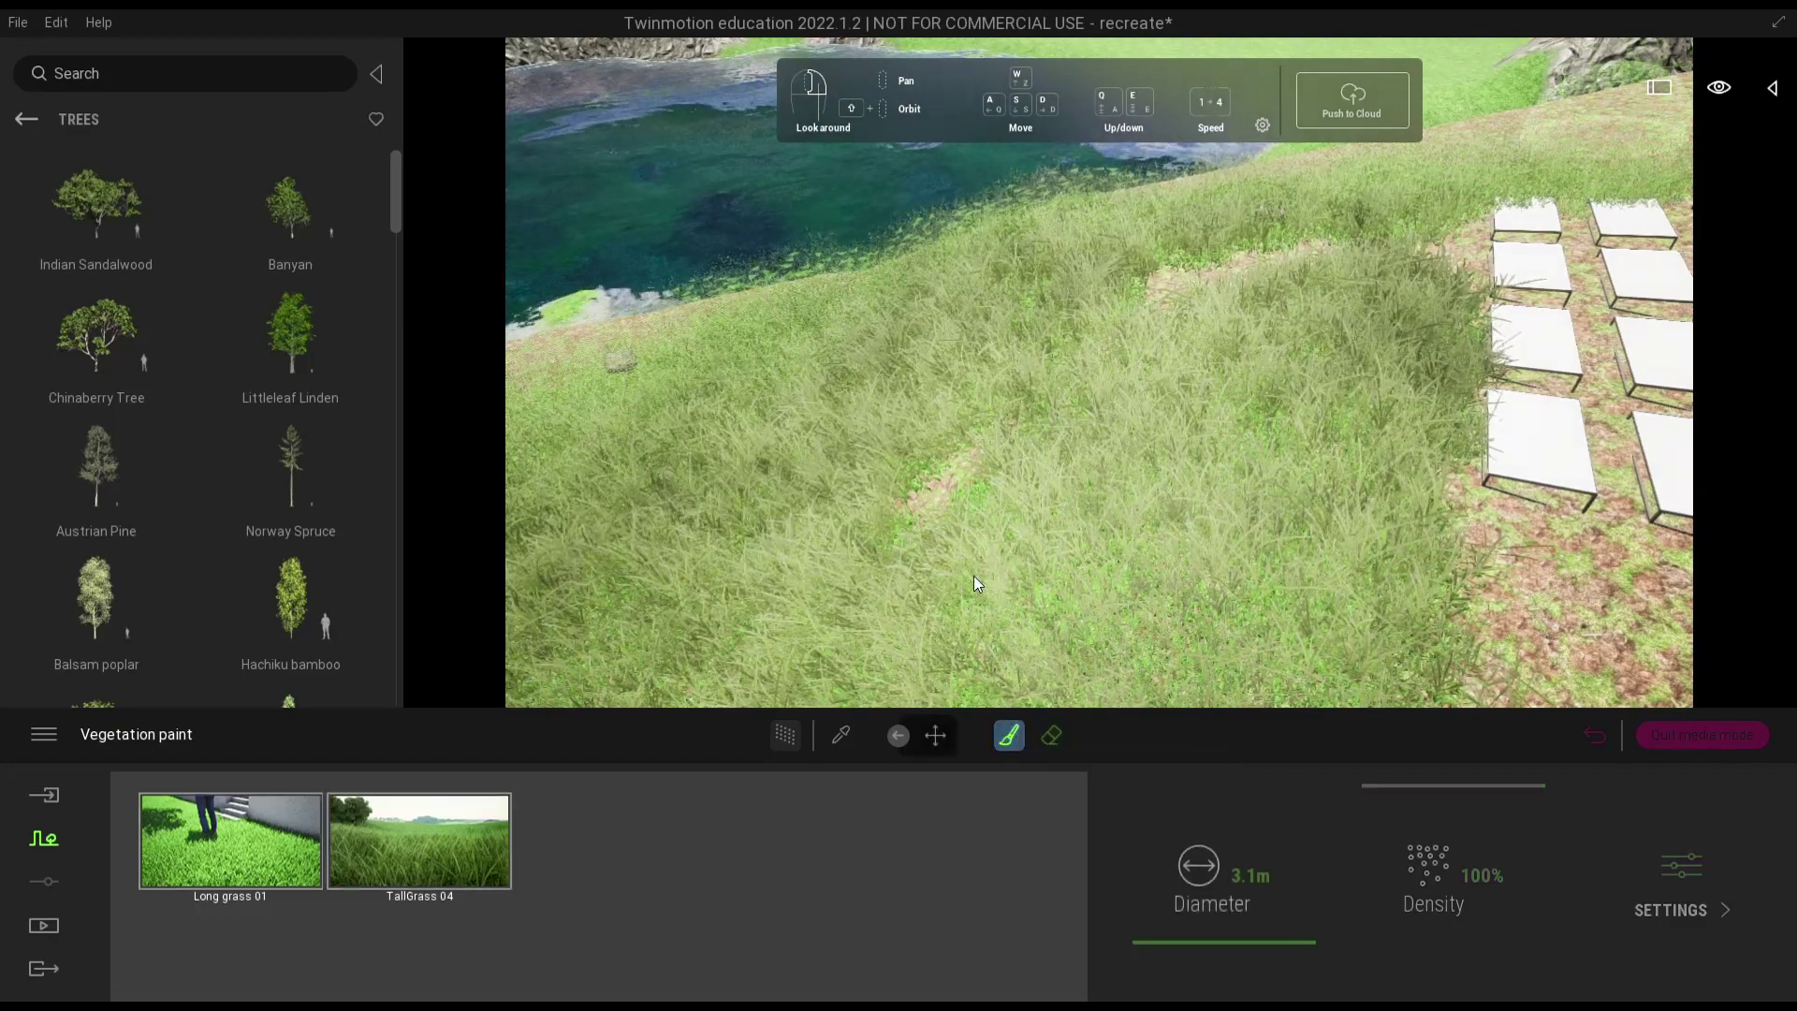
pyautogui.moveTo(973, 576)
pyautogui.mouseDown()
pyautogui.moveTo(903, 474)
pyautogui.moveTo(1218, 333)
pyautogui.moveTo(1268, 241)
pyautogui.moveTo(1346, 317)
pyautogui.moveTo(1274, 589)
pyautogui.moveTo(1021, 561)
pyautogui.mouseUp()
pyautogui.moveTo(1018, 554); pyautogui.dragTo(1003, 531, button='right')
pyautogui.moveTo(1106, 498)
pyautogui.mouseDown()
pyautogui.moveTo(1275, 468)
pyautogui.moveTo(1093, 548)
pyautogui.mouseUp()
pyautogui.moveTo(1094, 548)
pyautogui.mouseDown(button='right')
pyautogui.moveTo(1072, 566)
pyautogui.moveTo(1078, 599)
pyautogui.moveTo(1135, 563)
pyautogui.mouseUp(button='right')
pyautogui.press('Escape')
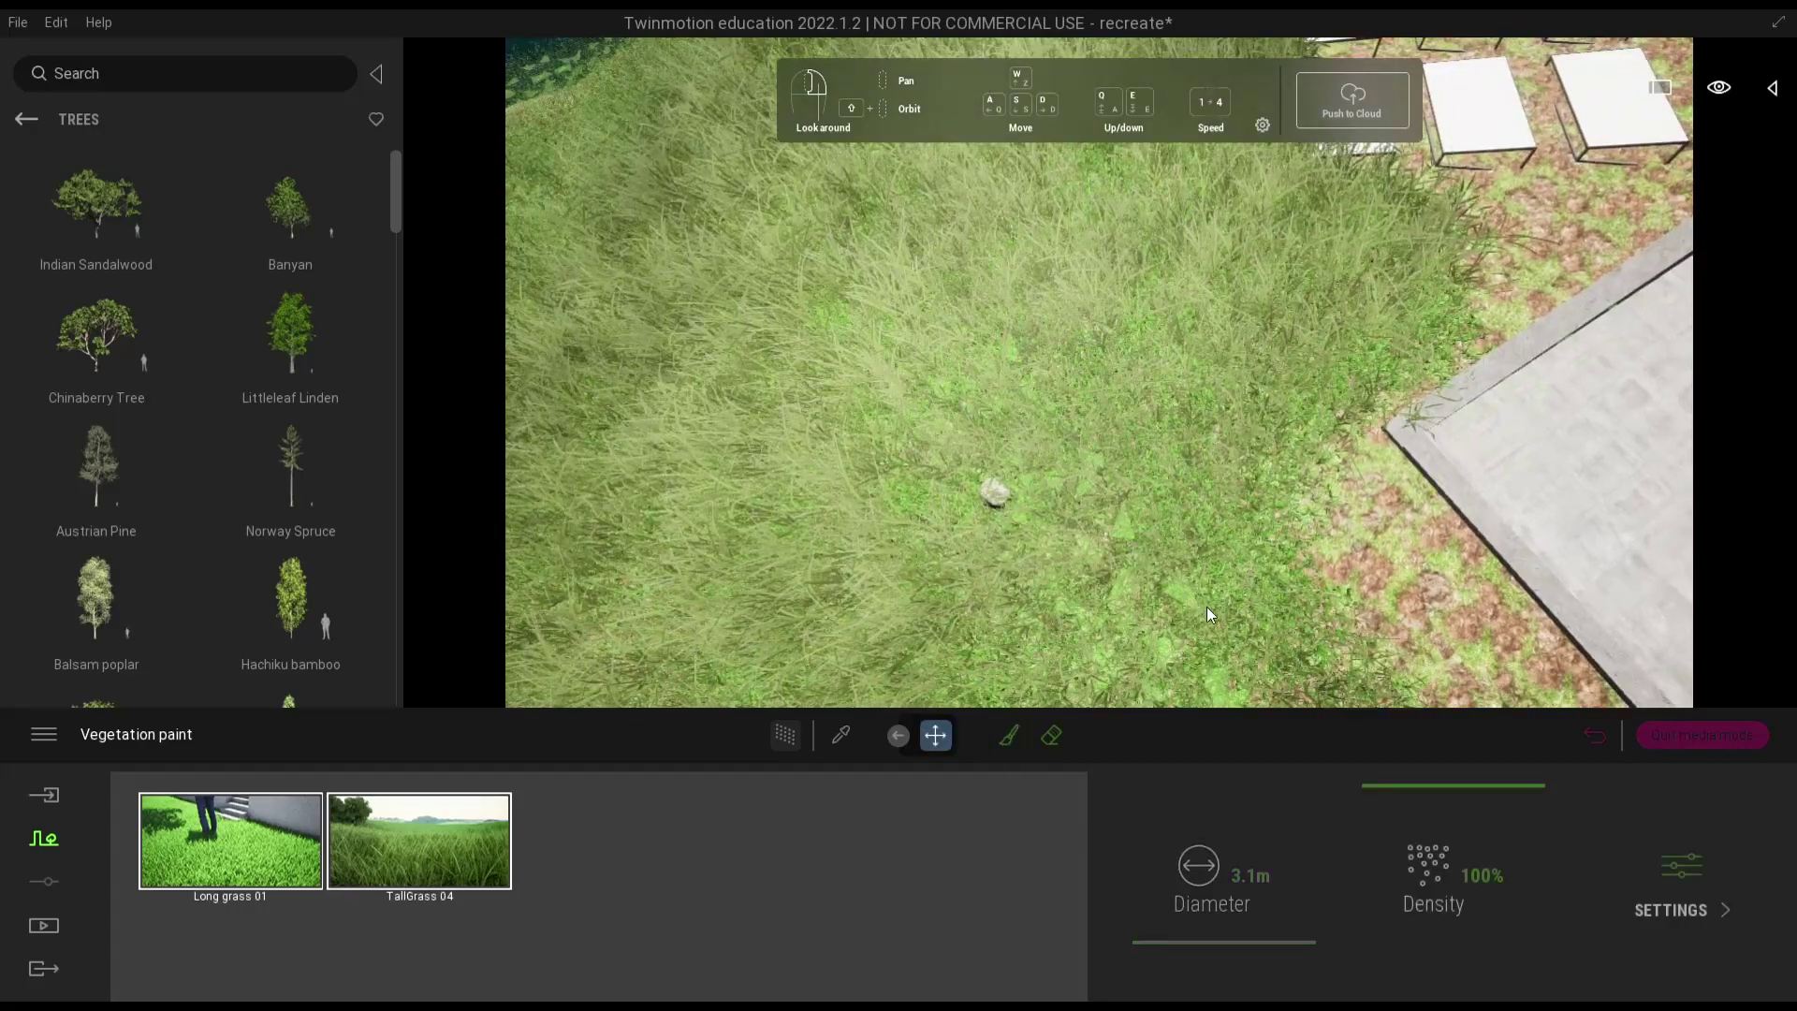
# - Look over the painted grass up close, then restore the saved camera view Image4
pyautogui.scroll(4, 1034, 421)
pyautogui.scroll(3, 1041, 394)
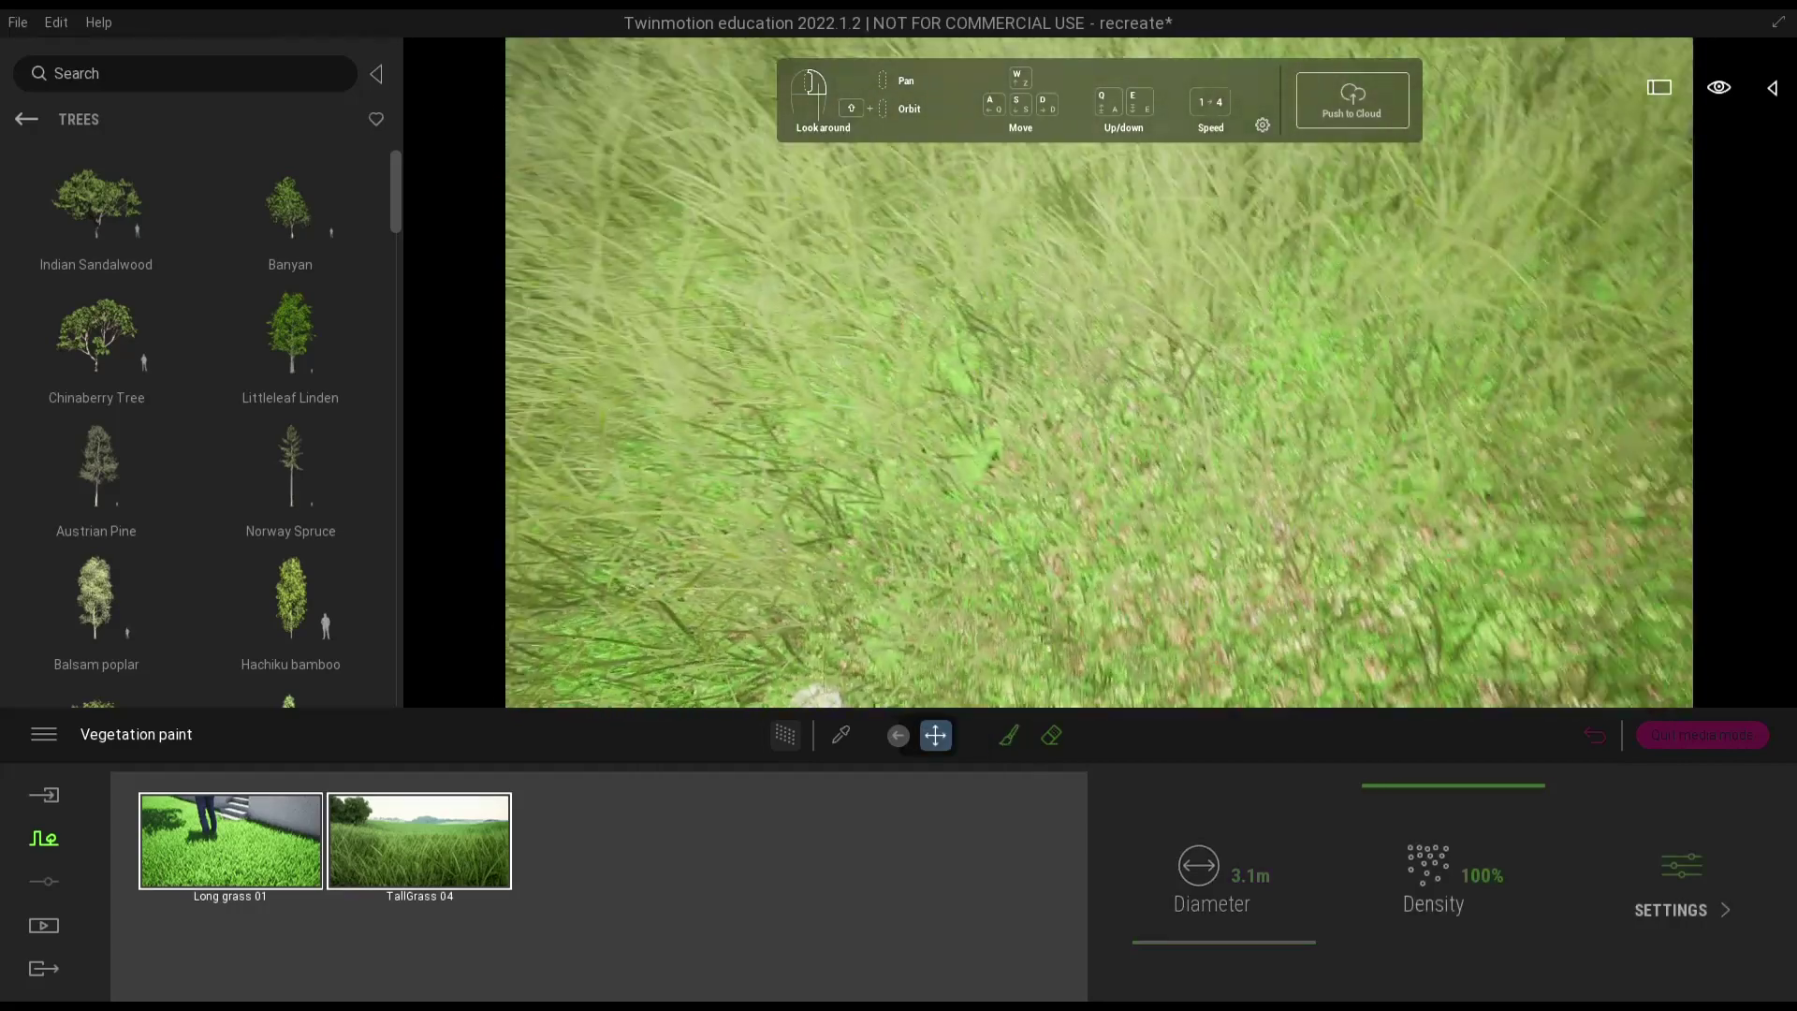
pyautogui.moveTo(1040, 394); pyautogui.dragTo(1037, 305, button='right')
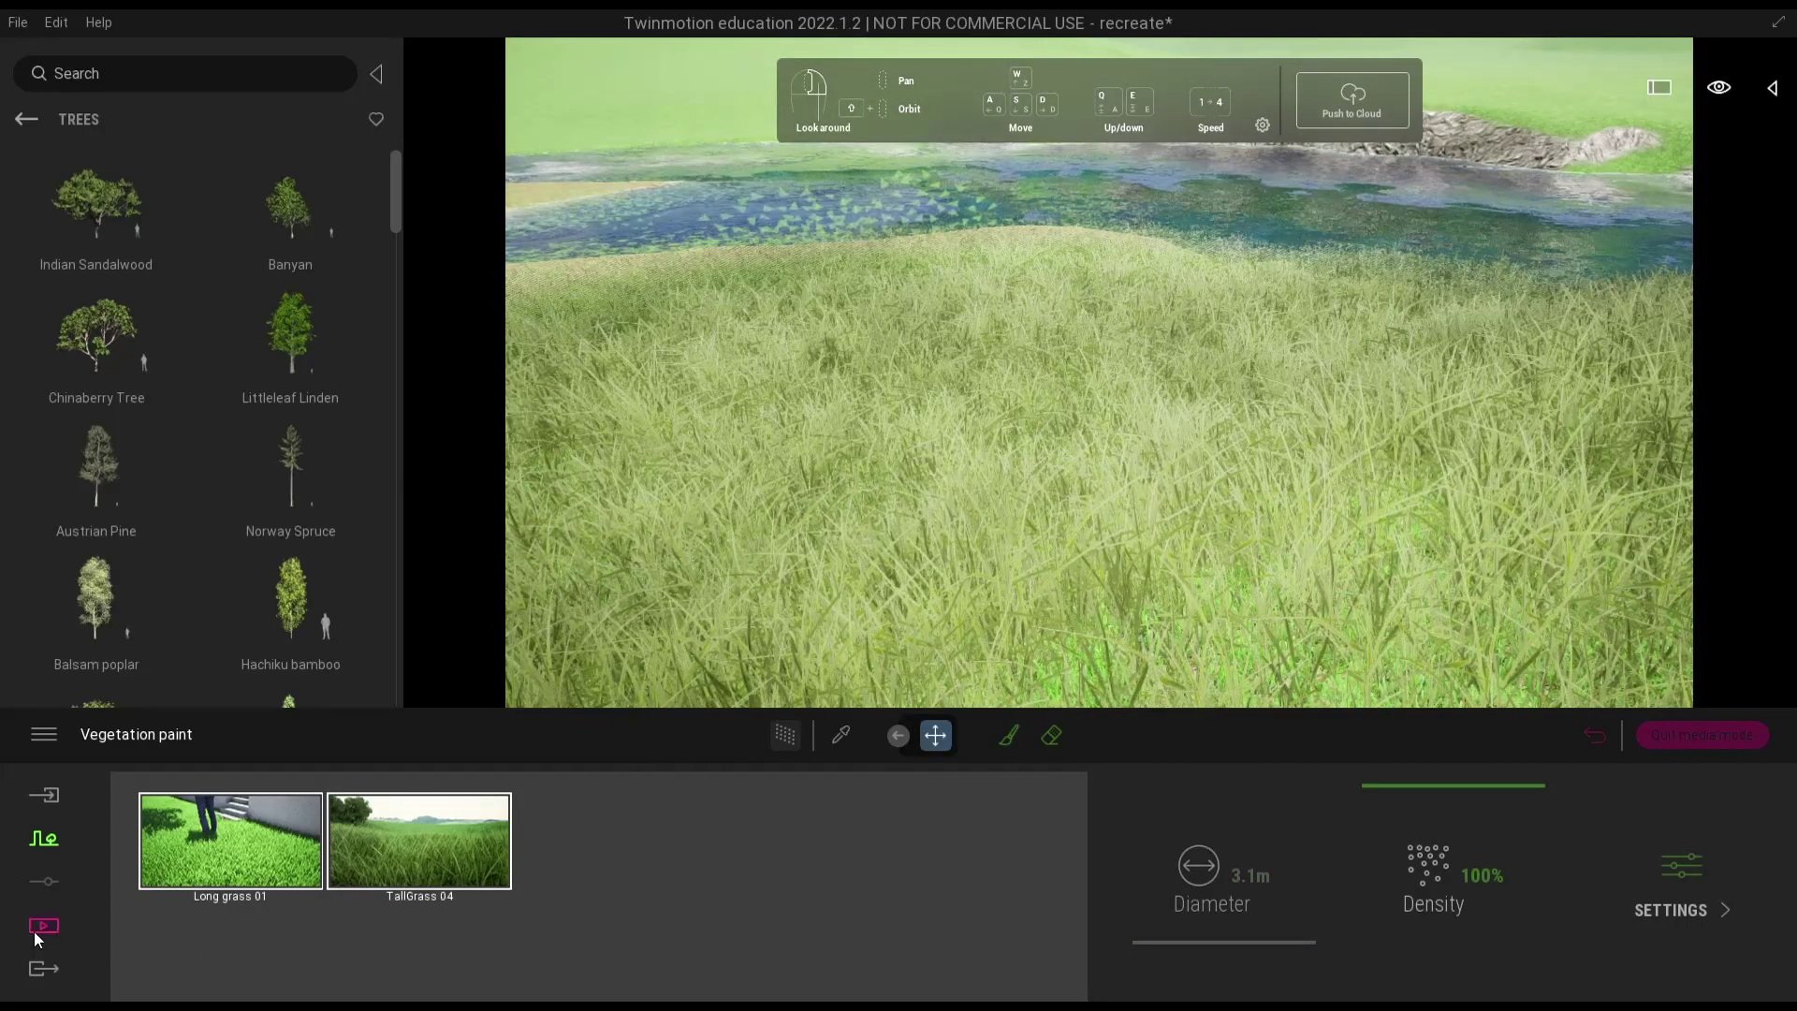
pyautogui.click(43, 927)
pyautogui.click(370, 887)
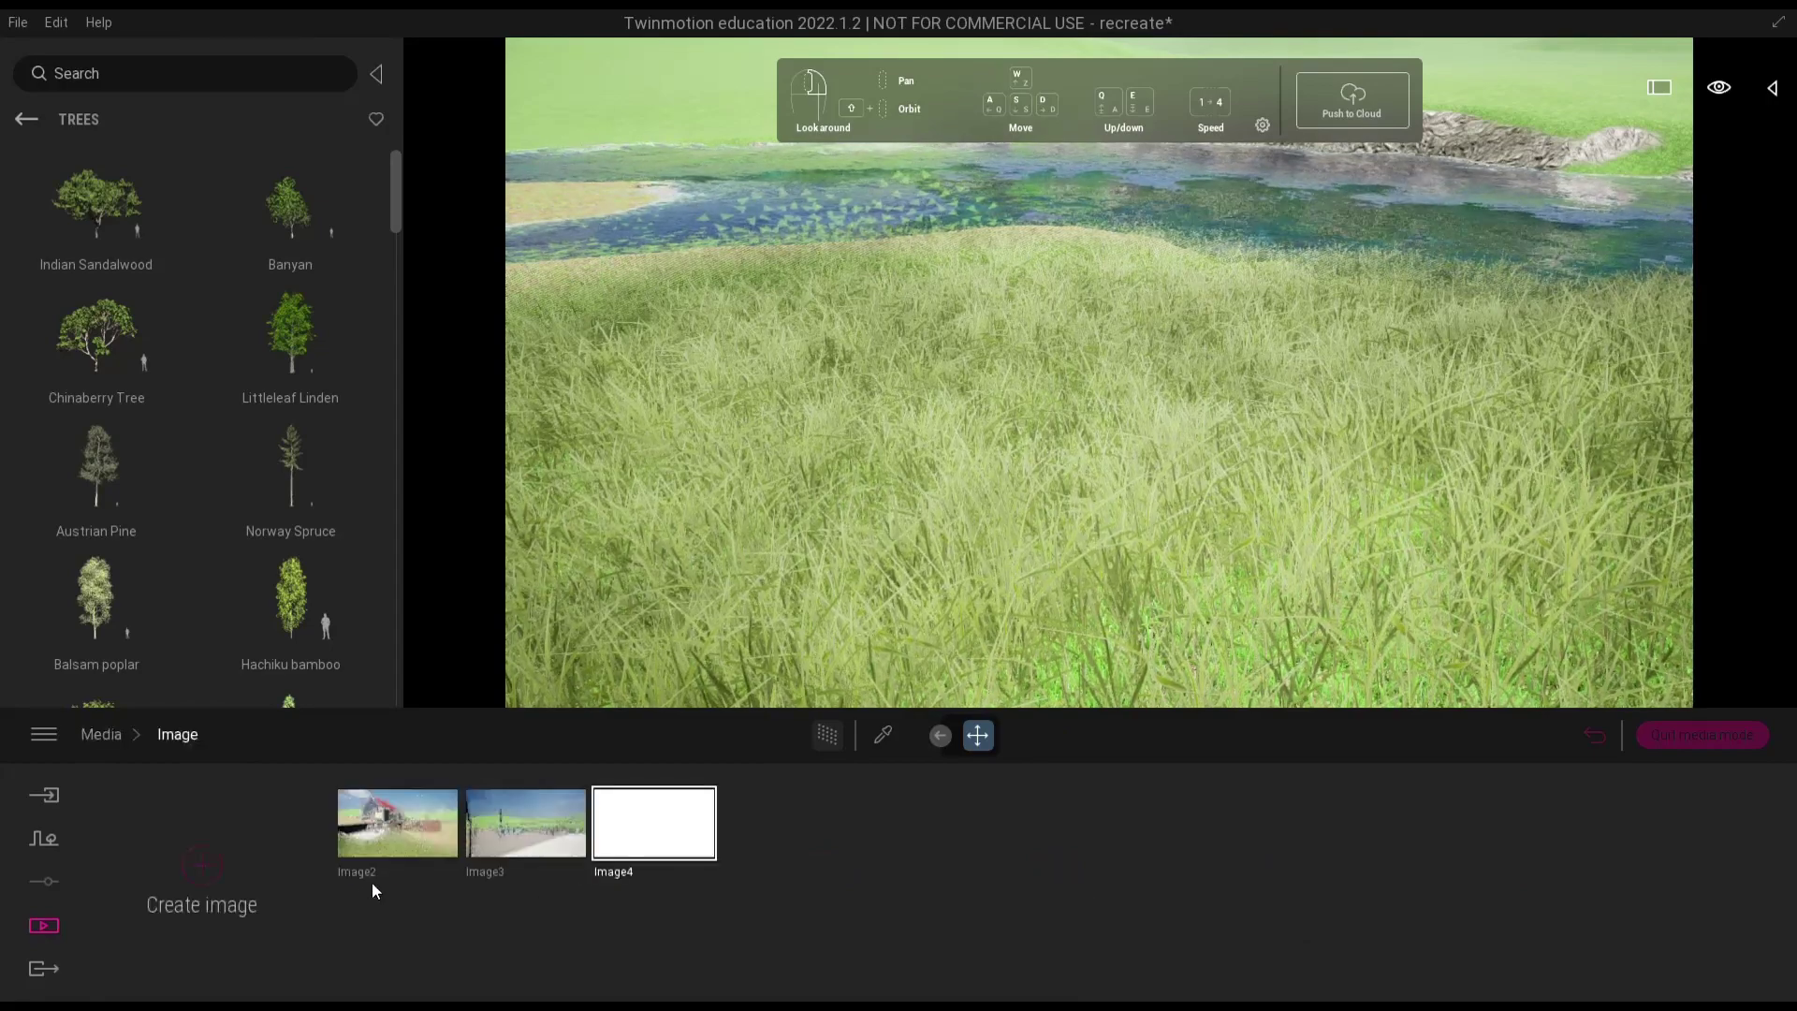
pyautogui.click(656, 826)
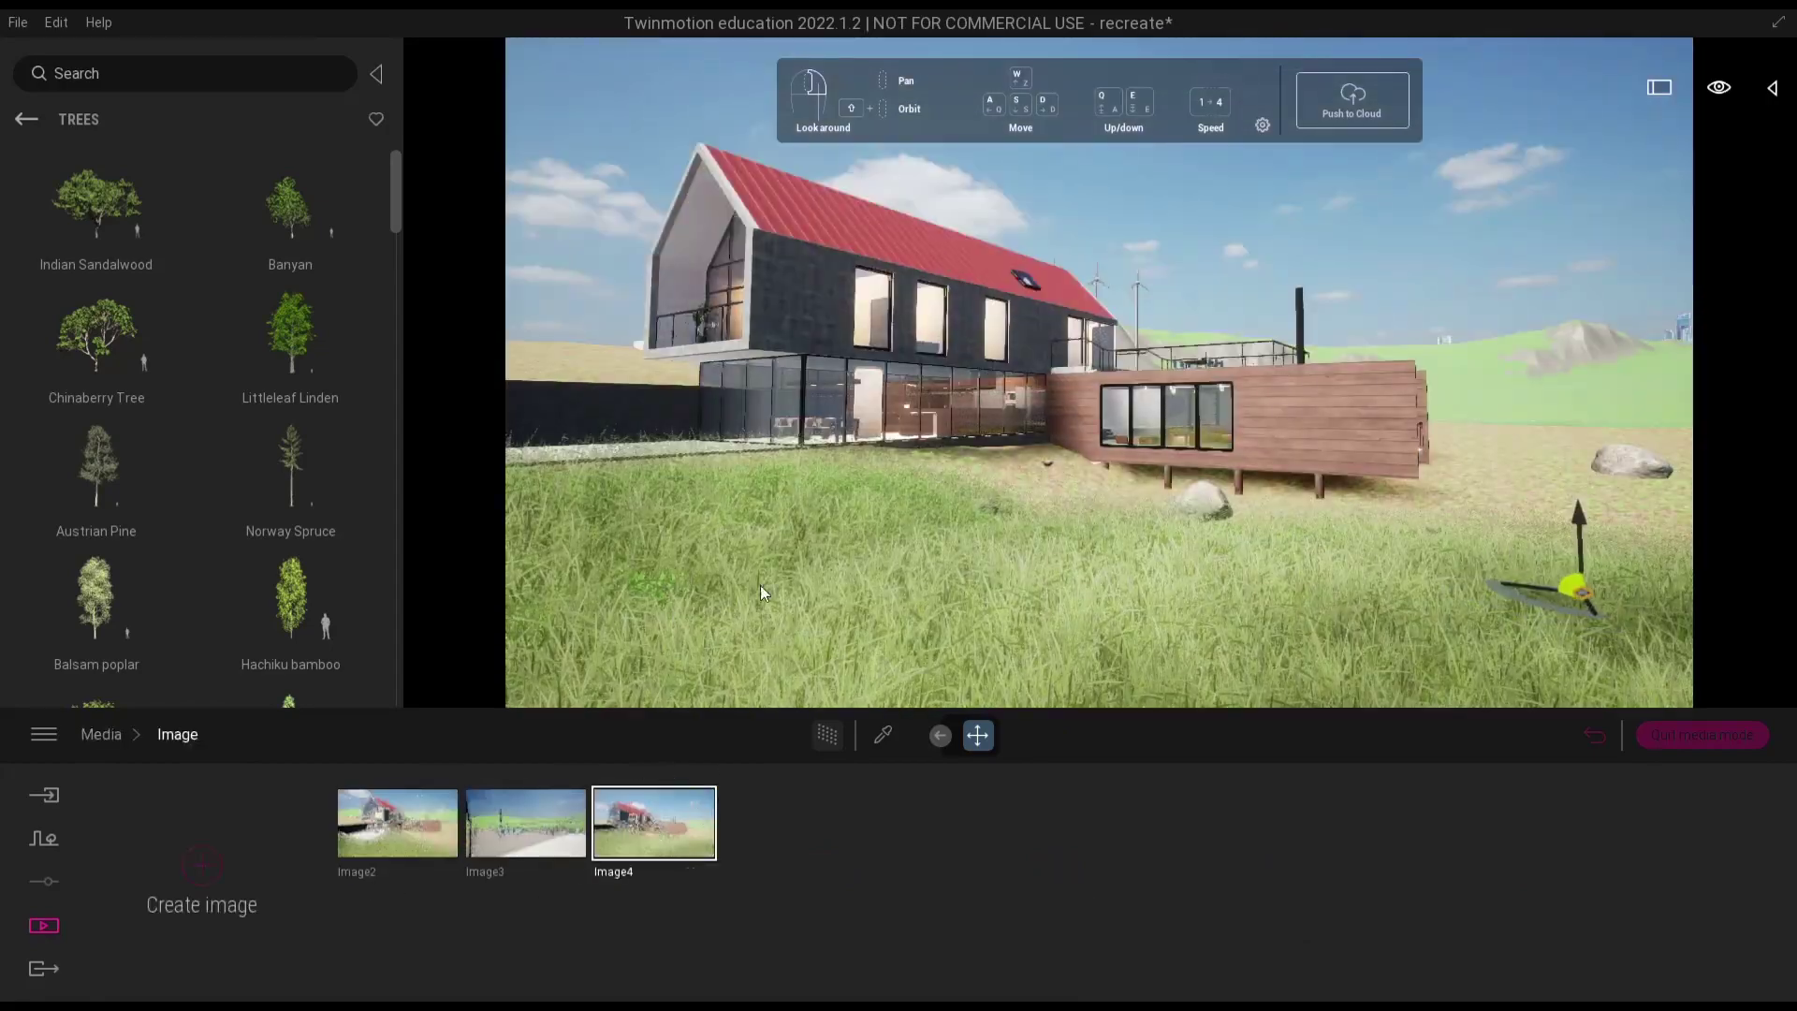
# - Reselect the painted grass and brush it around the boulder and up to the stilts of the wooden volume
pyautogui.press('w')
pyautogui.scroll(10, 963, 420)
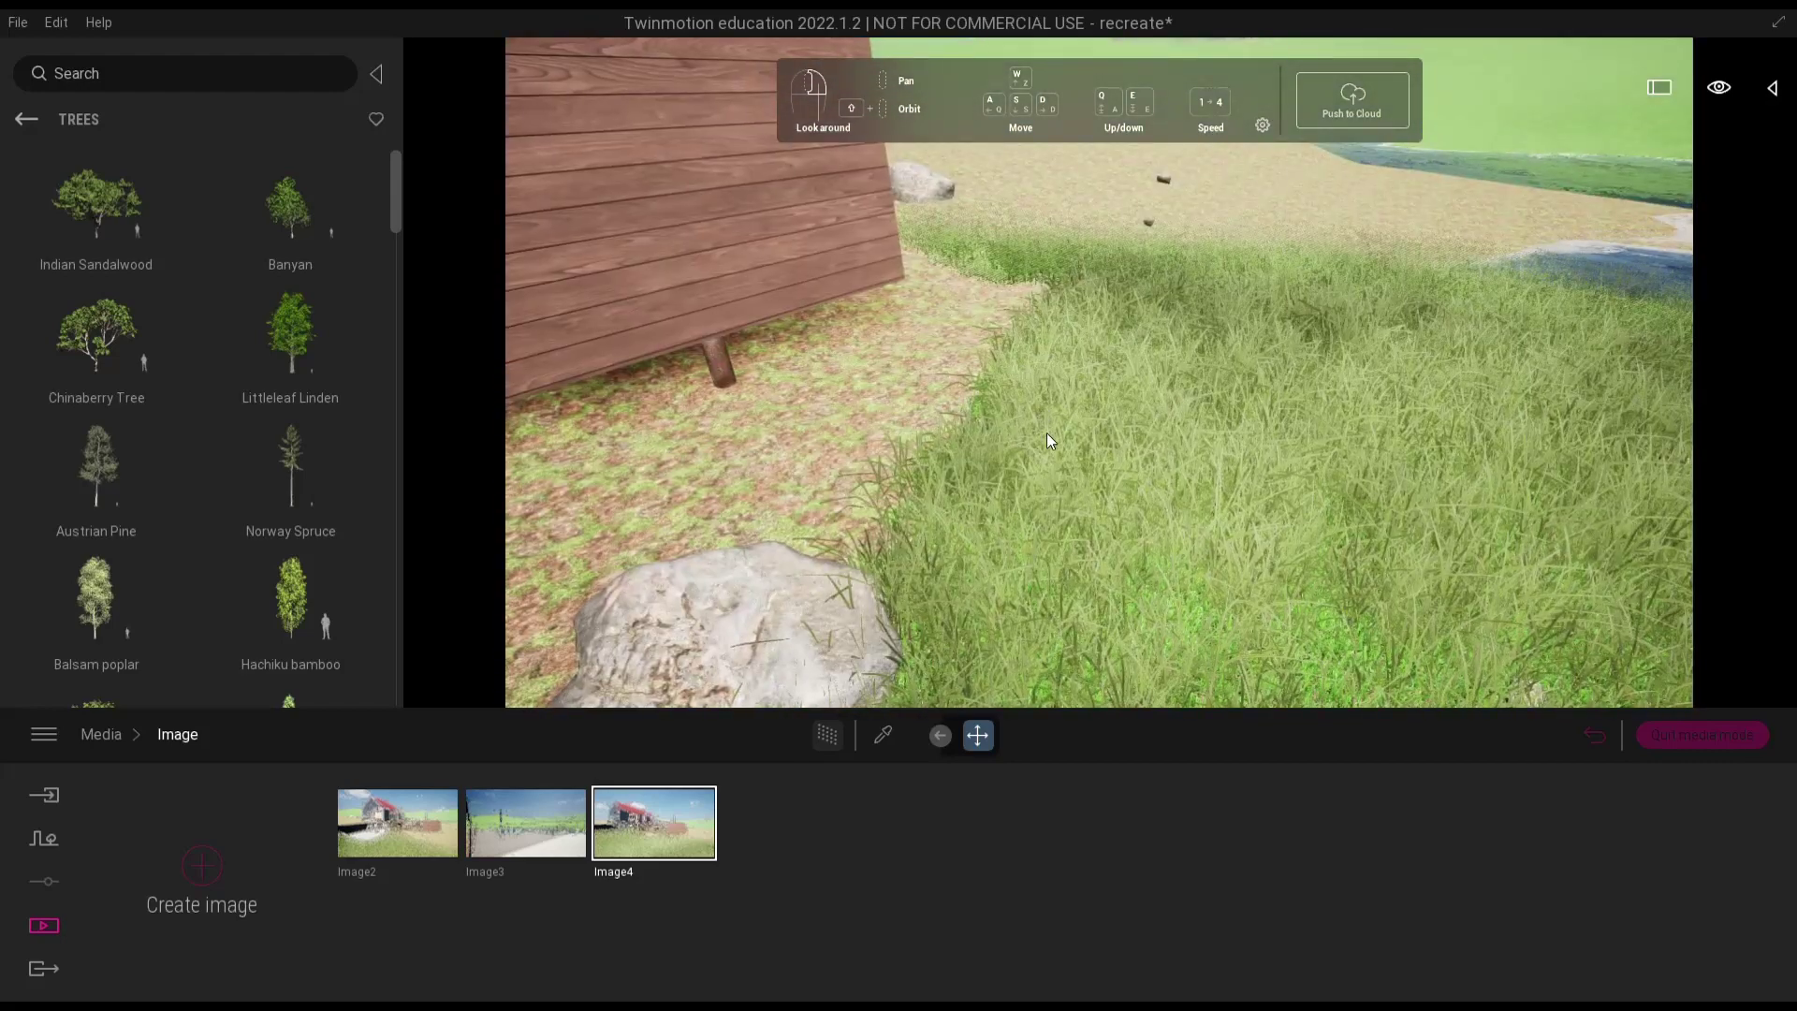
pyautogui.click(1131, 515)
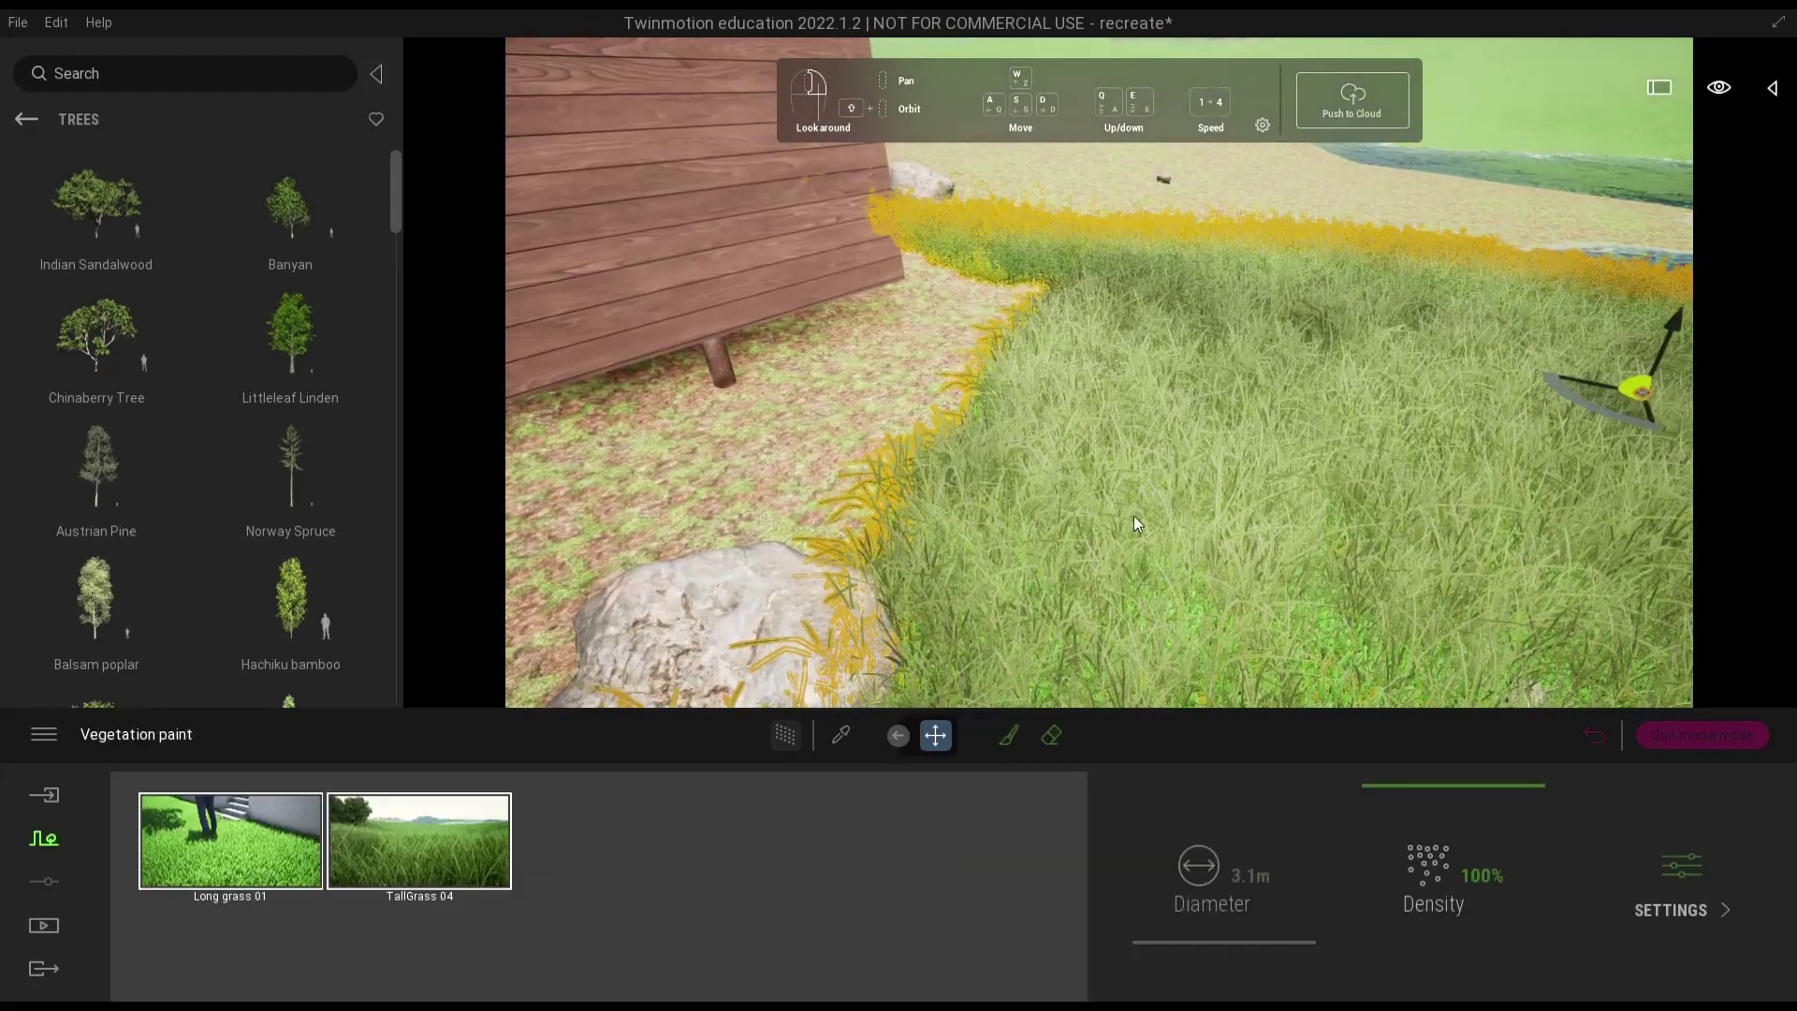
pyautogui.scroll(-5, 1222, 507)
pyautogui.moveTo(1223, 507); pyautogui.dragTo(1241, 508, button='right')
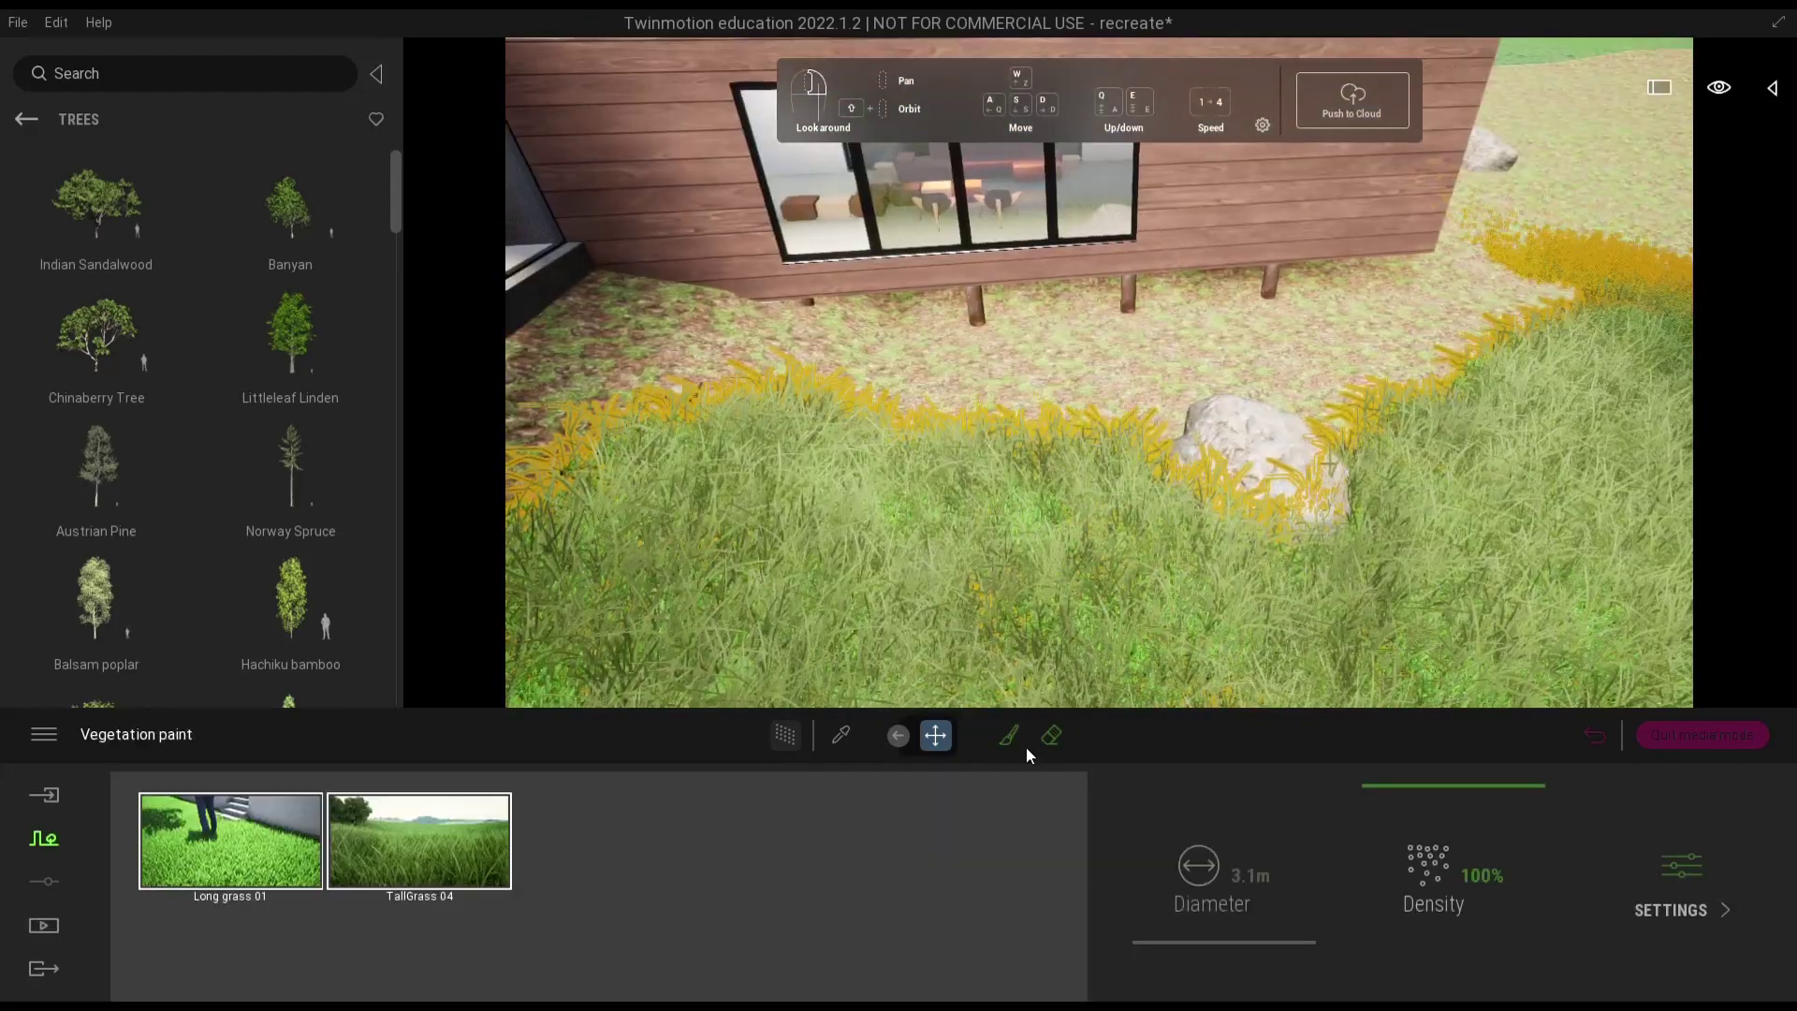
pyautogui.click(1009, 733)
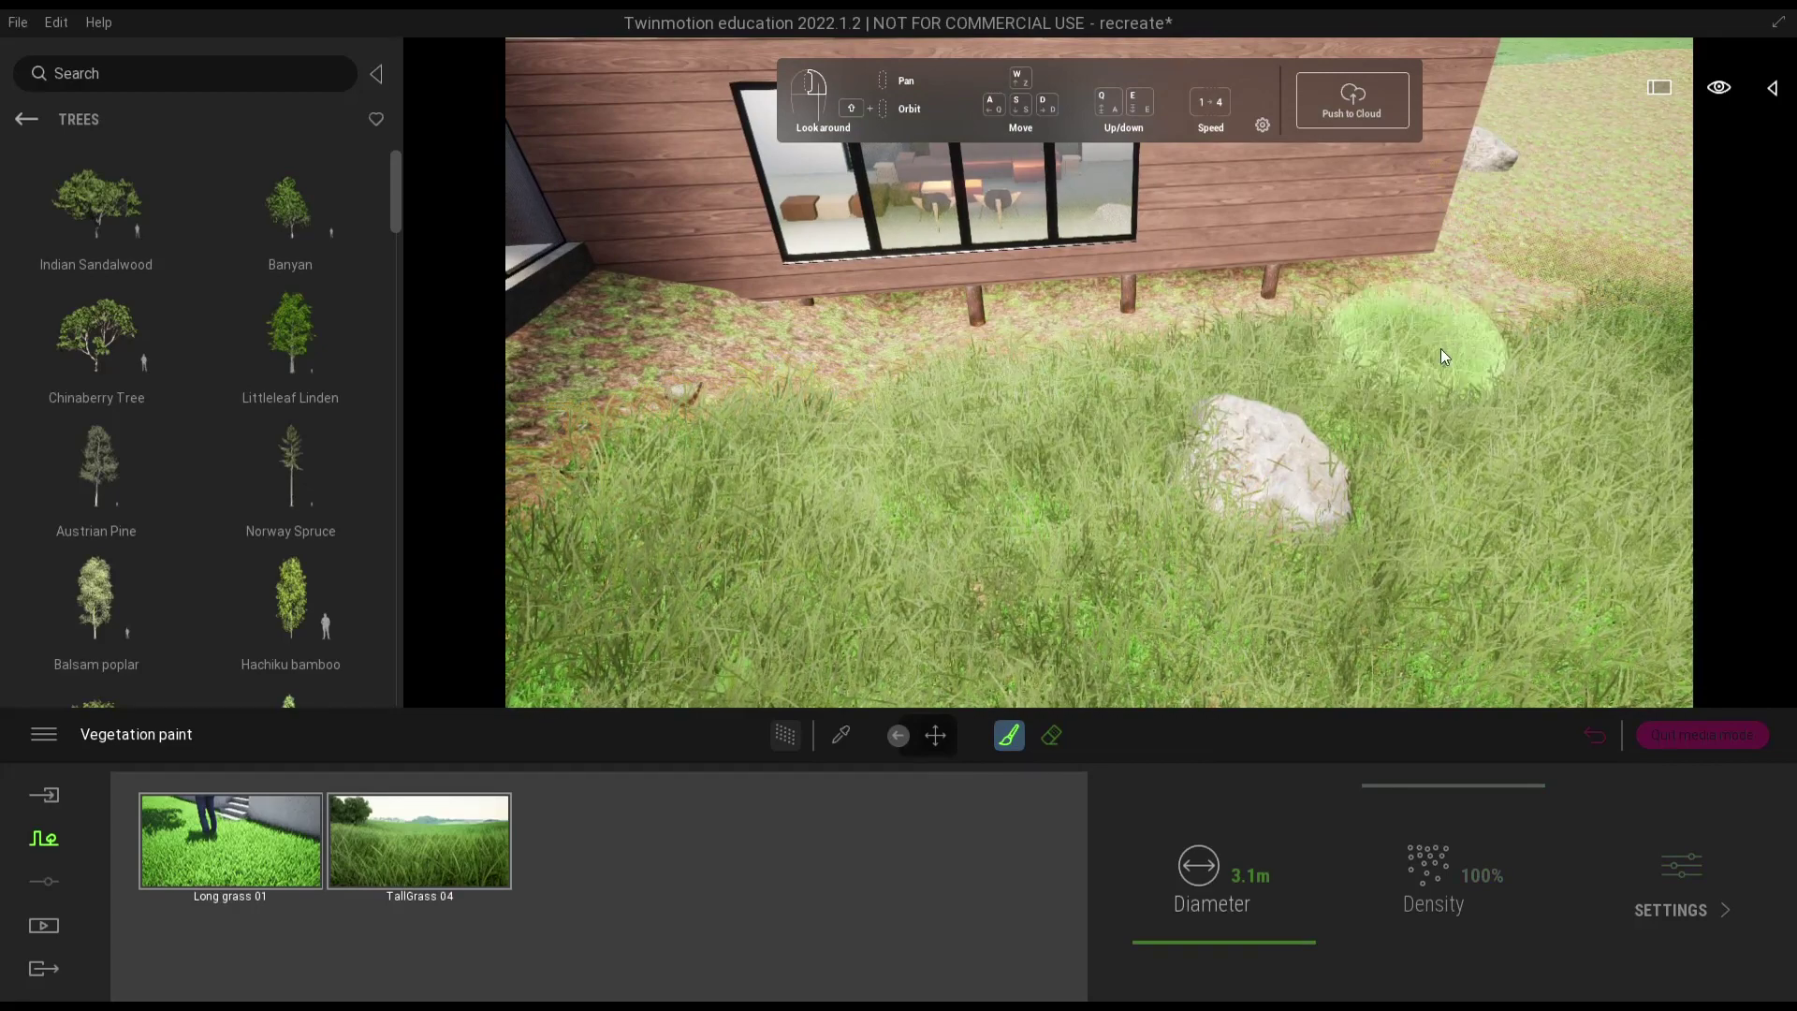
pyautogui.moveTo(1439, 578)
pyautogui.mouseDown()
pyautogui.moveTo(959, 564)
pyautogui.moveTo(659, 409)
pyautogui.moveTo(672, 530)
pyautogui.moveTo(787, 536)
pyautogui.moveTo(1012, 457)
pyautogui.moveTo(898, 397)
pyautogui.moveTo(1026, 431)
pyautogui.moveTo(1123, 422)
pyautogui.moveTo(1058, 366)
pyautogui.moveTo(1036, 385)
pyautogui.mouseUp()
pyautogui.moveTo(926, 445)
pyautogui.mouseDown()
pyautogui.moveTo(897, 391)
pyautogui.moveTo(883, 408)
pyautogui.mouseUp()
pyautogui.moveTo(1085, 524)
pyautogui.mouseDown()
pyautogui.moveTo(1059, 589)
pyautogui.moveTo(1150, 572)
pyautogui.mouseUp()
# - Paint the two grasses over the bare headland extending toward the shoreline beyond the wooden volume
pyautogui.moveTo(1376, 523); pyautogui.dragTo(1499, 516, button='right')
pyautogui.moveTo(1277, 599); pyautogui.dragTo(1309, 467, button='right')
pyautogui.moveTo(1277, 554); pyautogui.dragTo(1274, 533, button='right')
pyautogui.press('w')
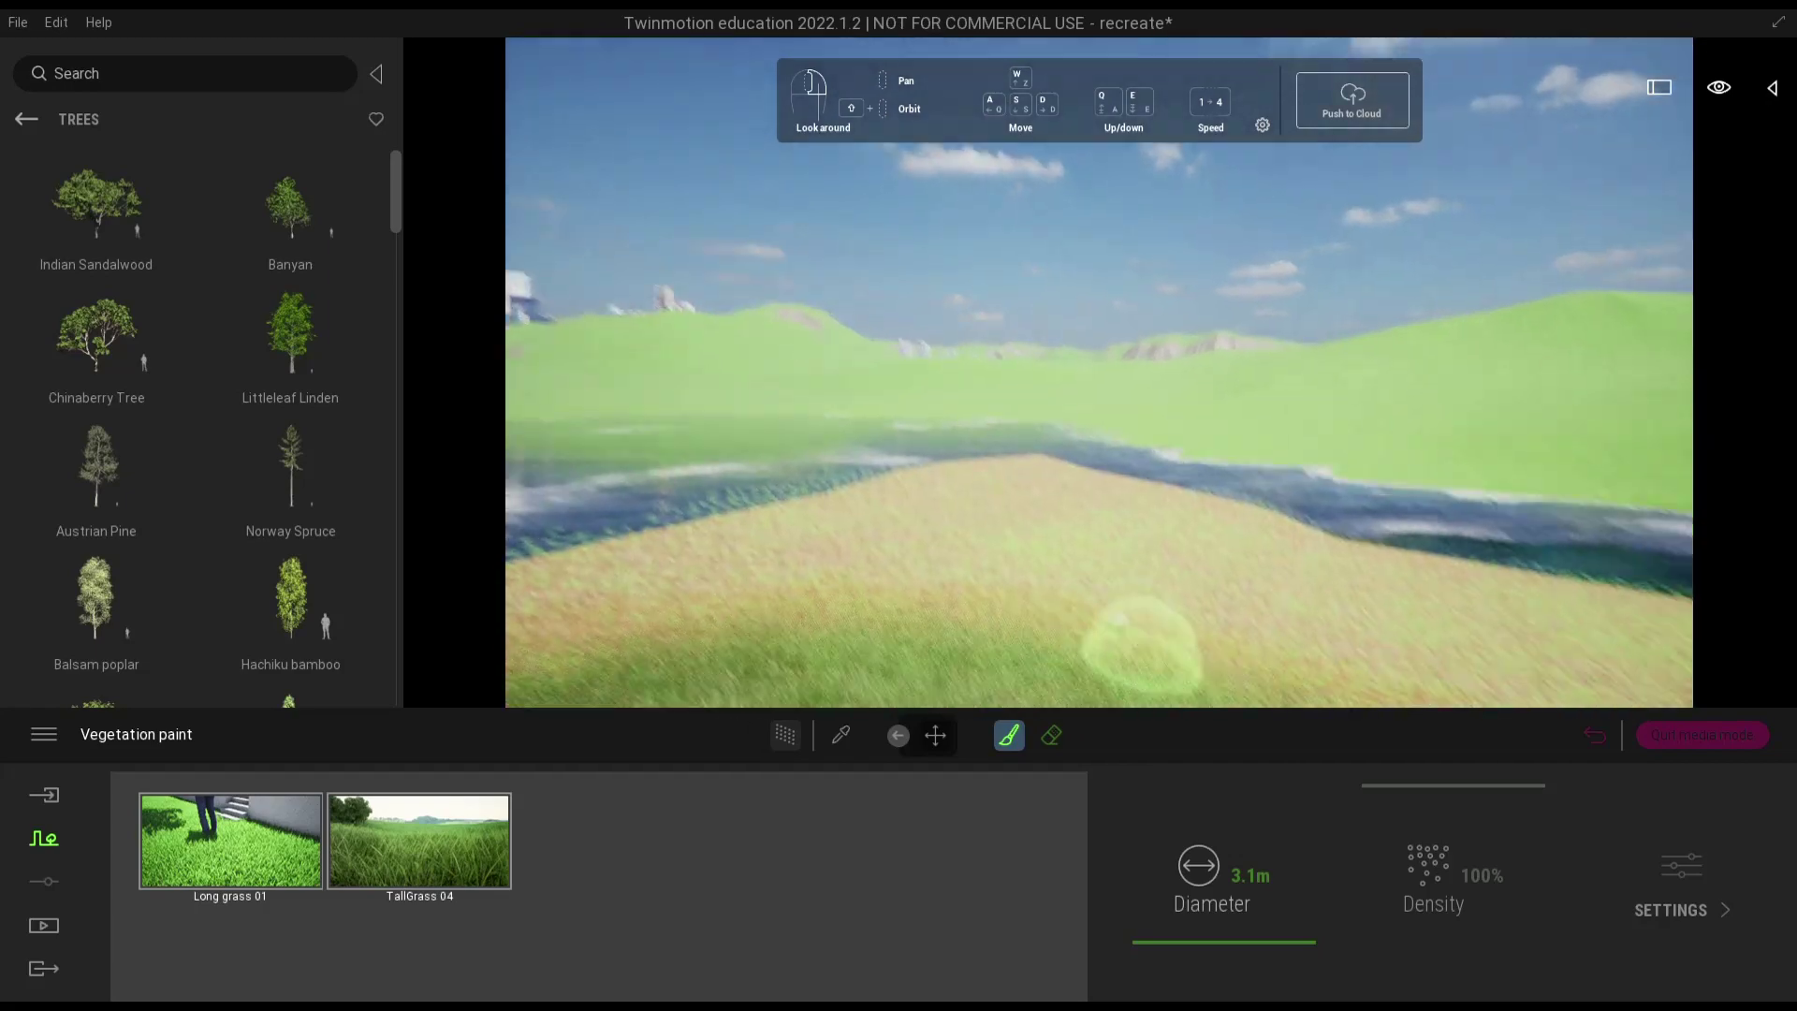
pyautogui.moveTo(1141, 652)
pyautogui.mouseDown()
pyautogui.moveTo(1120, 555)
pyautogui.moveTo(1035, 474)
pyautogui.mouseUp()
pyautogui.press('w')
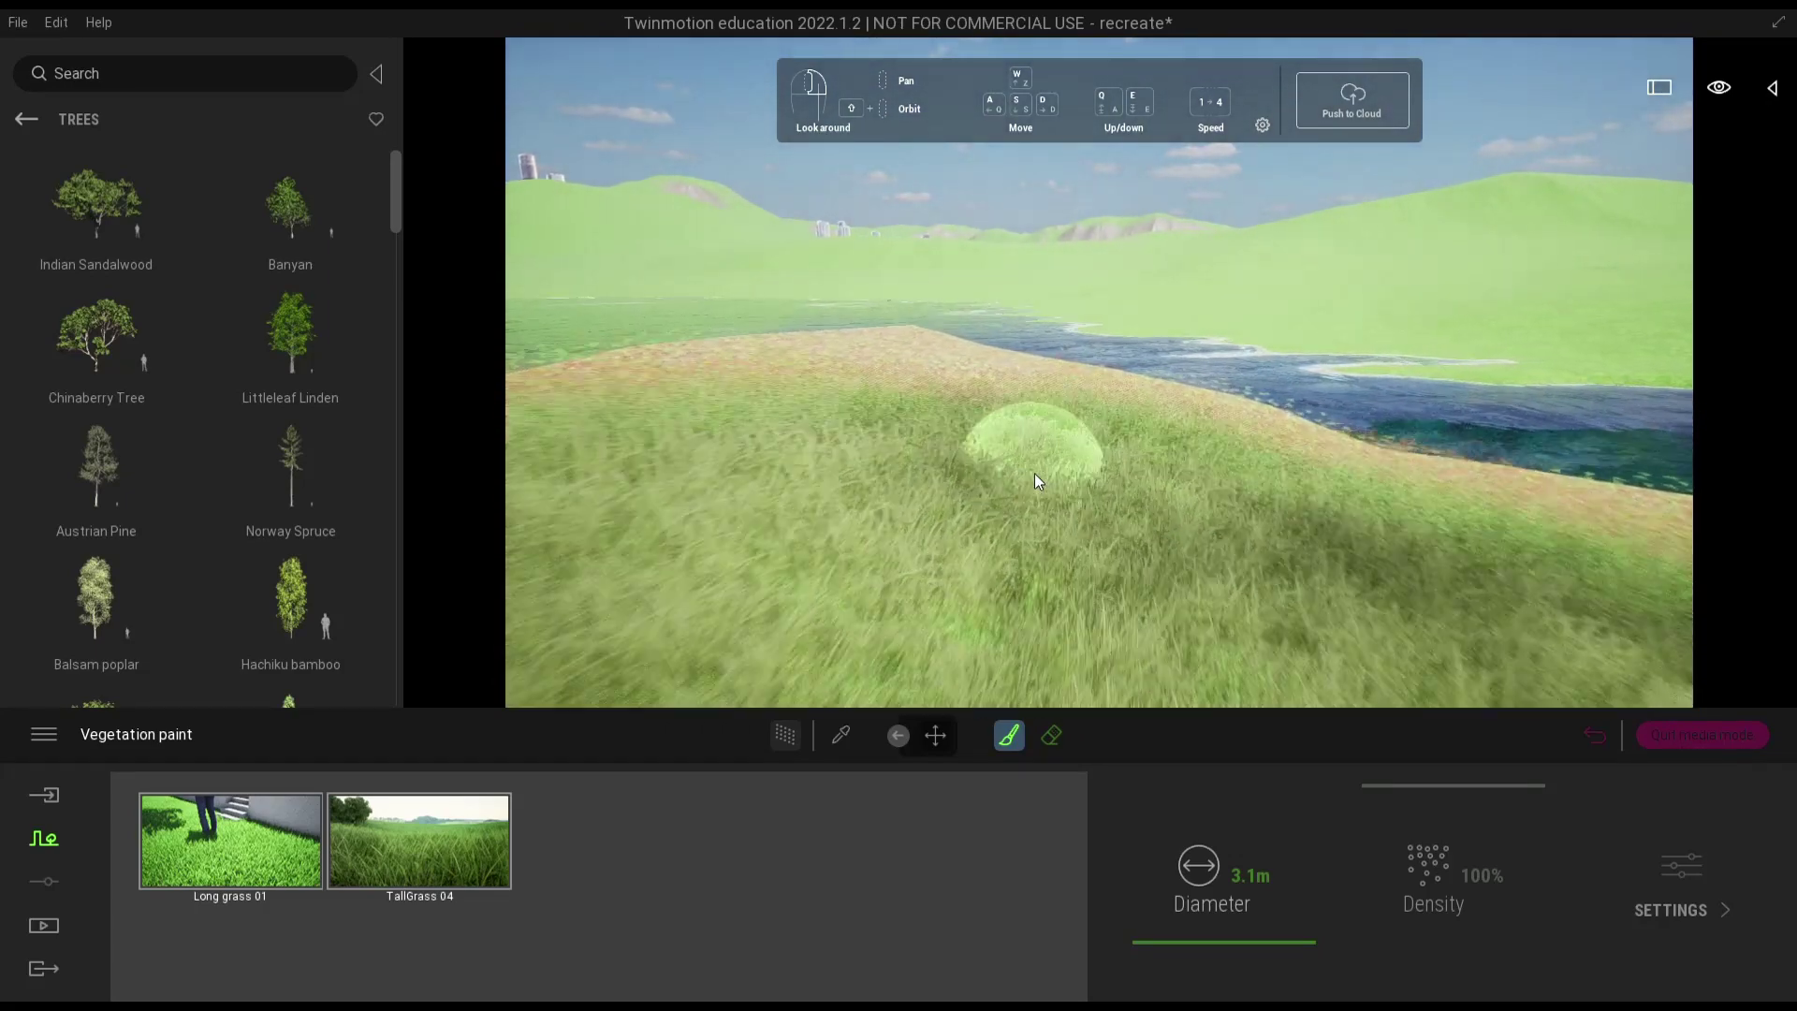
pyautogui.moveTo(1035, 473); pyautogui.dragTo(988, 420, button='right')
pyautogui.moveTo(990, 427)
pyautogui.mouseDown()
pyautogui.moveTo(947, 430)
pyautogui.moveTo(903, 393)
pyautogui.moveTo(785, 389)
pyautogui.mouseUp()
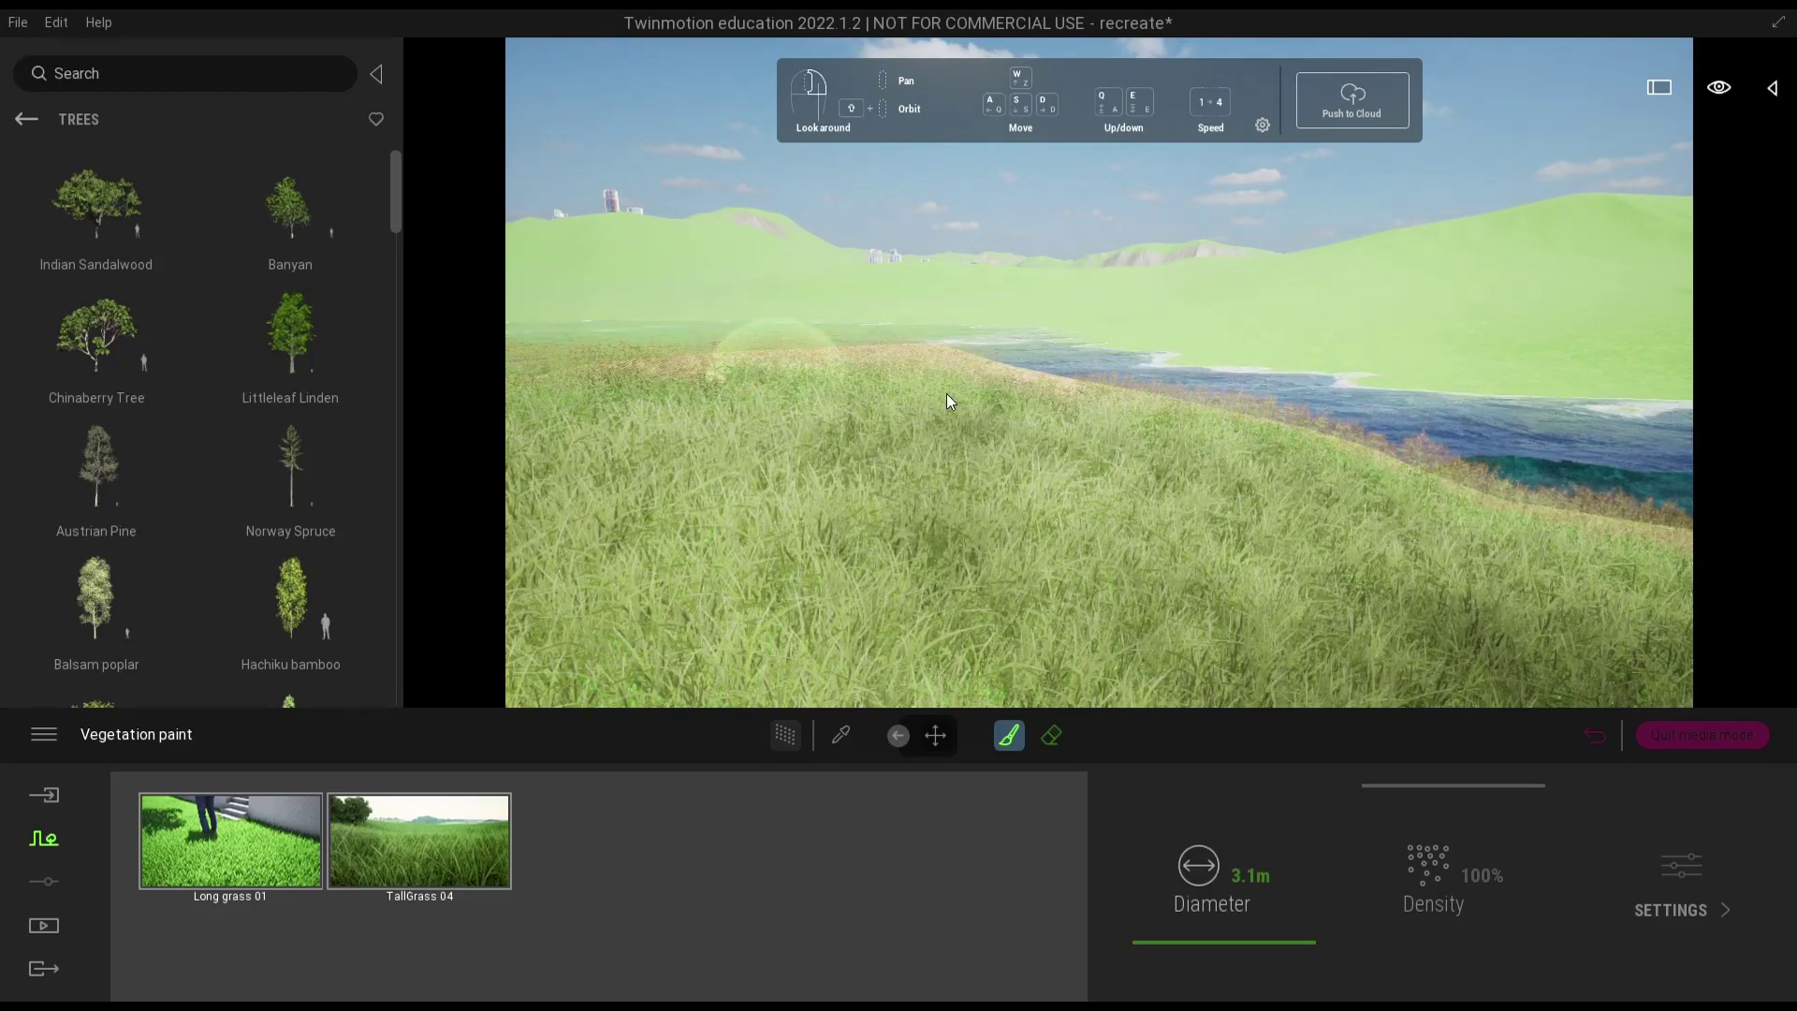
# - Paint the two grasses over the ground in front of the wooden volume's balcony and past the nearby rock
pyautogui.moveTo(1083, 534)
pyautogui.mouseDown(button='right')
pyautogui.moveTo(1031, 539)
pyautogui.moveTo(1076, 536)
pyautogui.moveTo(1069, 492)
pyautogui.mouseUp(button='right')
pyautogui.moveTo(1069, 494); pyautogui.dragTo(963, 397)
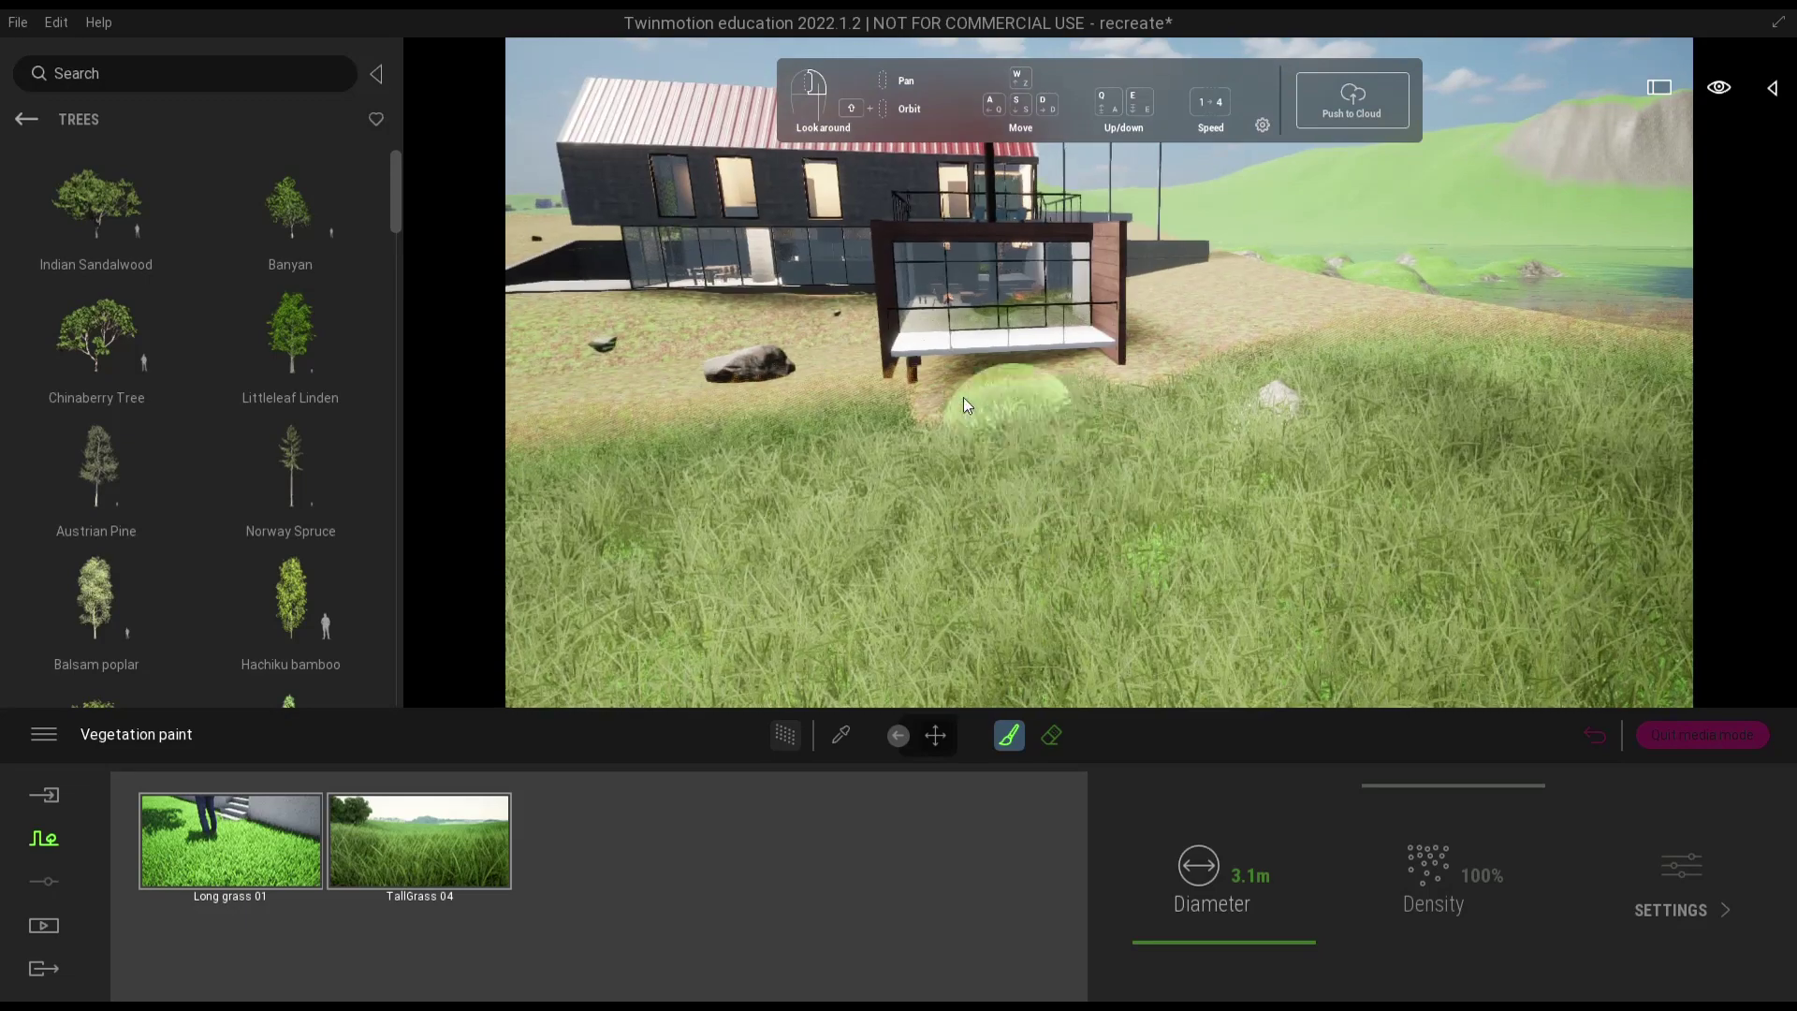
pyautogui.scroll(3, 955, 425)
pyautogui.moveTo(998, 516)
pyautogui.mouseDown()
pyautogui.moveTo(1212, 497)
pyautogui.moveTo(1271, 387)
pyautogui.moveTo(1347, 330)
pyautogui.moveTo(1468, 333)
pyautogui.moveTo(1316, 386)
pyautogui.mouseUp()
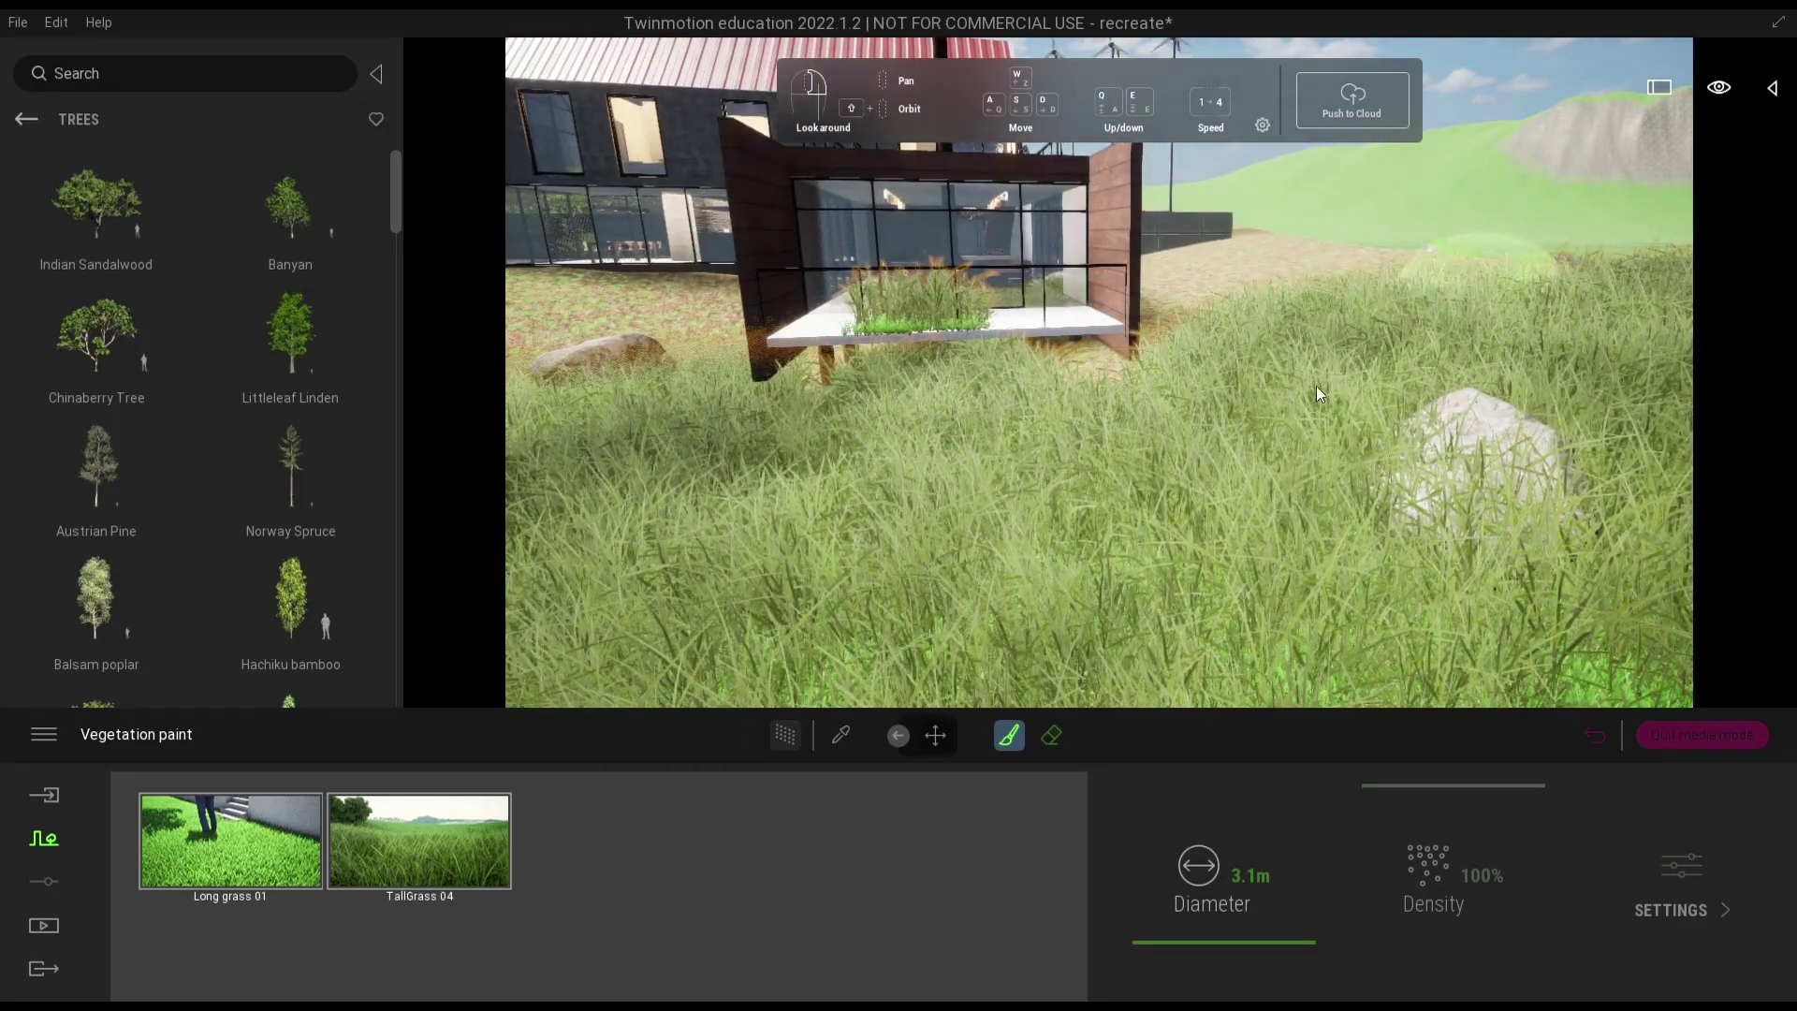
# - Erase the grass painted on the white balcony floor of the wooden volume
pyautogui.click(1049, 741)
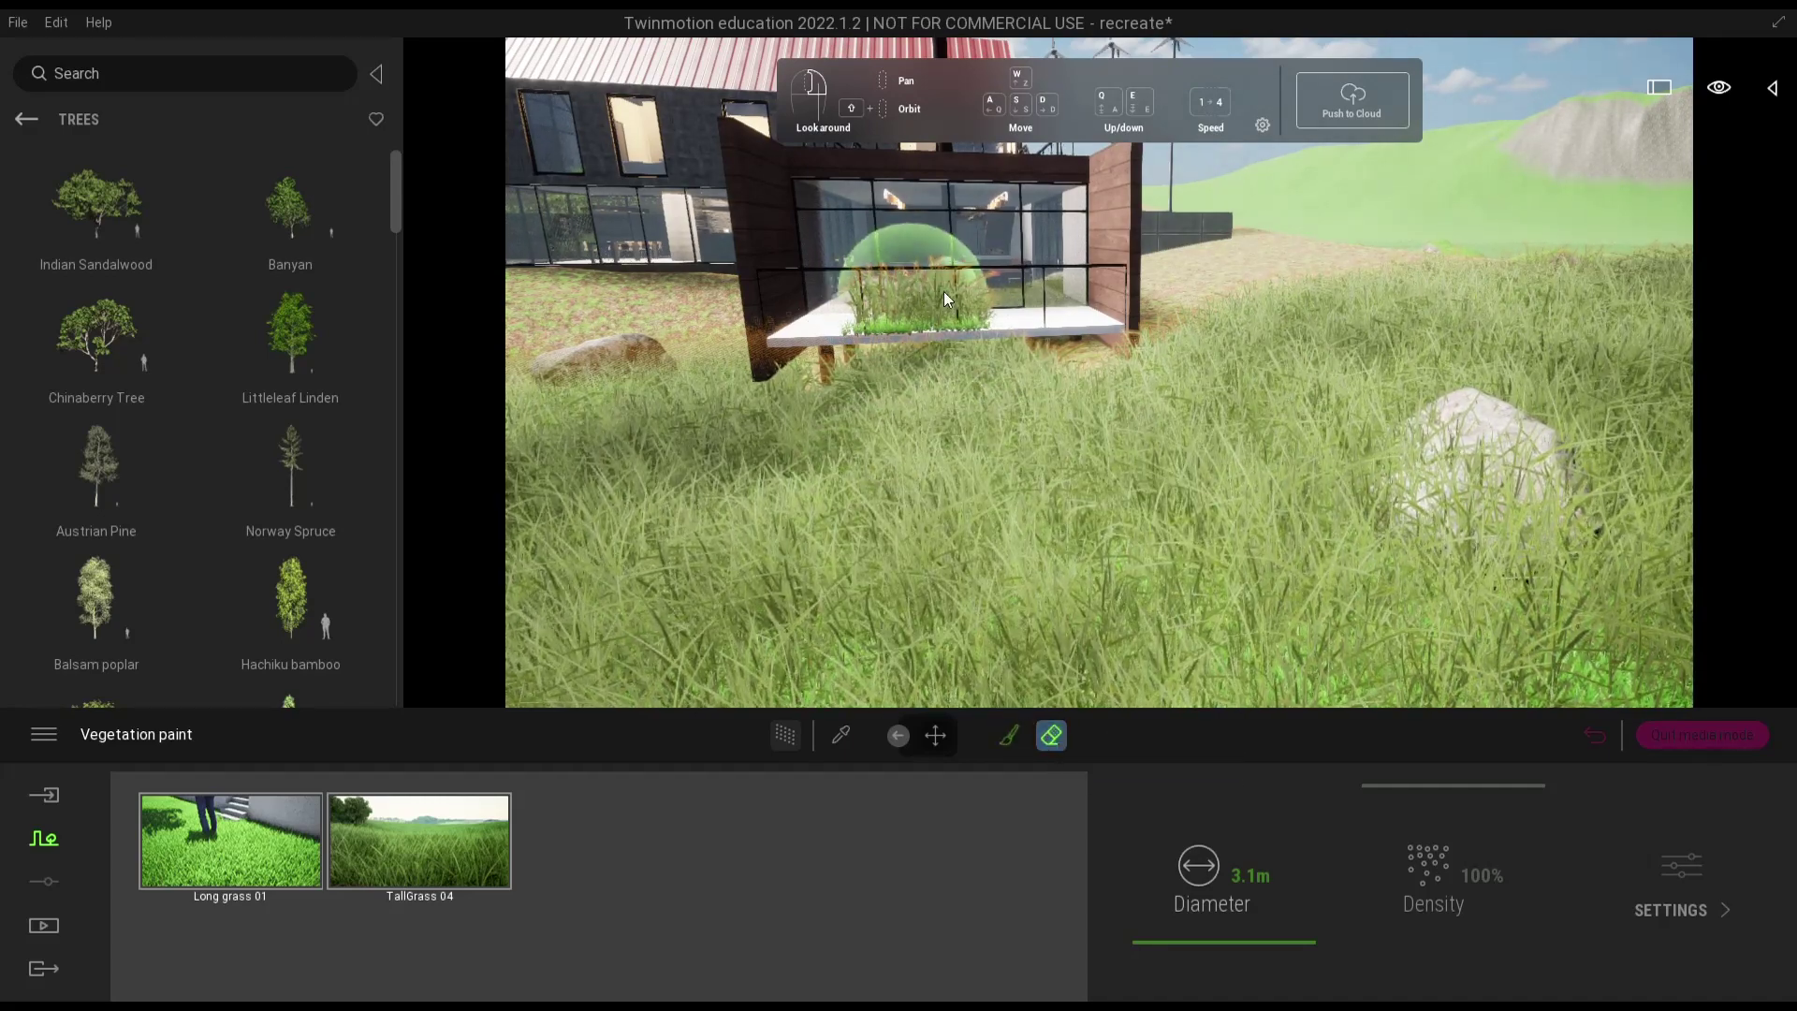
pyautogui.press('w')
pyautogui.press('w')
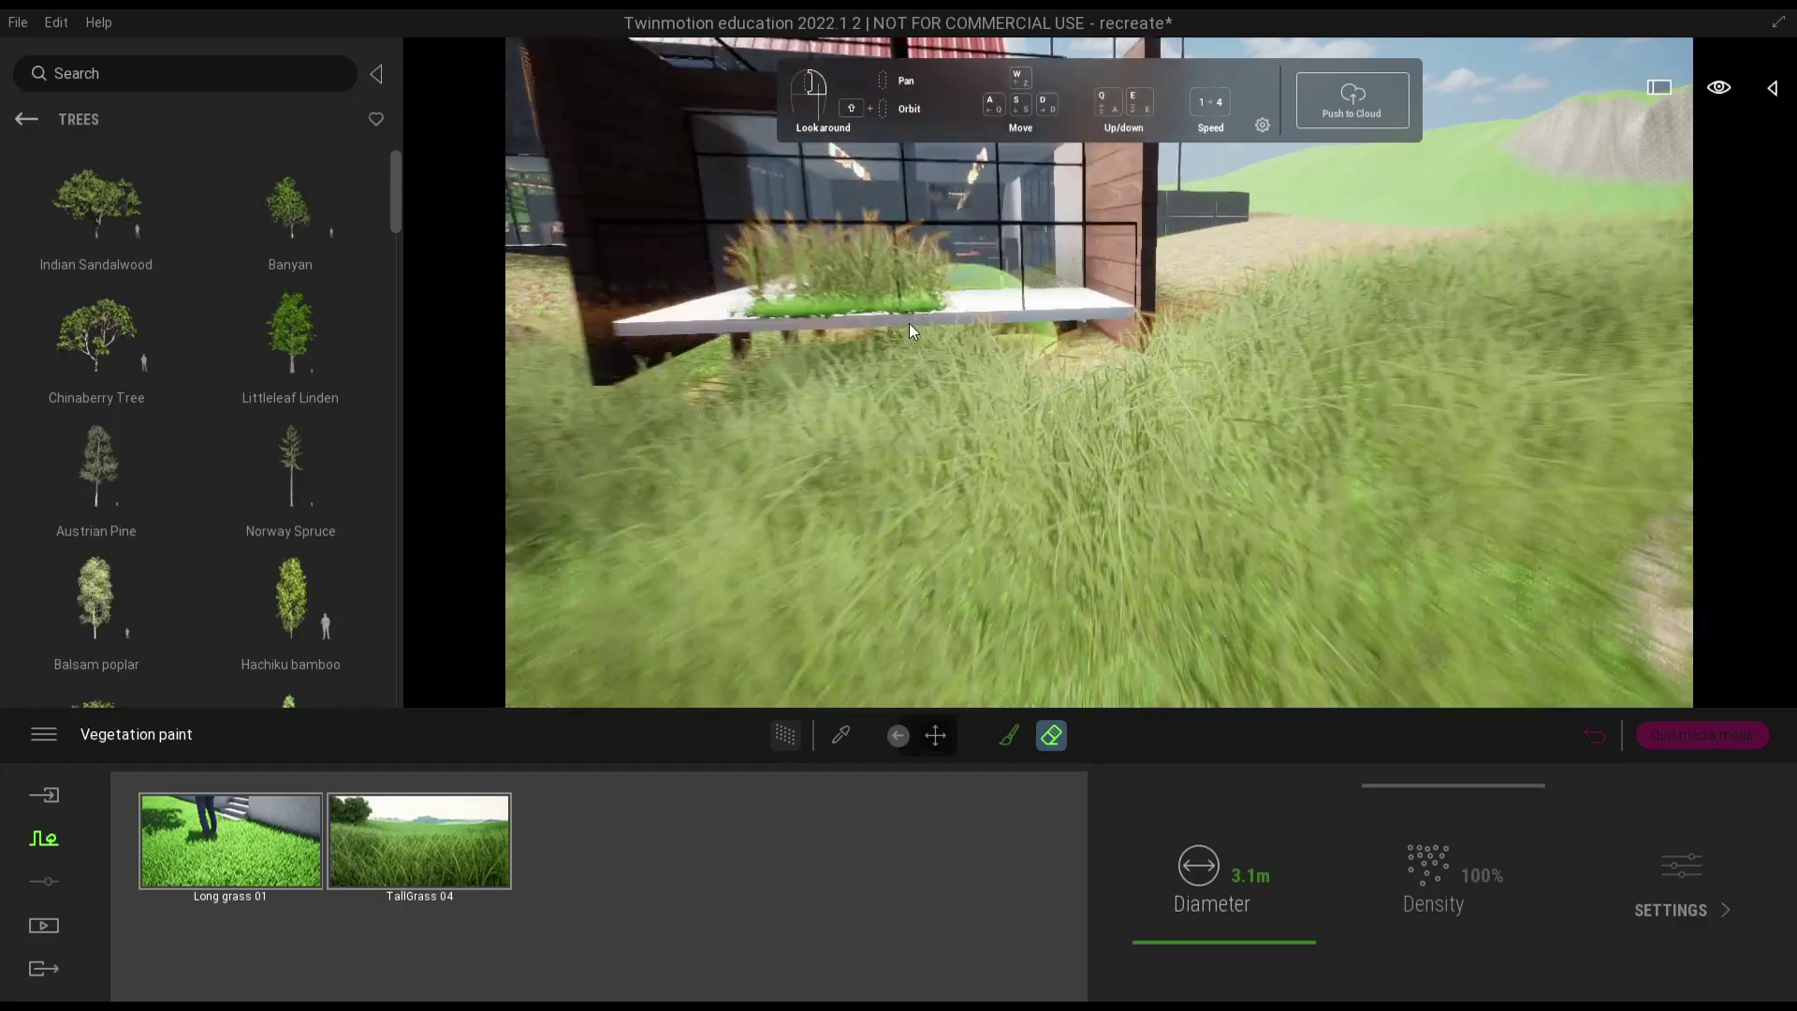
pyautogui.moveTo(847, 279)
pyautogui.mouseDown()
pyautogui.moveTo(915, 316)
pyautogui.moveTo(795, 252)
pyautogui.moveTo(1063, 718)
pyautogui.mouseUp()
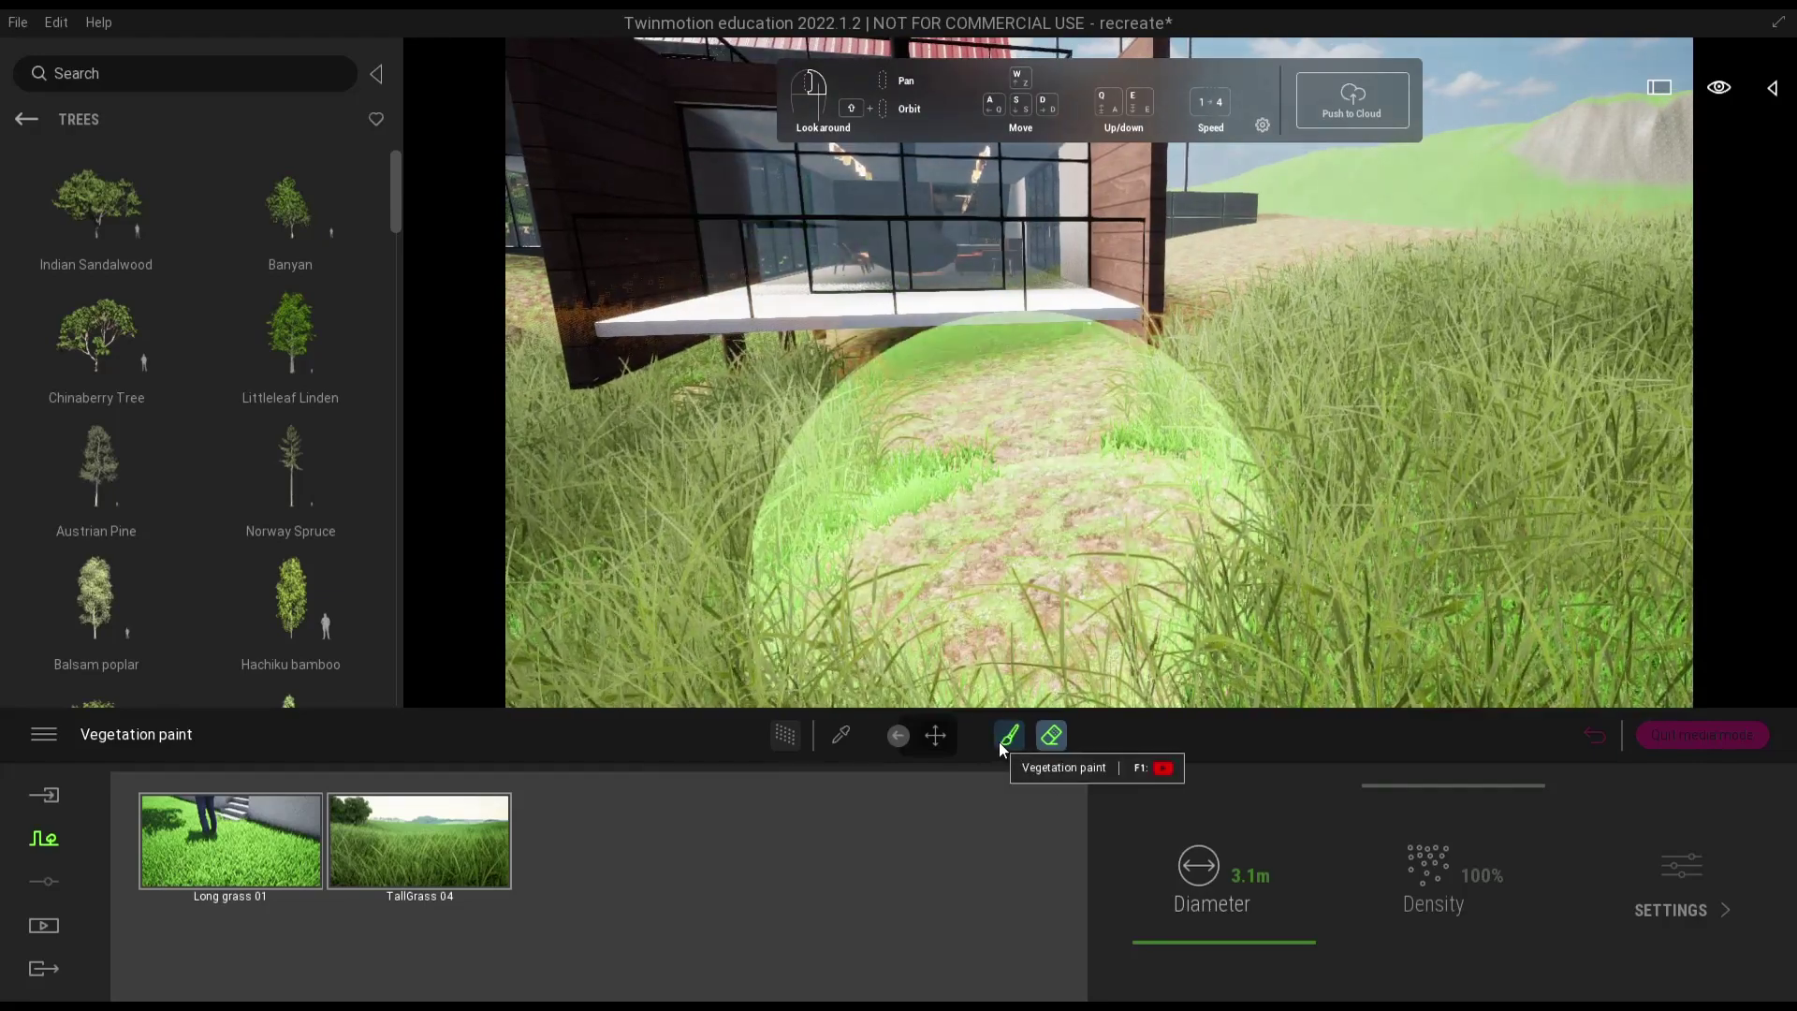
# - Repaint the two grasses over the bare strip in front of the balcony and leave paint mode
pyautogui.click(997, 741)
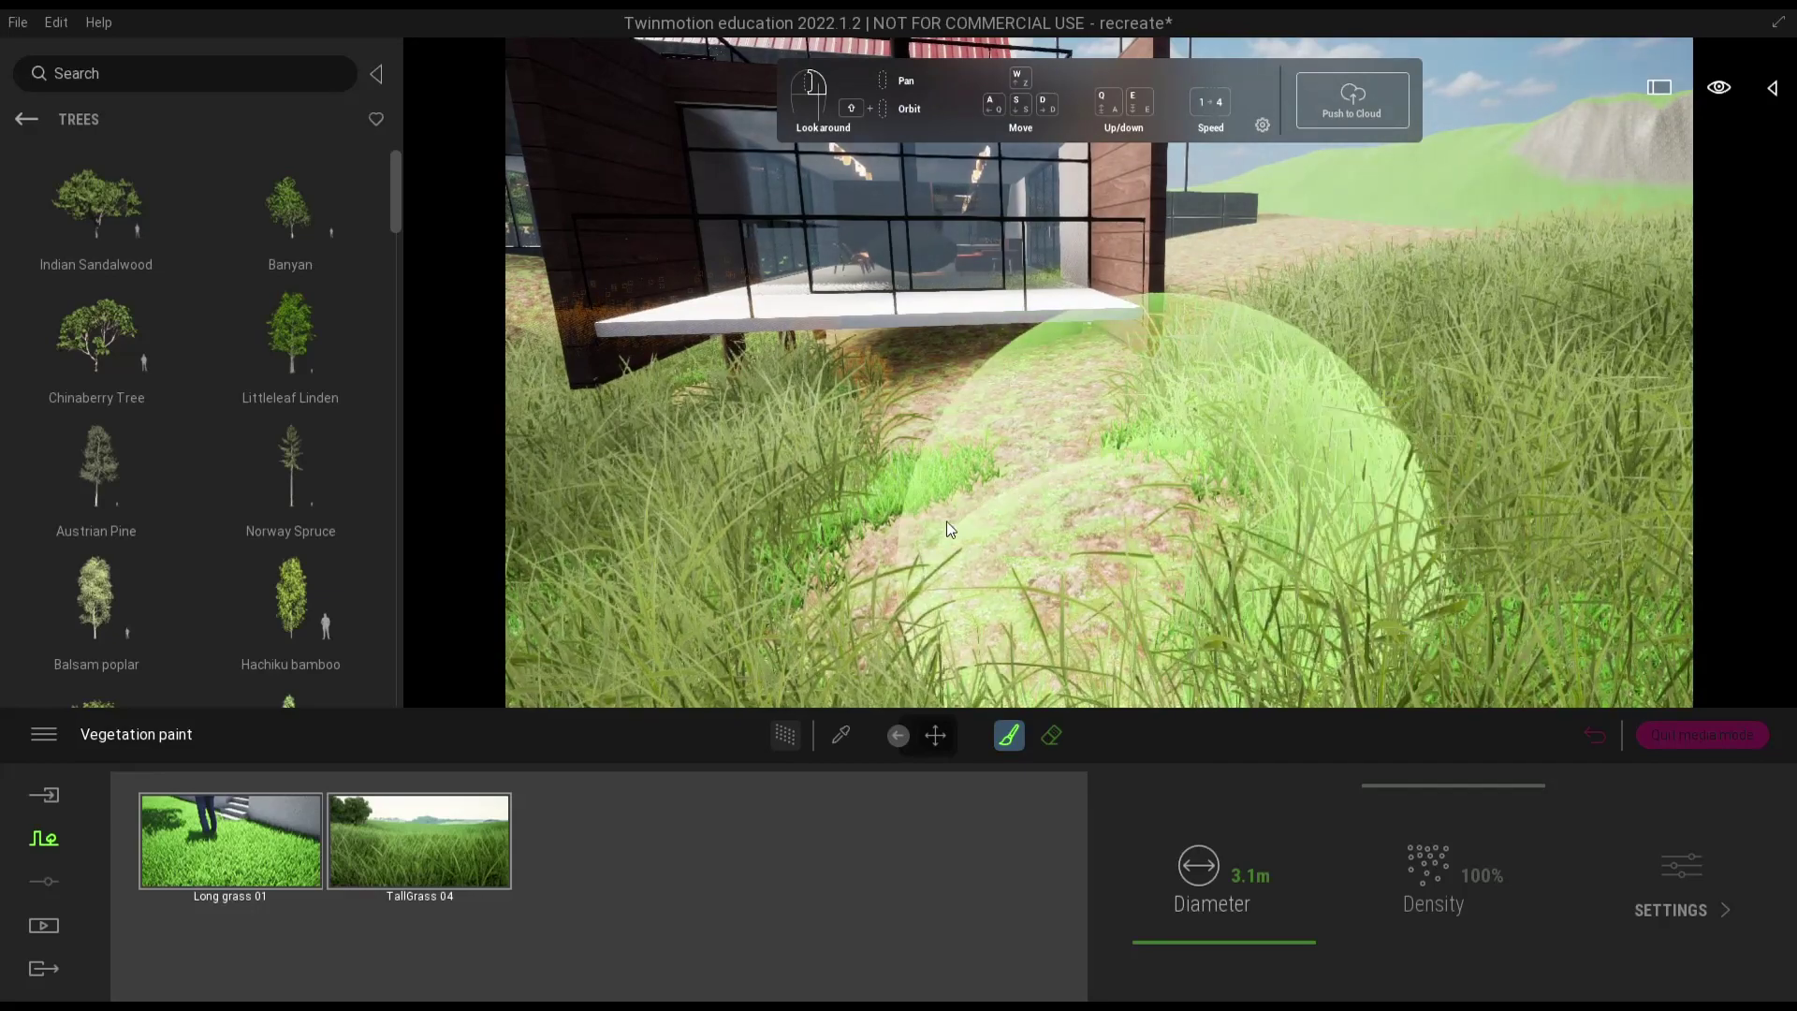
pyautogui.press('w')
pyautogui.moveTo(891, 534); pyautogui.dragTo(918, 548, button='right')
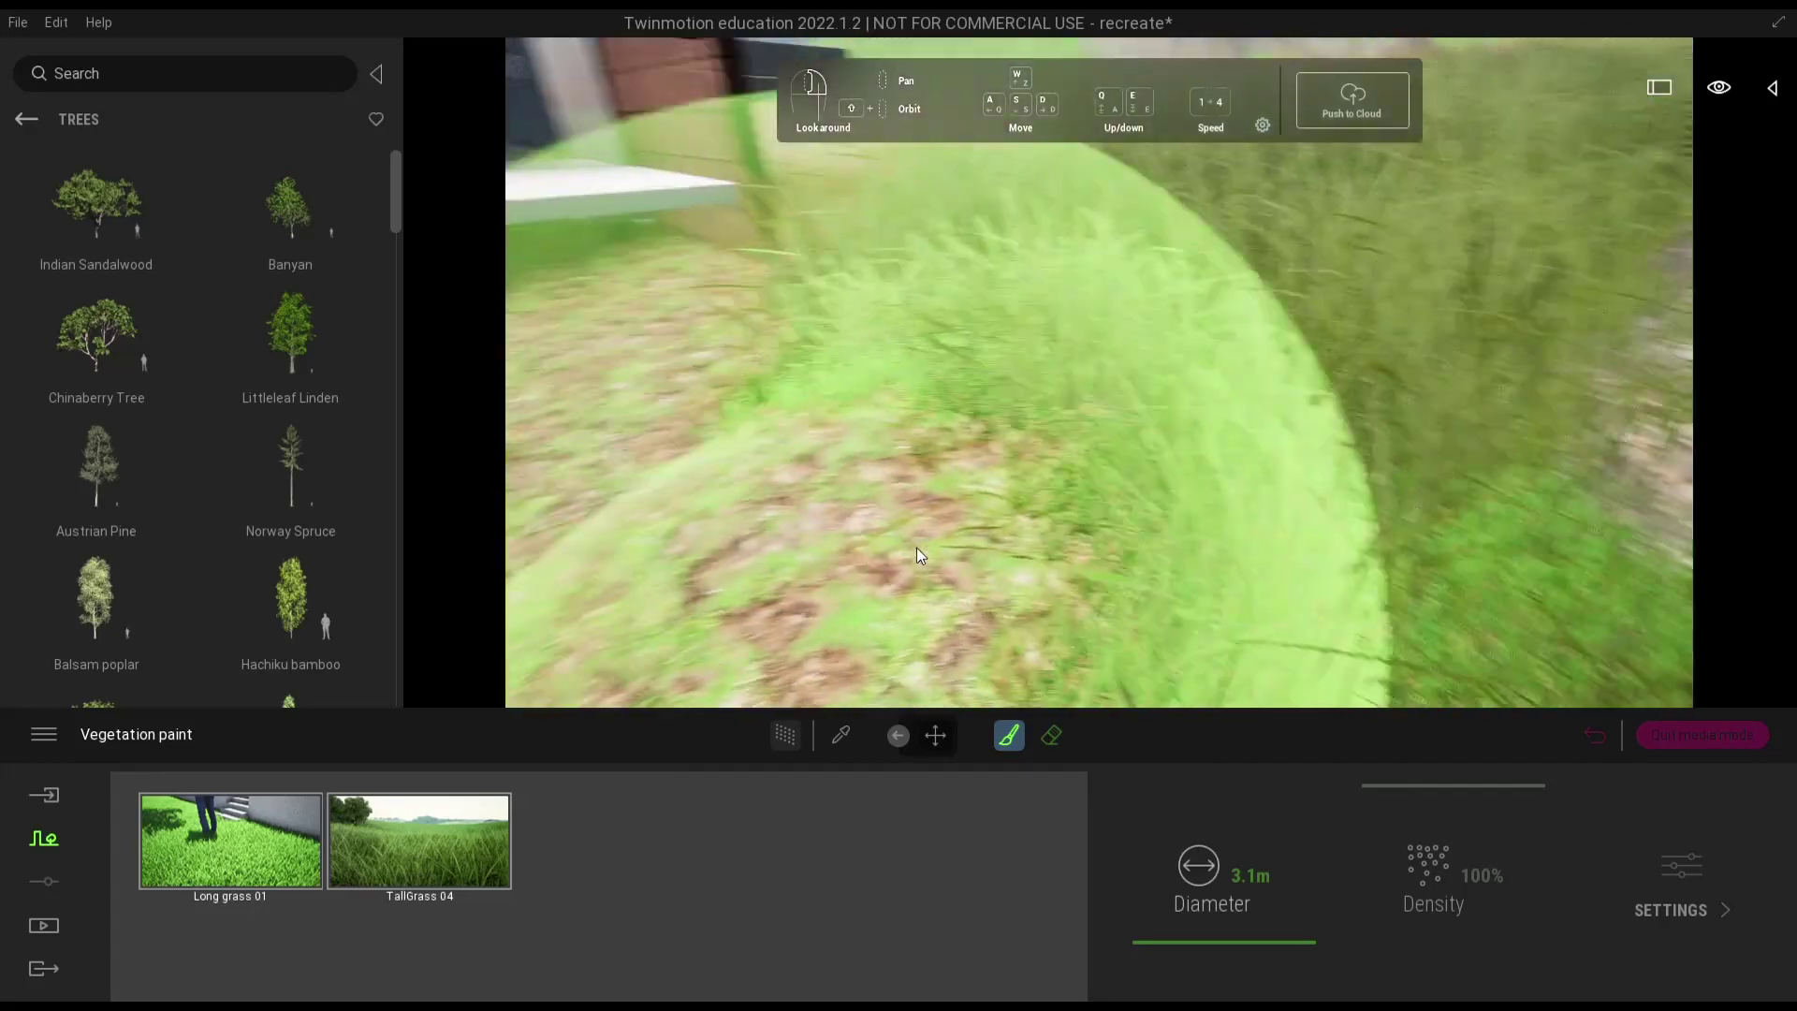
pyautogui.moveTo(851, 536)
pyautogui.mouseDown()
pyautogui.moveTo(817, 569)
pyautogui.moveTo(1068, 461)
pyautogui.mouseUp()
pyautogui.moveTo(1067, 463); pyautogui.dragTo(1060, 444, button='right')
pyautogui.moveTo(1061, 445)
pyautogui.mouseDown()
pyautogui.moveTo(872, 439)
pyautogui.moveTo(783, 585)
pyautogui.moveTo(1282, 438)
pyautogui.mouseUp()
pyautogui.moveTo(1283, 439); pyautogui.dragTo(1283, 439, button='right')
pyautogui.moveTo(1284, 438)
pyautogui.mouseDown()
pyautogui.moveTo(1155, 518)
pyautogui.moveTo(1182, 497)
pyautogui.mouseUp()
pyautogui.press('Escape')
# - Paint the two grasses over the bare slope between the wooden volume and the water, up toward the retaining wall, and leave paint mode
pyautogui.press('s')
pyautogui.scroll(-3, 1192, 491)
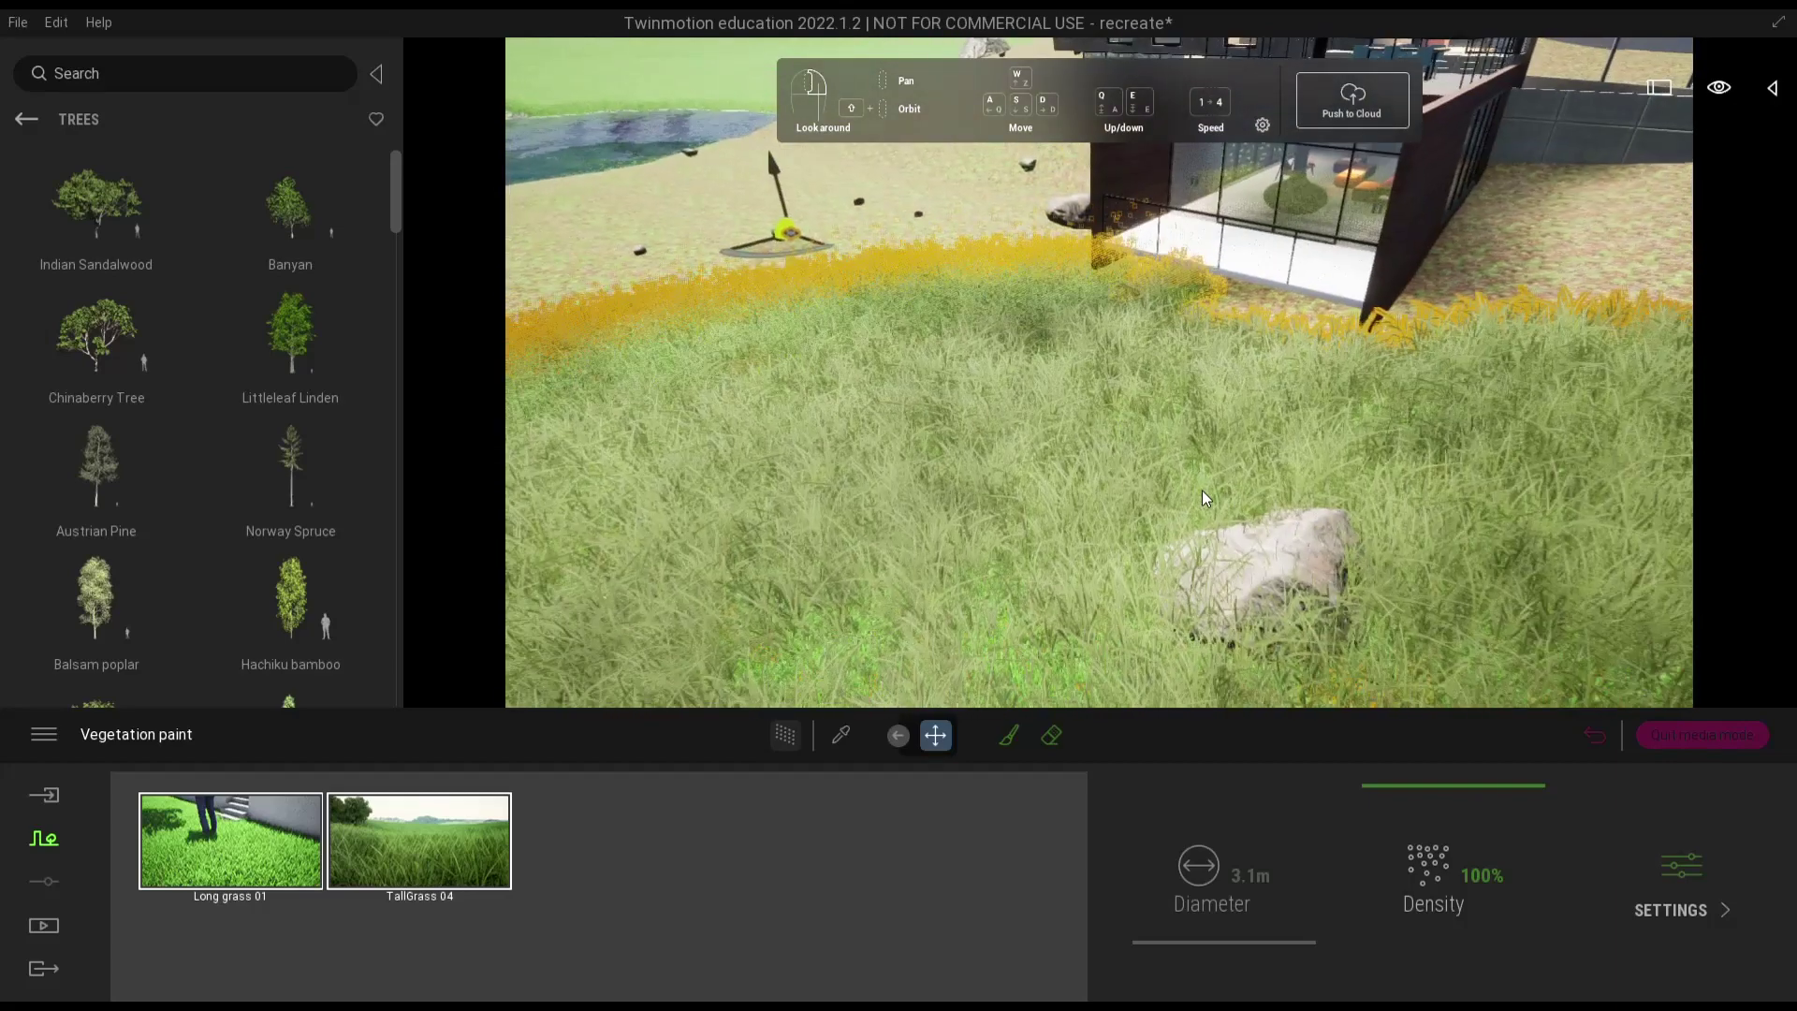
pyautogui.moveTo(1202, 490); pyautogui.dragTo(1229, 525, button='right')
pyautogui.scroll(4, 1212, 505)
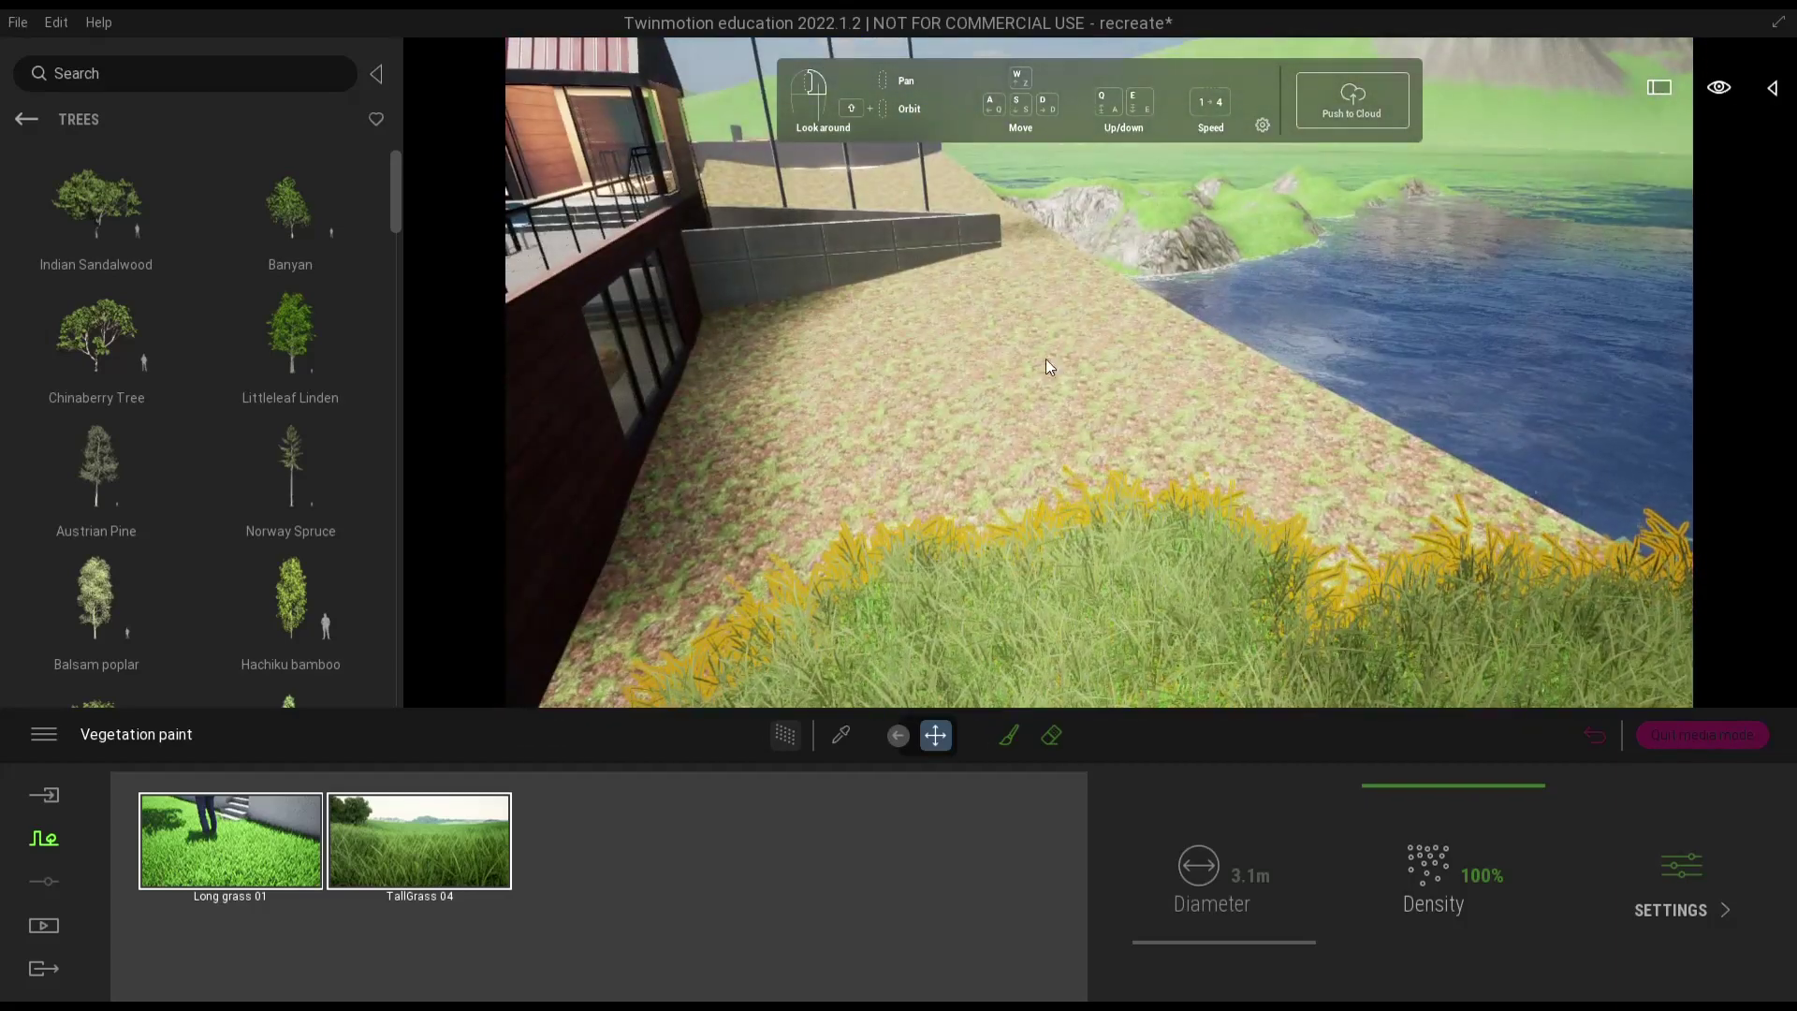
pyautogui.click(1007, 735)
pyautogui.moveTo(965, 656)
pyautogui.mouseDown()
pyautogui.moveTo(898, 356)
pyautogui.moveTo(790, 382)
pyautogui.moveTo(721, 636)
pyautogui.moveTo(1085, 608)
pyautogui.moveTo(1461, 655)
pyautogui.moveTo(1044, 418)
pyautogui.moveTo(1030, 343)
pyautogui.moveTo(1090, 340)
pyautogui.moveTo(1288, 429)
pyautogui.moveTo(1493, 583)
pyautogui.moveTo(1260, 495)
pyautogui.moveTo(1154, 427)
pyautogui.mouseUp()
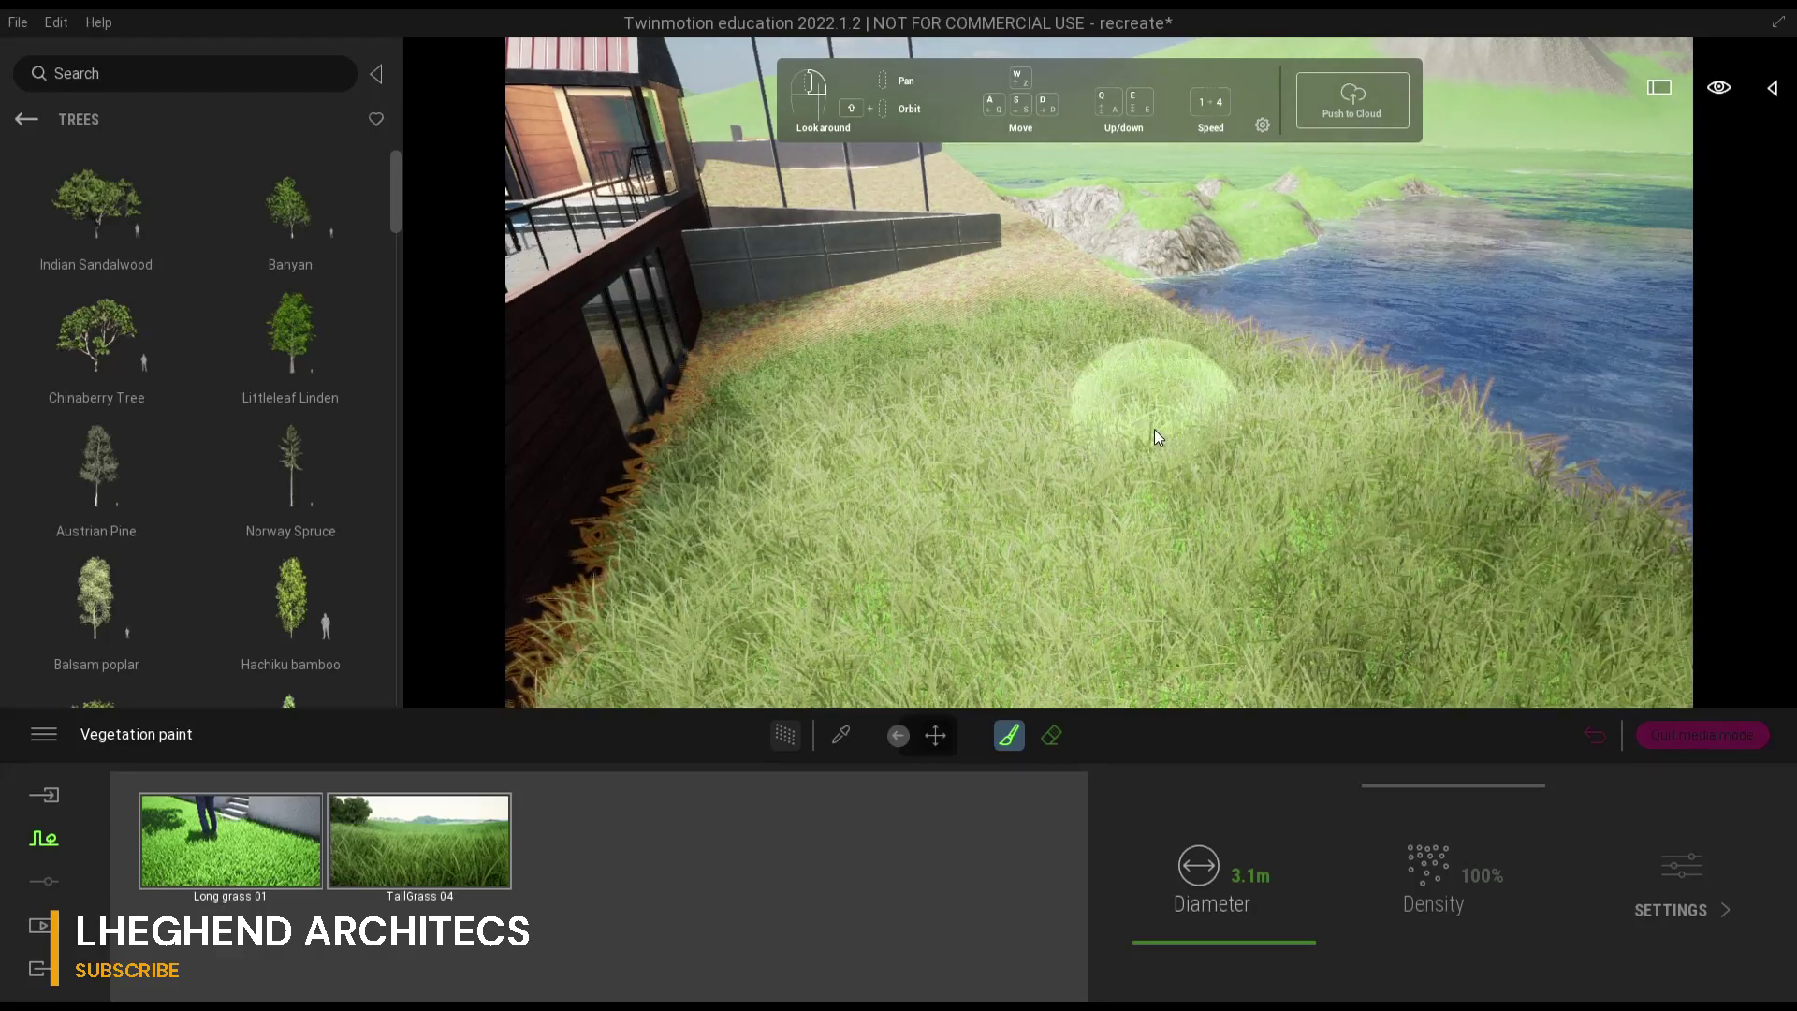
pyautogui.click(936, 734)
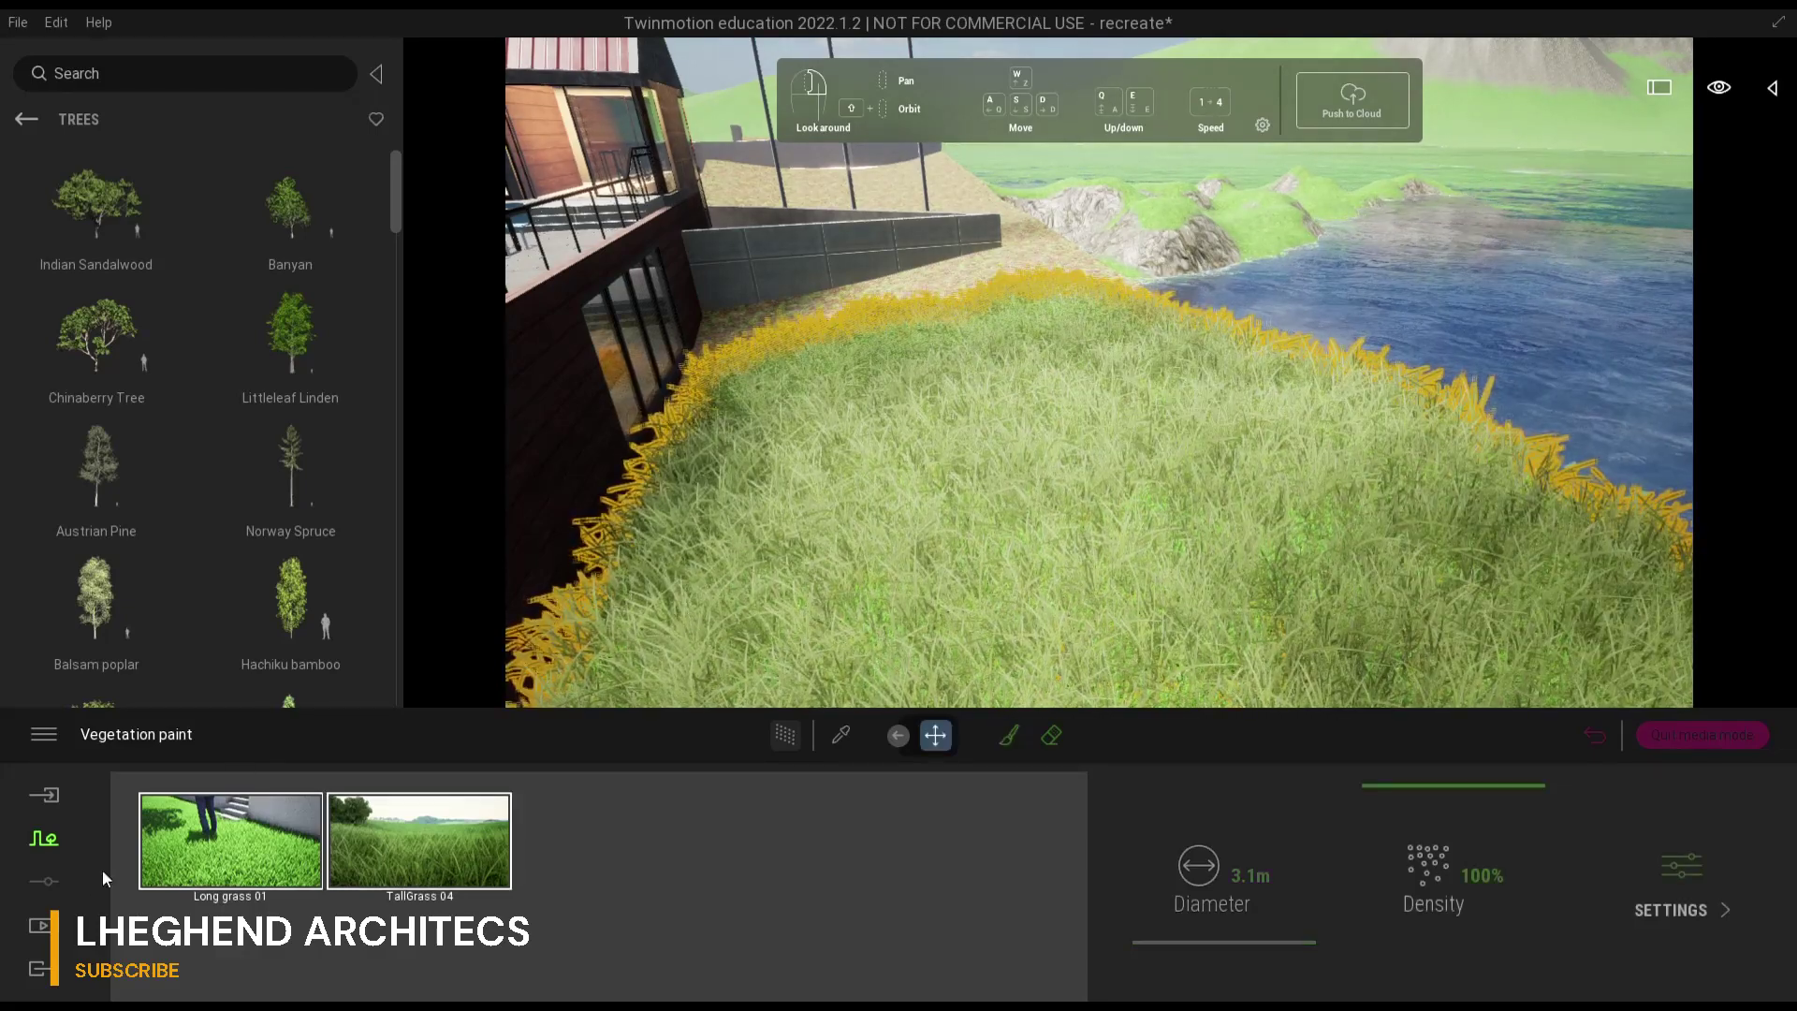
# - Recall the saved view Image4 and examine the grass coverage around the house and the wooden volume
pyautogui.click(44, 925)
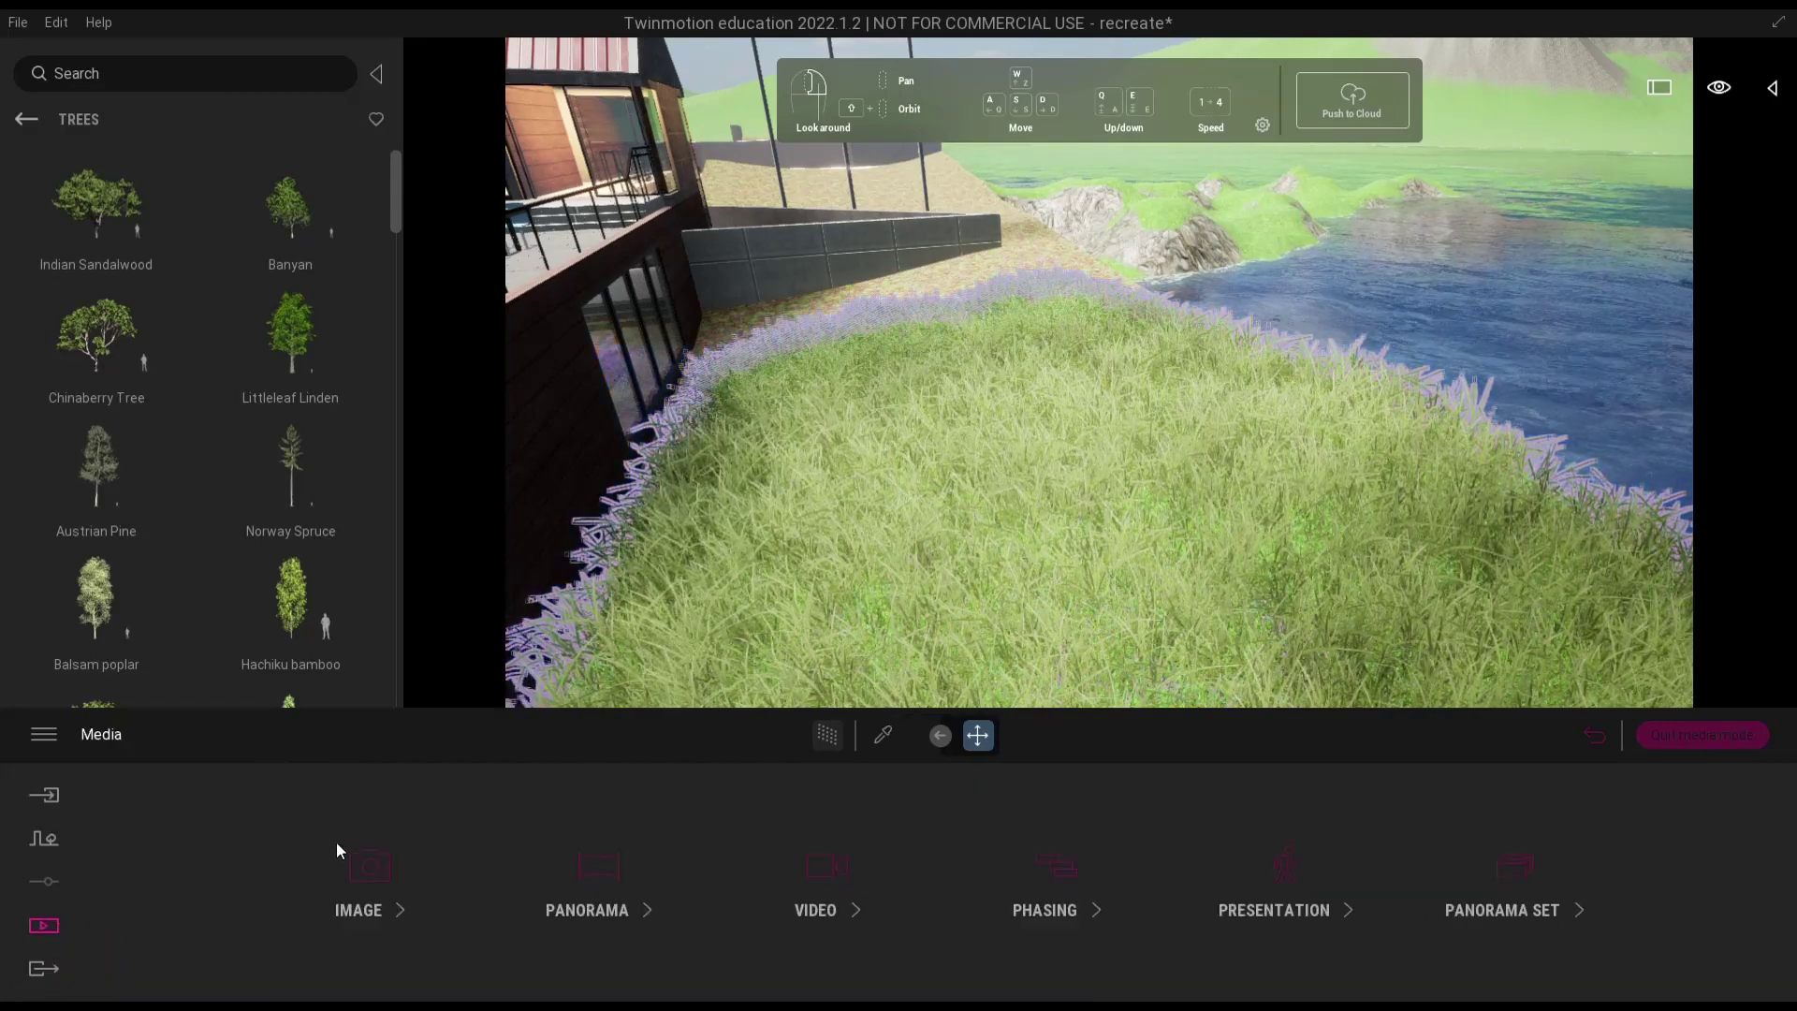
pyautogui.click(379, 865)
pyautogui.click(613, 838)
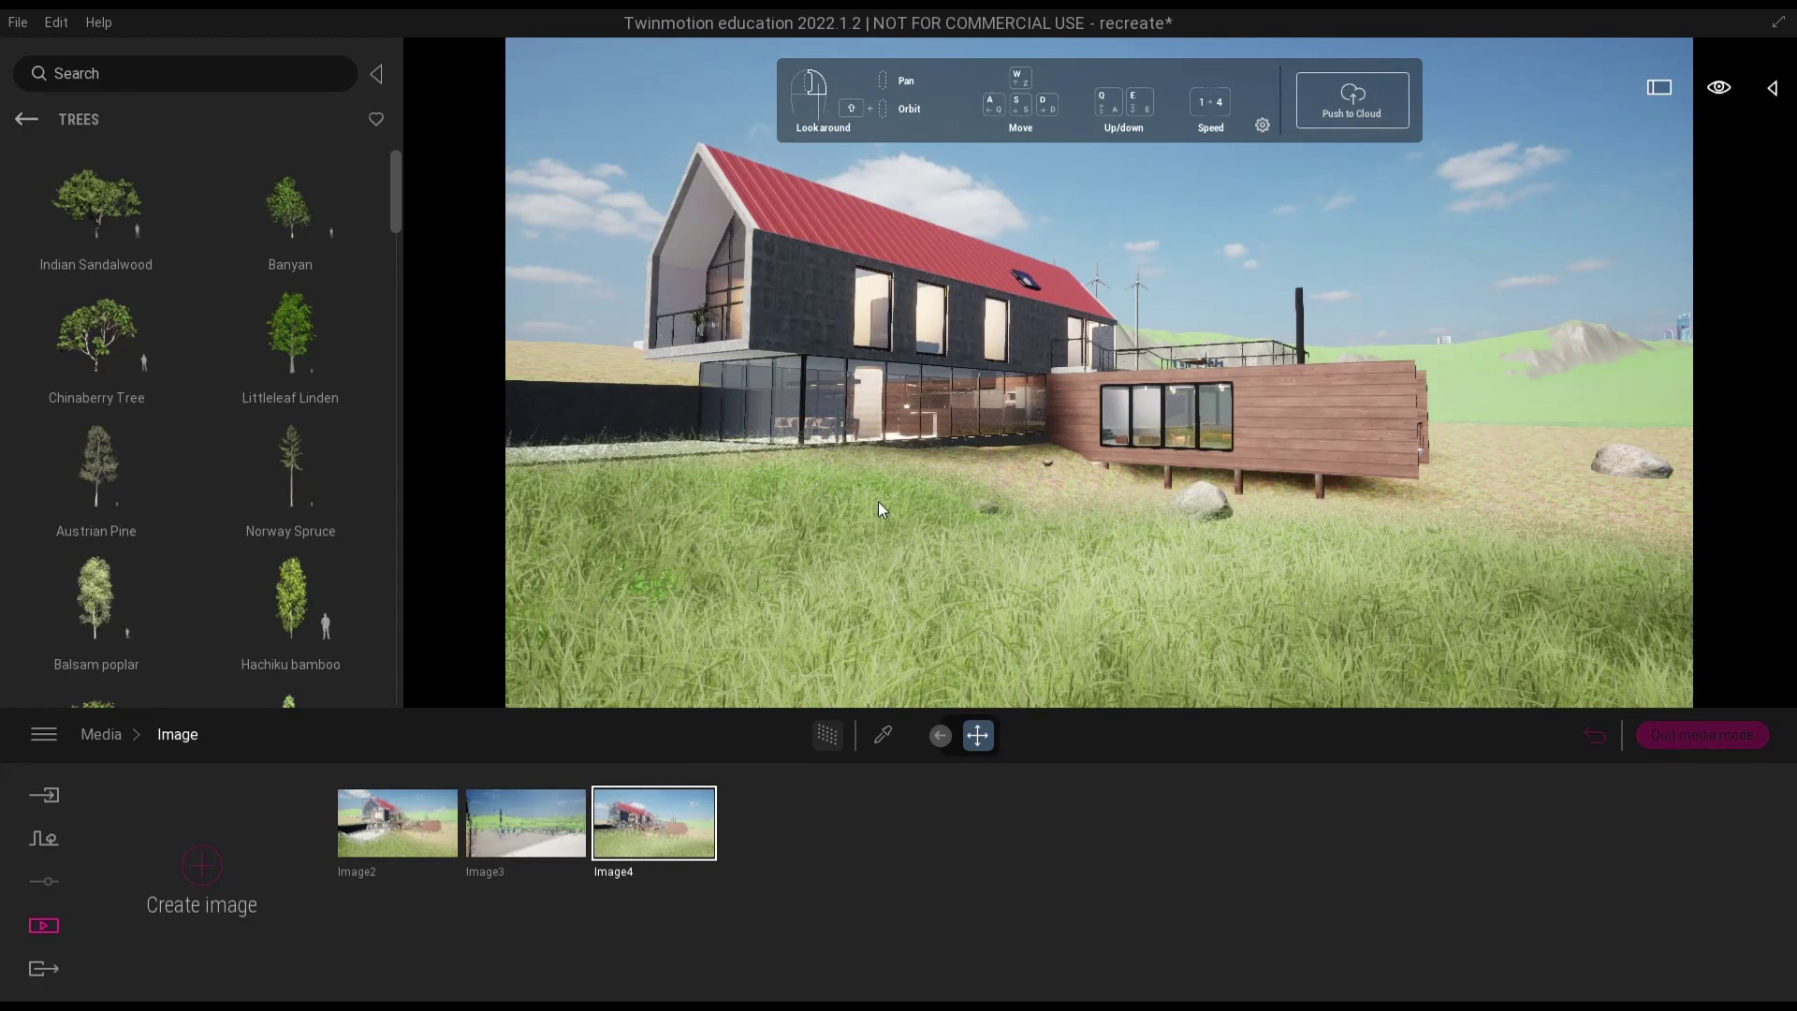
pyautogui.press('w')
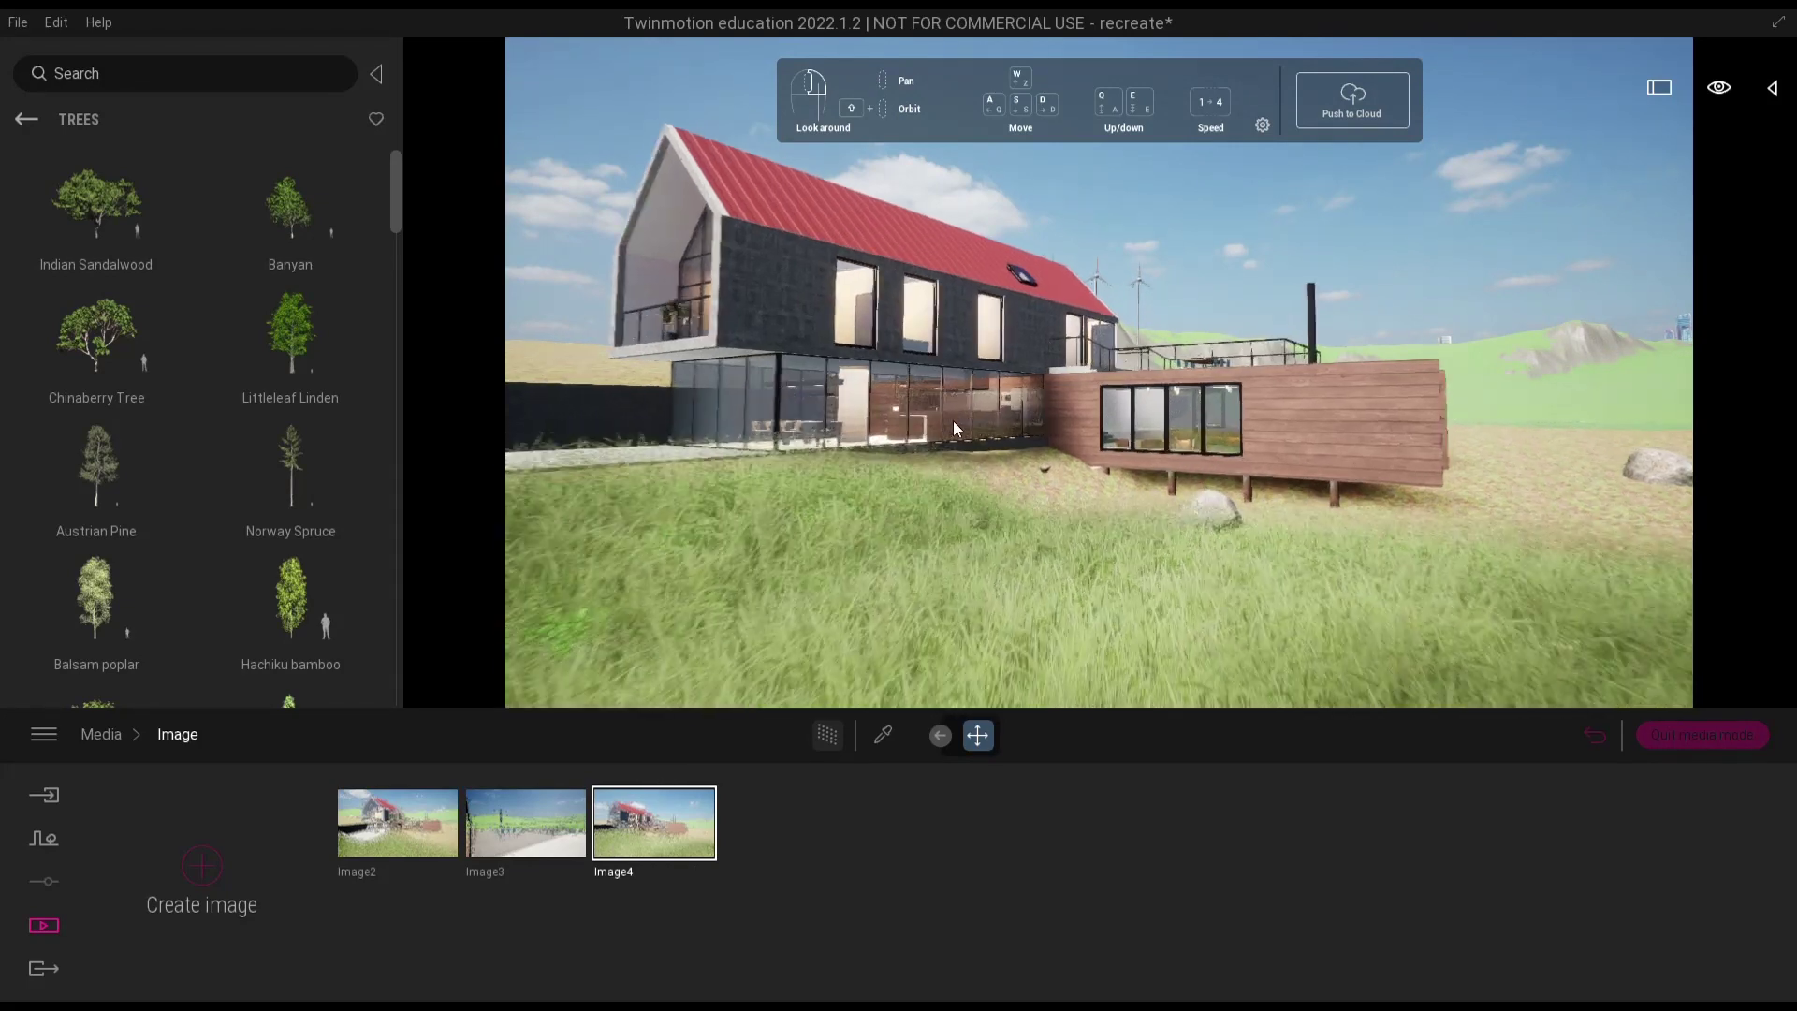
pyautogui.moveTo(954, 422); pyautogui.dragTo(979, 401, button='right')
pyautogui.press('w')
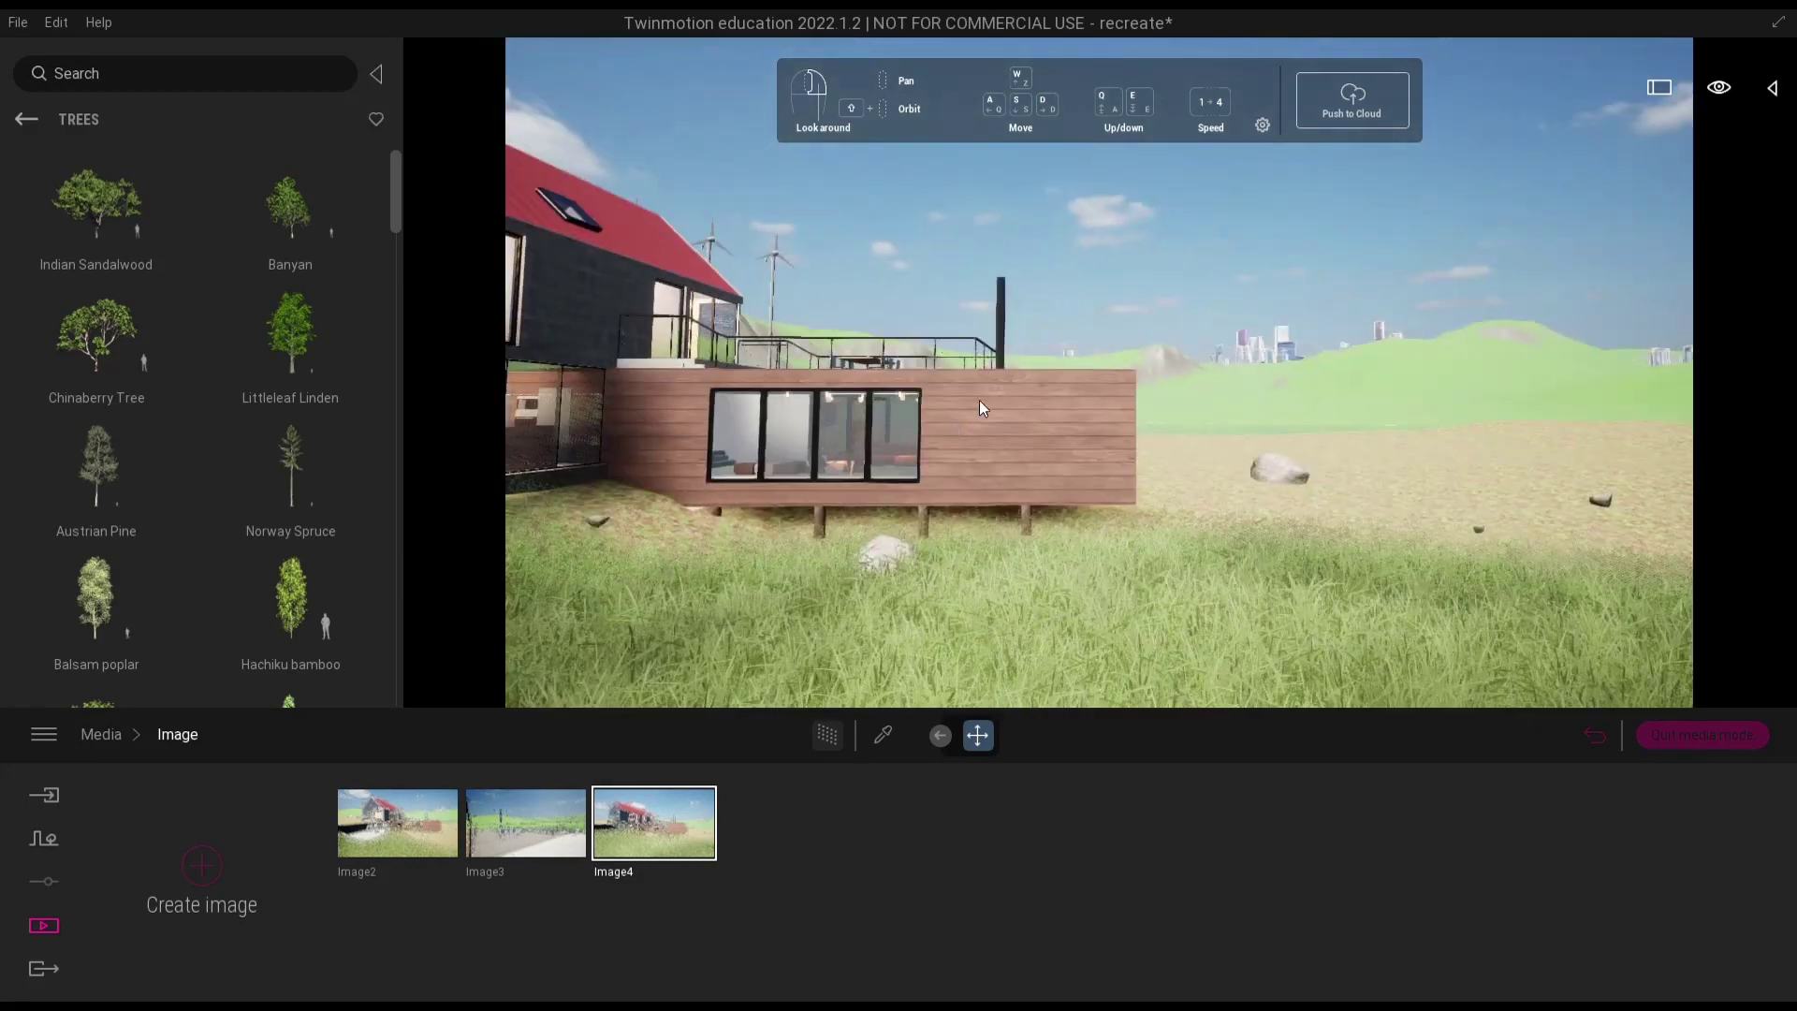
pyautogui.moveTo(1050, 345); pyautogui.dragTo(369, 722, button='right')
pyautogui.press('w')
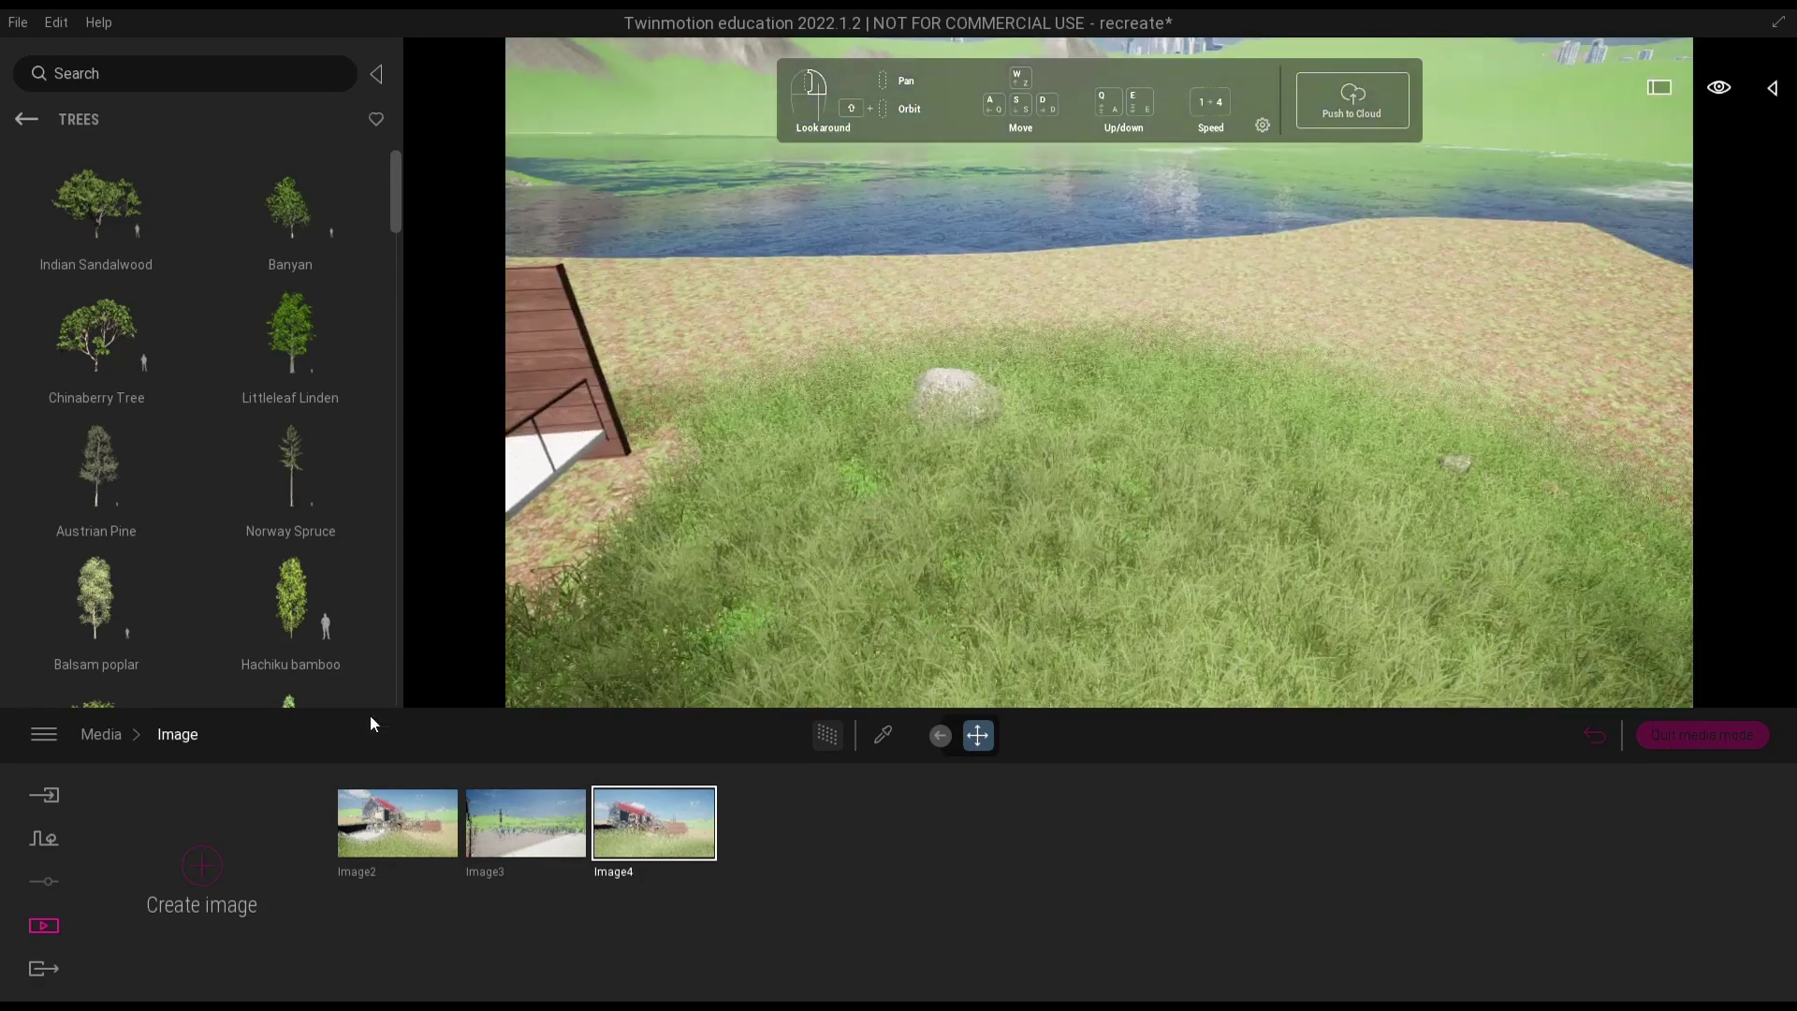
# - Fill the remaining bare strip along the wooden volume's balcony with the two grasses and leave paint mode
pyautogui.press('w')
pyautogui.moveTo(1051, 301)
pyautogui.mouseDown(button='right')
pyautogui.moveTo(1181, 312)
pyautogui.moveTo(1215, 422)
pyautogui.mouseUp(button='right')
pyautogui.press('w')
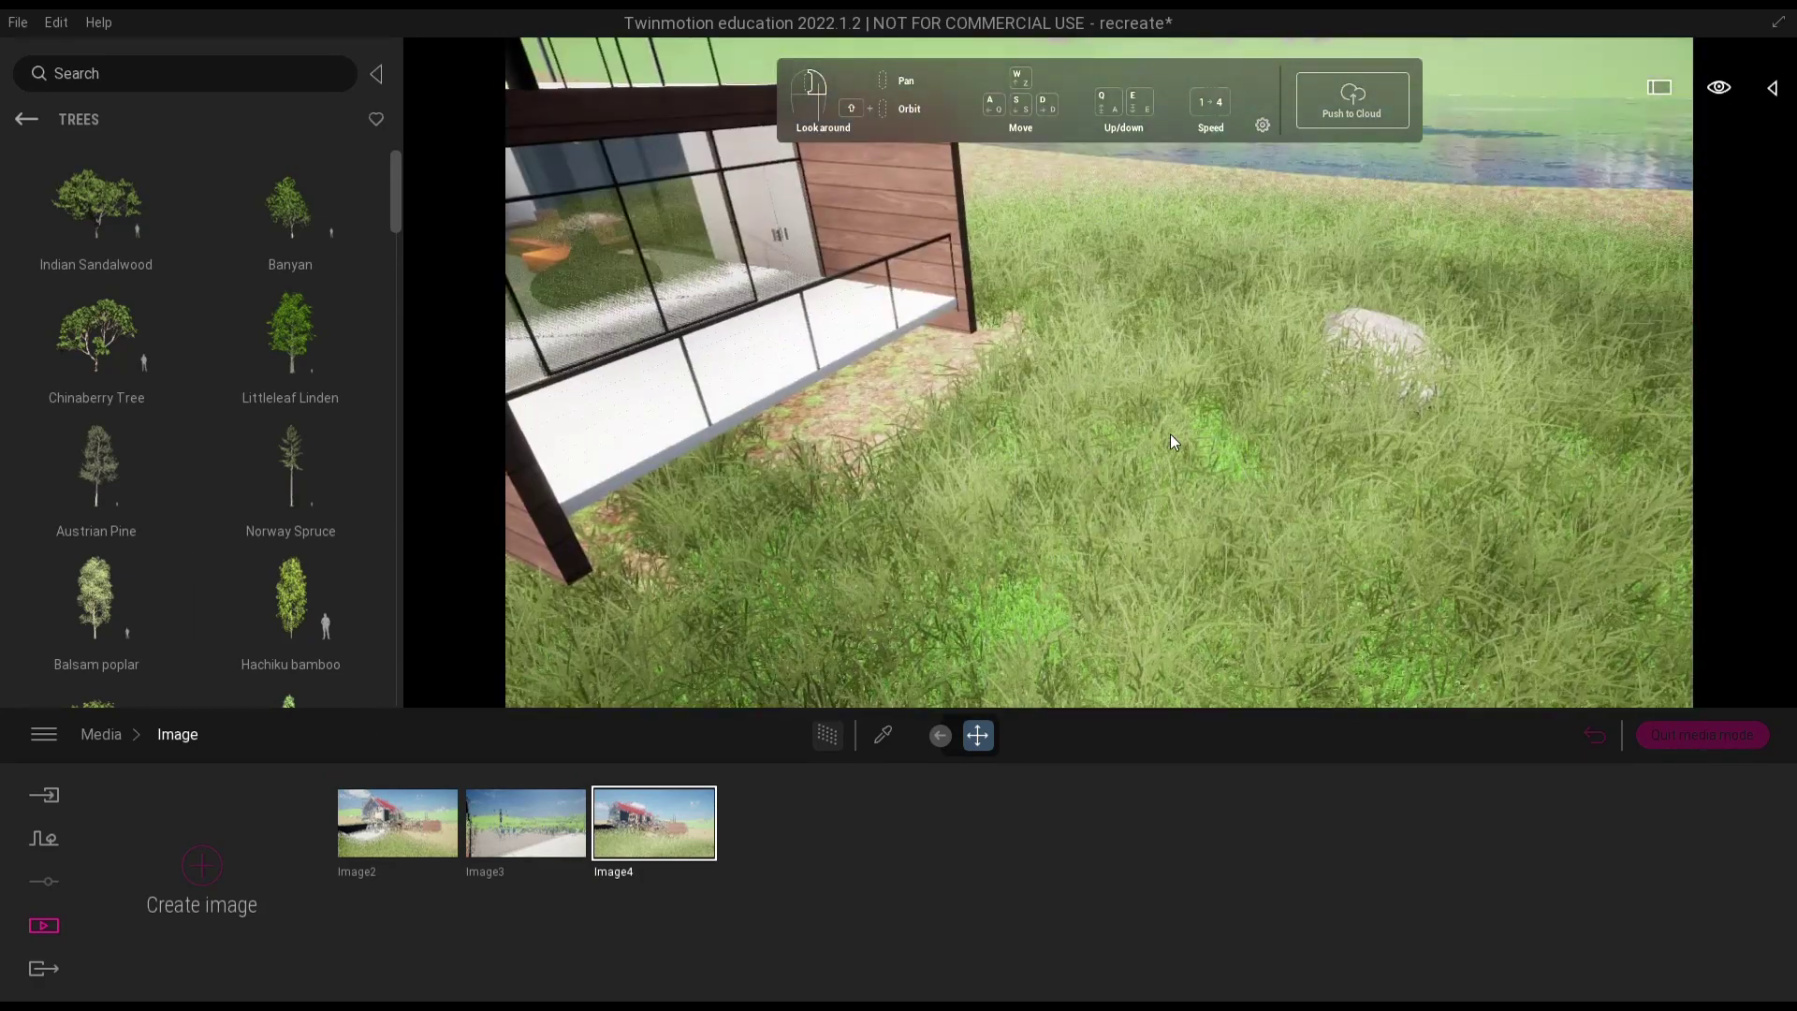
pyautogui.click(1117, 523)
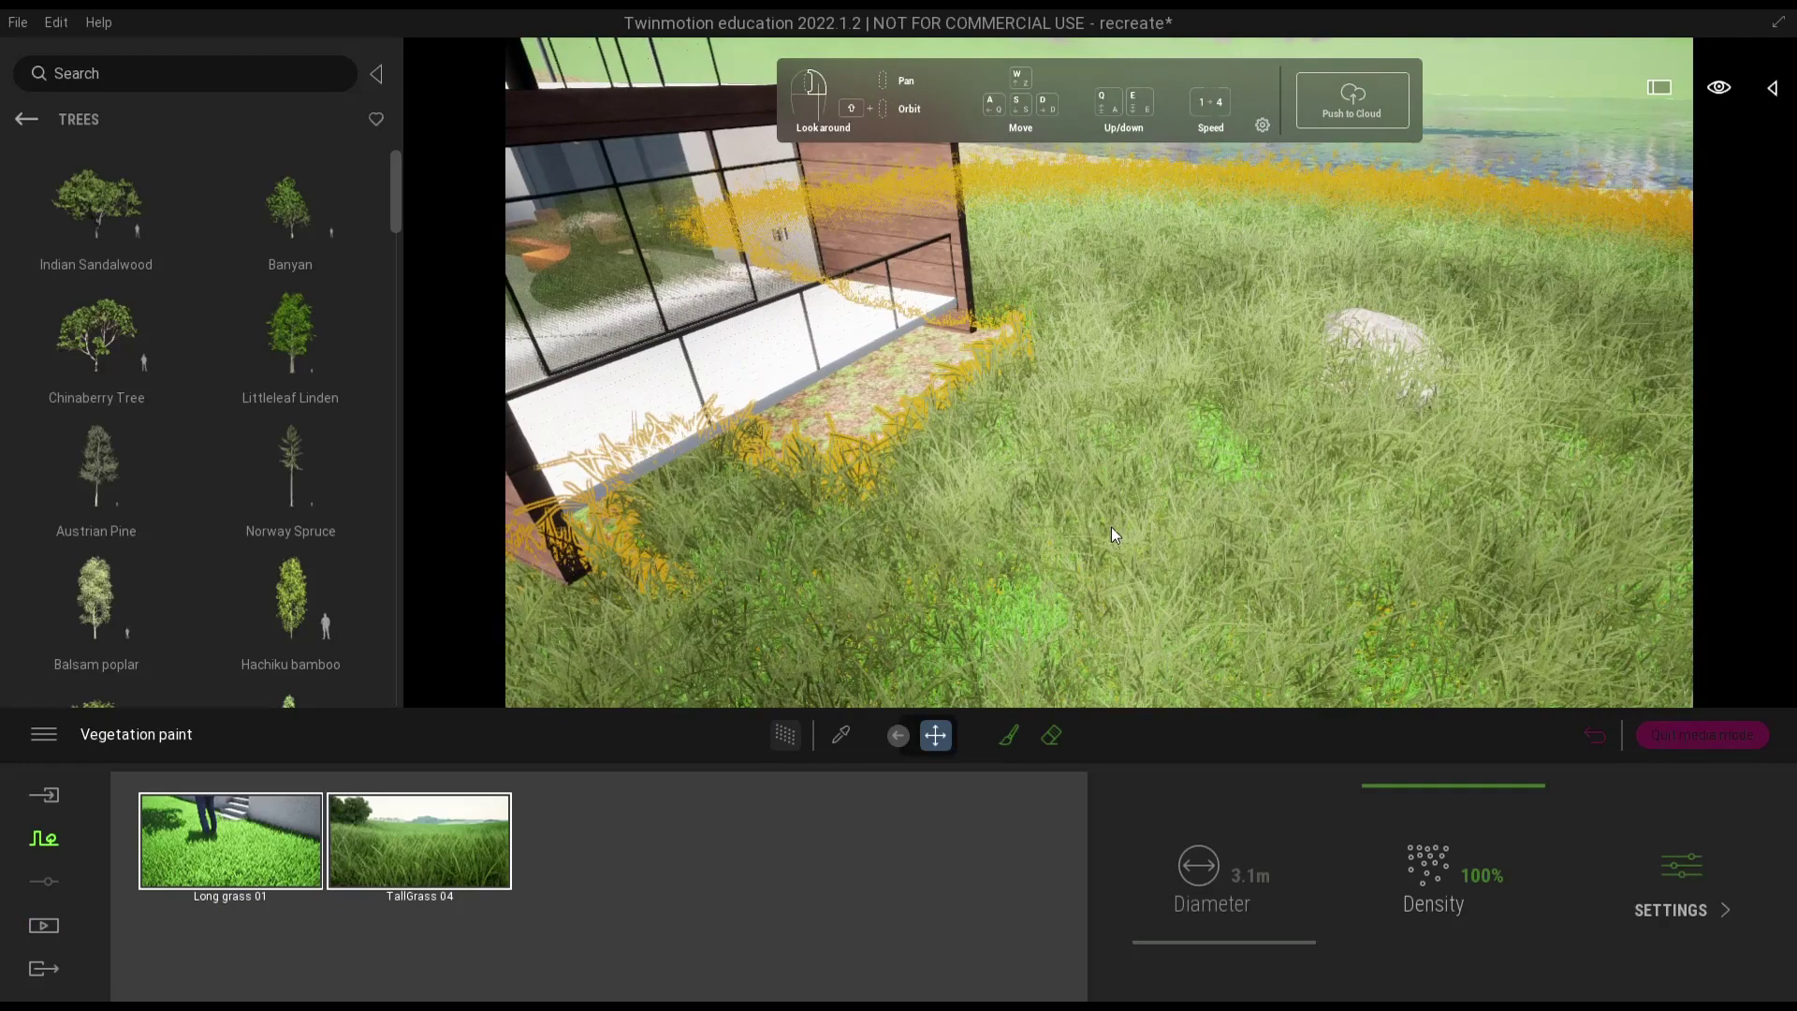
pyautogui.click(1010, 737)
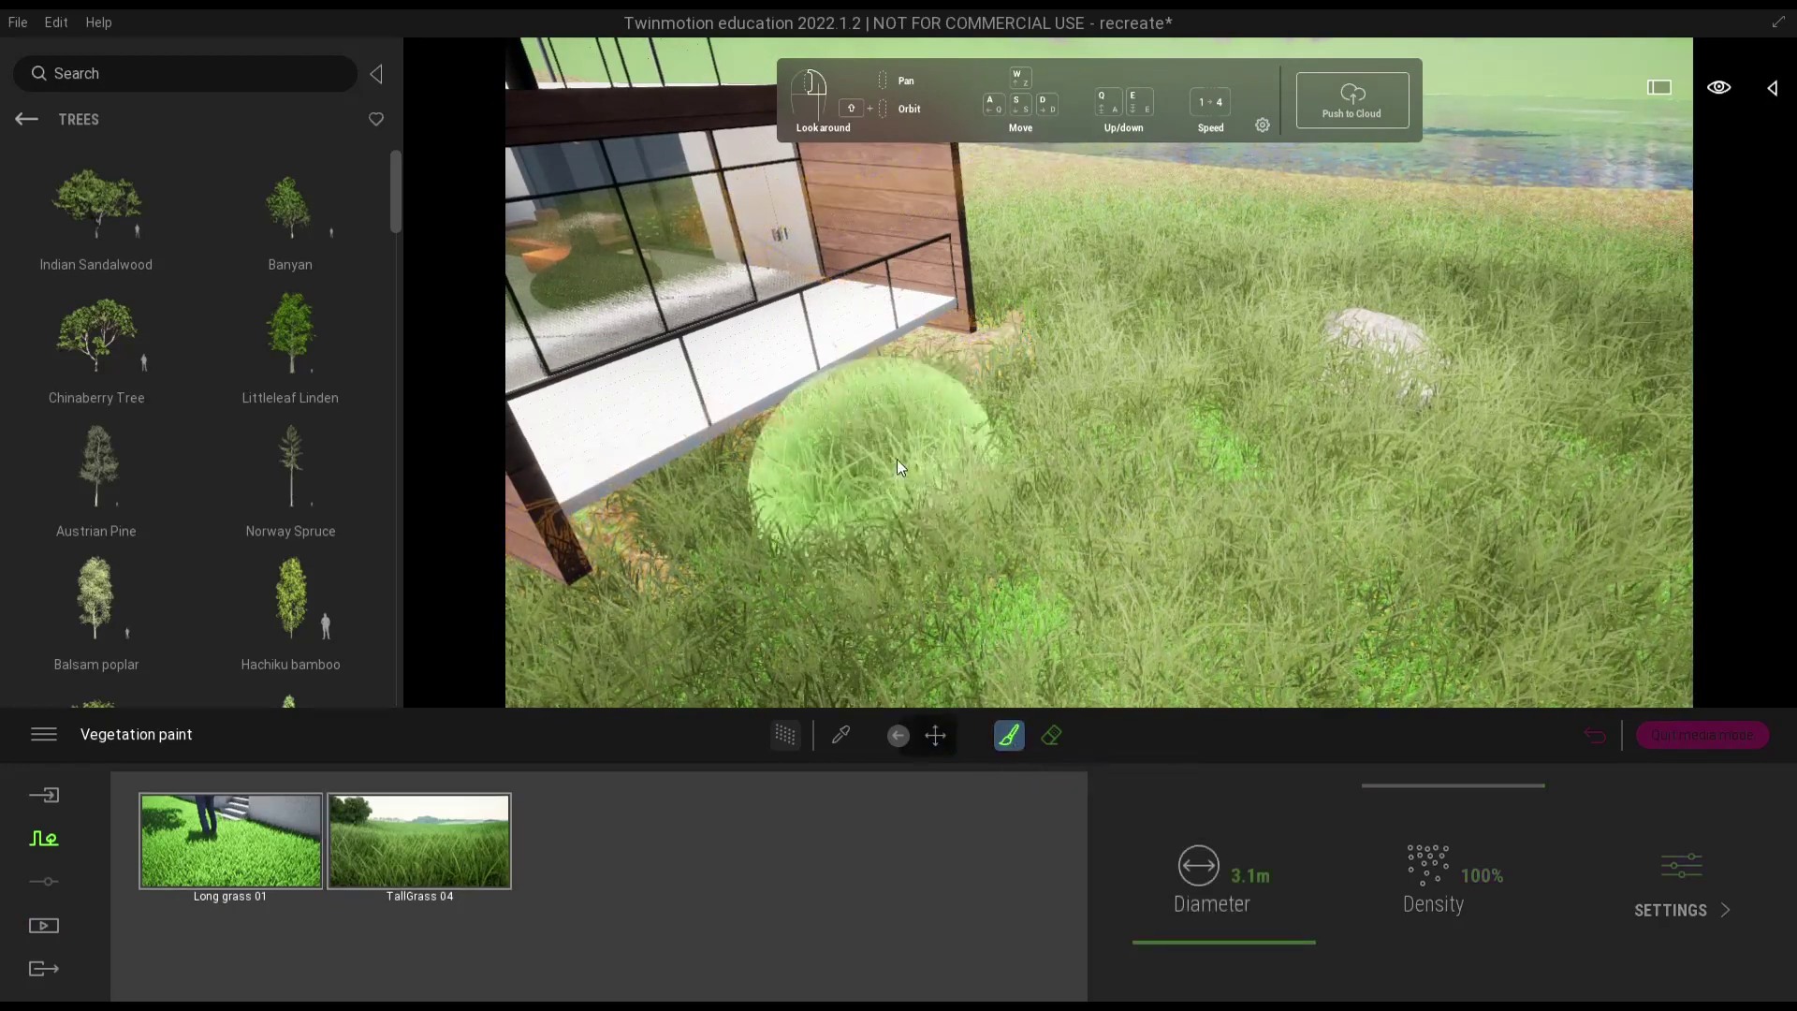
pyautogui.moveTo(871, 578)
pyautogui.mouseDown()
pyautogui.moveTo(740, 597)
pyautogui.moveTo(820, 656)
pyautogui.moveTo(1285, 652)
pyautogui.moveTo(1335, 553)
pyautogui.mouseUp()
pyautogui.press('Escape')
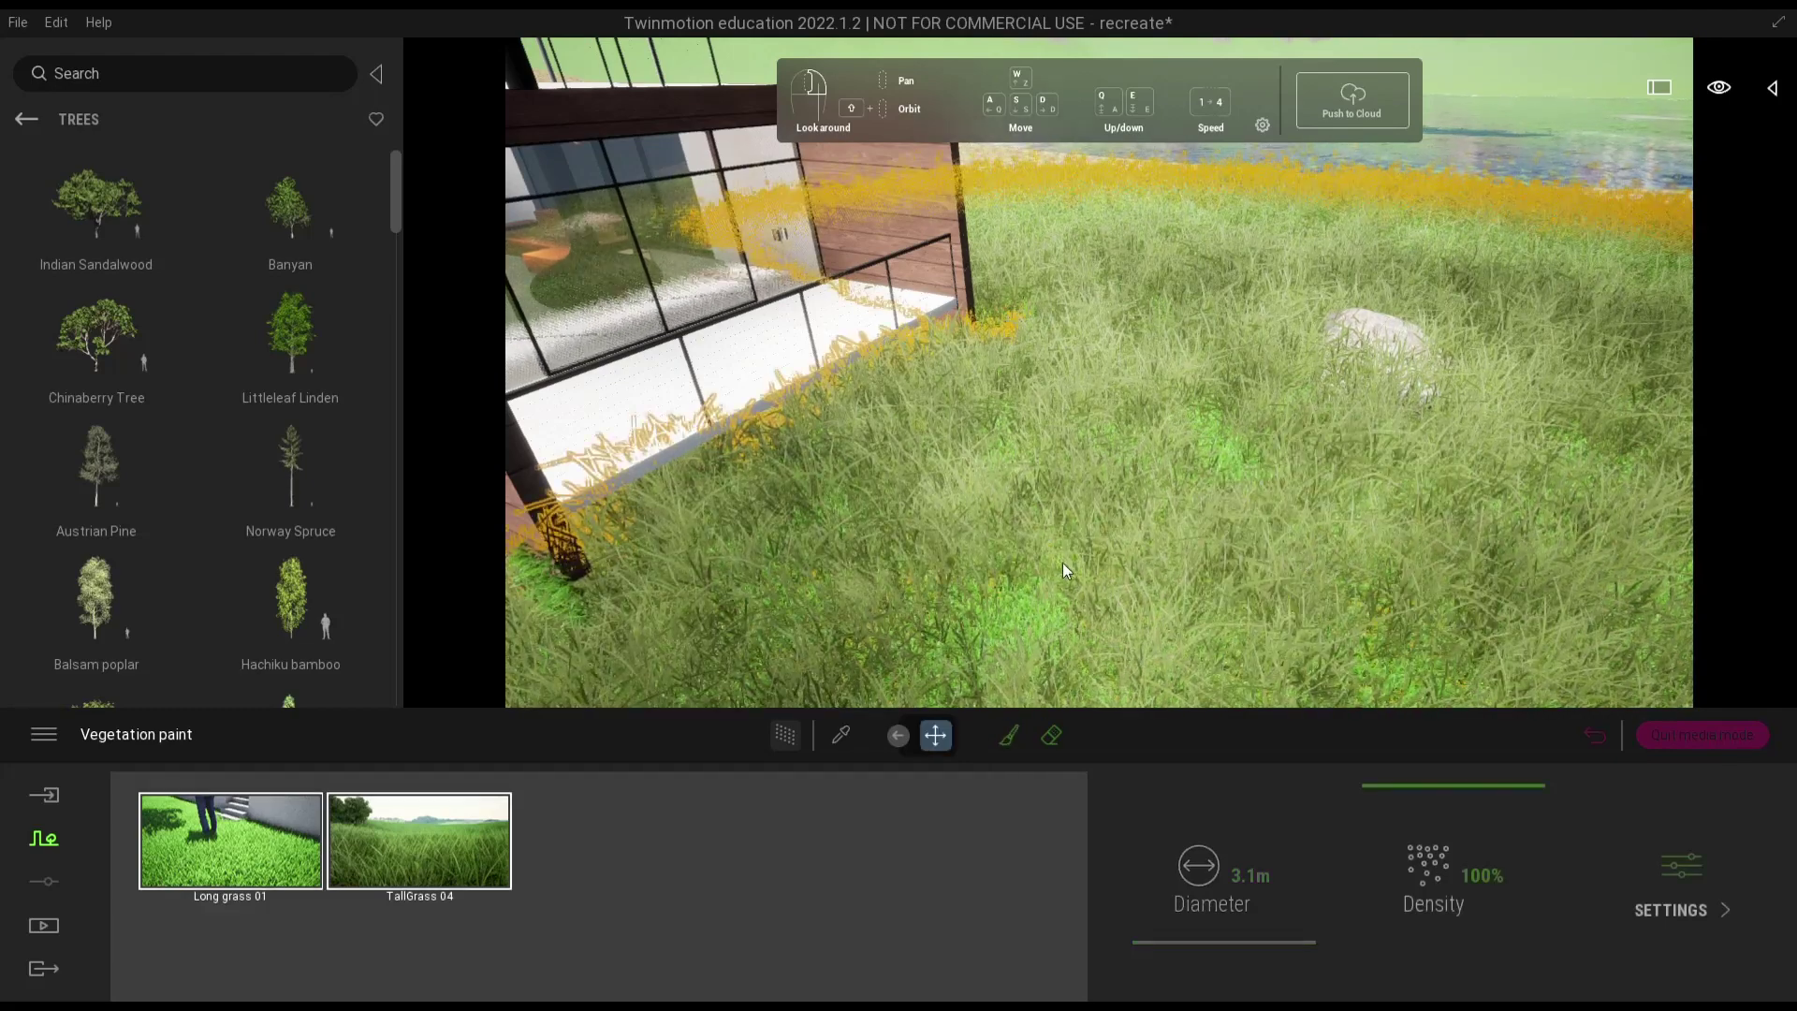
# - Deselect the painted grass and switch the viewport to the top view of the site
pyautogui.moveTo(1043, 521)
pyautogui.mouseDown(button='right')
pyautogui.moveTo(1101, 524)
pyautogui.moveTo(1020, 571)
pyautogui.mouseUp(button='right')
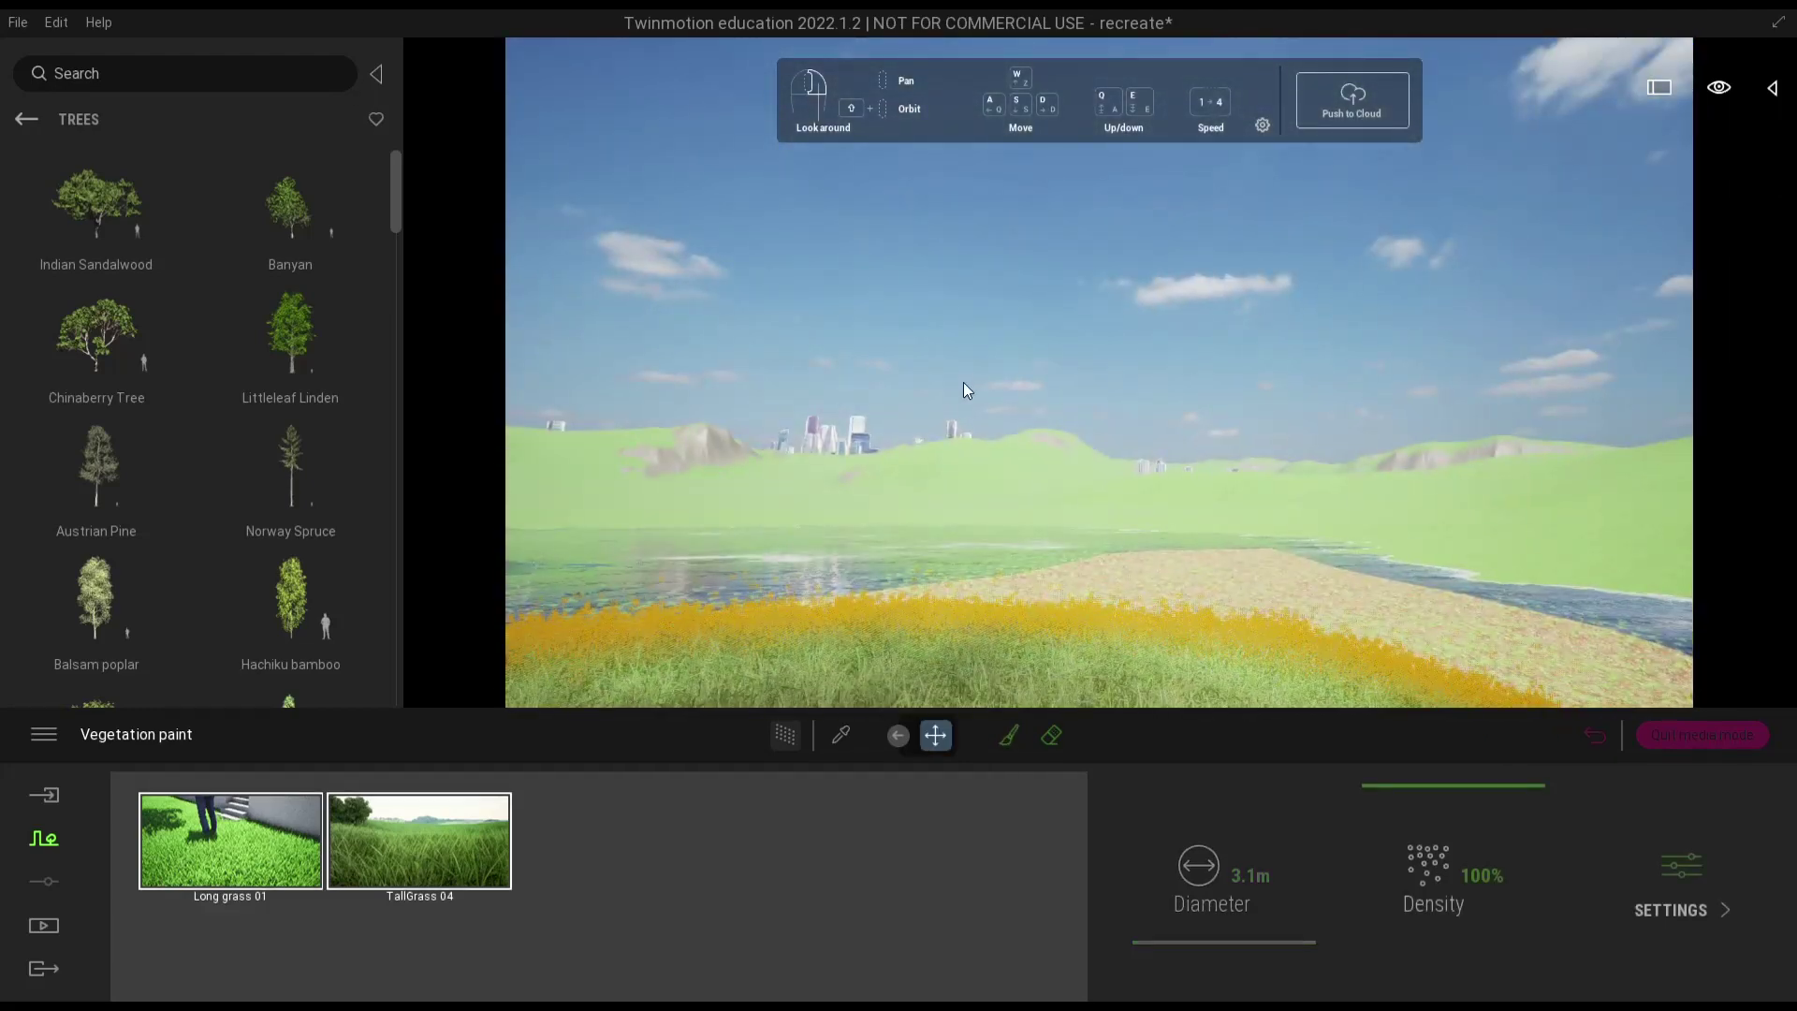
pyautogui.click(964, 382)
pyautogui.press('w')
pyautogui.press('w')
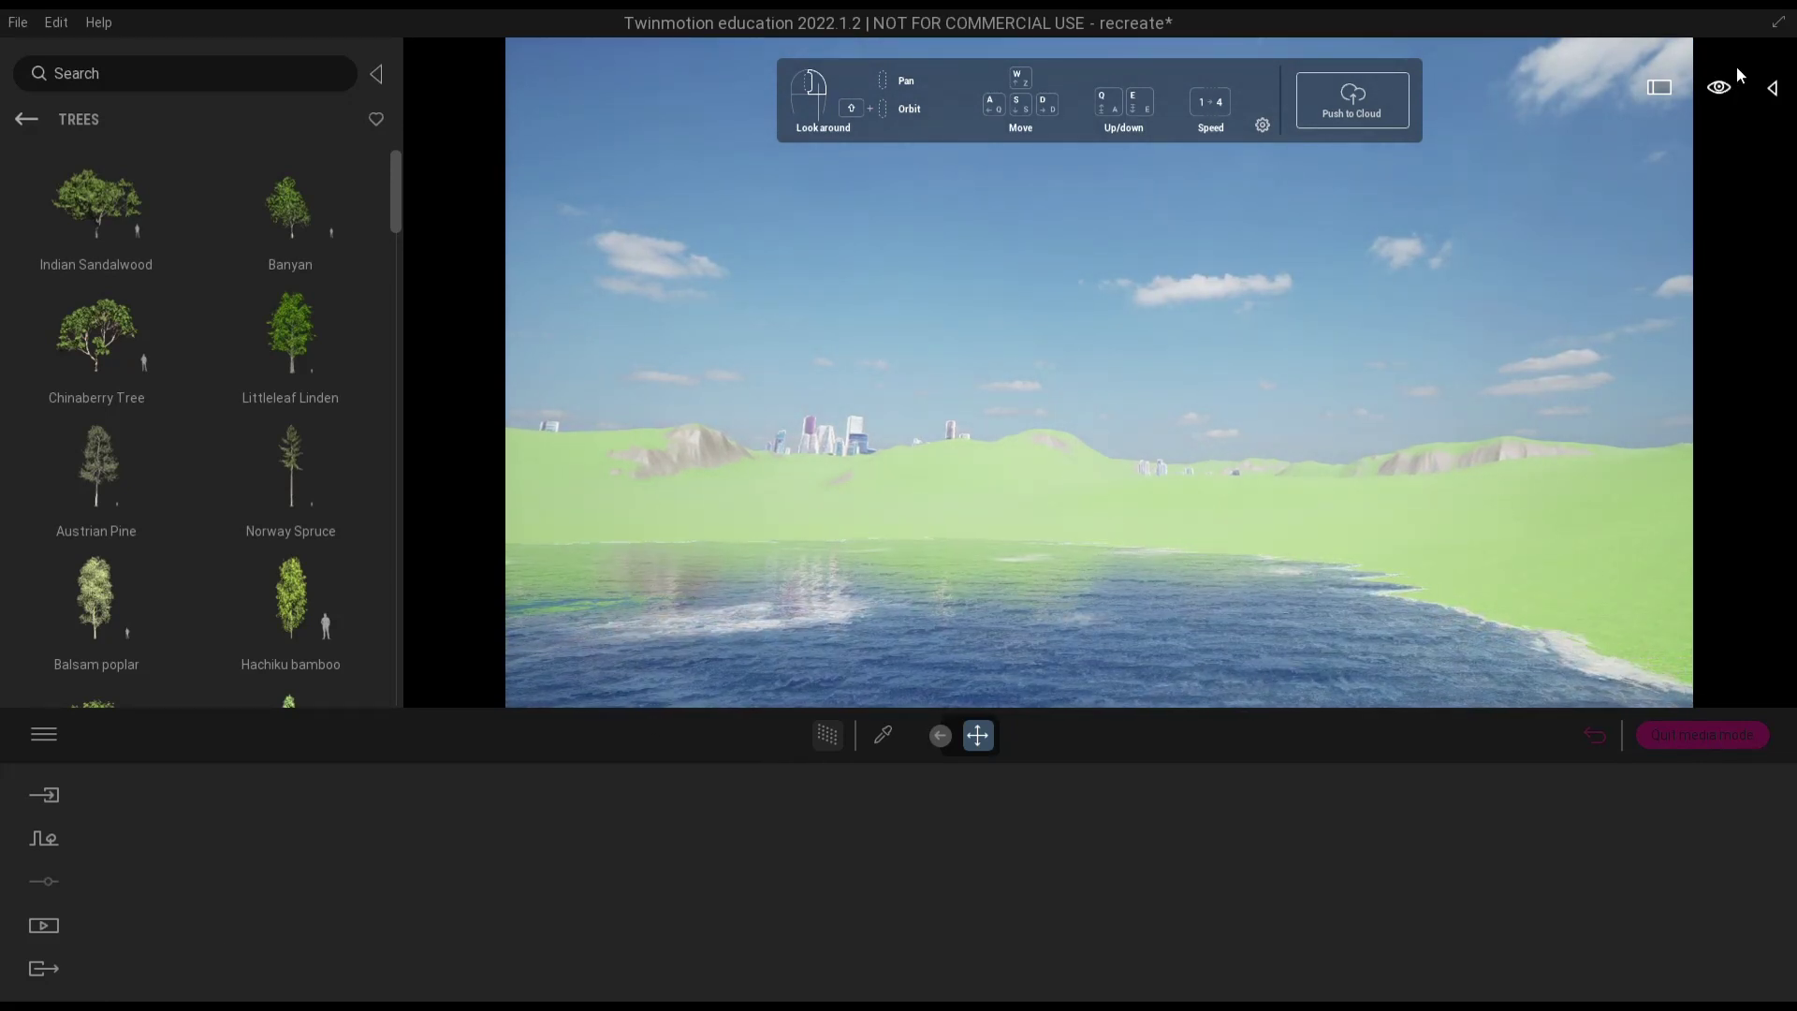
pyautogui.click(1723, 86)
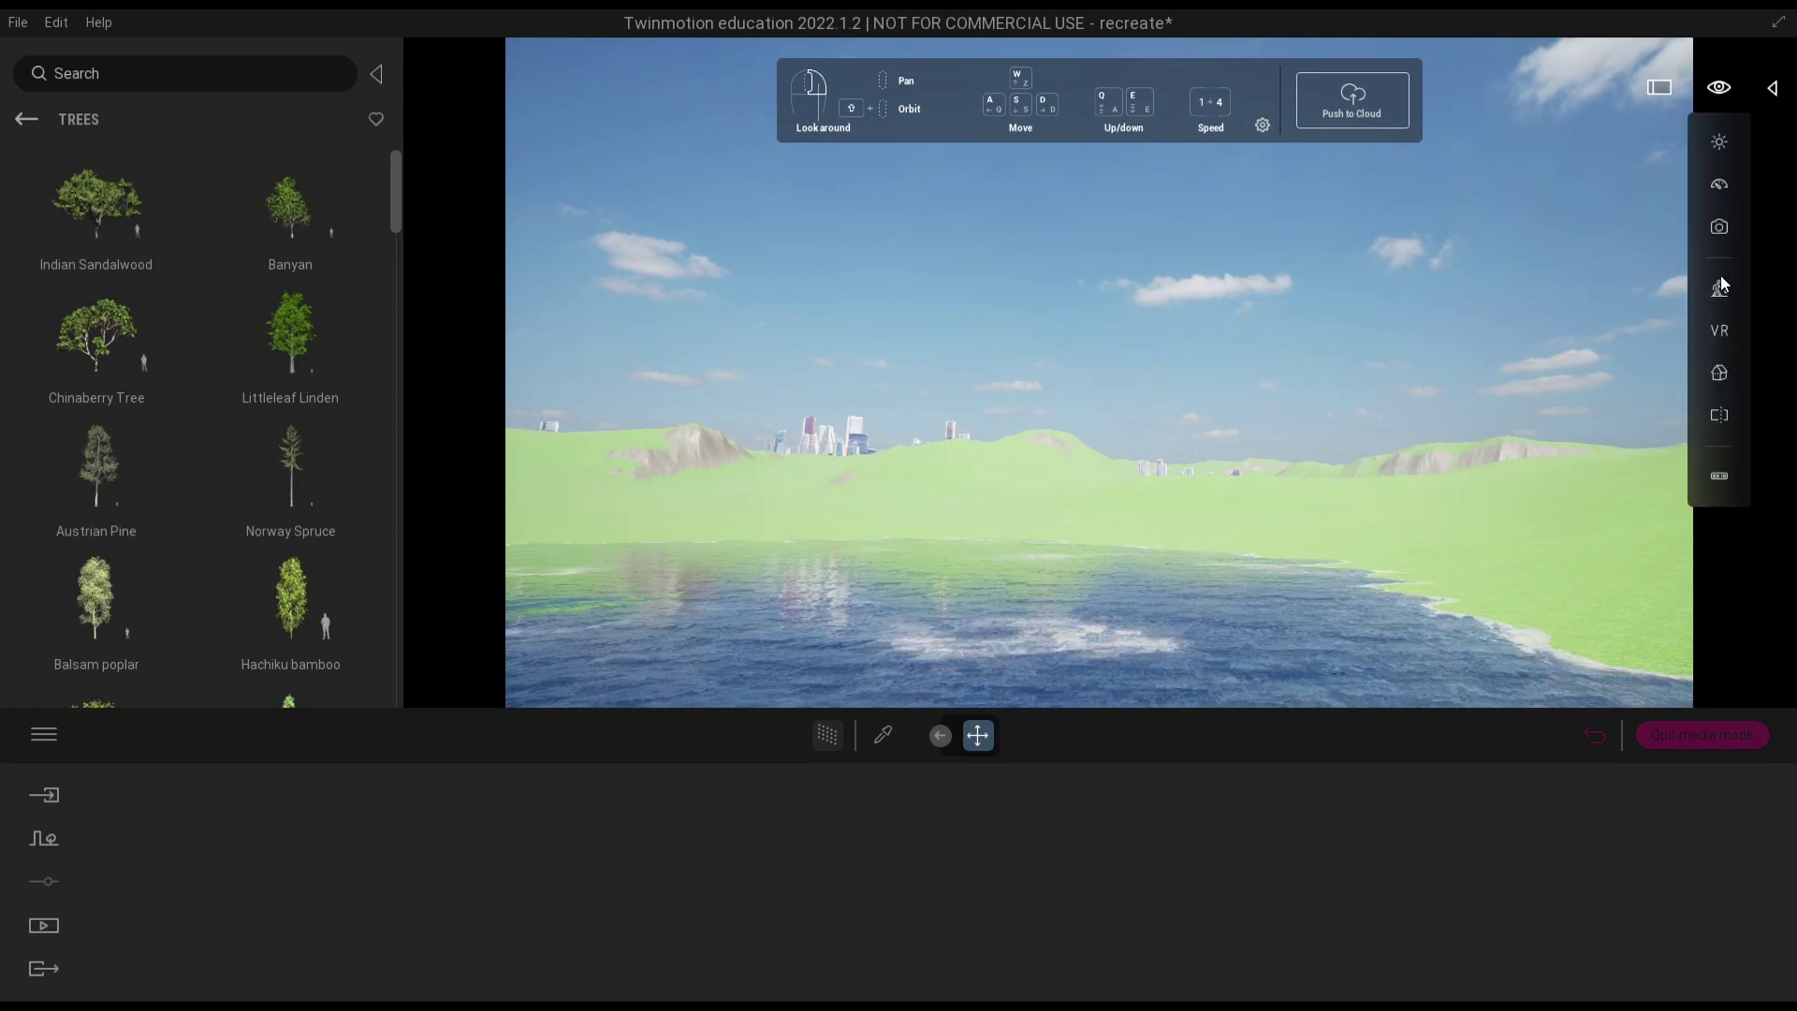
pyautogui.click(1720, 373)
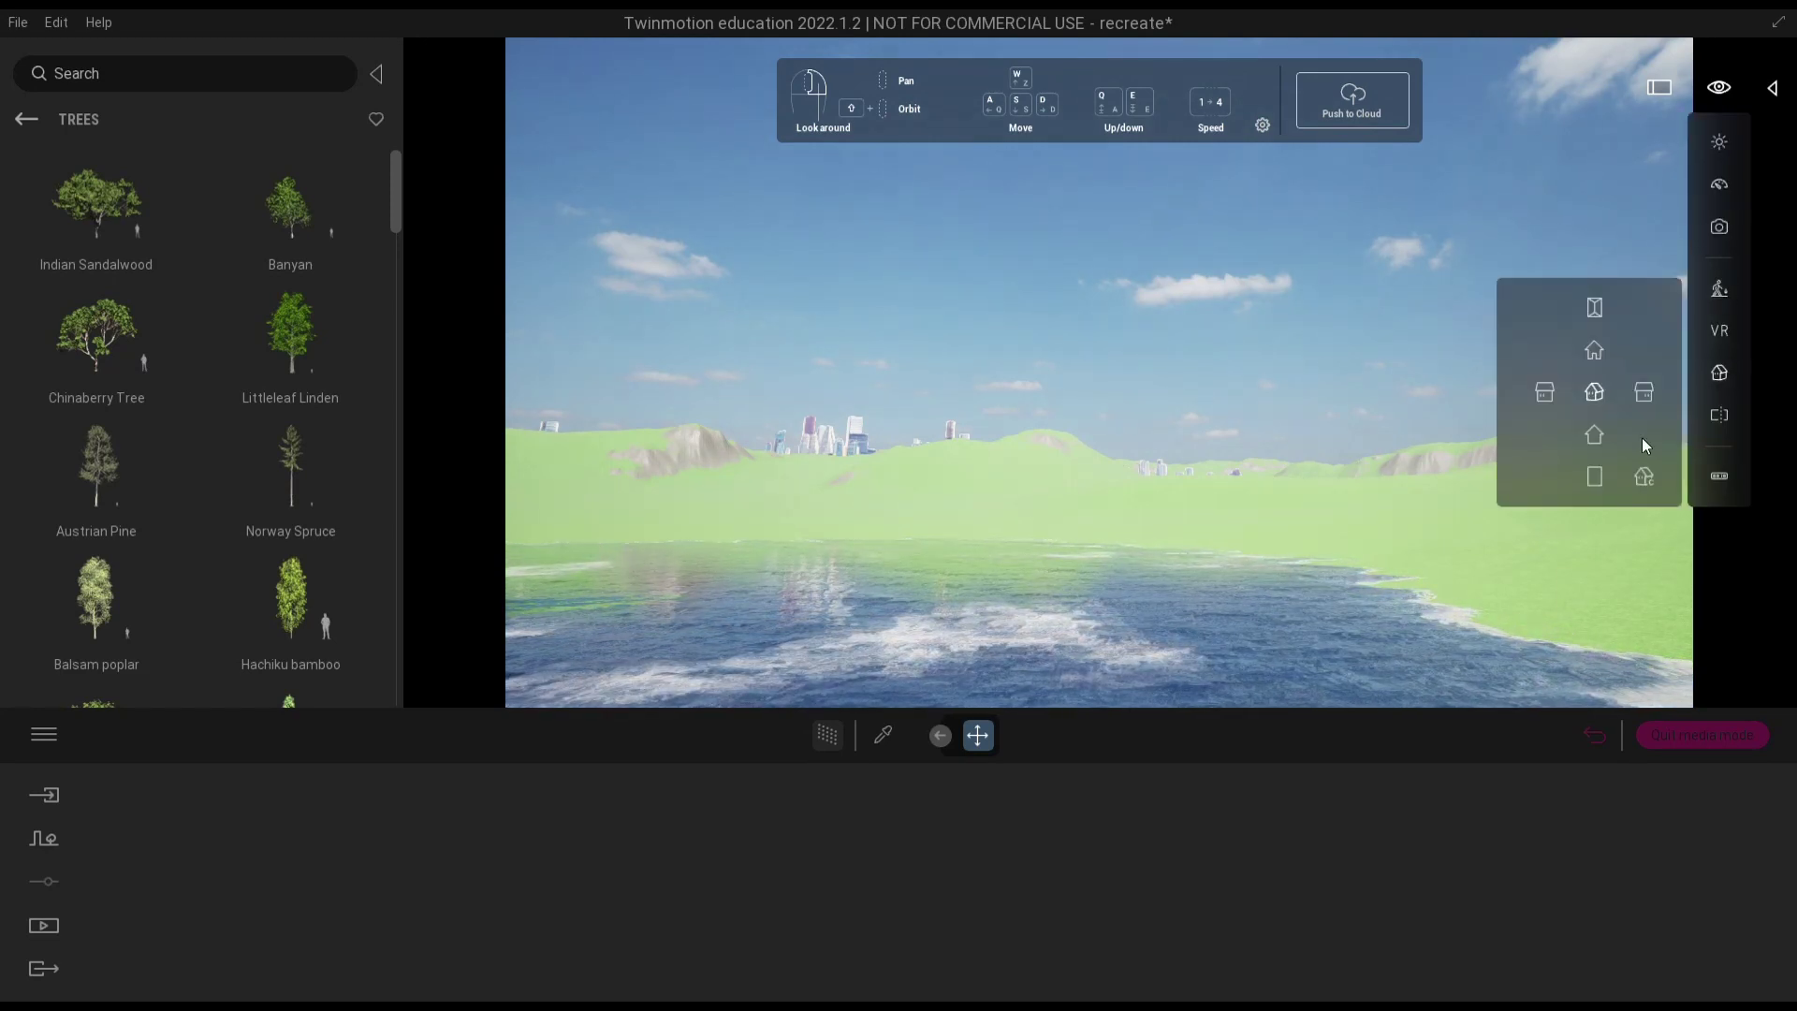
pyautogui.click(1602, 308)
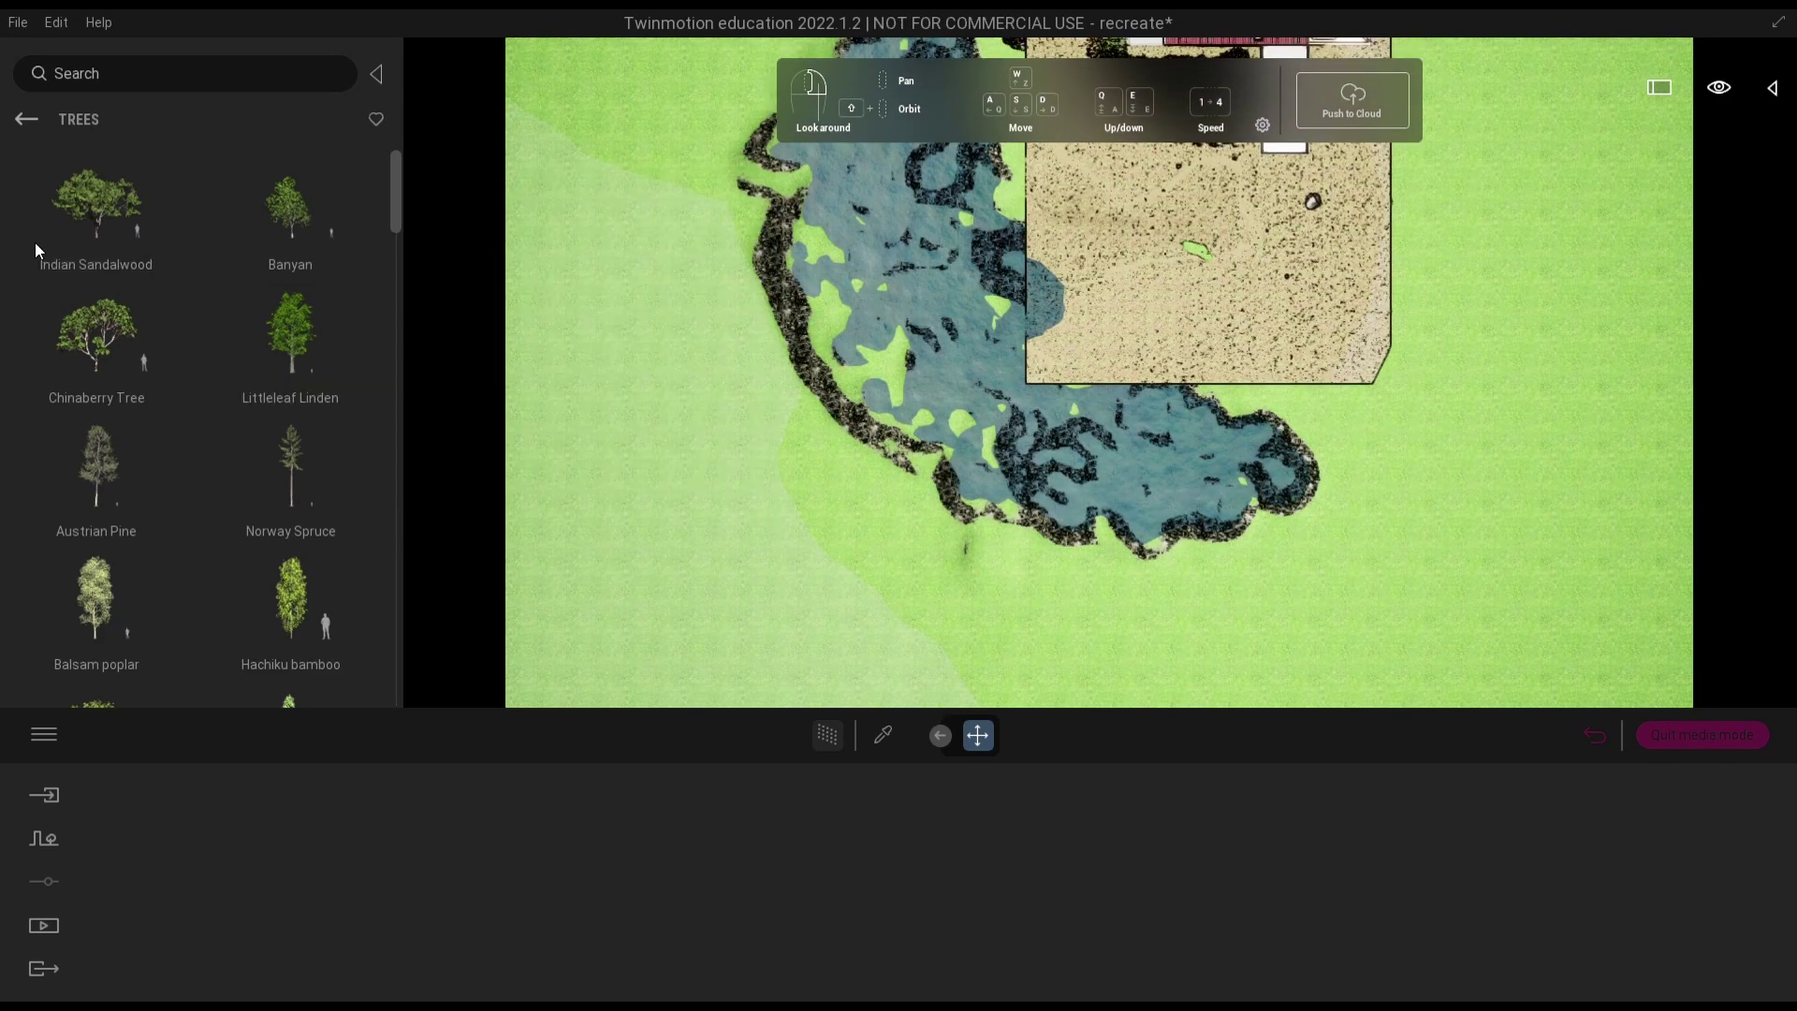
# - Start a new vegetation paint set containing Littleleaf Linden, Norway Spruce and Hachiku bamboo
pyautogui.click(53, 840)
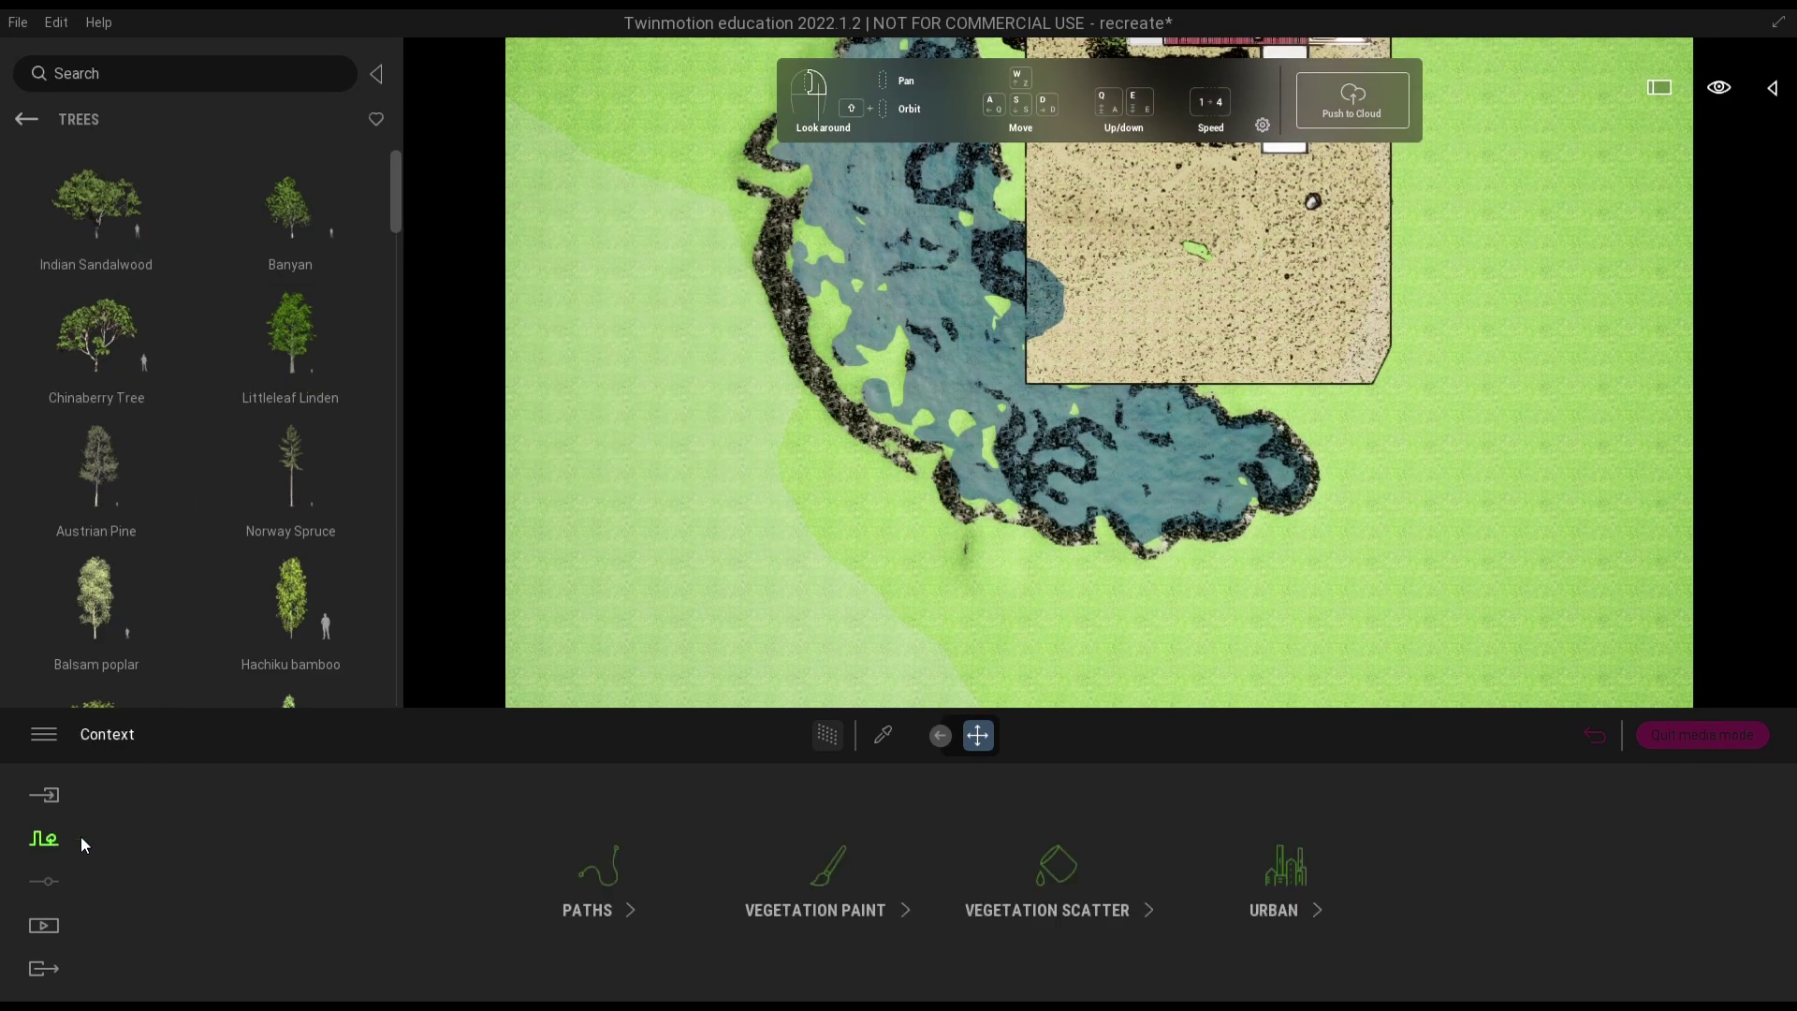
pyautogui.click(809, 881)
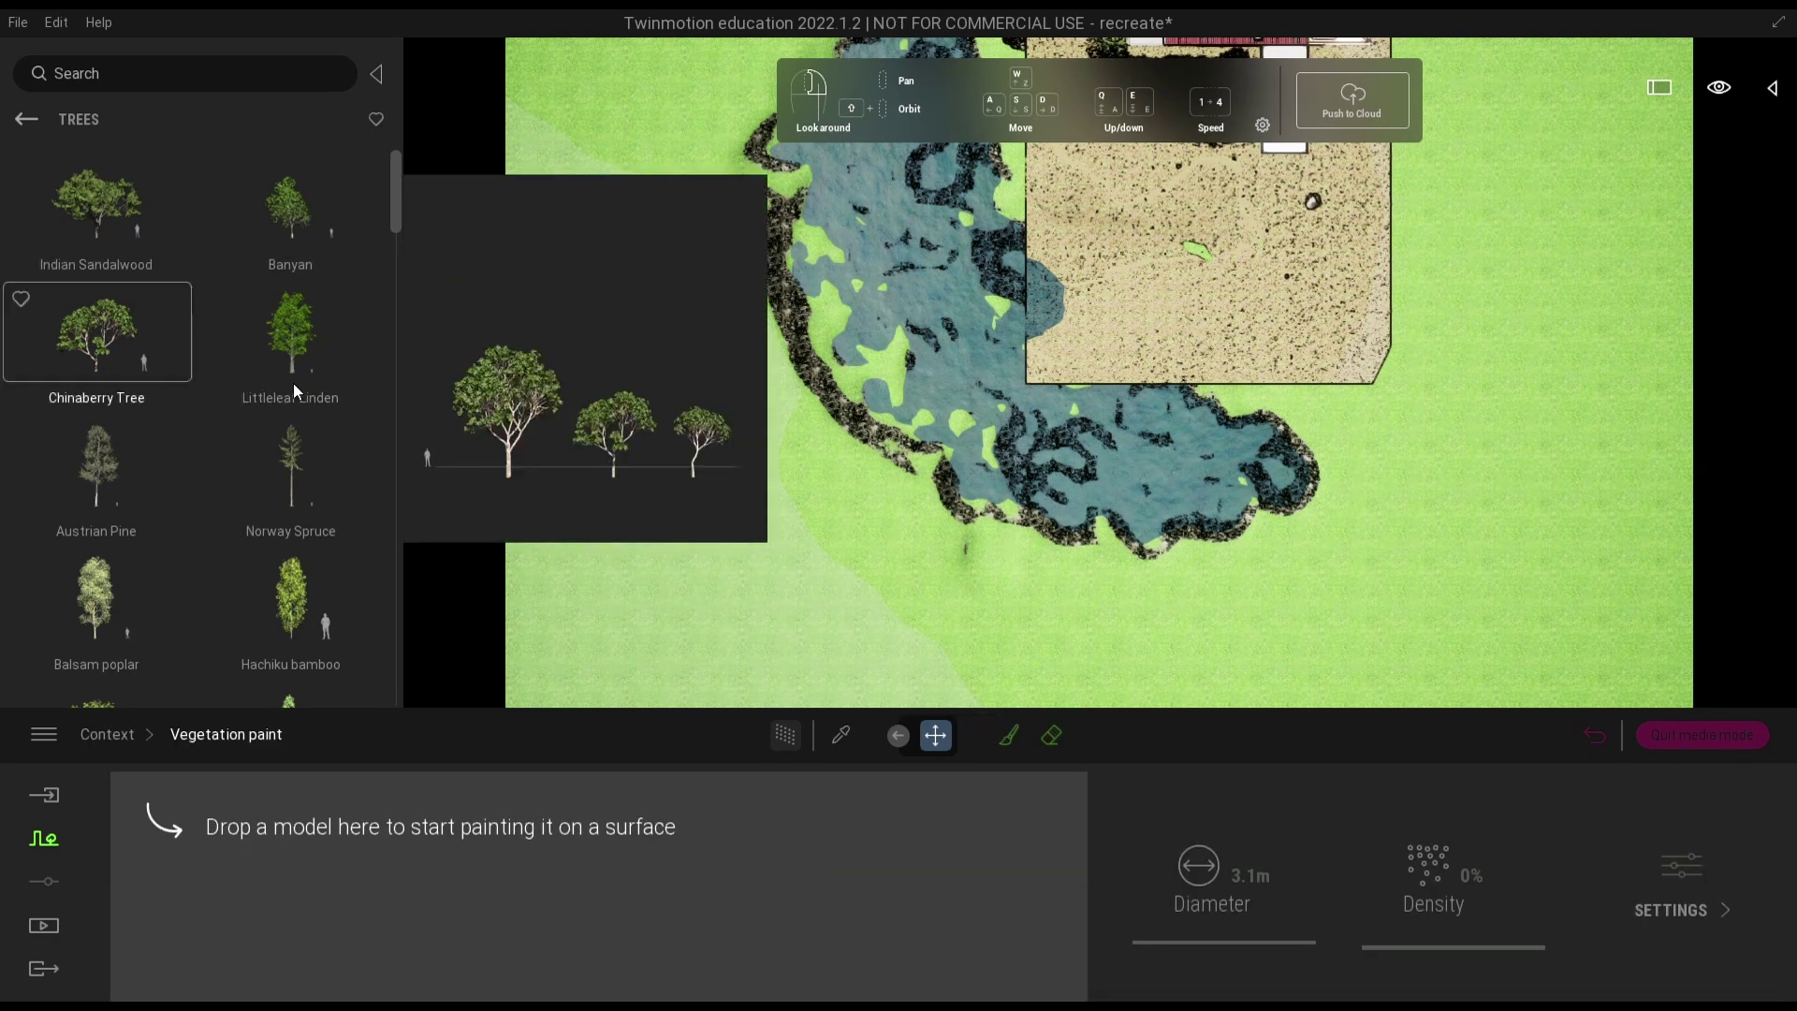
pyautogui.moveTo(365, 934); pyautogui.dragTo(406, 867)
pyautogui.moveTo(289, 611); pyautogui.dragTo(551, 892)
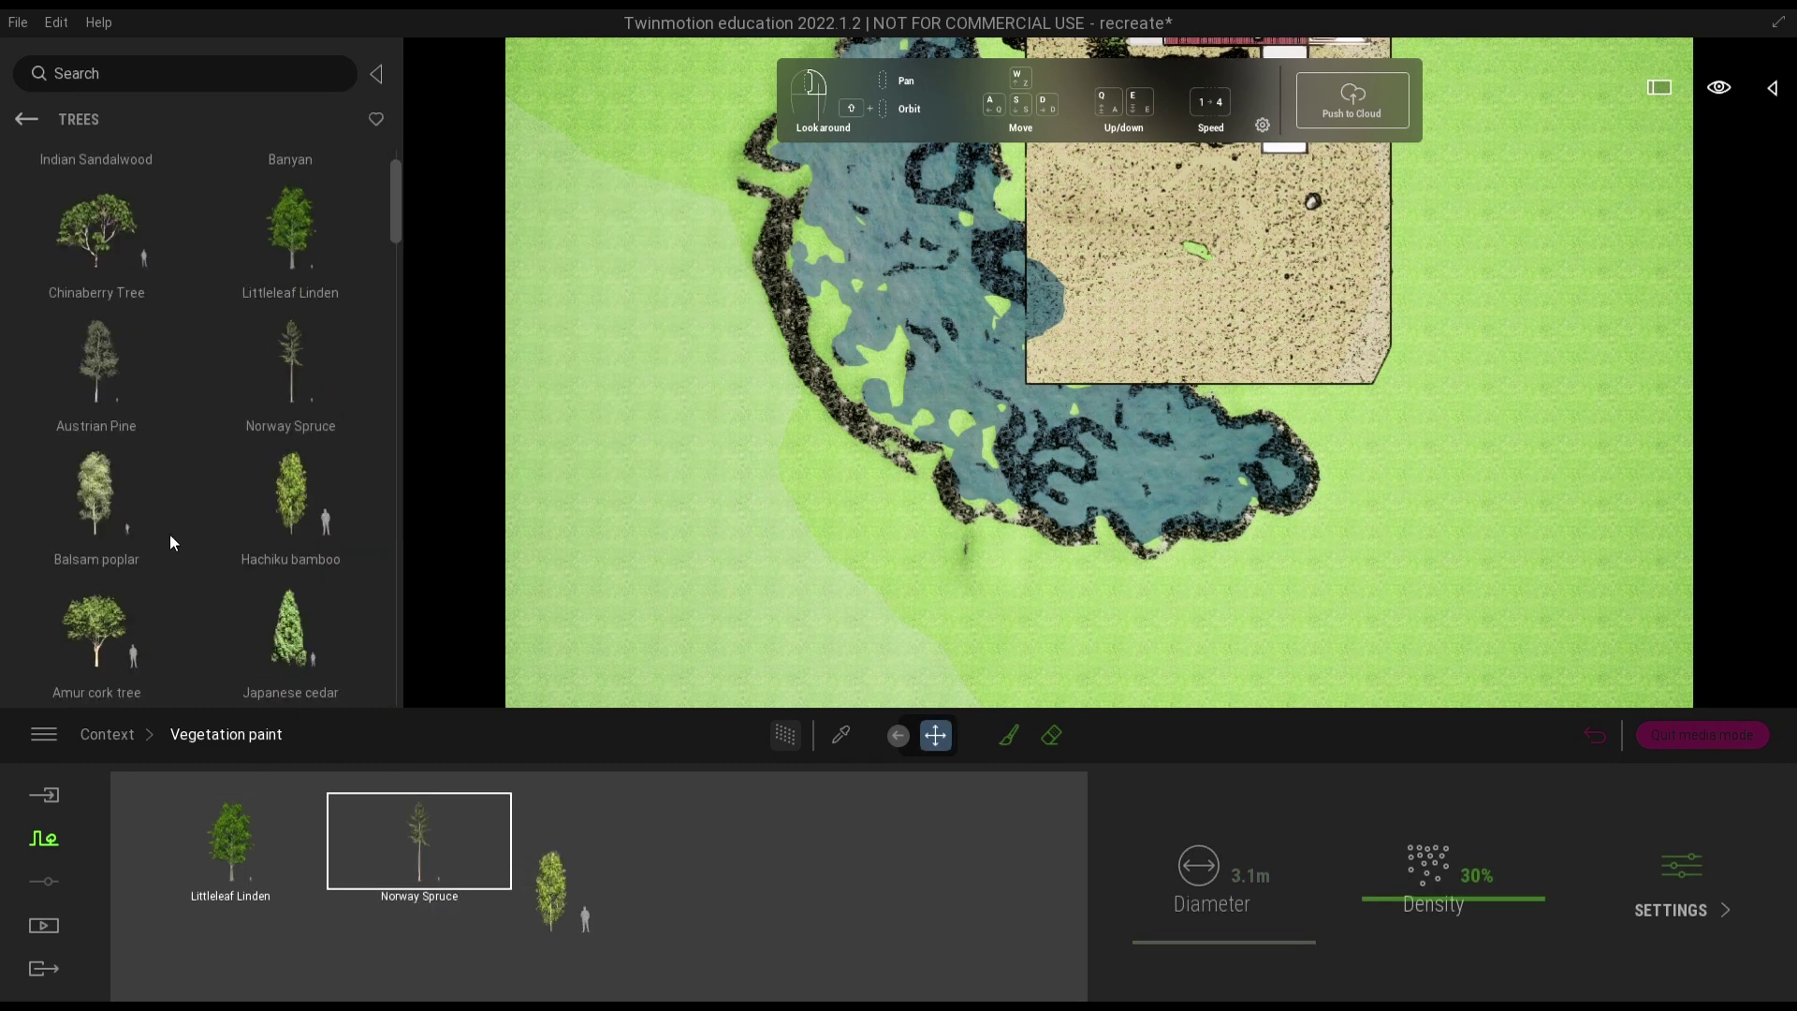
# - Add Italian Stone Pine, European Mountain Ash and Aleppo Pine to the vegetation paint set
pyautogui.scroll(-3, 178, 552)
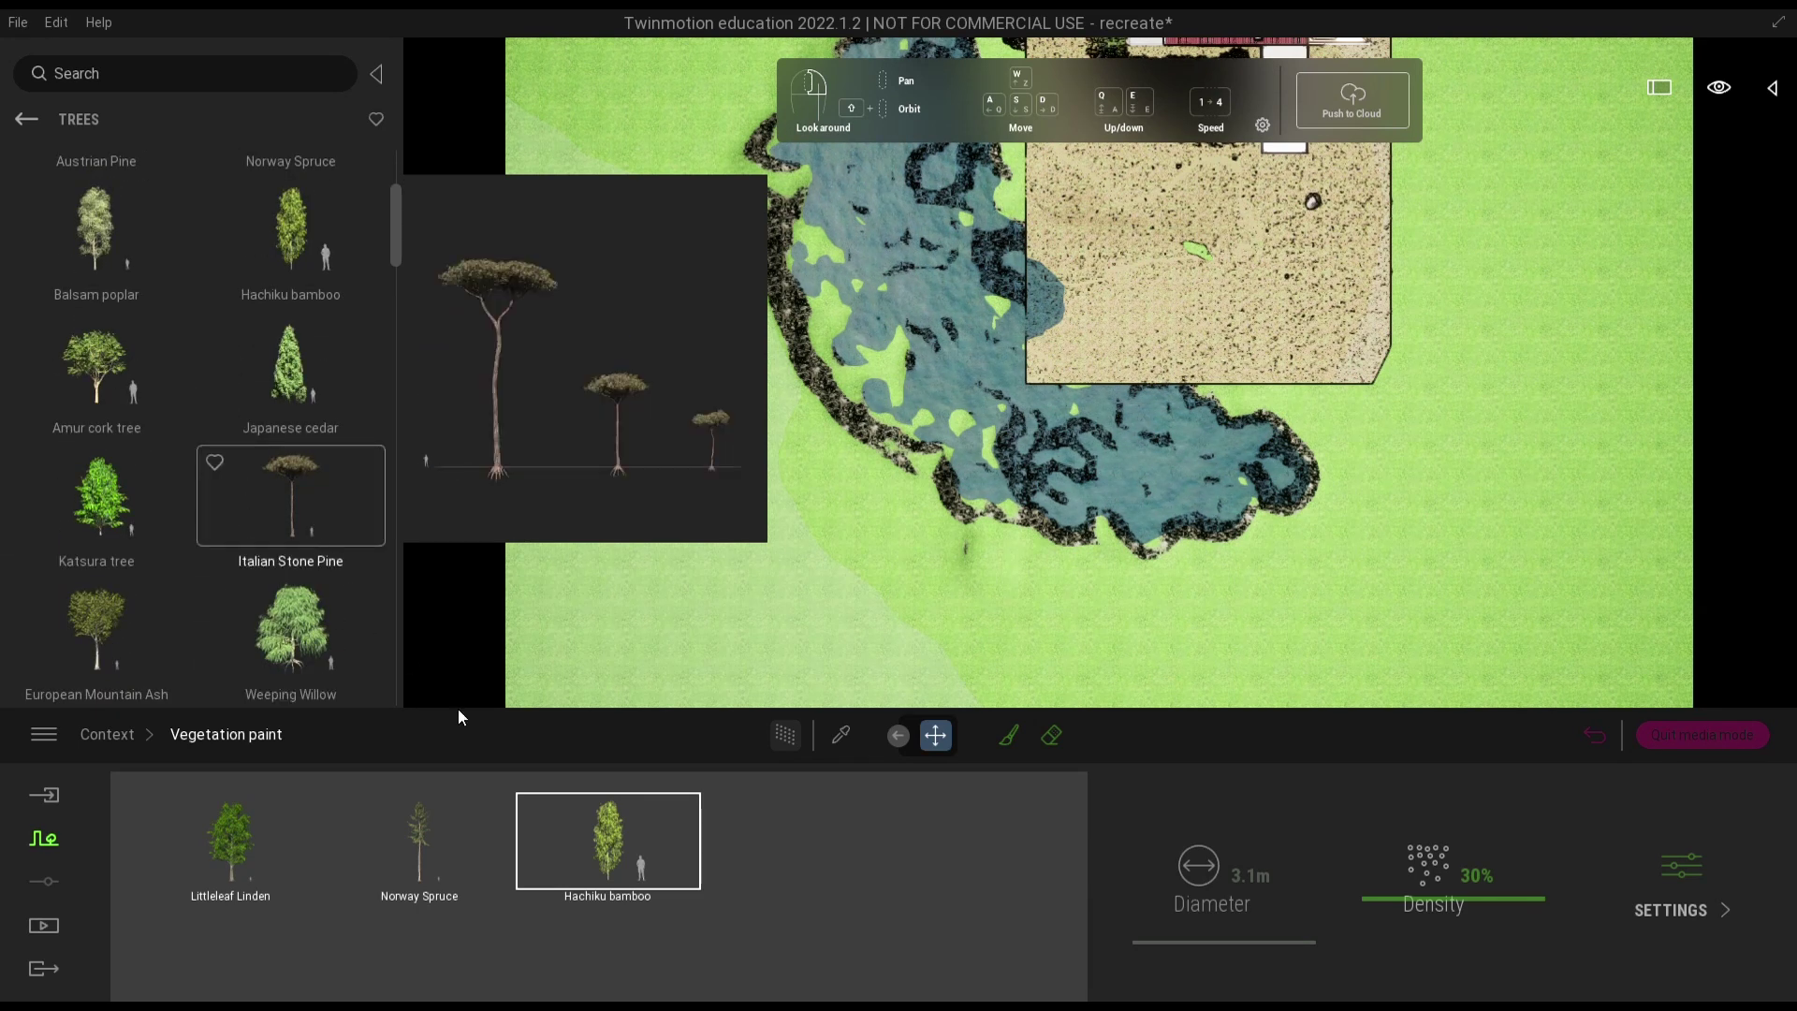
pyautogui.moveTo(459, 717); pyautogui.dragTo(763, 821)
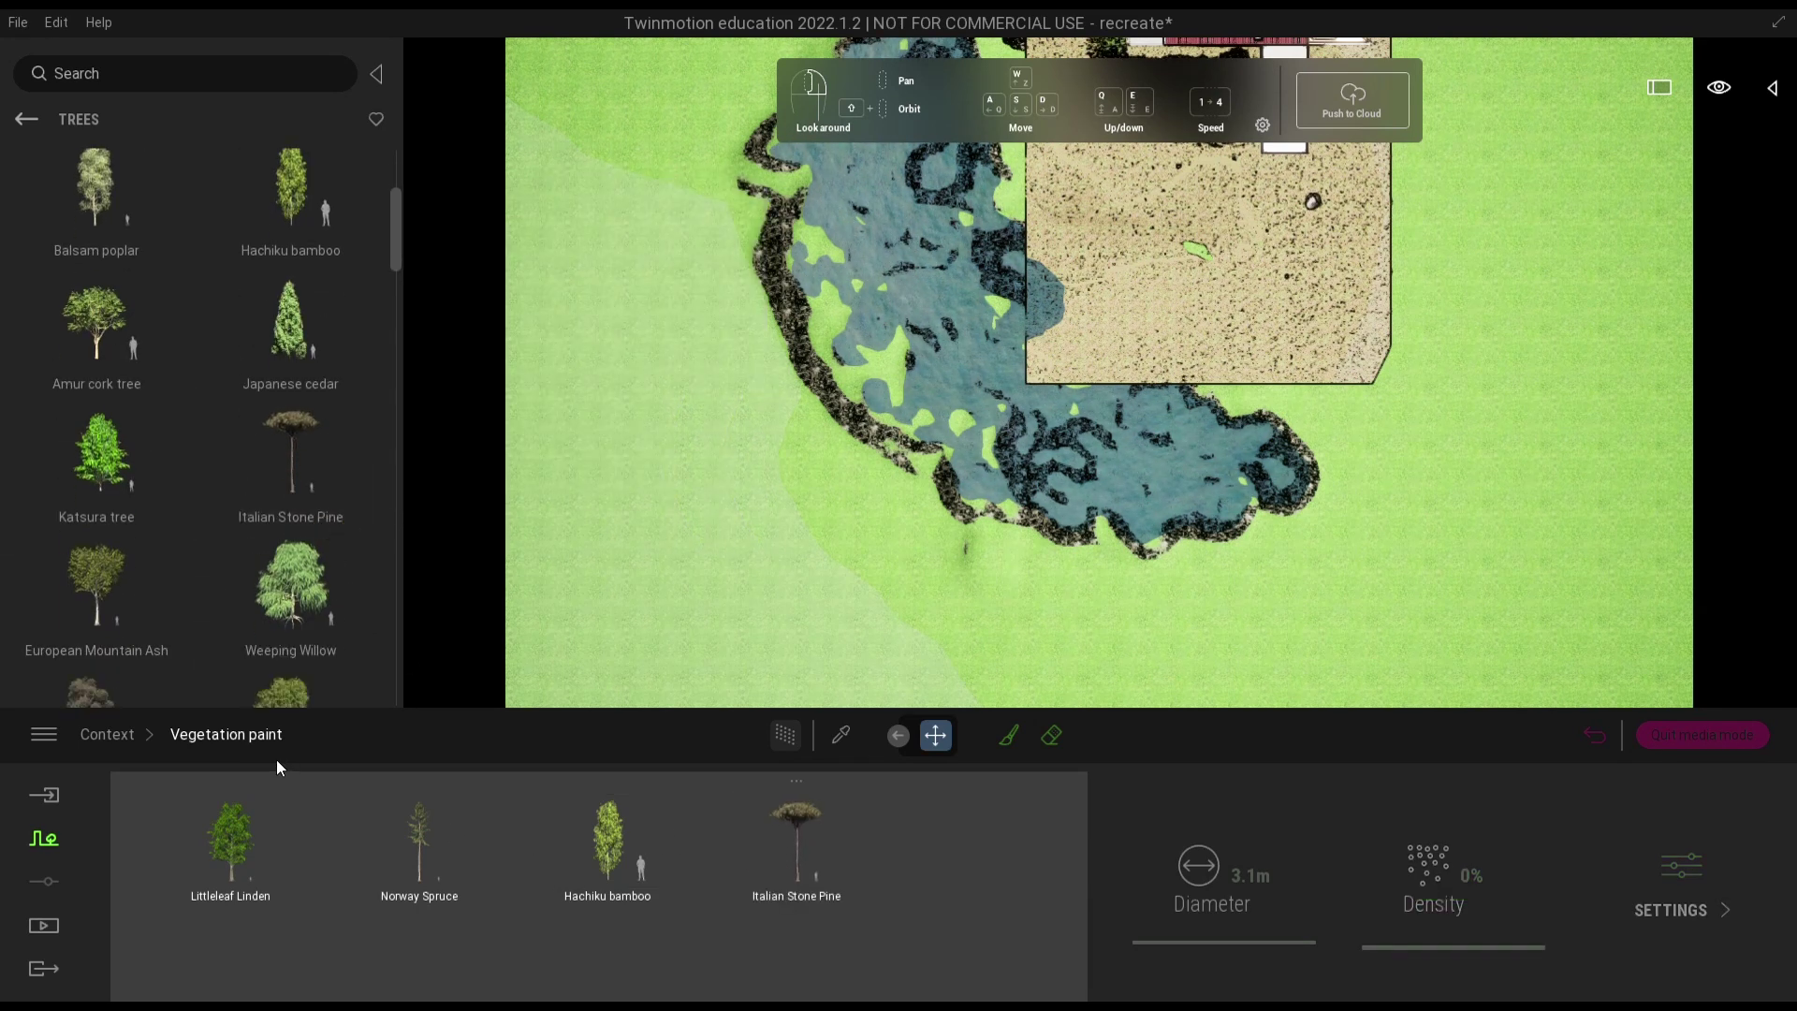
pyautogui.moveTo(90, 599)
pyautogui.mouseDown()
pyautogui.moveTo(411, 913)
pyautogui.moveTo(355, 888)
pyautogui.mouseUp()
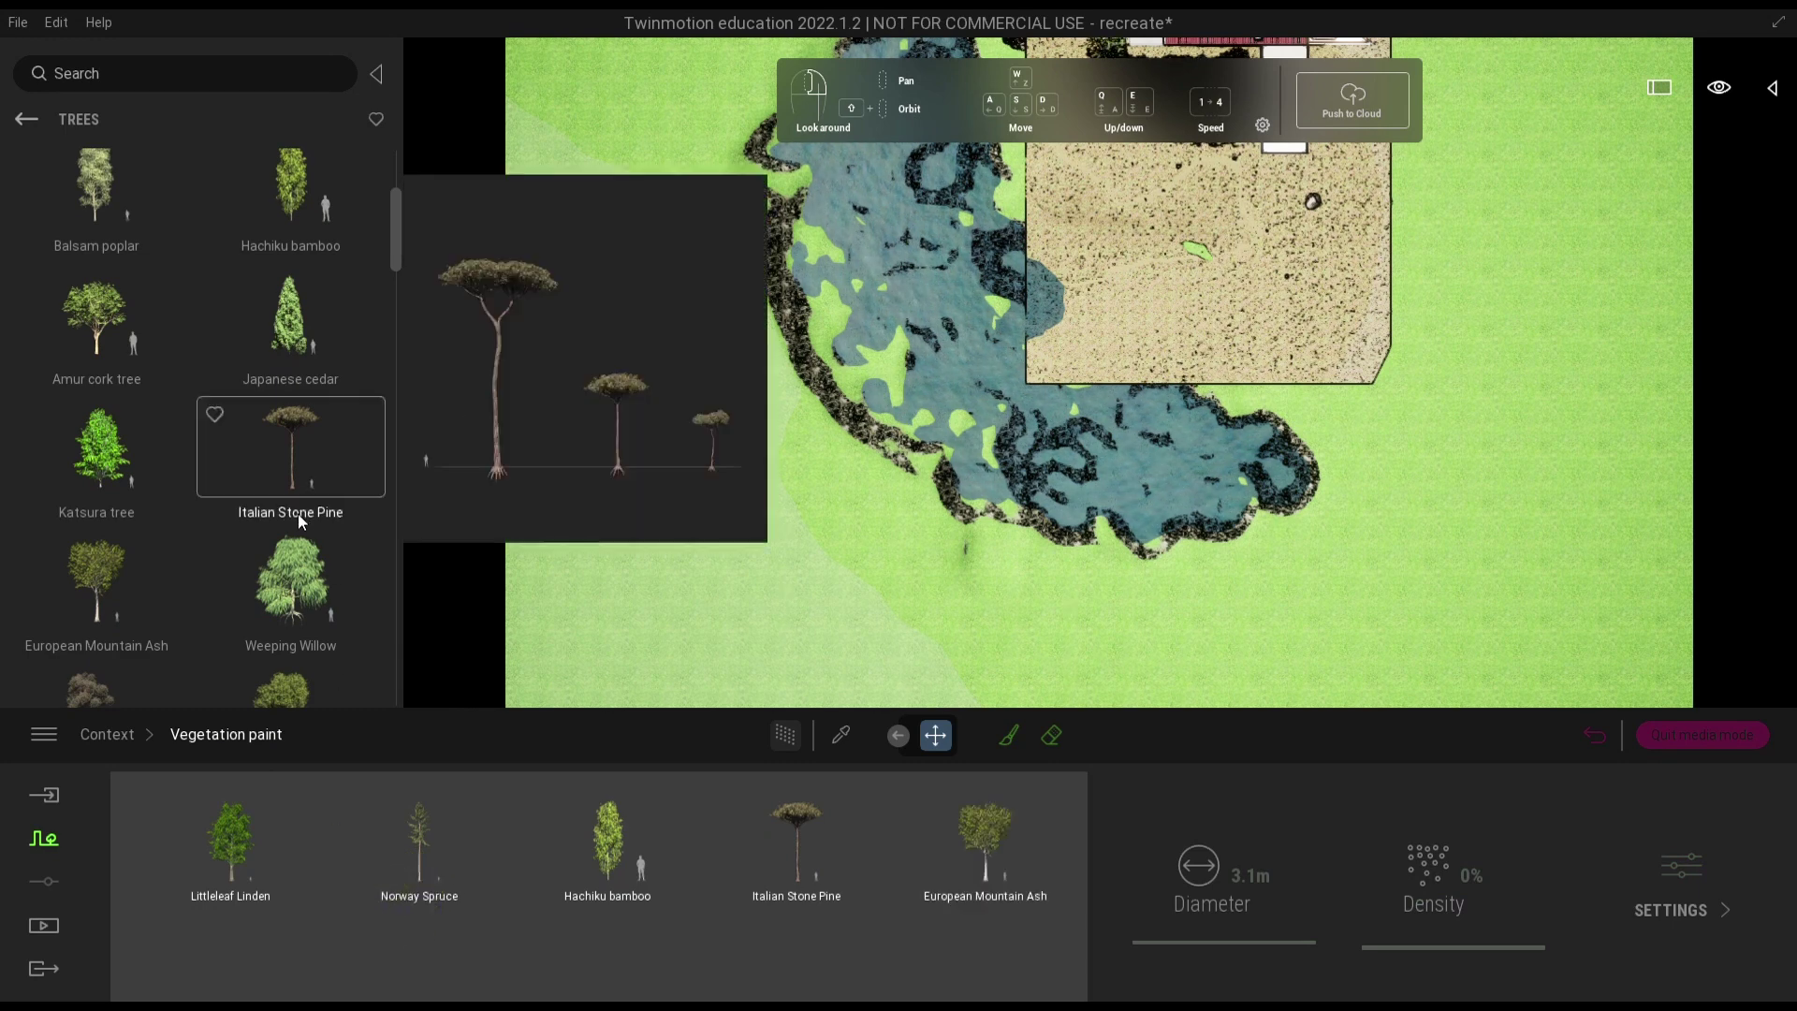
pyautogui.scroll(-2, 282, 582)
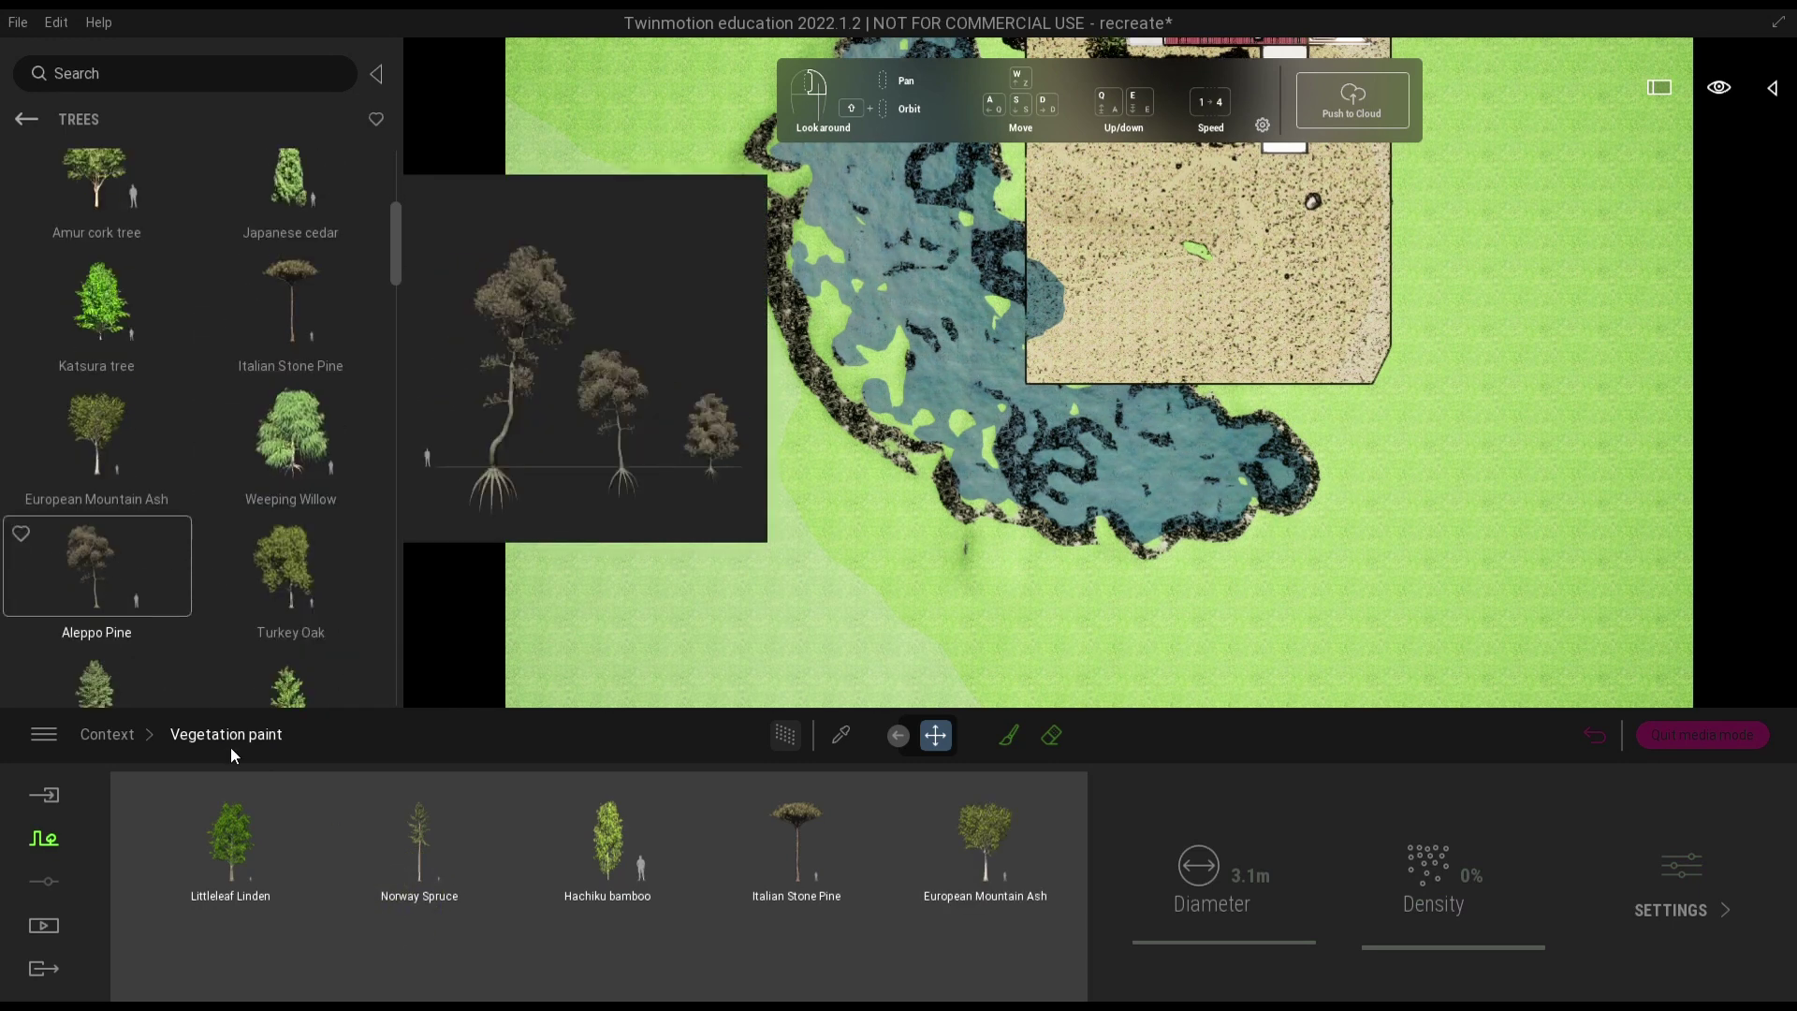
pyautogui.moveTo(232, 748)
pyautogui.mouseDown()
pyautogui.moveTo(392, 931)
pyautogui.moveTo(365, 906)
pyautogui.mouseUp()
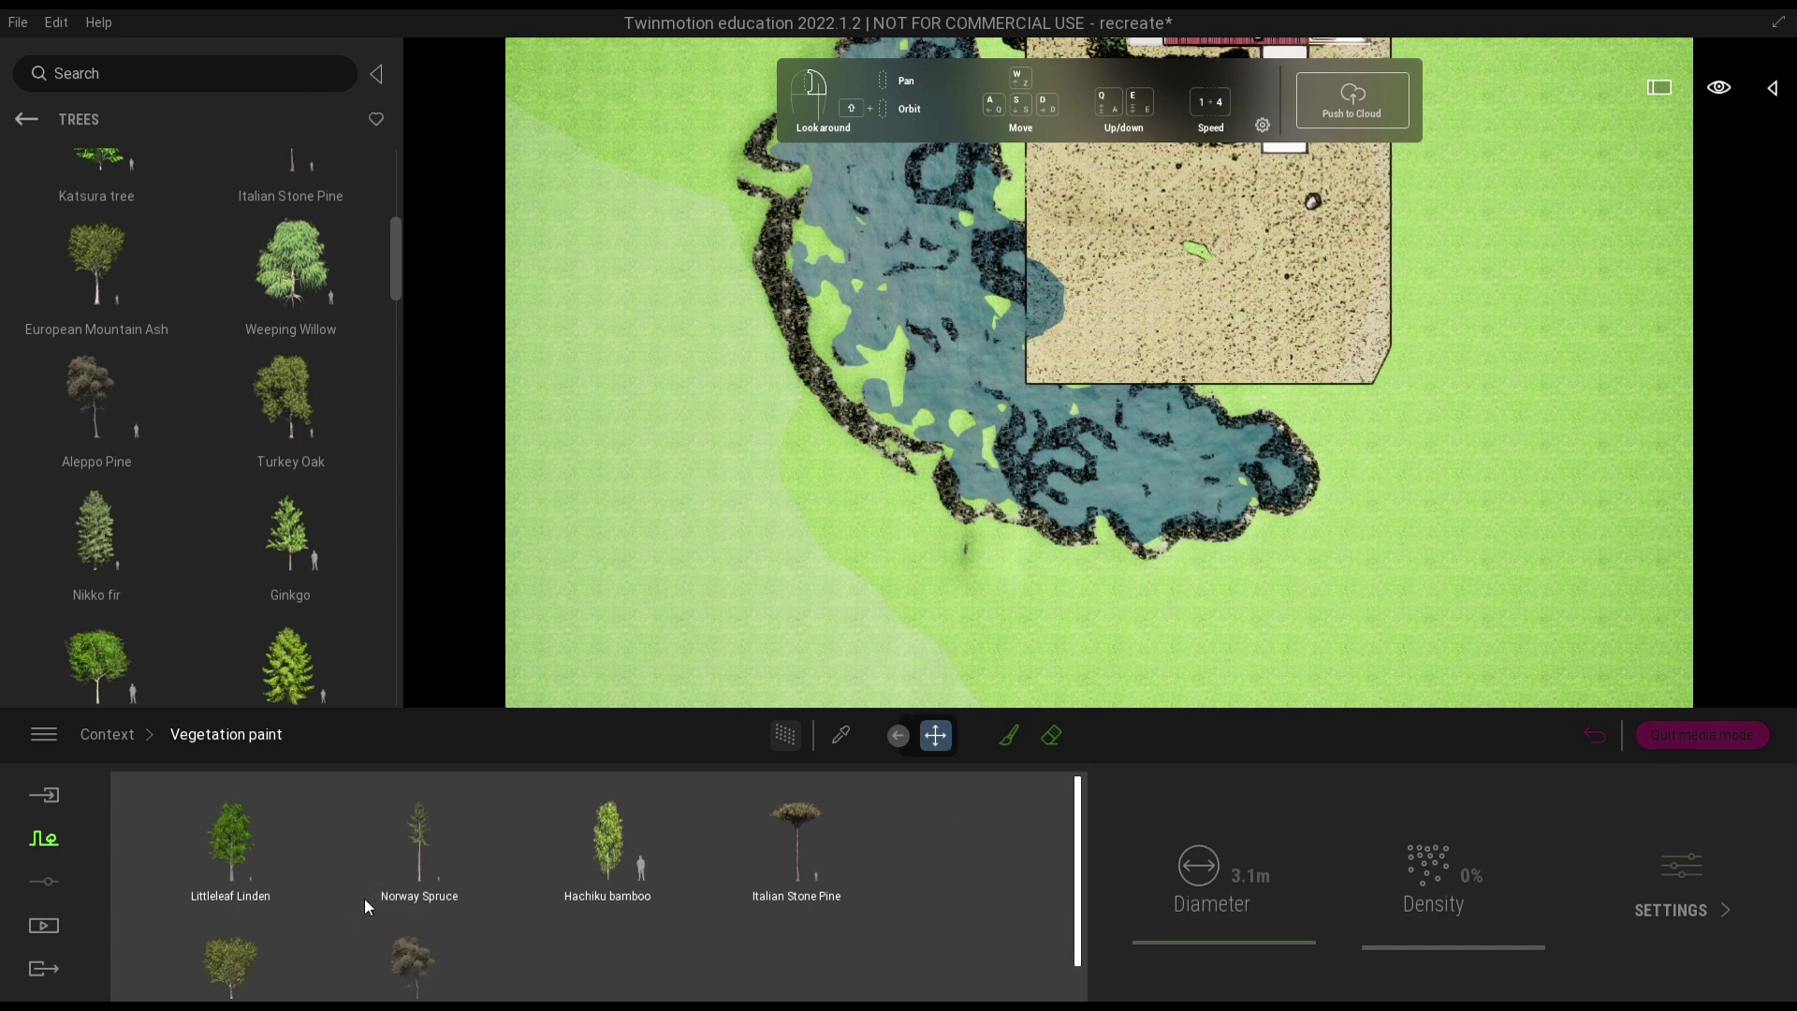
# - Select all six tree species for painting and set the brush diameter to 46.6 m
pyautogui.click(240, 856)
pyautogui.keyDown('ctrl'); pyautogui.click(398, 838); pyautogui.keyUp('ctrl')
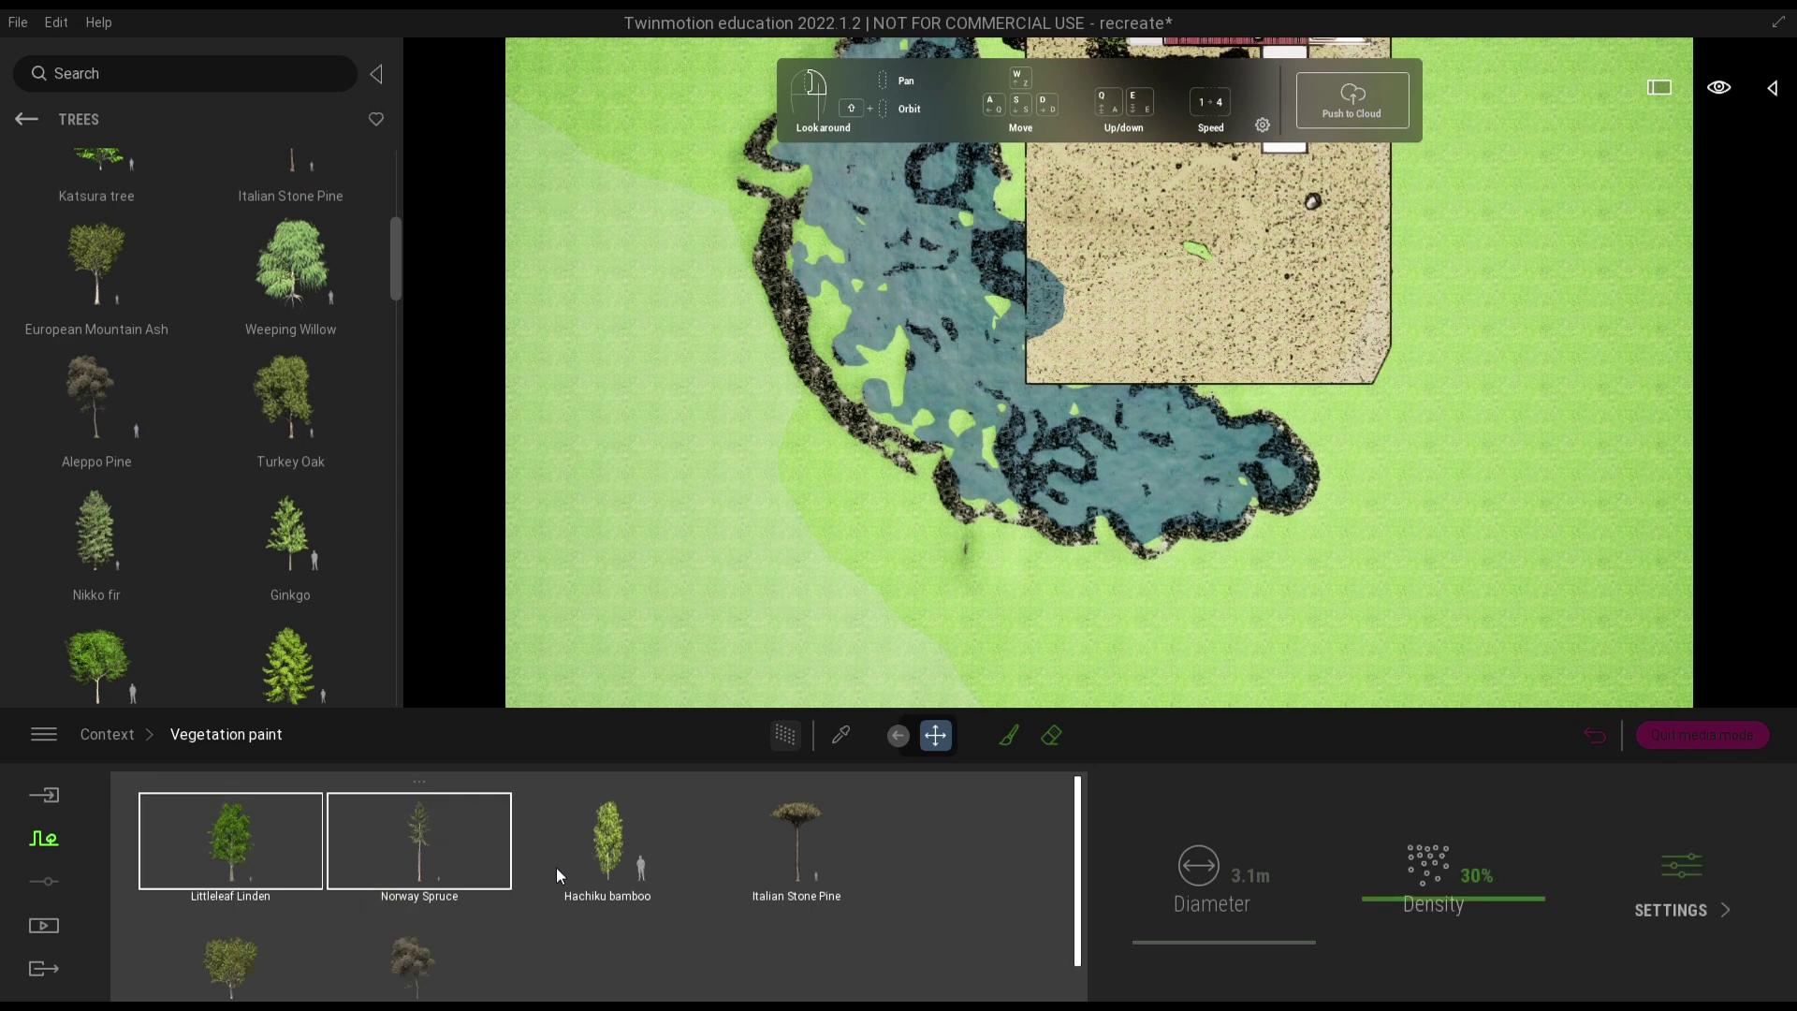
pyautogui.keyDown('ctrl'); pyautogui.click(606, 877); pyautogui.keyUp('ctrl')
pyautogui.keyDown('ctrl'); pyautogui.click(794, 852); pyautogui.keyUp('ctrl')
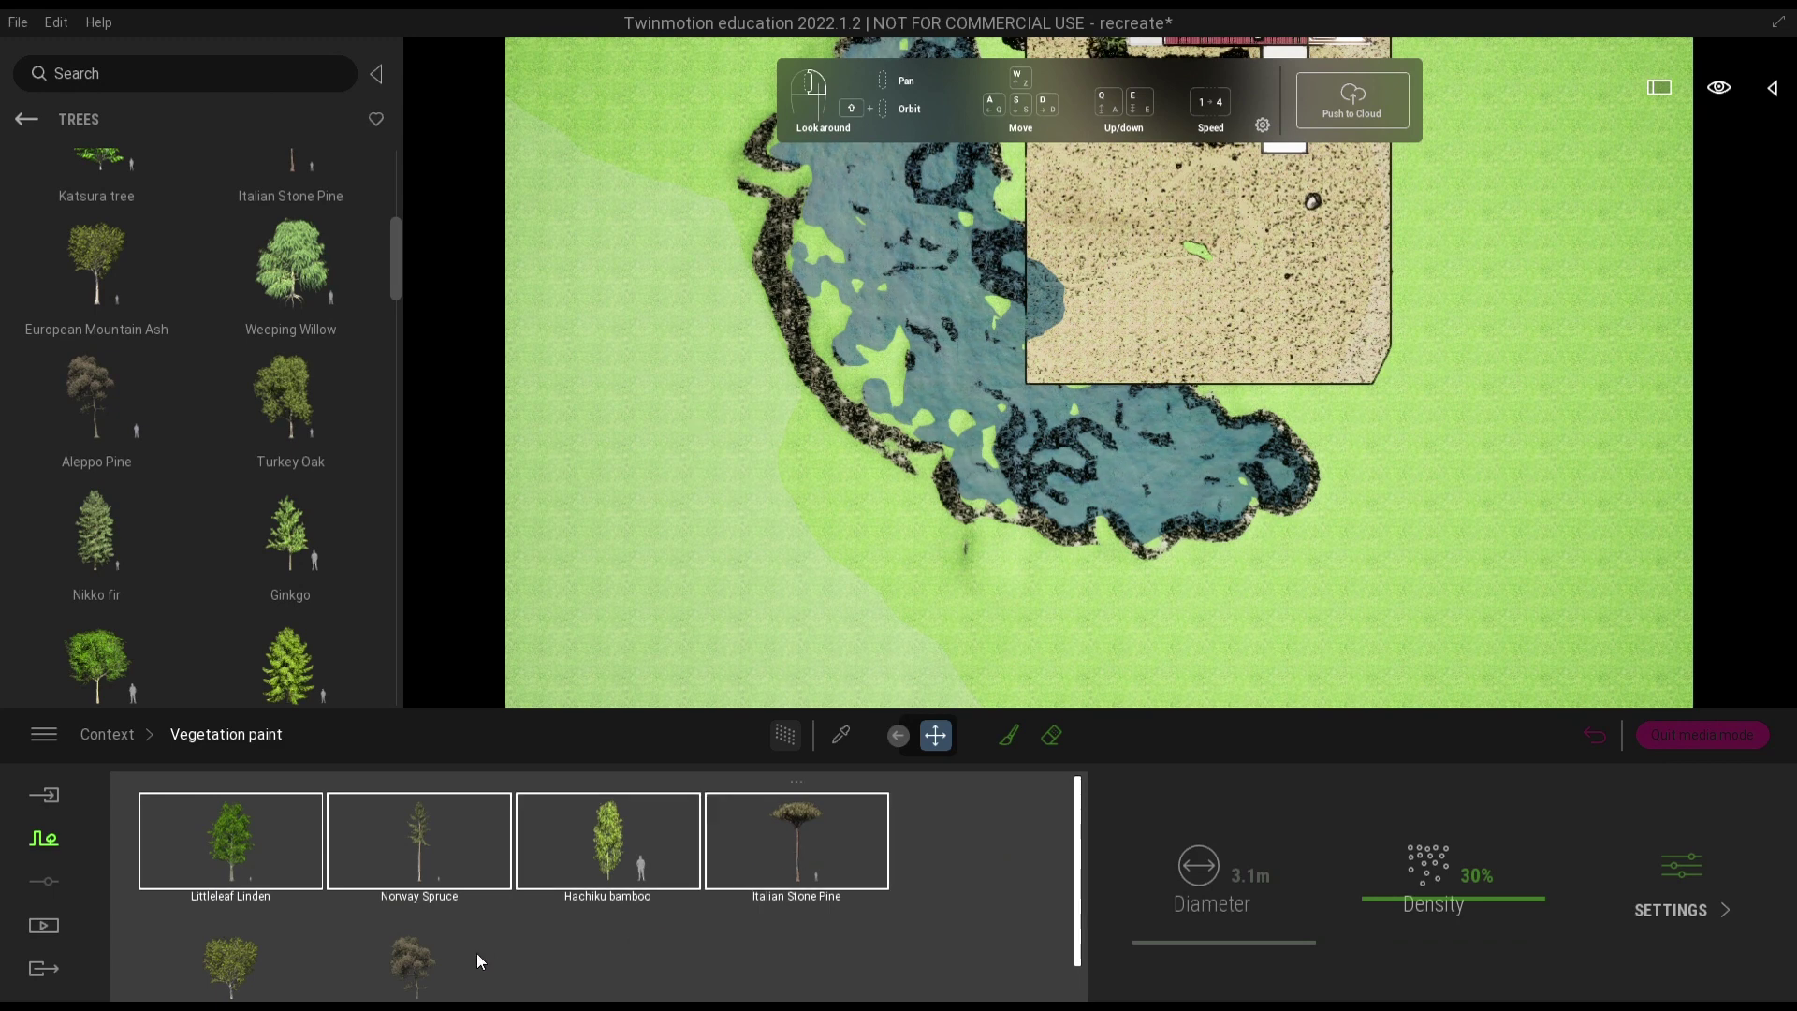
pyautogui.keyDown('ctrl'); pyautogui.click(420, 948); pyautogui.keyUp('ctrl')
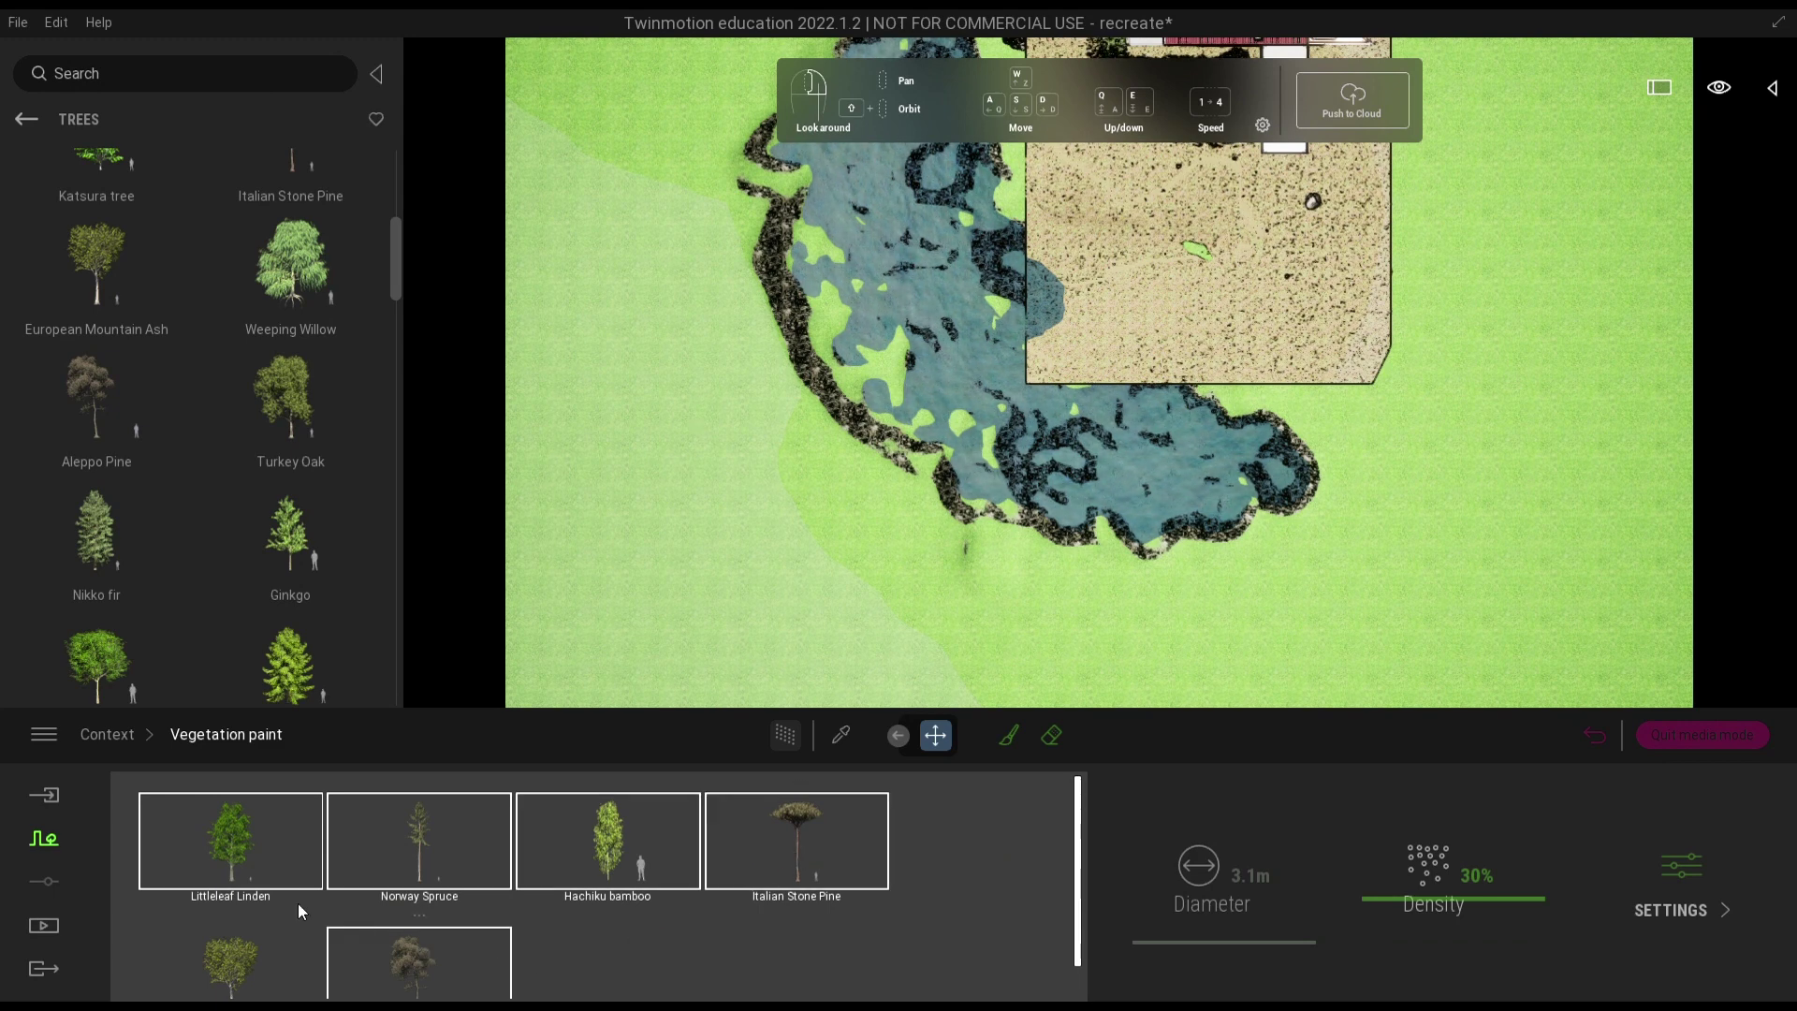
pyautogui.keyDown('ctrl'); pyautogui.click(228, 948); pyautogui.keyUp('ctrl')
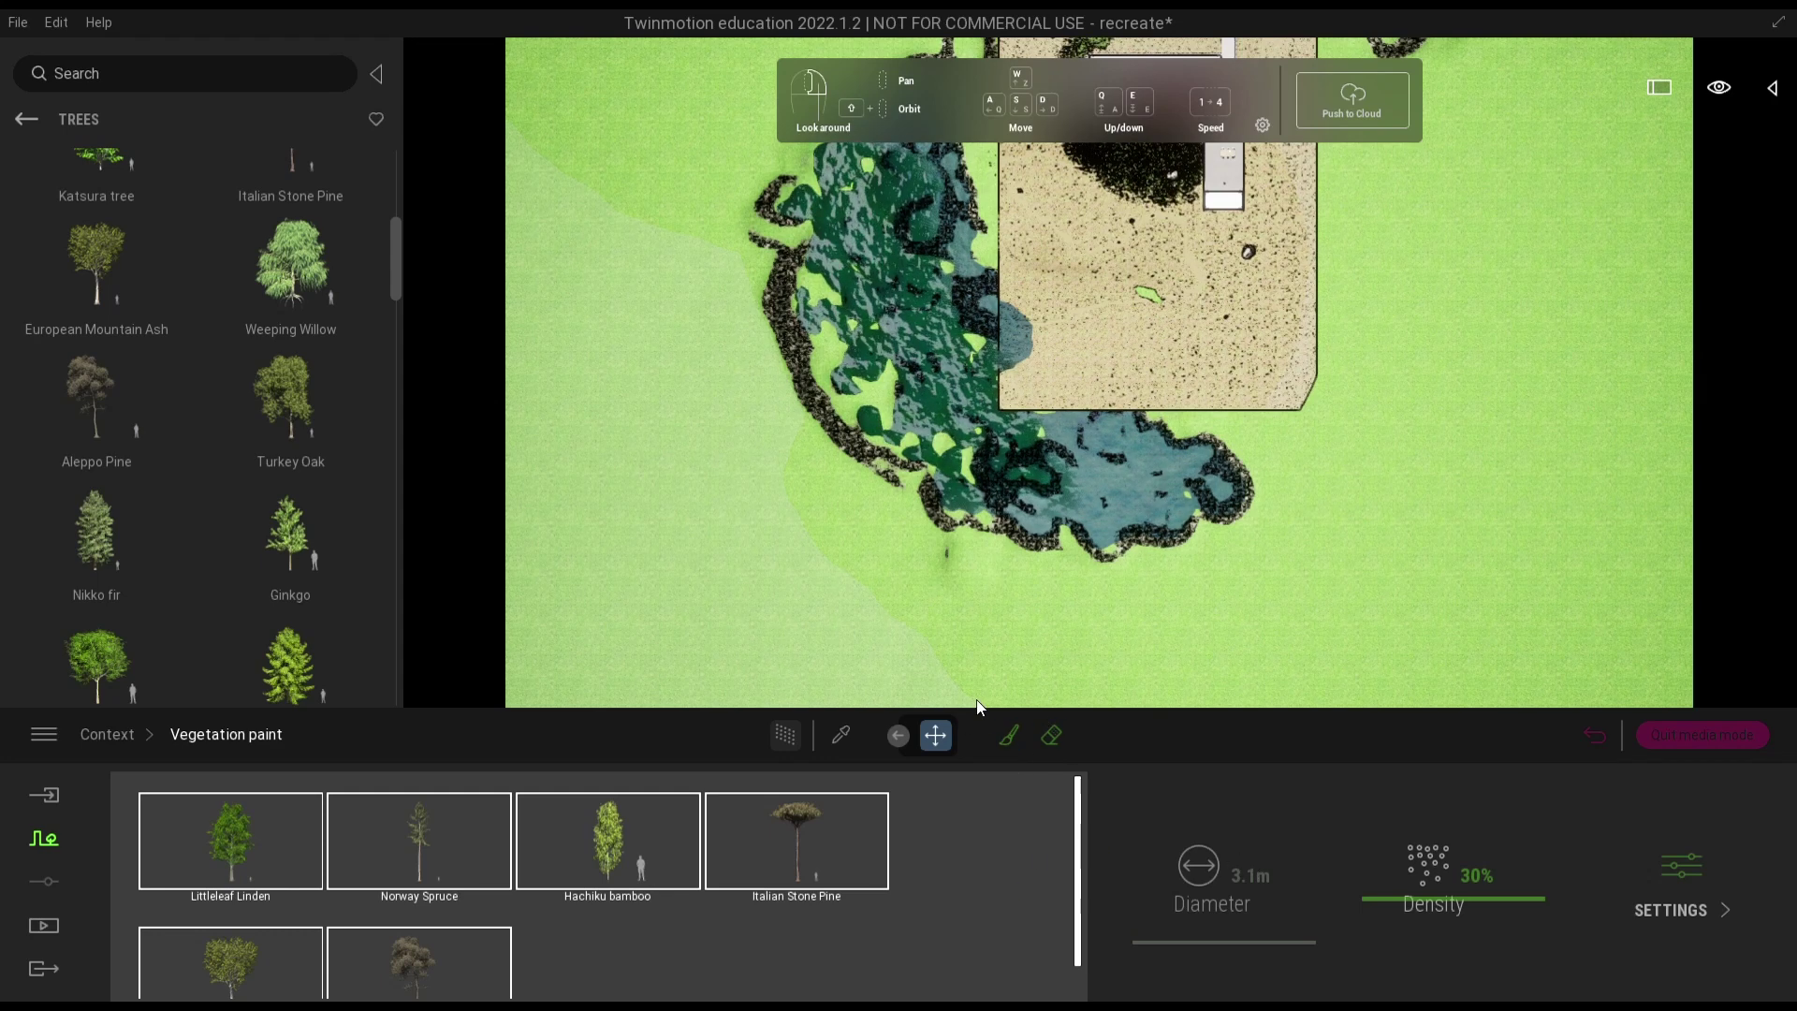
pyautogui.click(1010, 734)
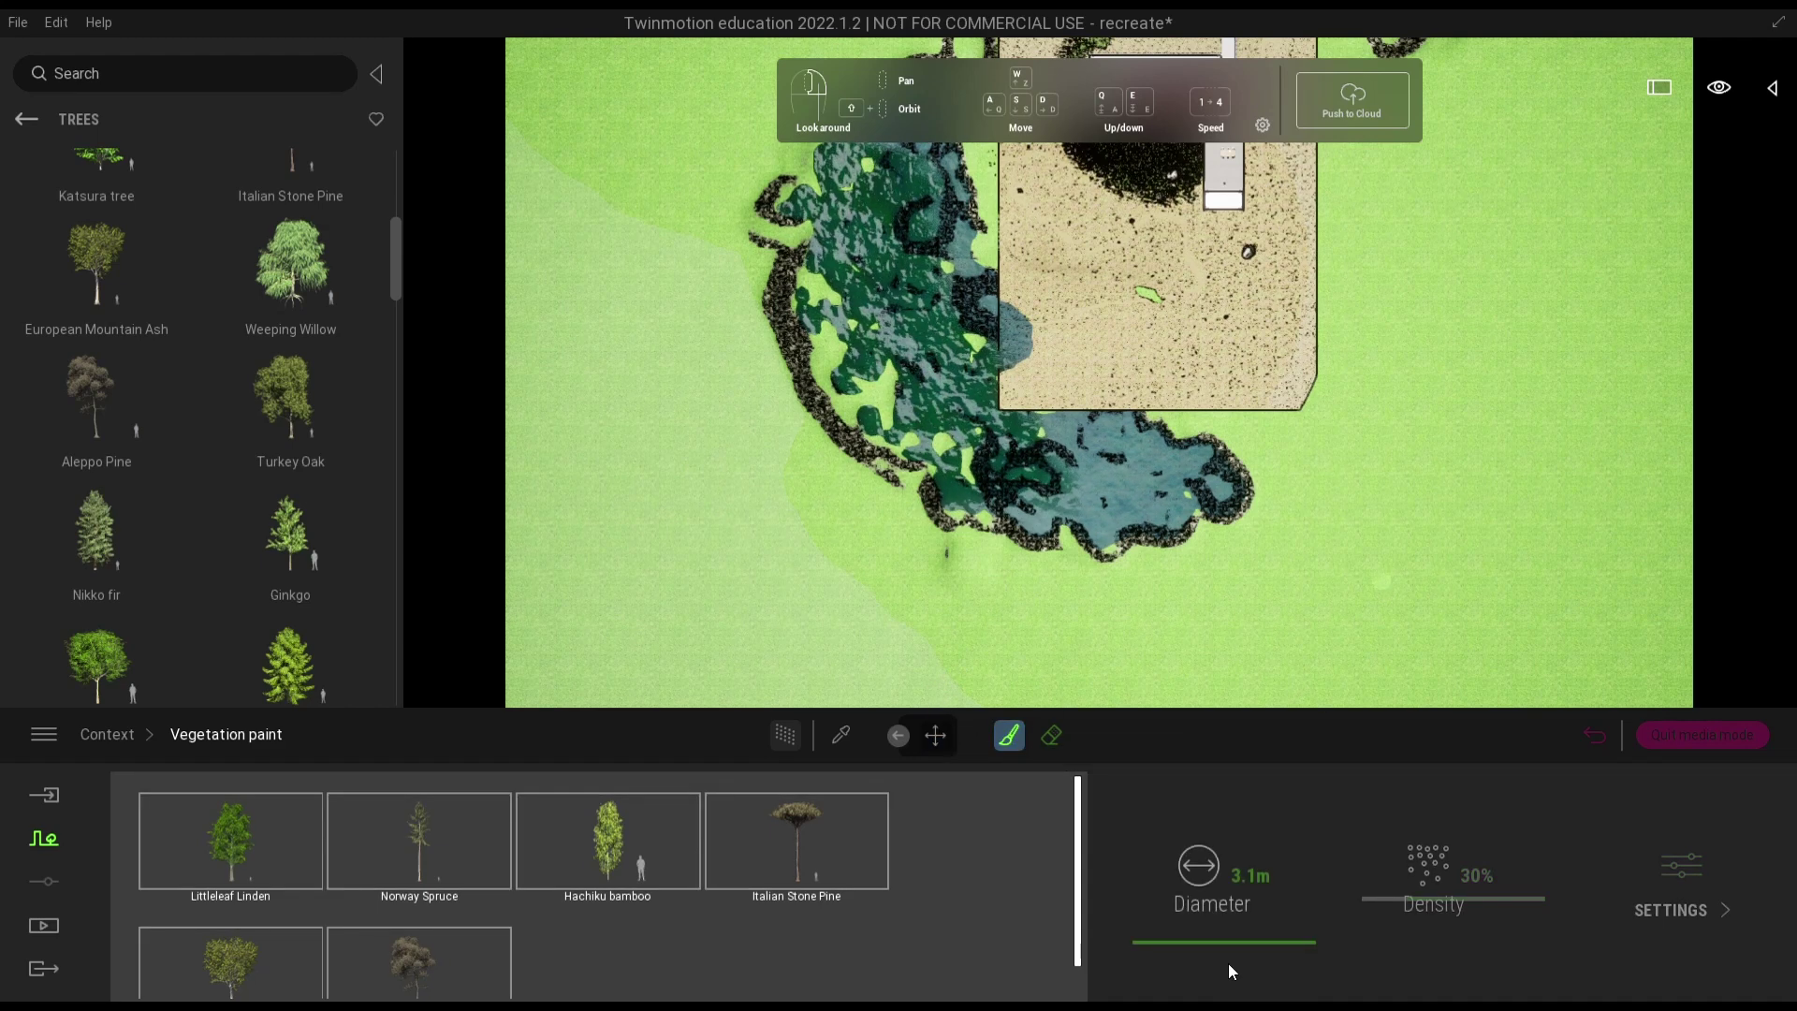
pyautogui.moveTo(1221, 937); pyautogui.dragTo(1225, 871)
pyautogui.click(1225, 872)
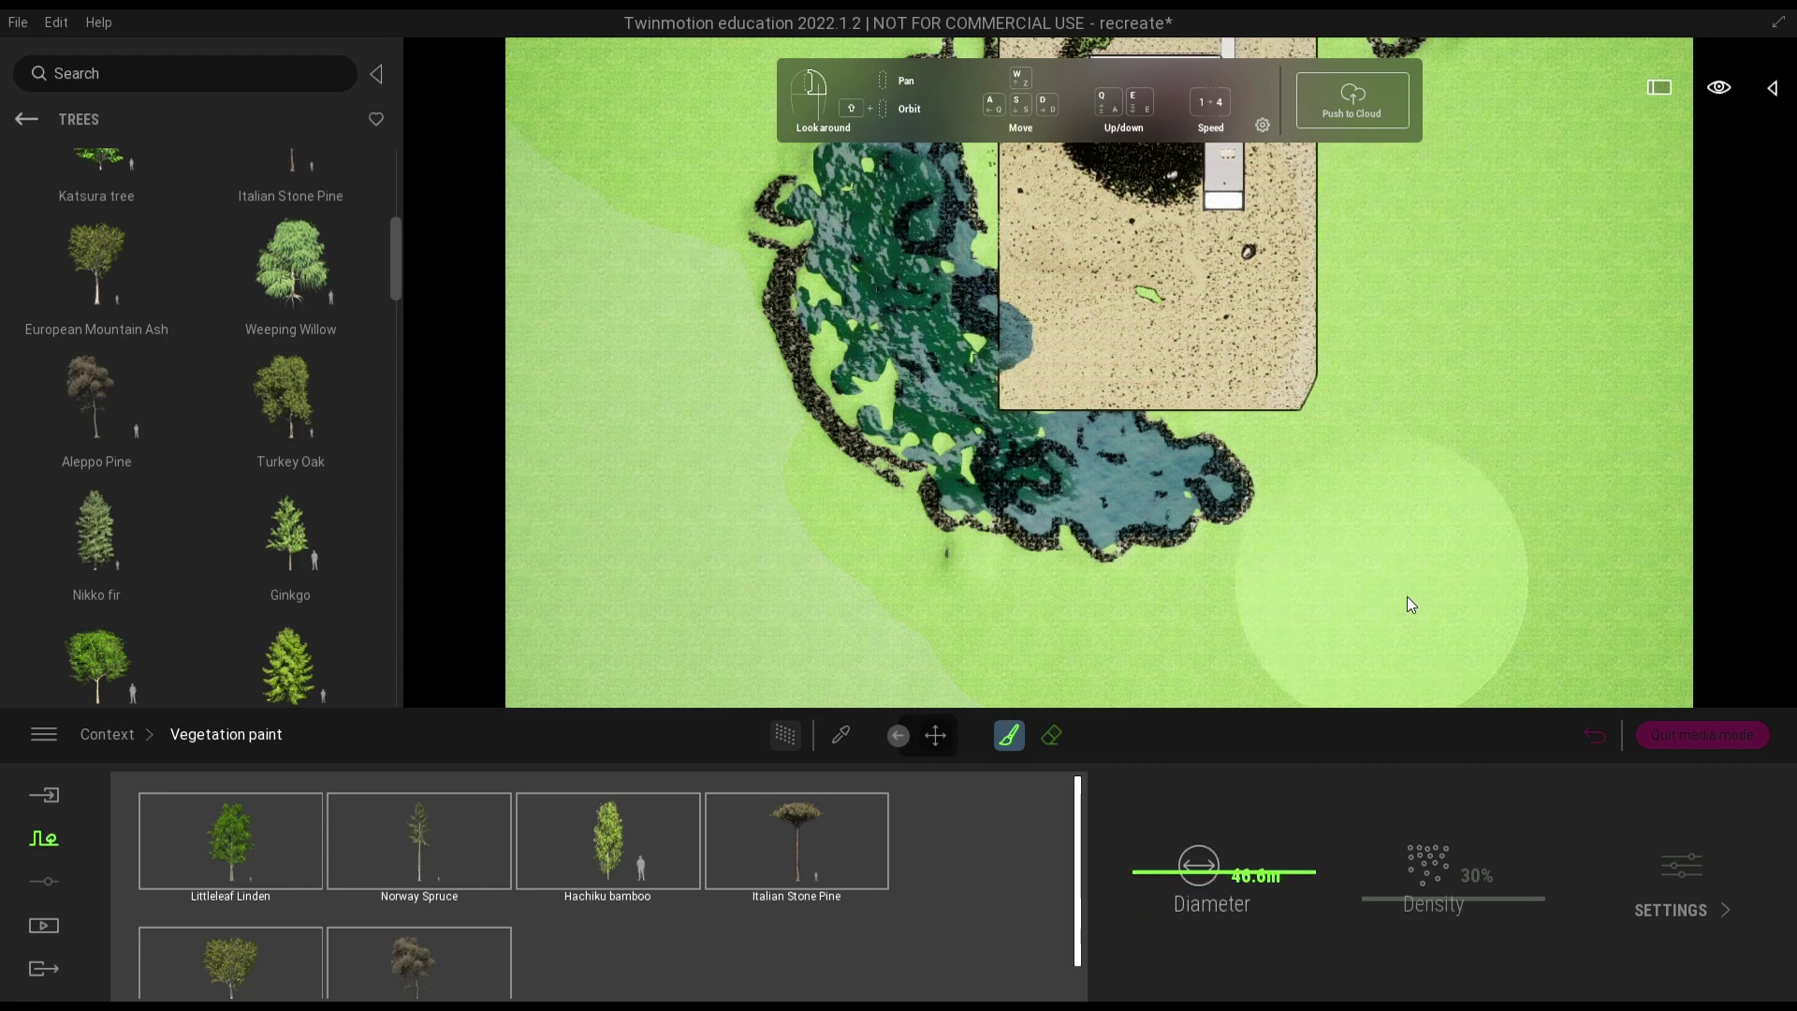
# - Paint the six-species forest mix alongside the house plot and in a wide belt around the pond
pyautogui.moveTo(1534, 574)
pyautogui.mouseDown()
pyautogui.moveTo(1546, 336)
pyautogui.moveTo(1499, 153)
pyautogui.moveTo(1512, 107)
pyautogui.moveTo(1611, 317)
pyautogui.moveTo(1606, 530)
pyautogui.mouseUp()
pyautogui.scroll(-5, 1583, 588)
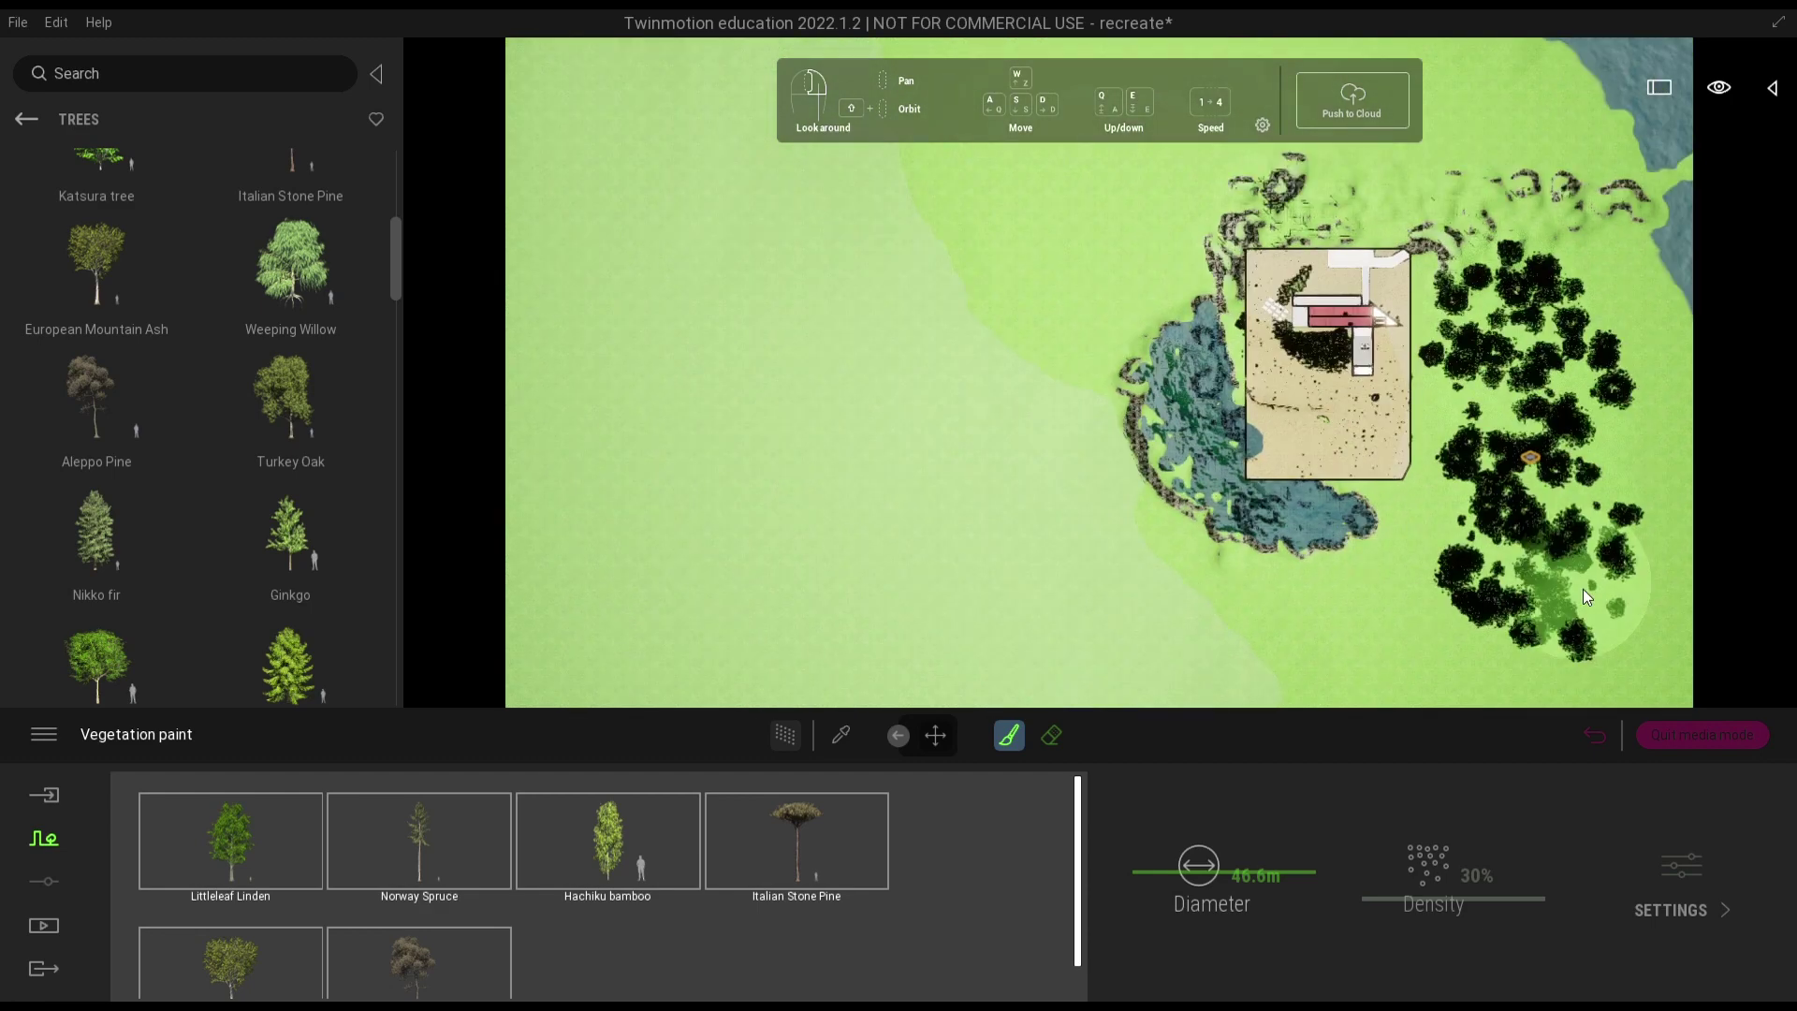
pyautogui.moveTo(1261, 670)
pyautogui.mouseDown()
pyautogui.moveTo(1035, 630)
pyautogui.moveTo(963, 516)
pyautogui.moveTo(979, 353)
pyautogui.moveTo(1080, 206)
pyautogui.moveTo(1052, 217)
pyautogui.mouseUp()
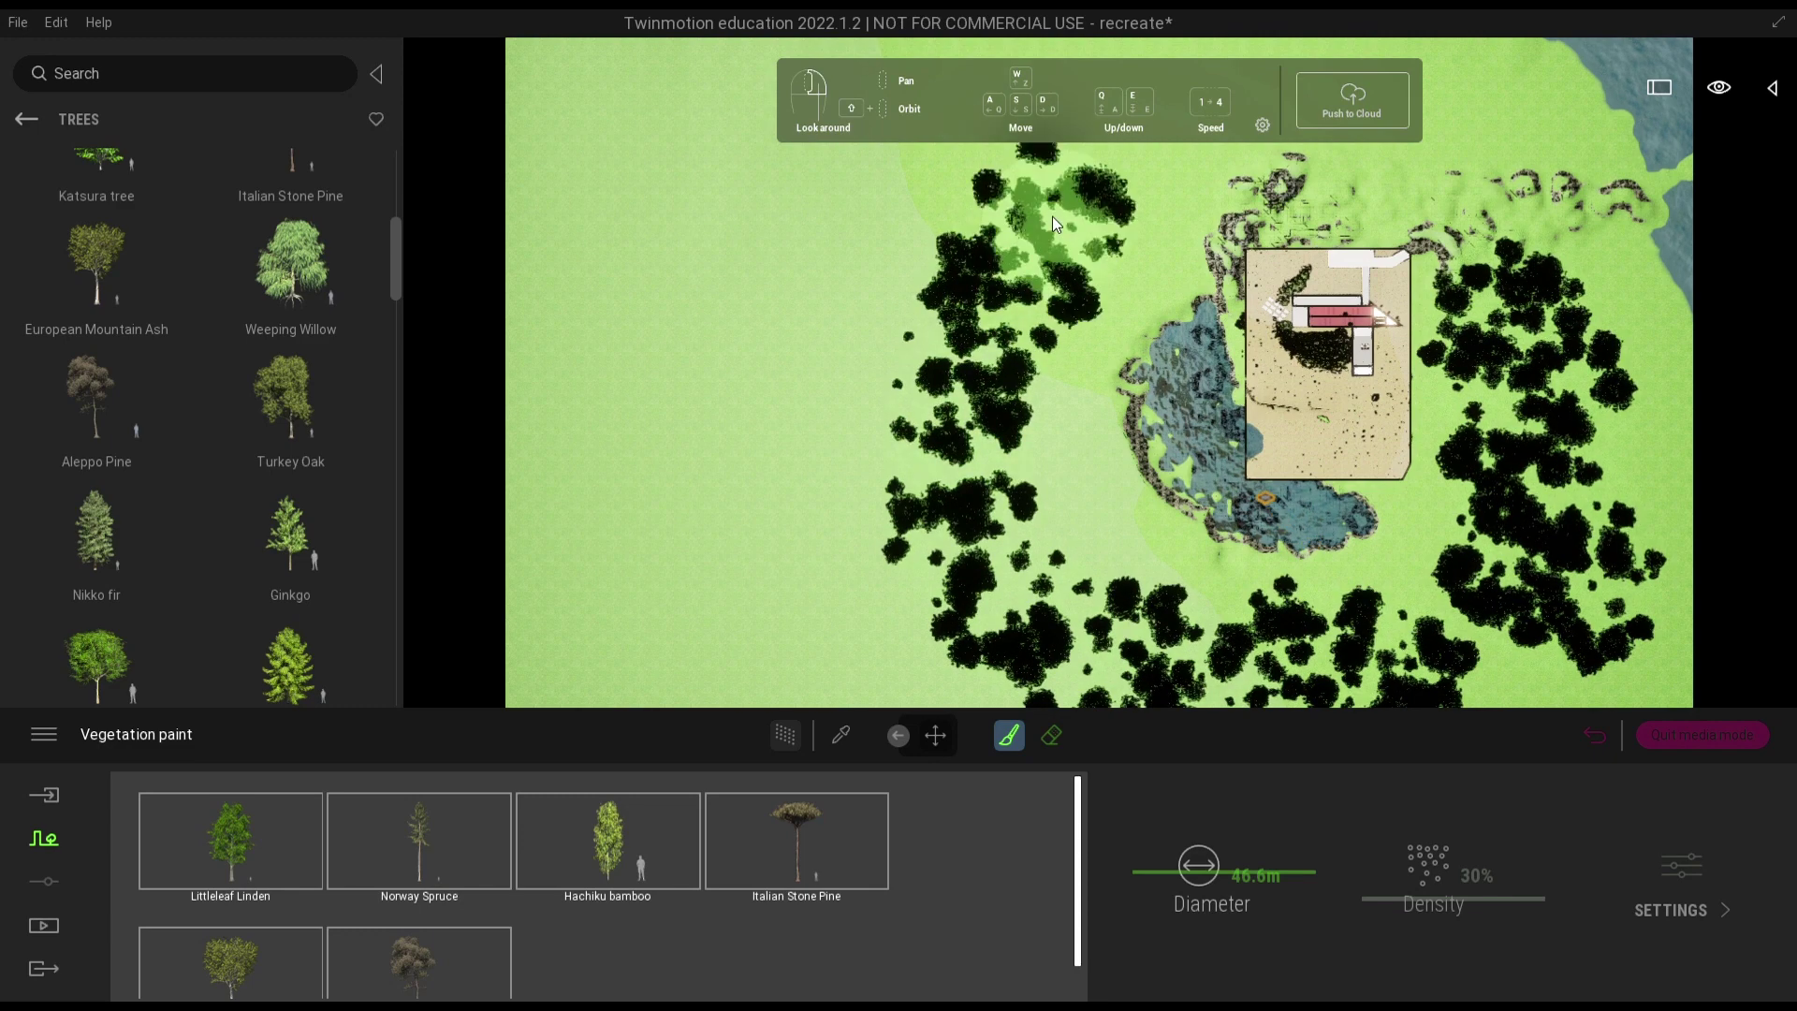
pyautogui.moveTo(807, 559); pyautogui.dragTo(889, 690)
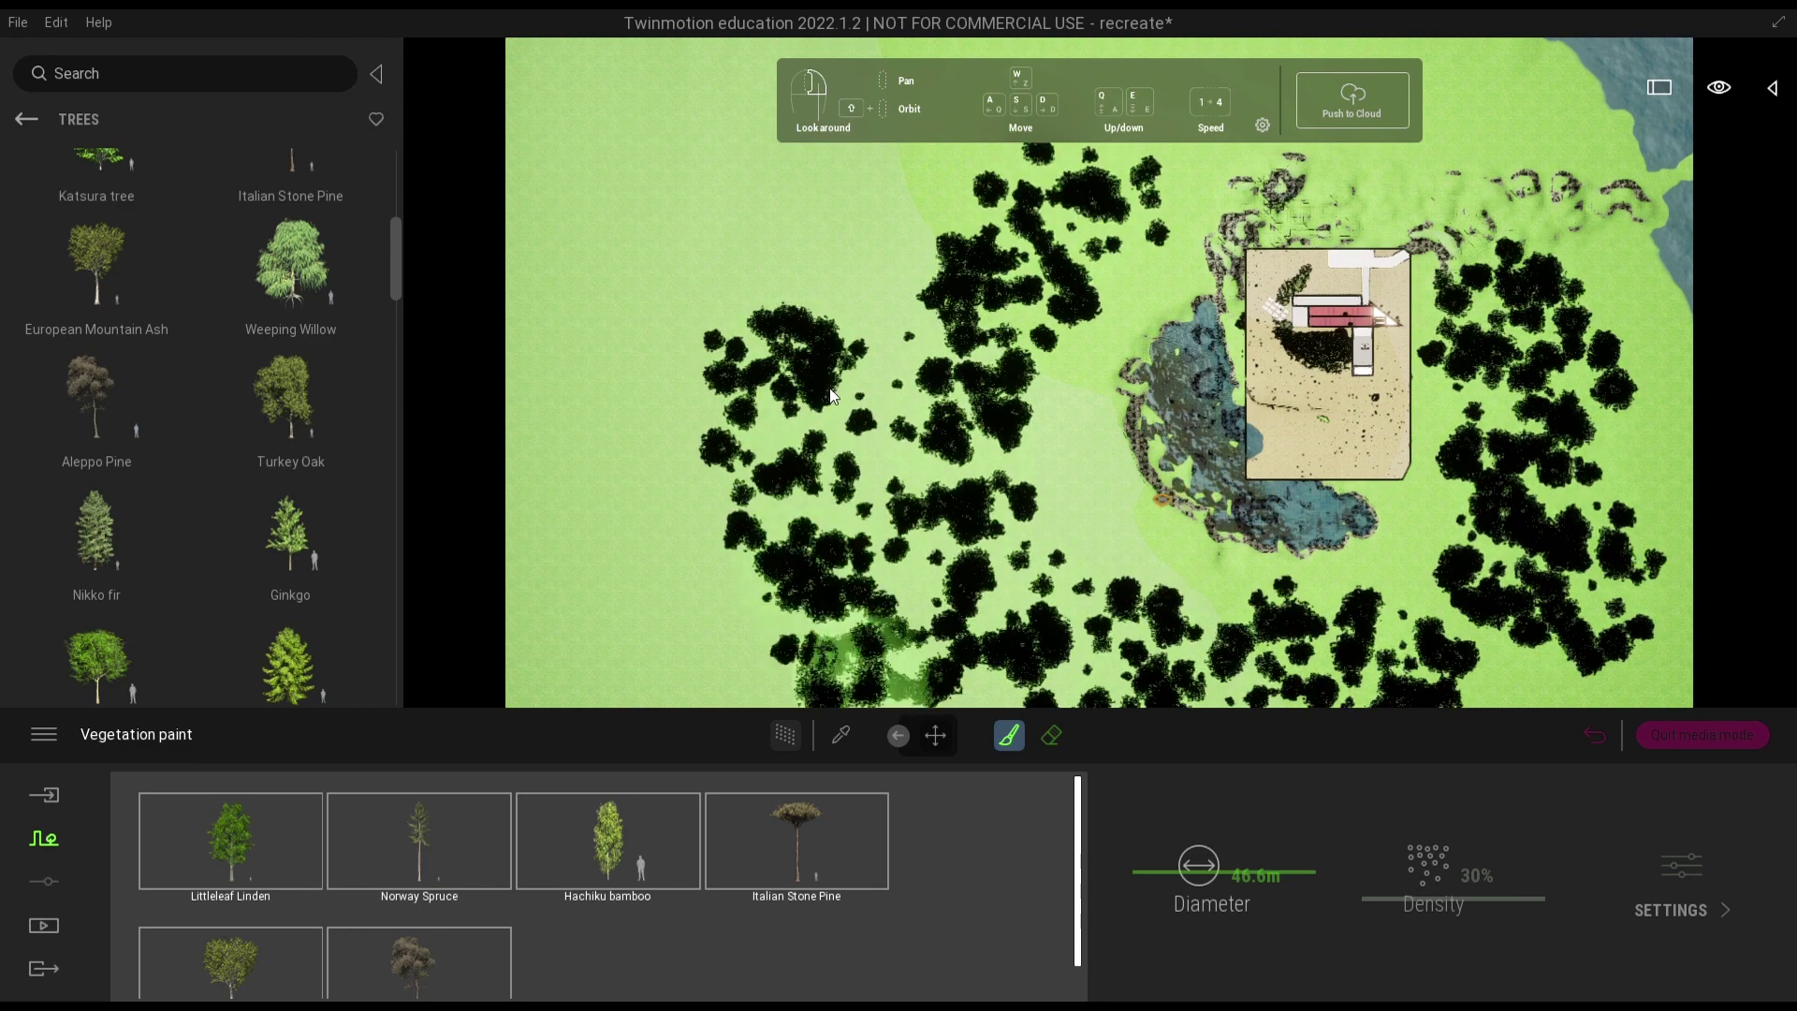
pyautogui.moveTo(812, 414)
pyautogui.mouseDown()
pyautogui.moveTo(902, 371)
pyautogui.moveTo(1003, 526)
pyautogui.moveTo(931, 497)
pyautogui.mouseUp()
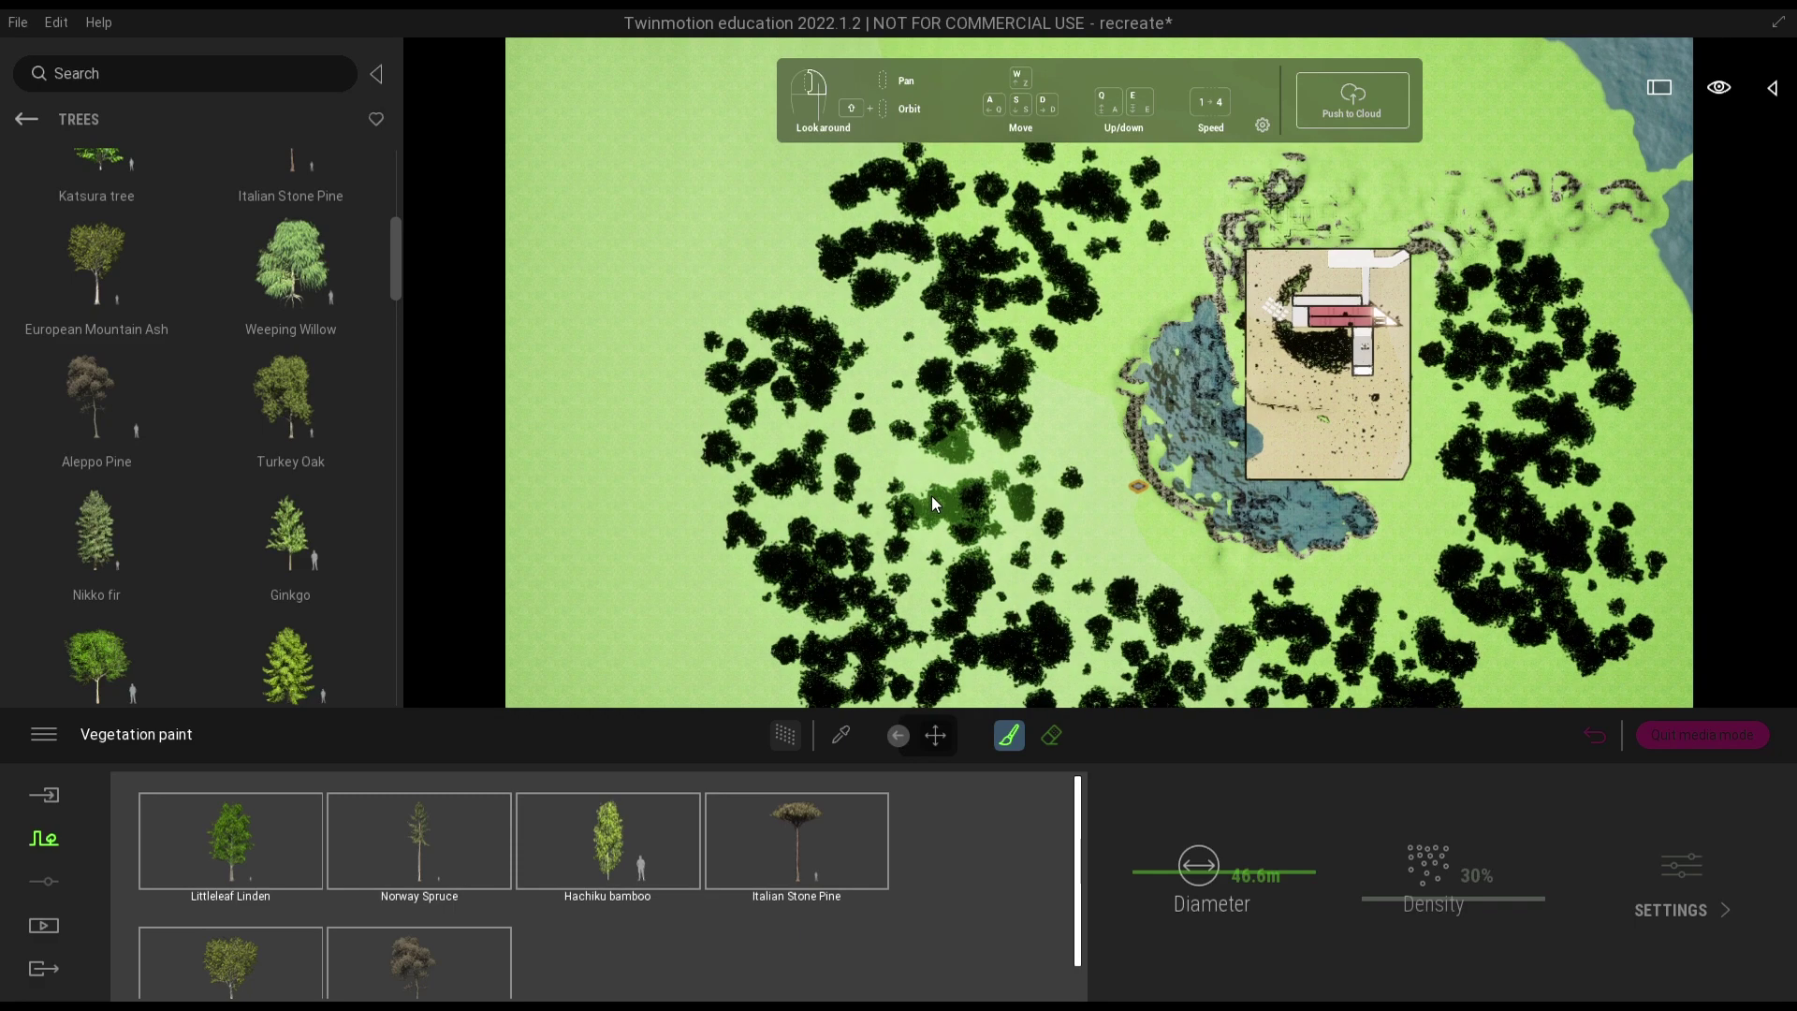
pyautogui.press('Escape')
# - Paint the same mixed trees over the open terrain behind the house, between the existing forest and the shoreline
pyautogui.scroll(3, 931, 497)
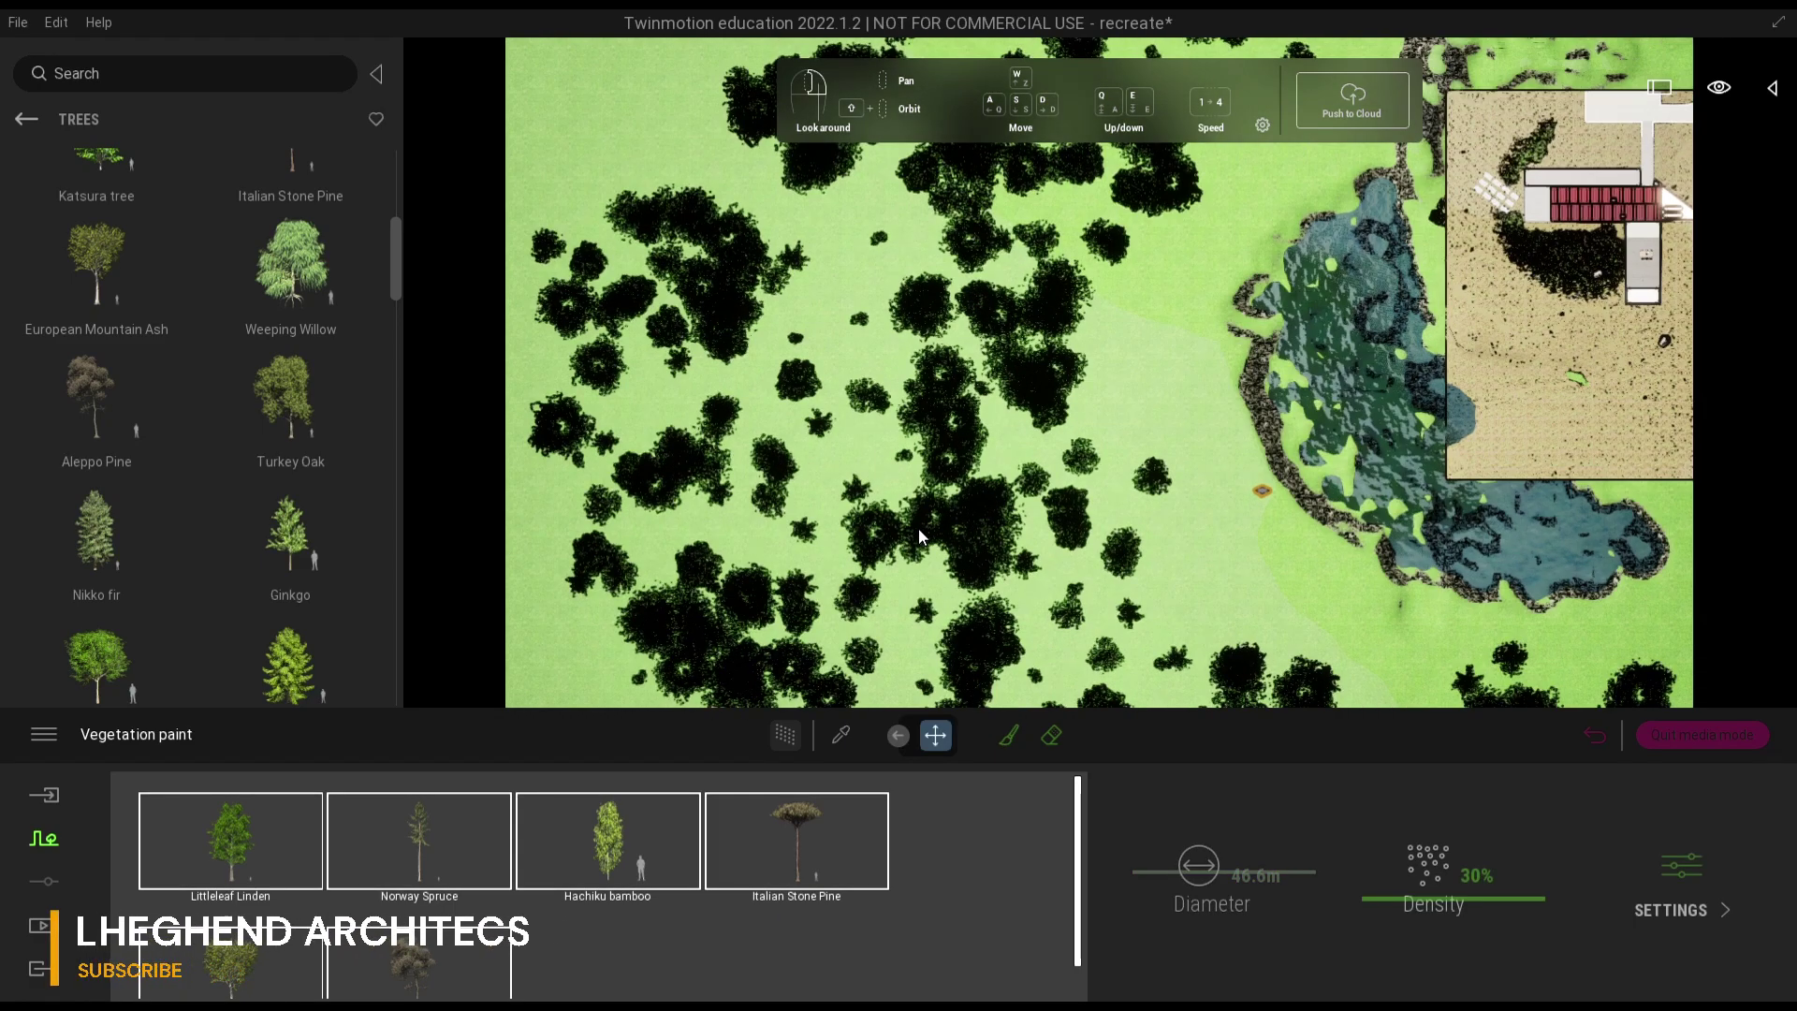
pyautogui.scroll(-5, 919, 527)
pyautogui.scroll(-2, 919, 533)
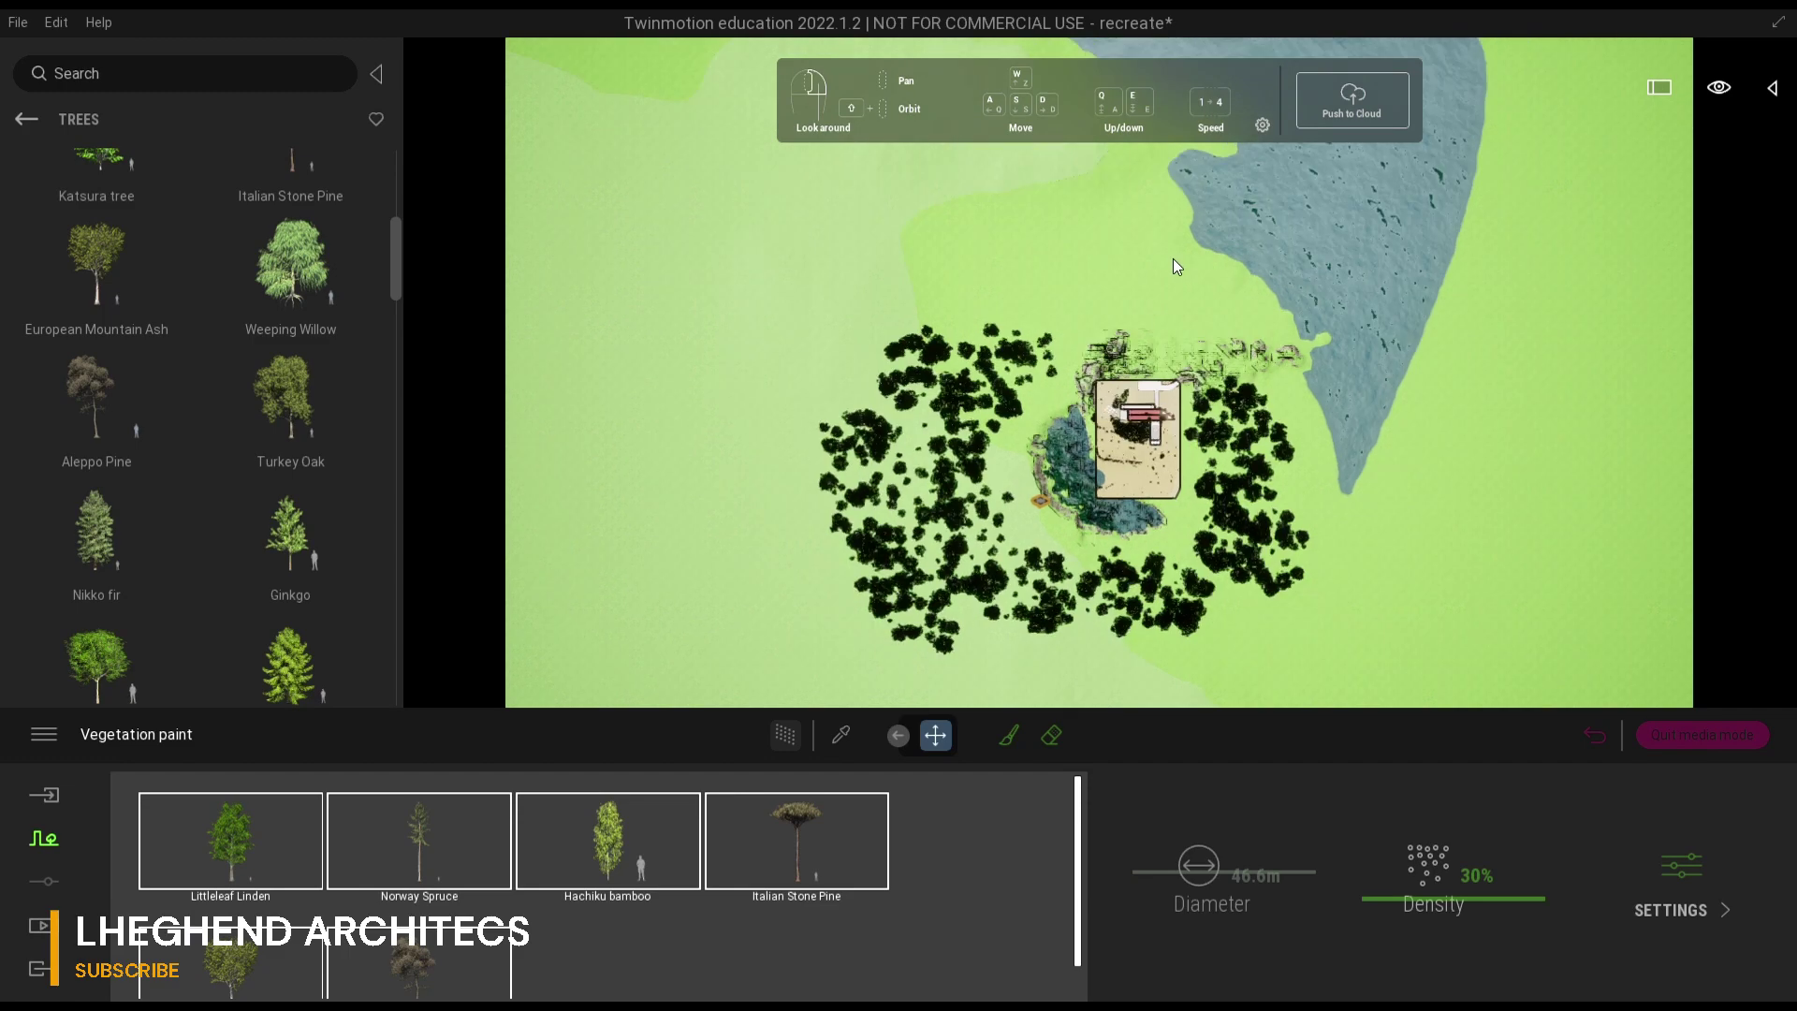
pyautogui.scroll(5, 1173, 272)
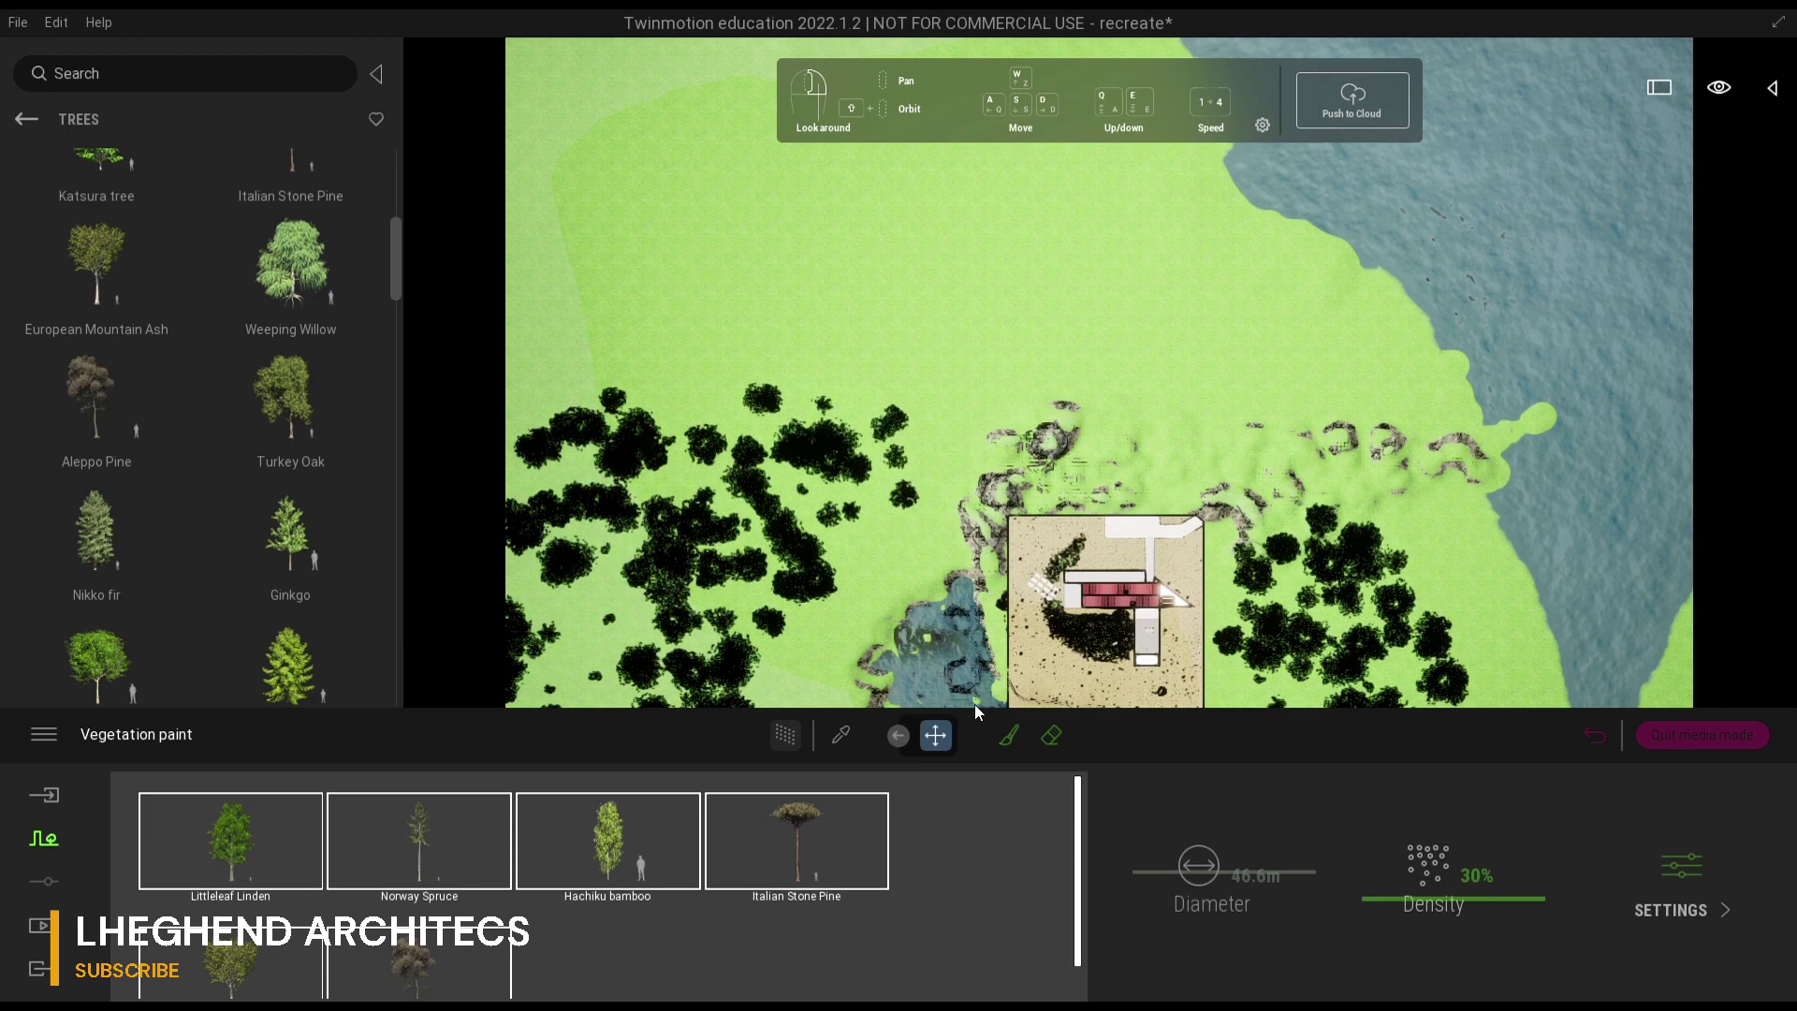
pyautogui.click(1008, 737)
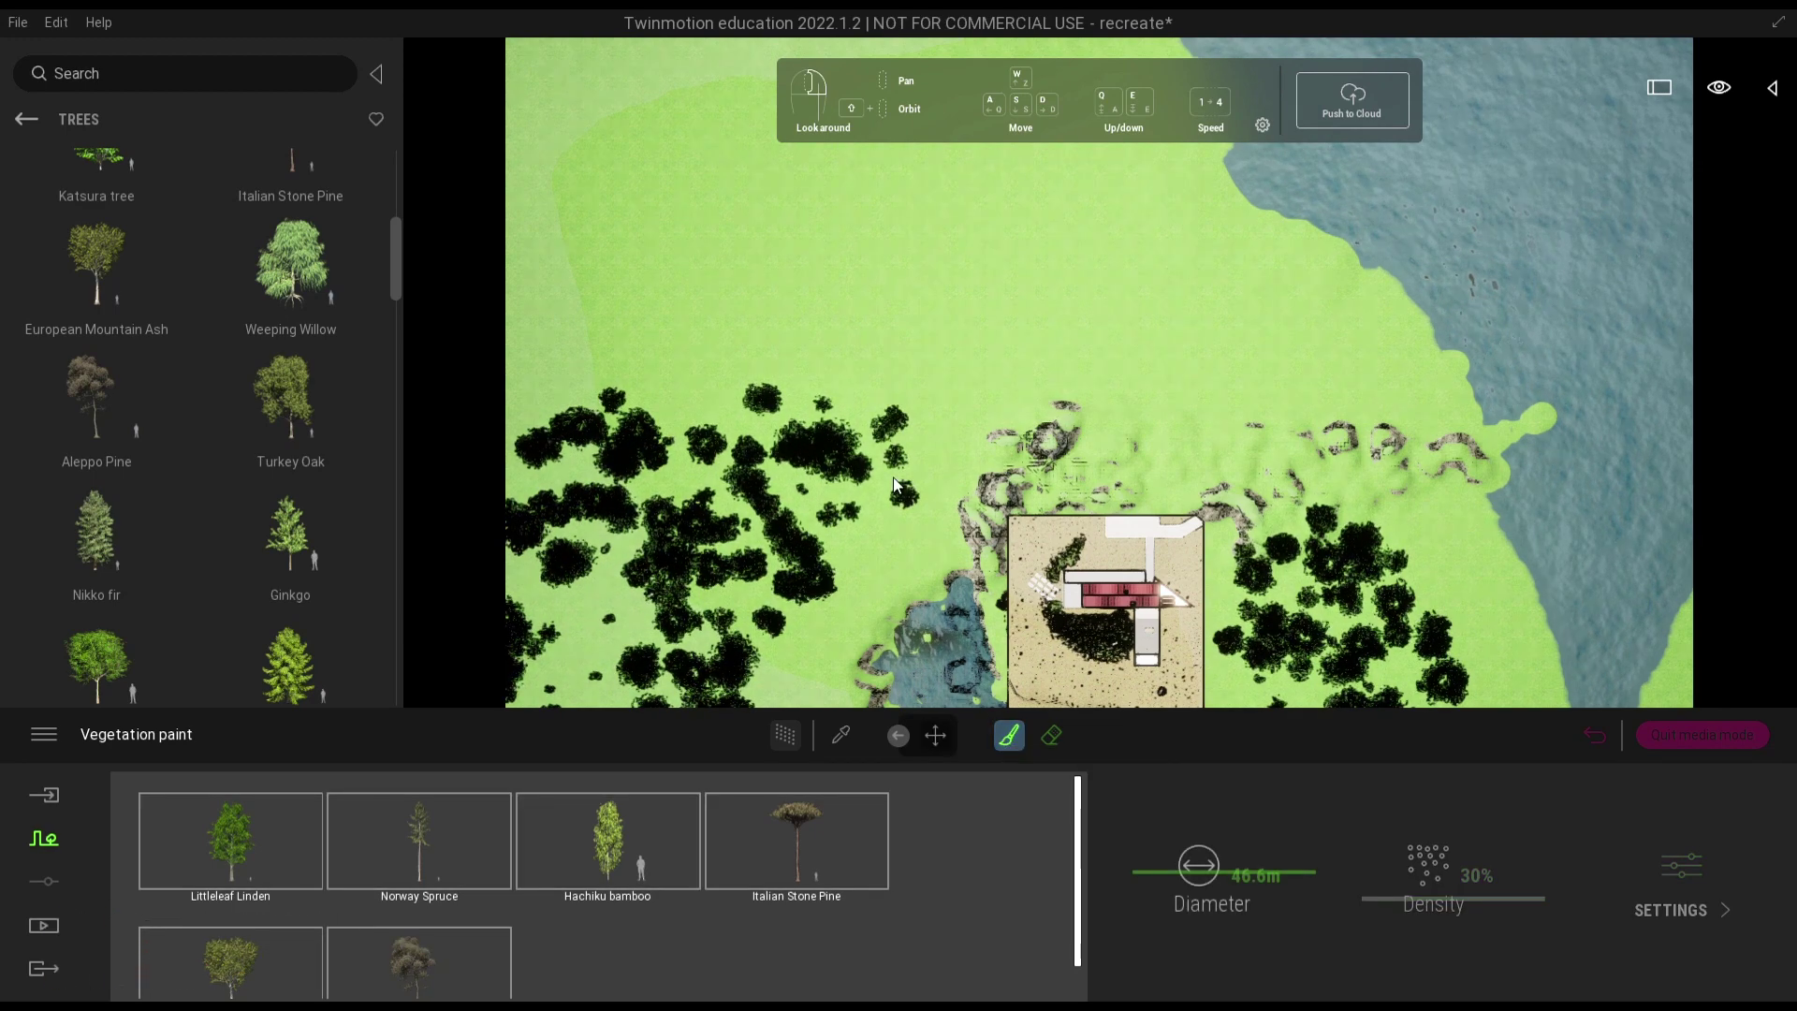
pyautogui.click(880, 440)
pyautogui.click(773, 354)
pyautogui.click(672, 379)
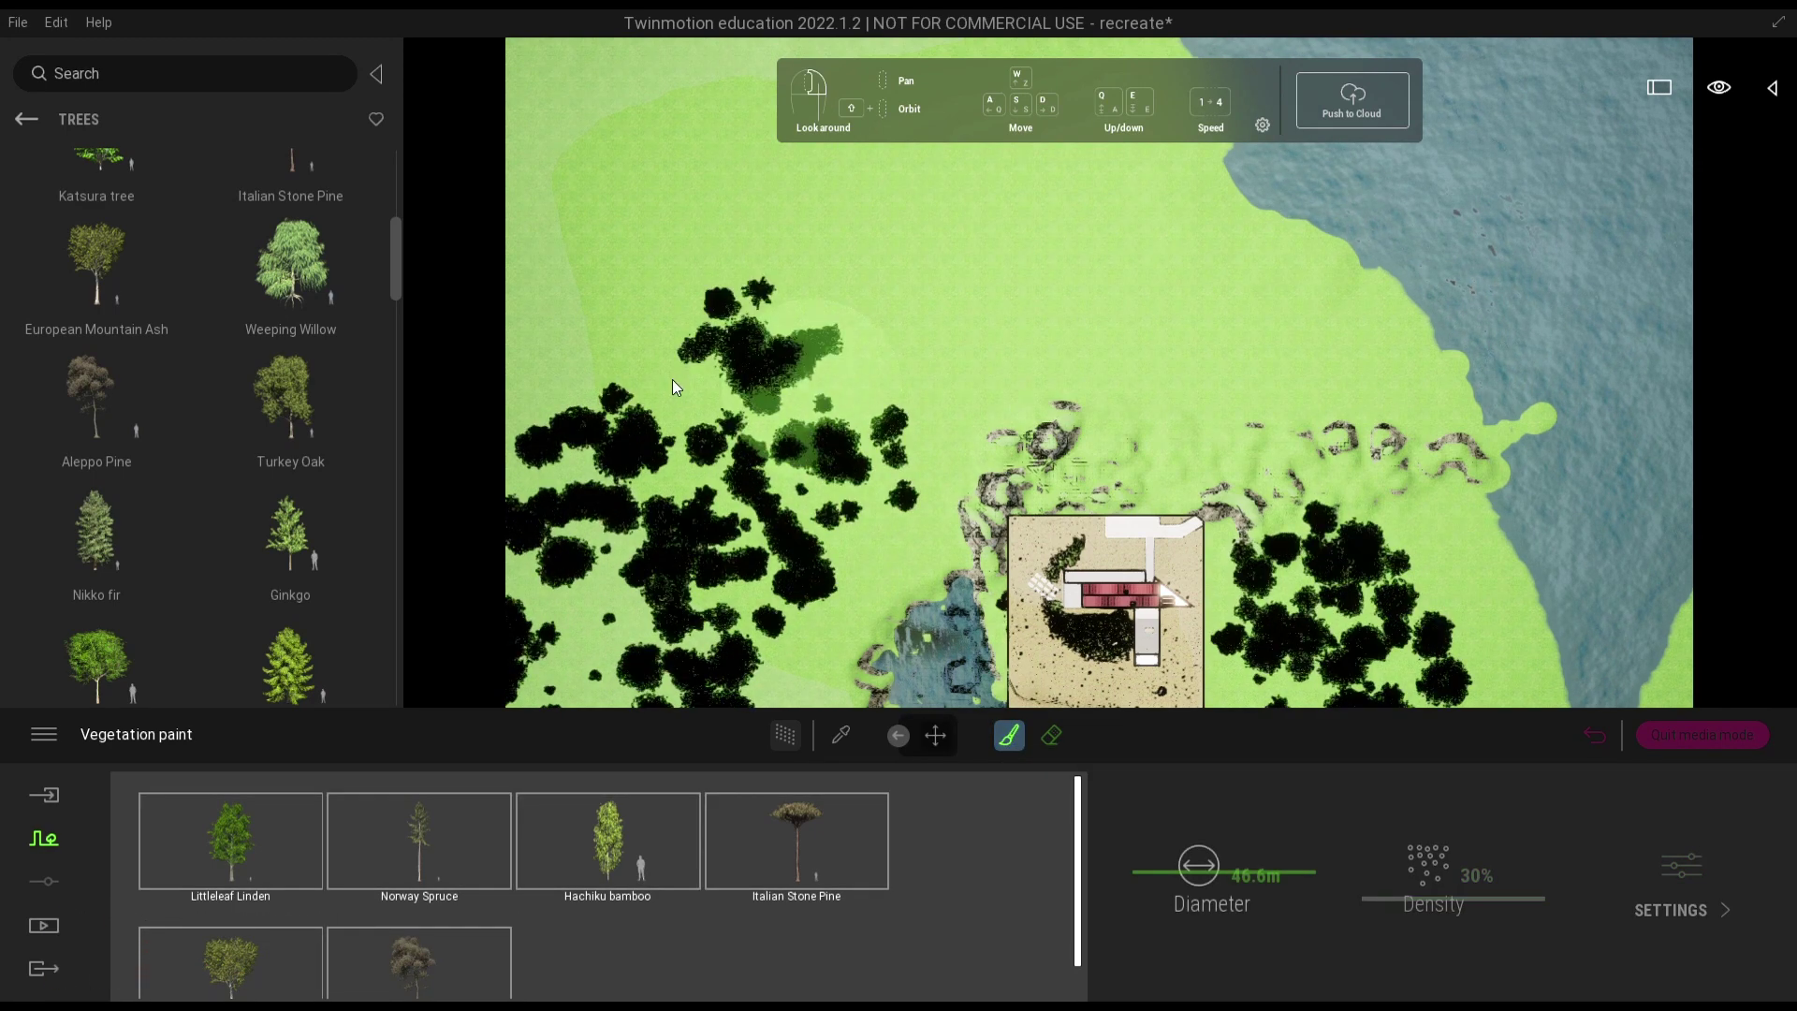
pyautogui.moveTo(1042, 326)
pyautogui.mouseDown()
pyautogui.moveTo(1245, 409)
pyautogui.moveTo(1279, 392)
pyautogui.moveTo(1312, 420)
pyautogui.moveTo(1222, 298)
pyautogui.moveTo(1061, 234)
pyautogui.mouseUp()
pyautogui.moveTo(939, 344); pyautogui.dragTo(876, 405)
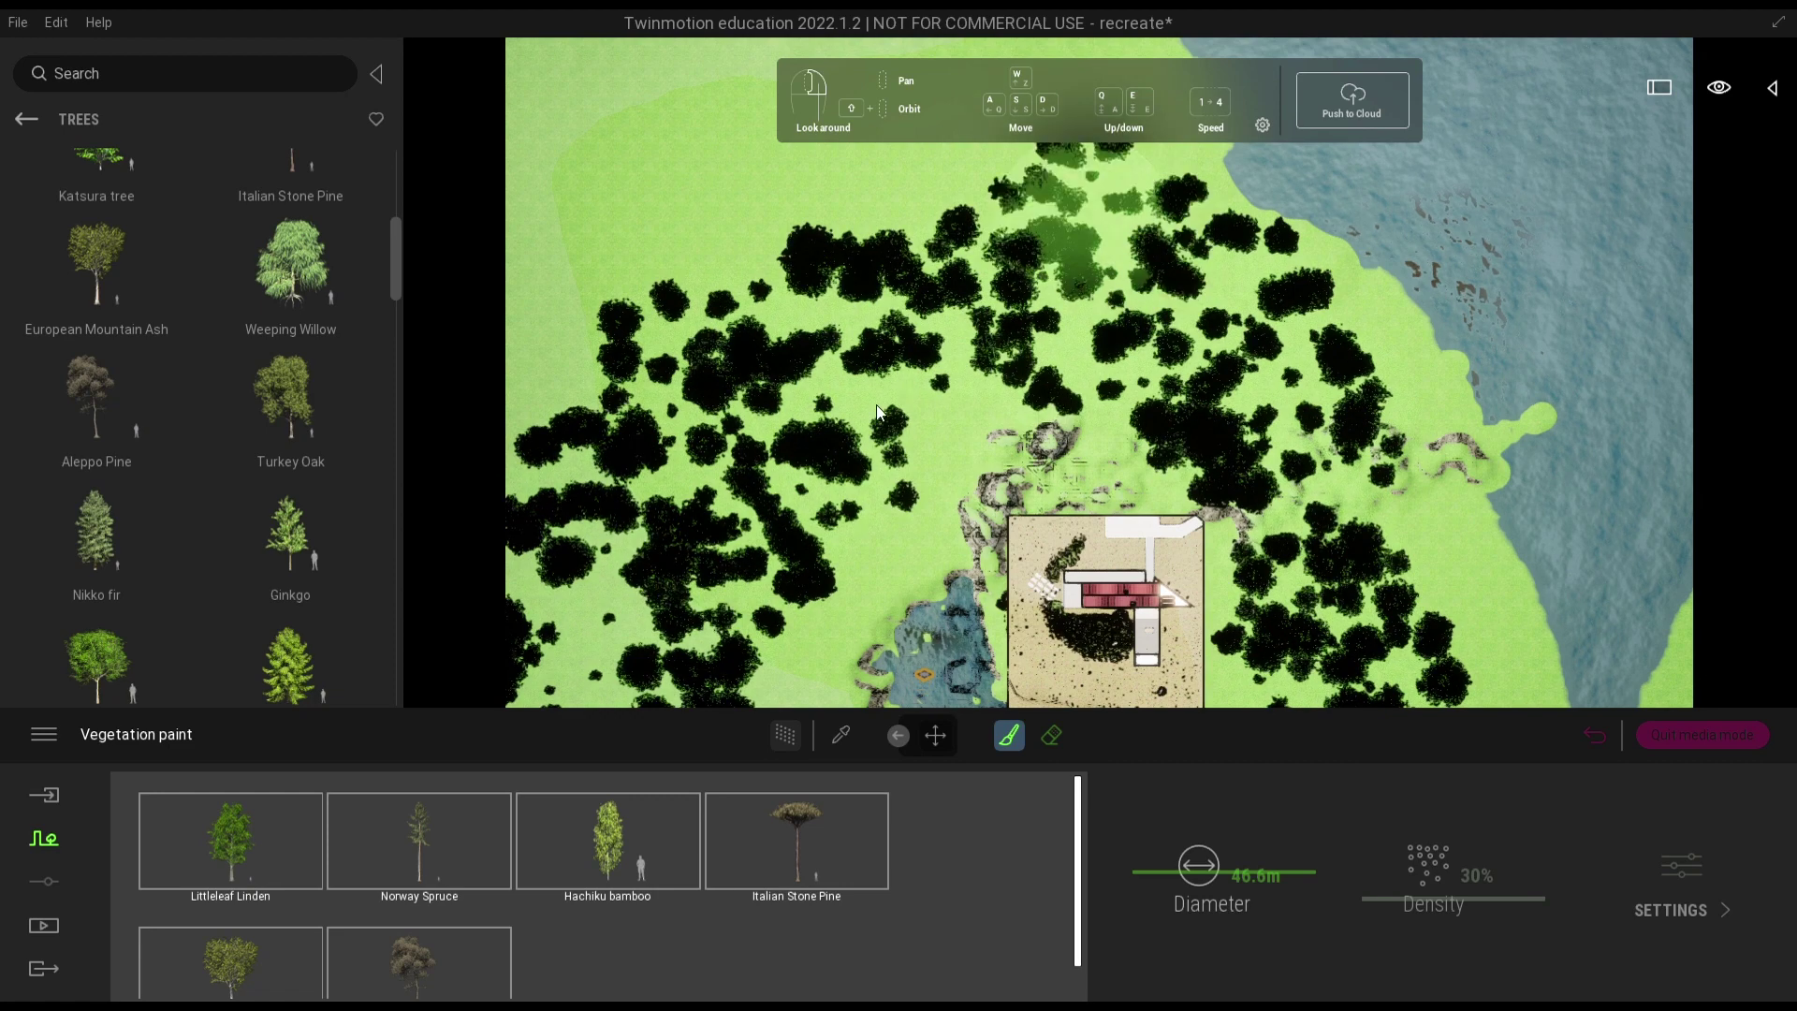
pyautogui.moveTo(595, 327)
pyautogui.mouseDown()
pyautogui.moveTo(579, 280)
pyautogui.moveTo(889, 262)
pyautogui.moveTo(867, 482)
pyautogui.moveTo(867, 454)
pyautogui.mouseUp()
pyautogui.press('Escape')
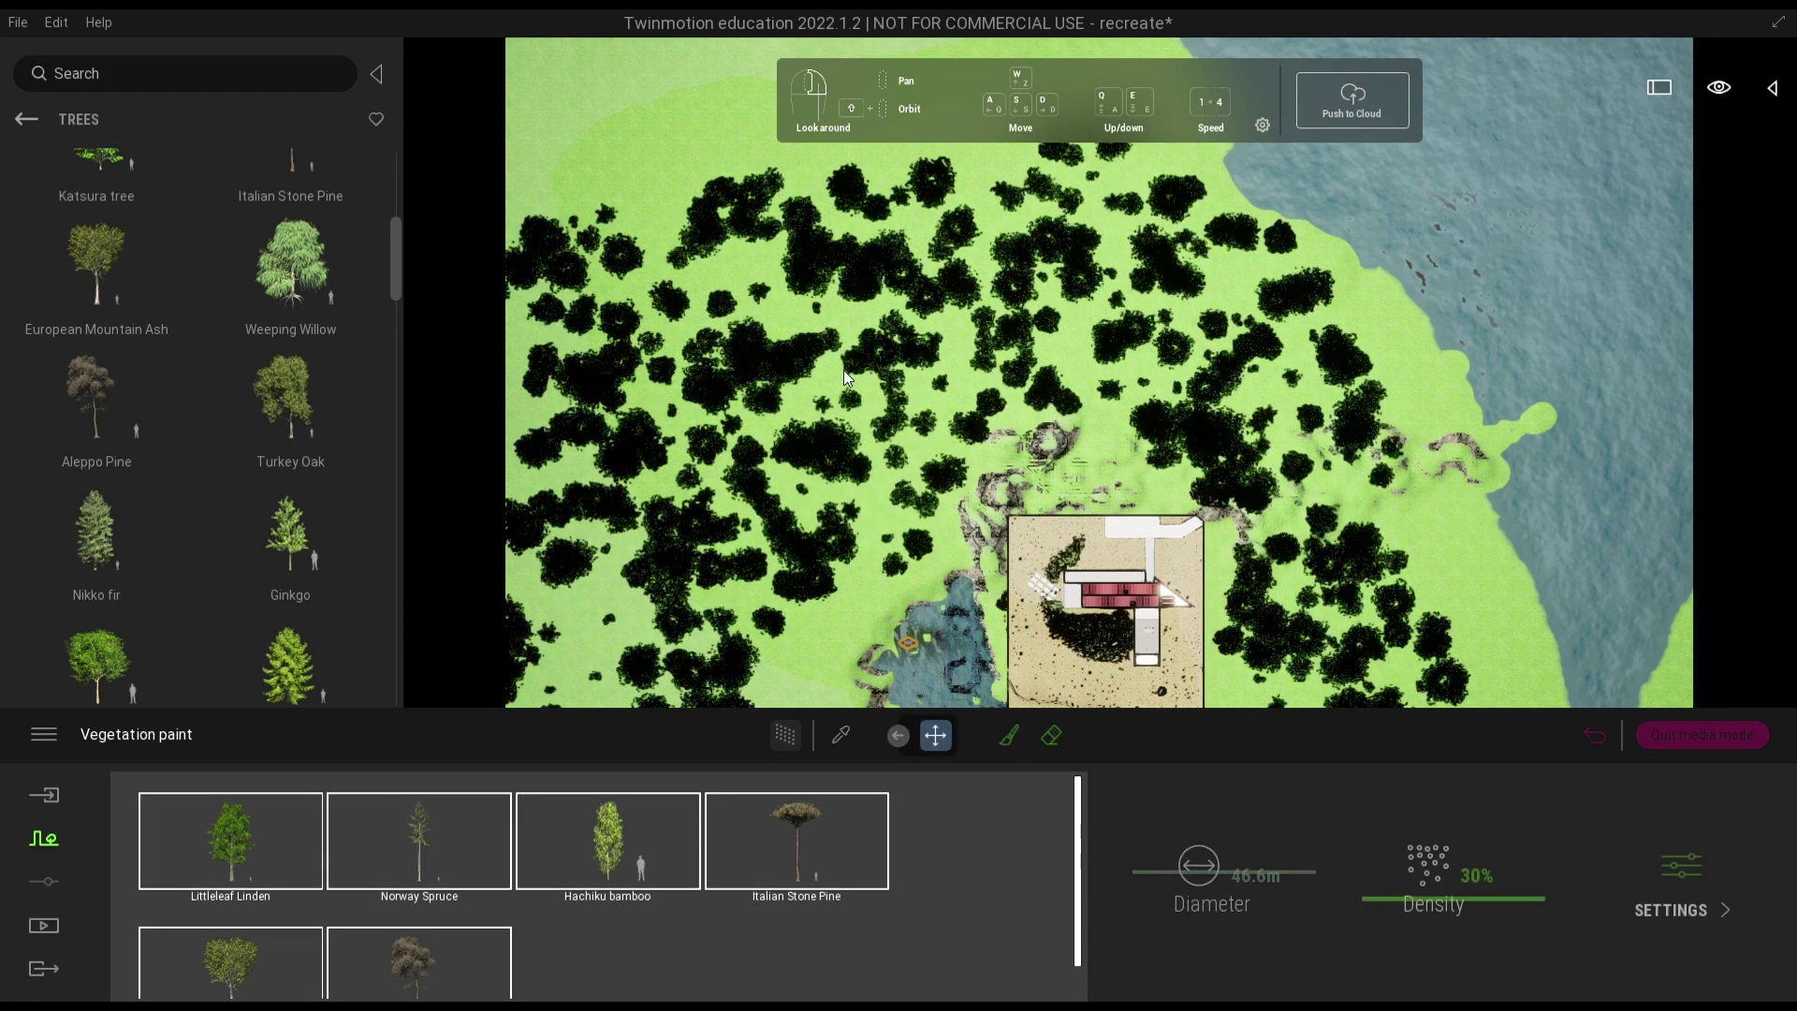
# - Set the age of the painted trees to 81% in the vegetation settings
pyautogui.click(1682, 866)
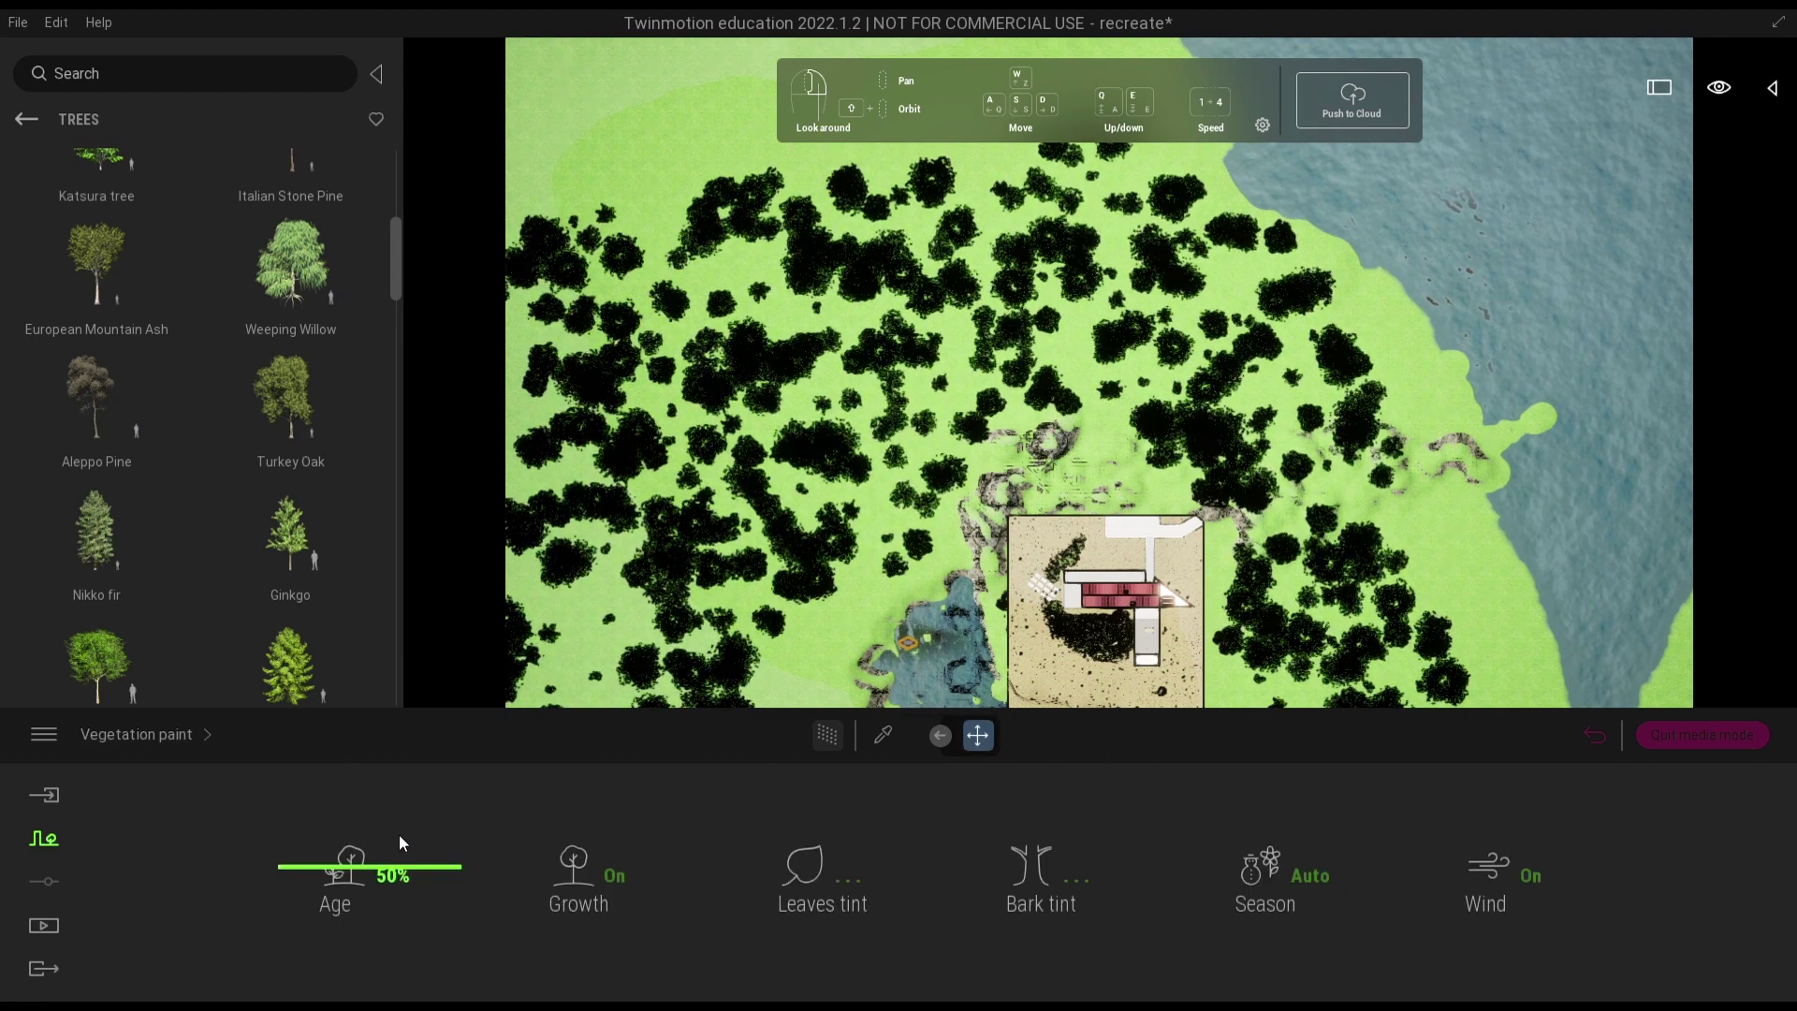
pyautogui.click(375, 832)
pyautogui.moveTo(371, 831); pyautogui.dragTo(358, 816)
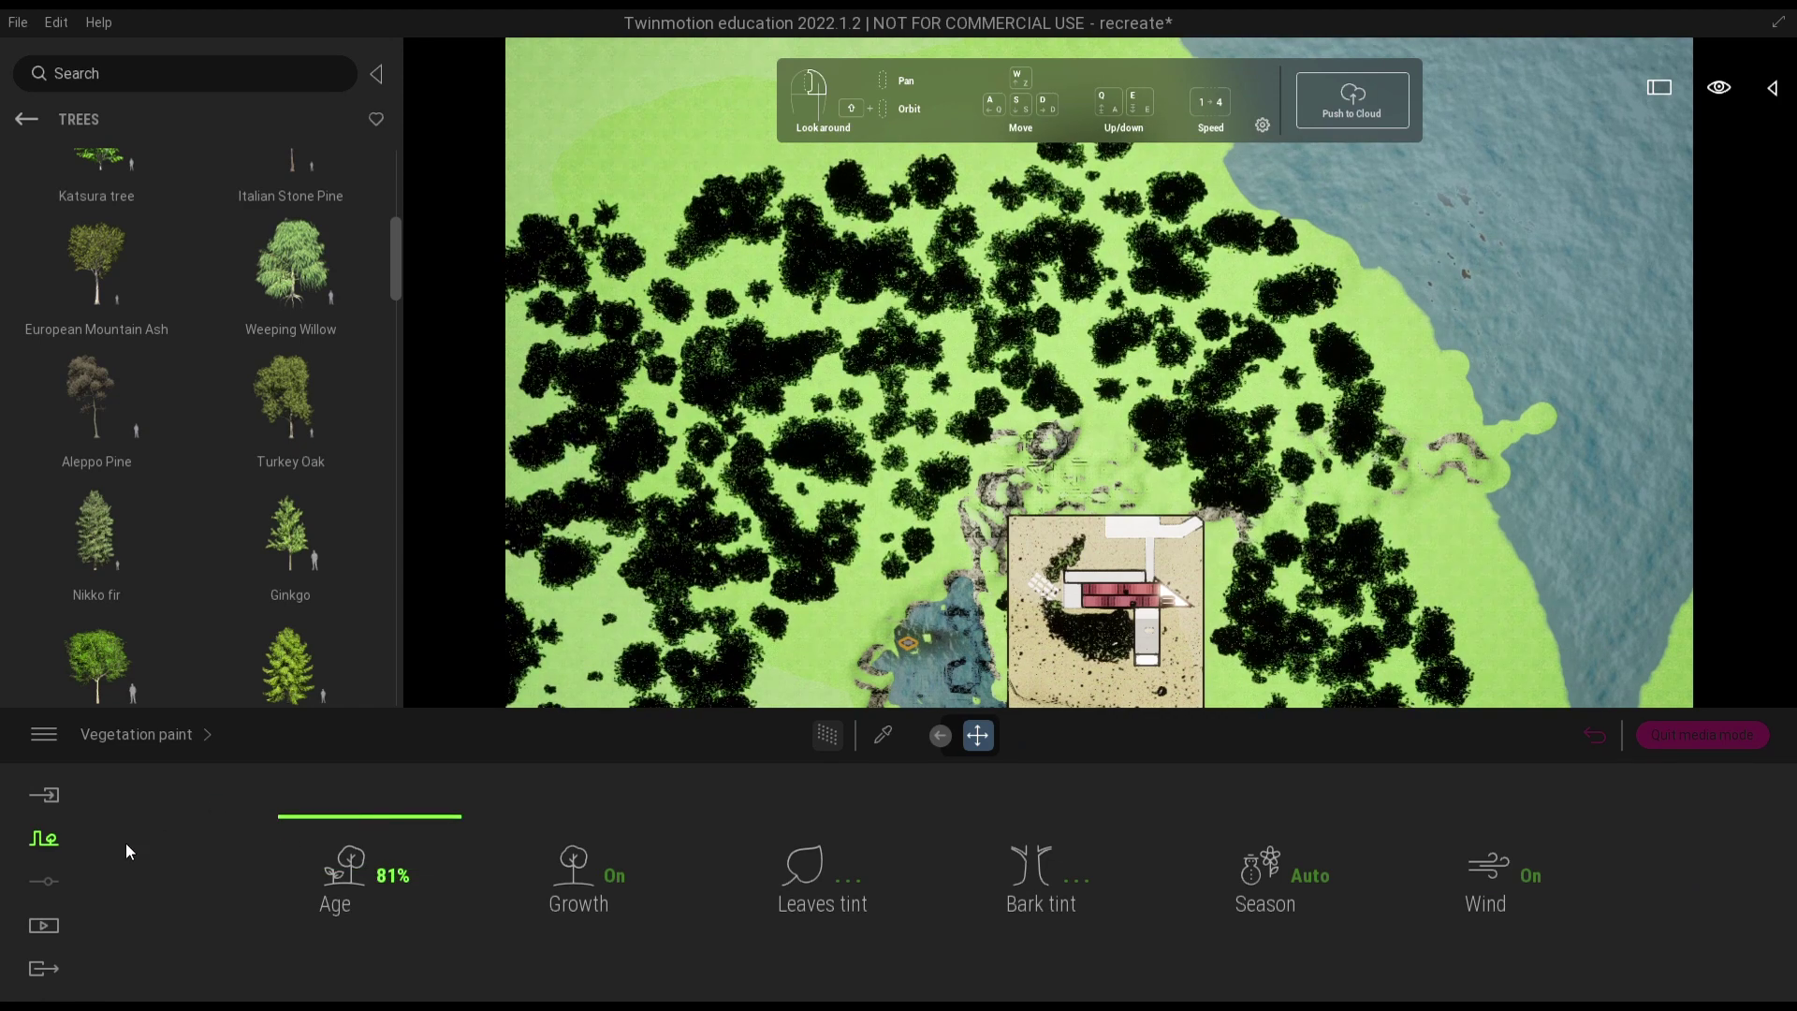
# - Recall the saved Image4 view and inspect the house, grass and surrounding forest up close
pyautogui.click(44, 926)
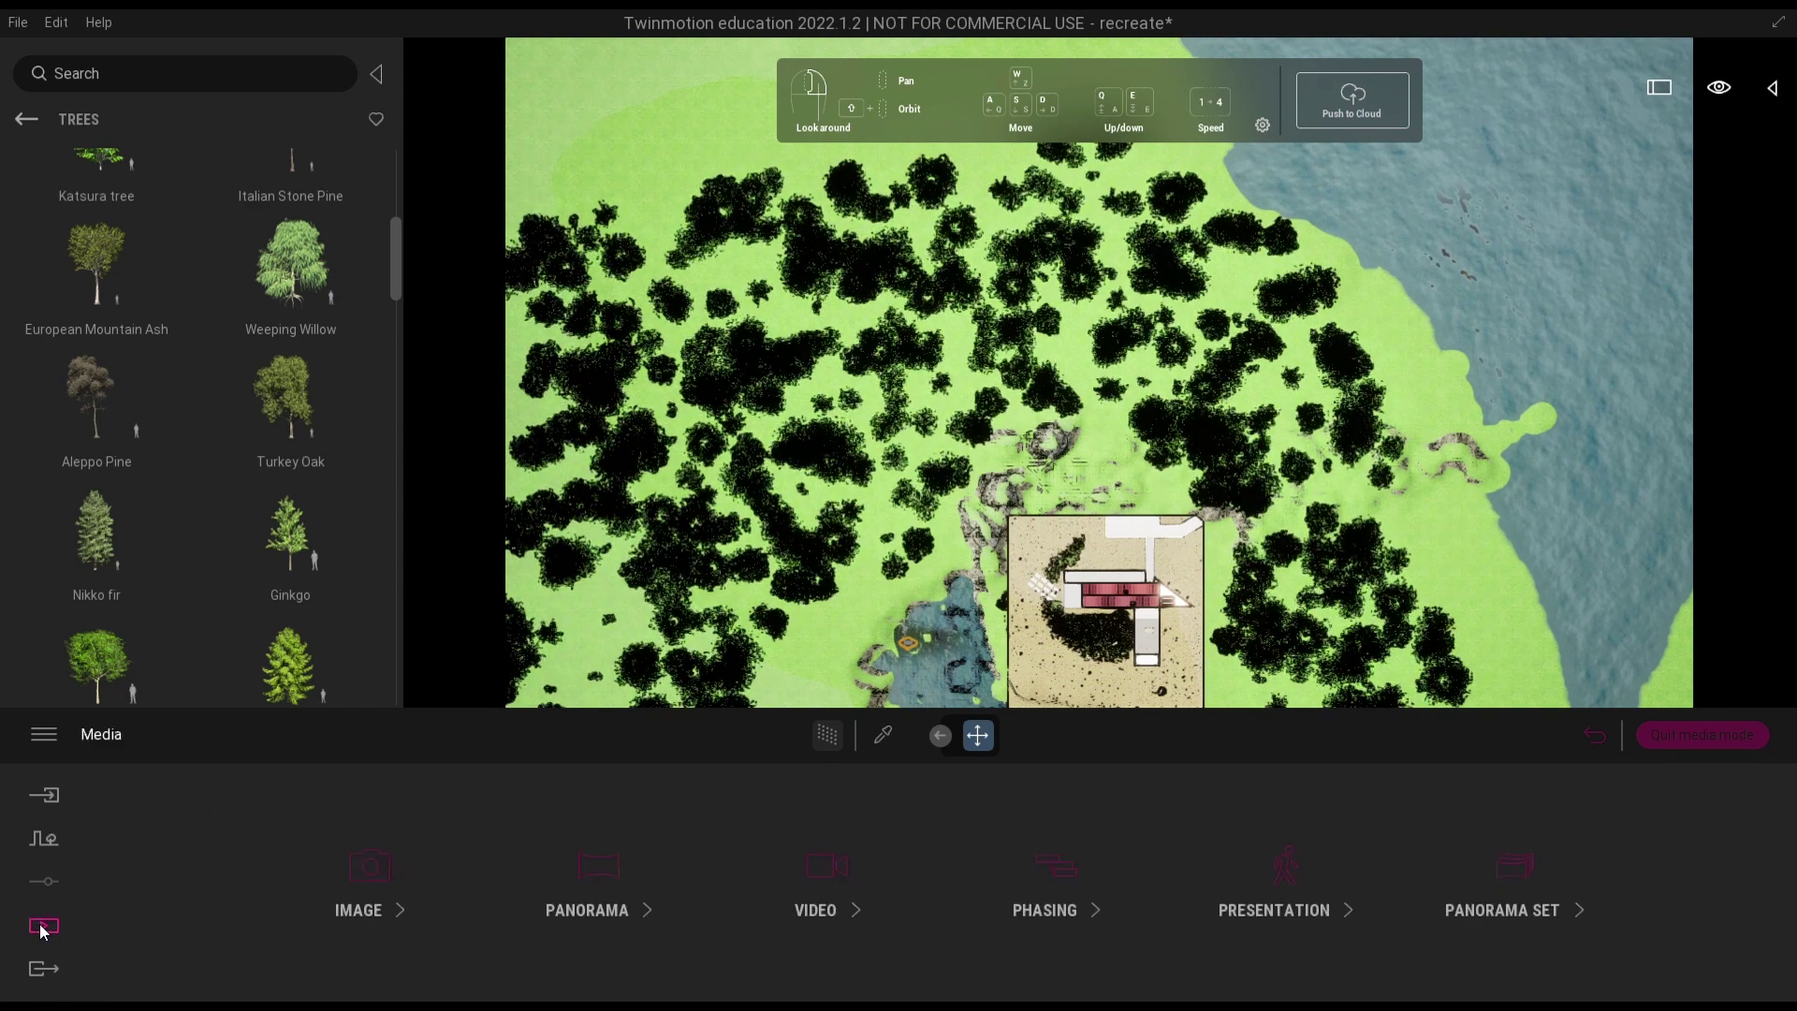
pyautogui.click(401, 869)
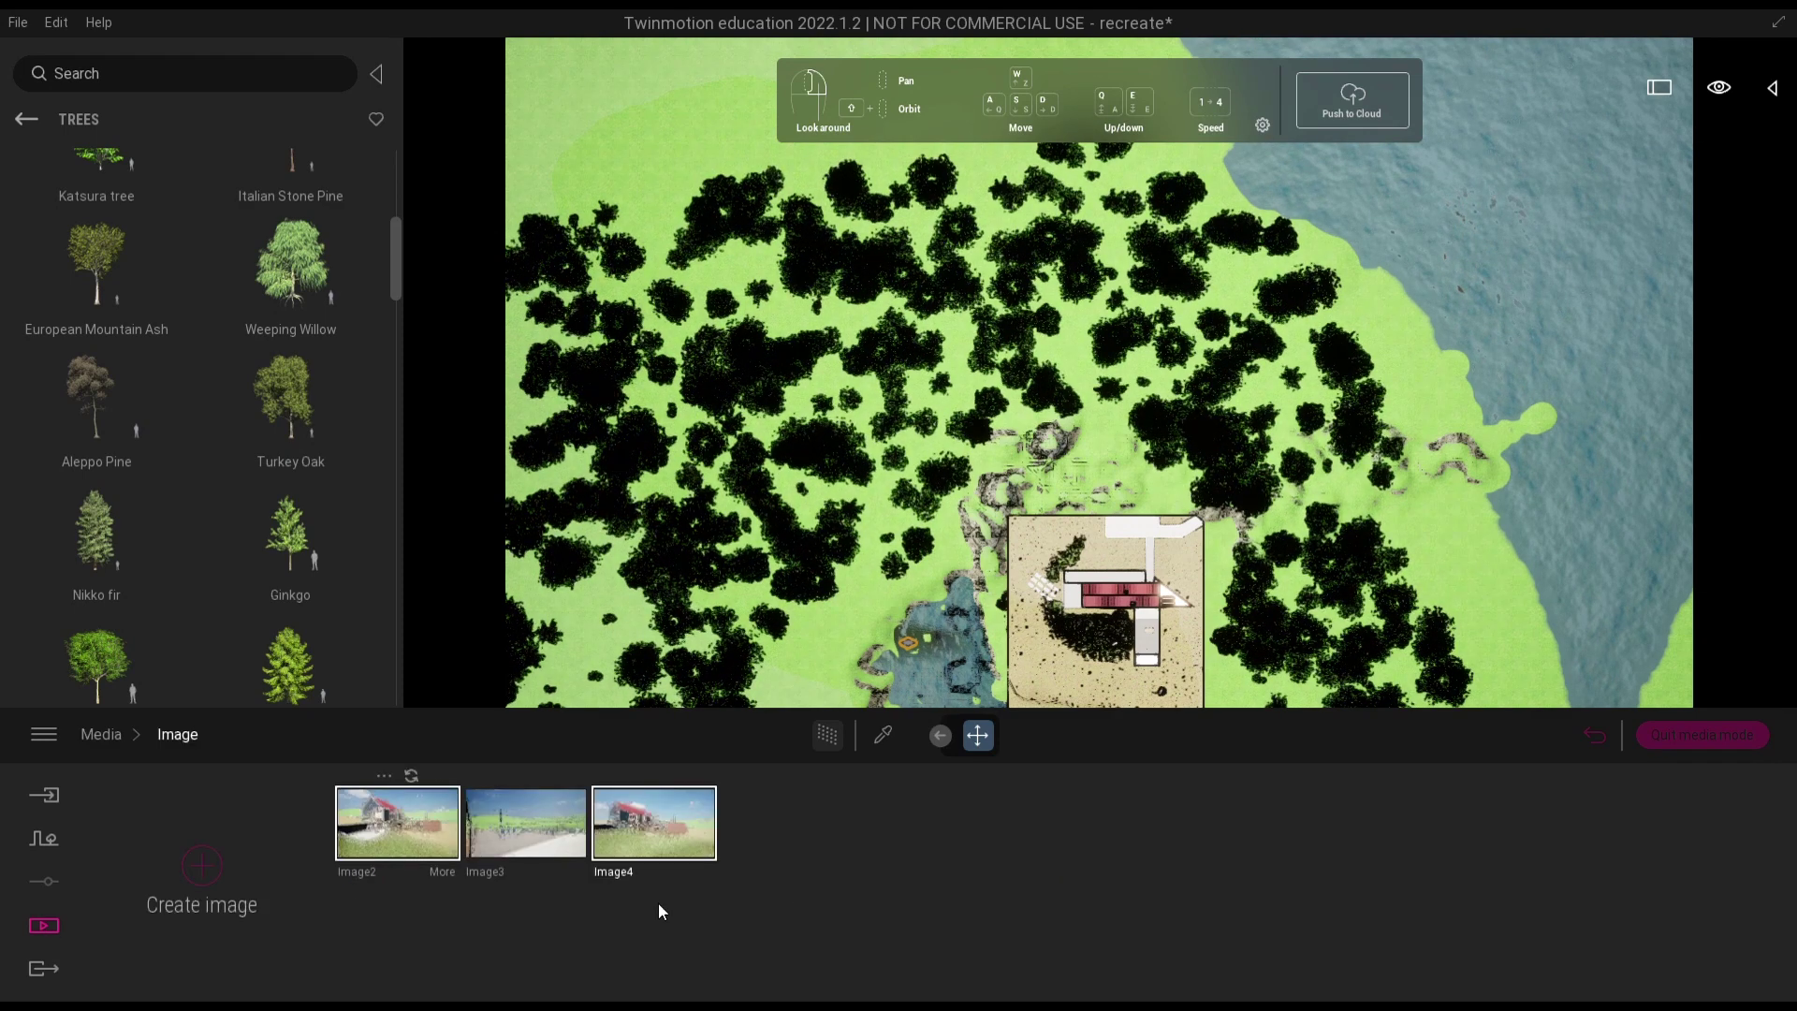
pyautogui.click(660, 843)
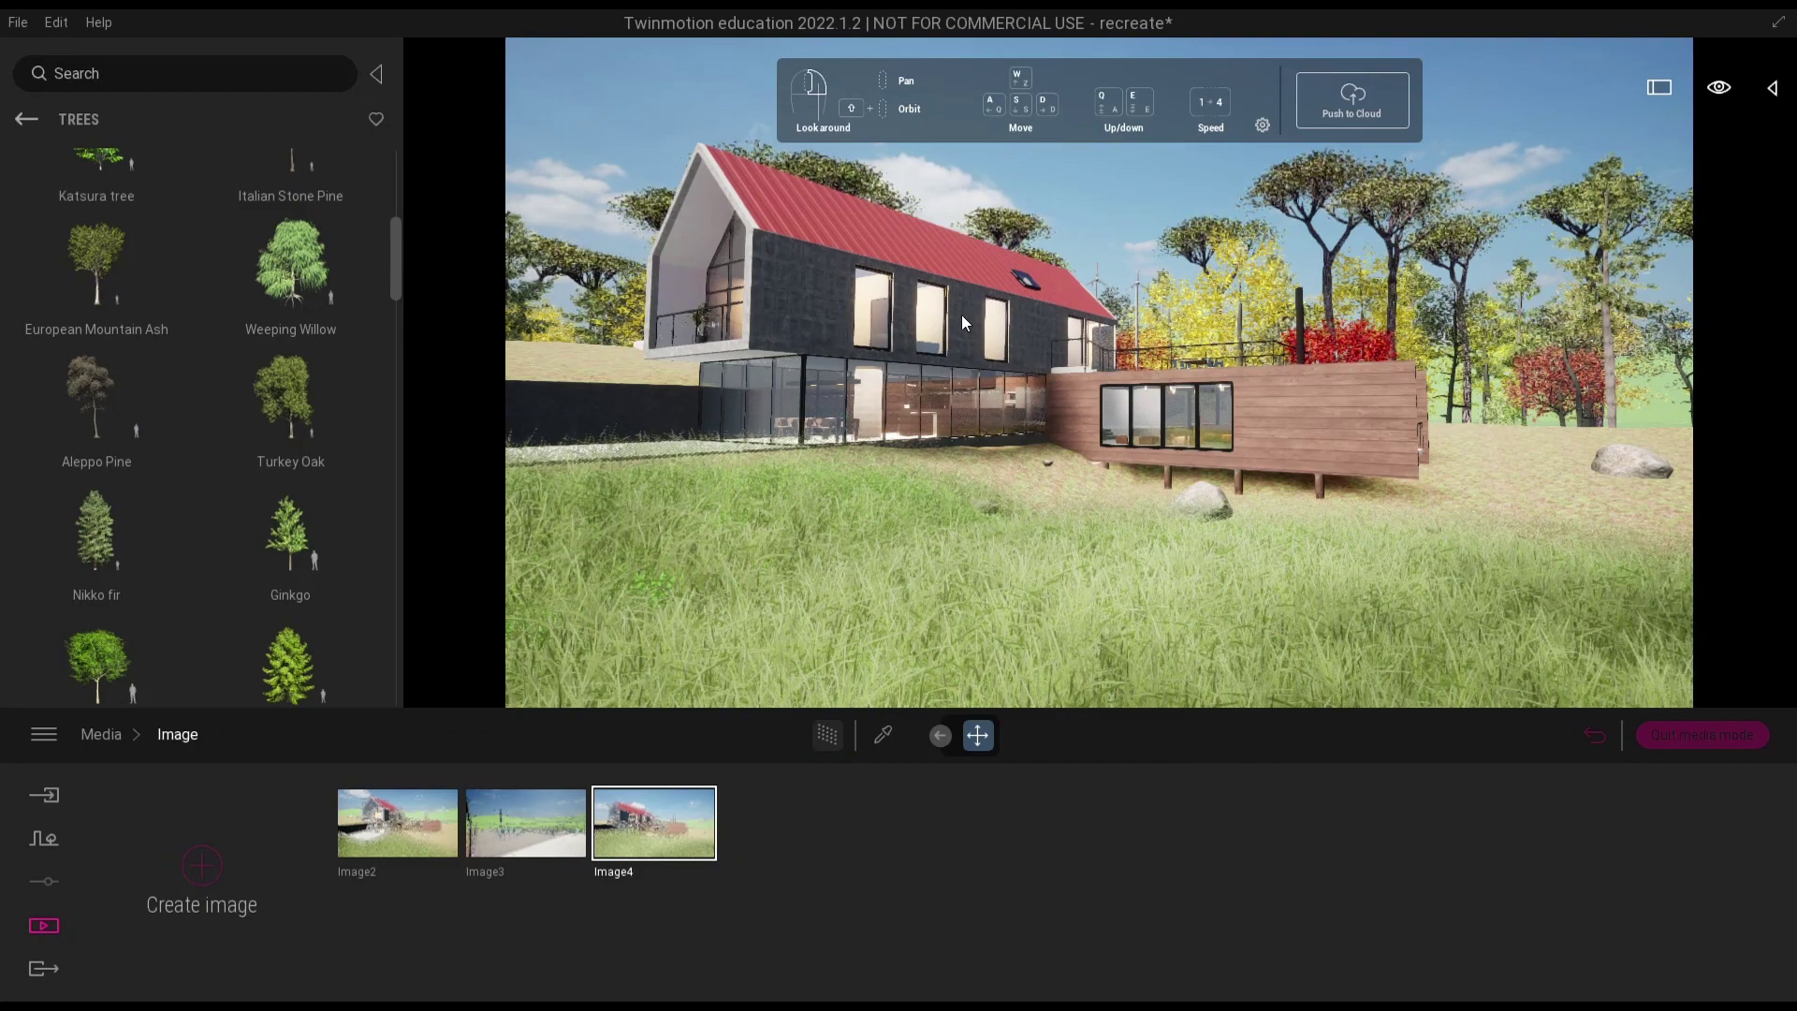
pyautogui.scroll(2, 1077, 466)
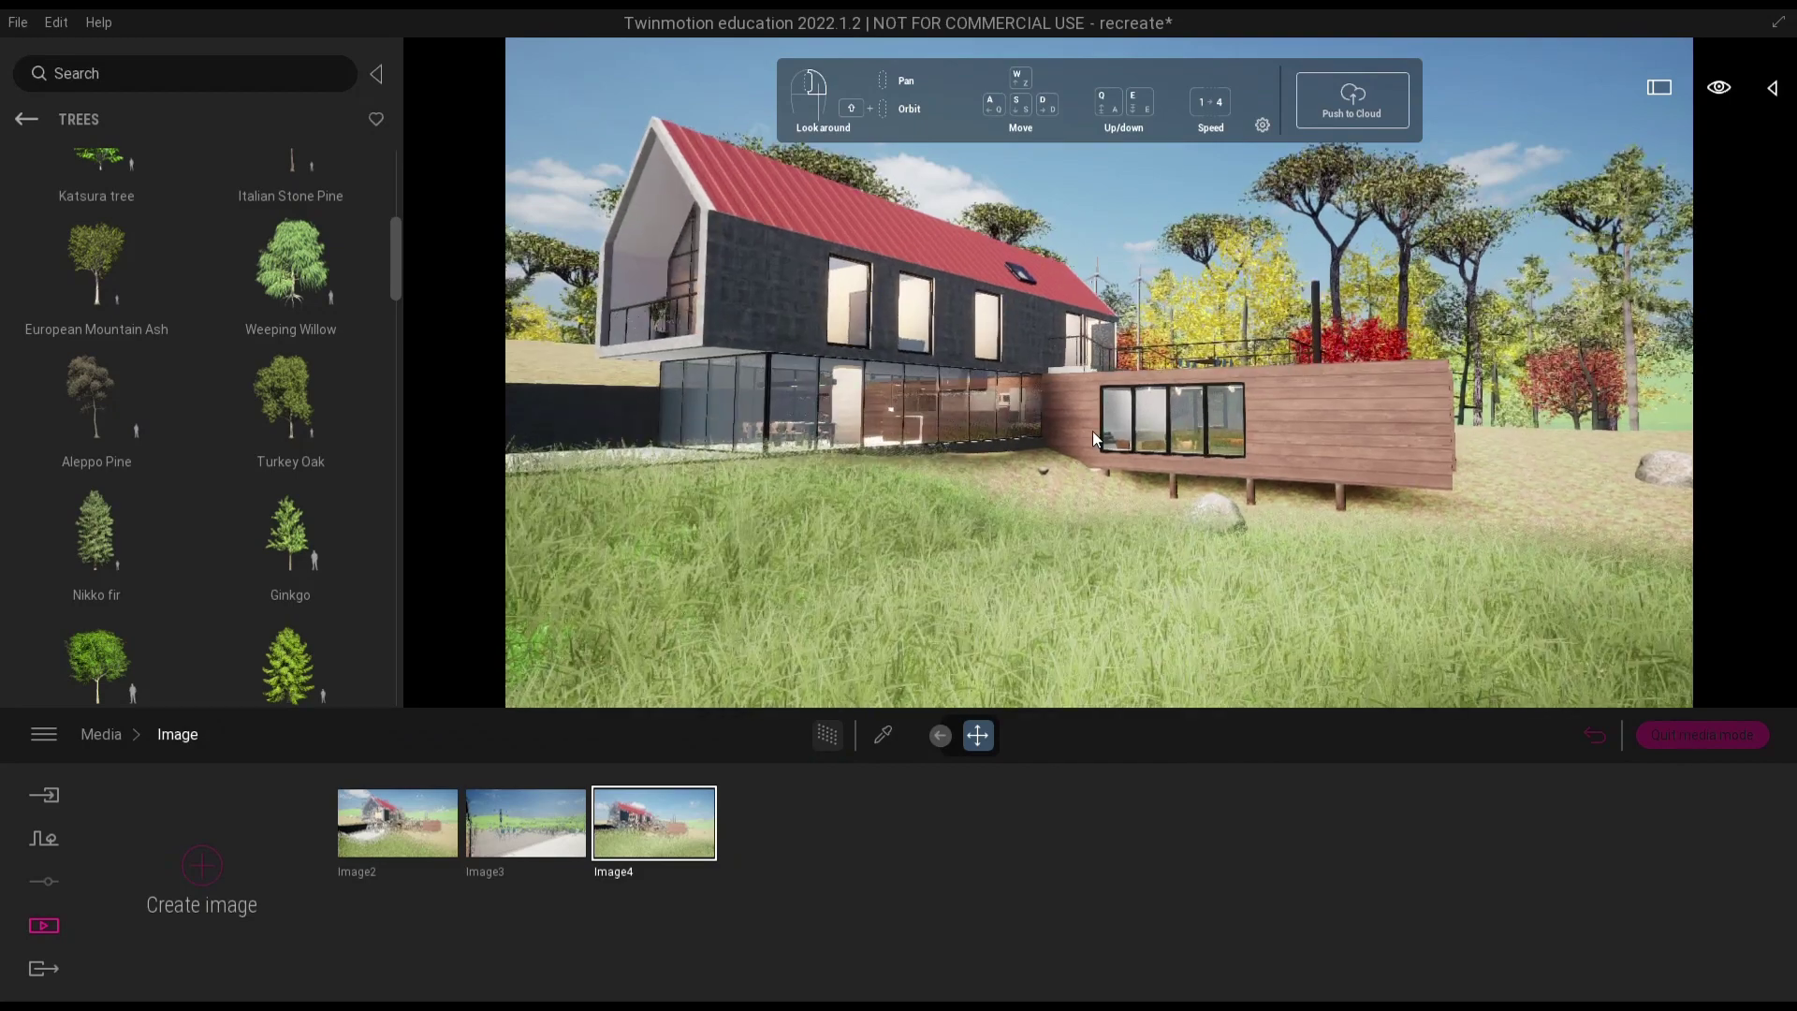
pyautogui.scroll(3, 1137, 380)
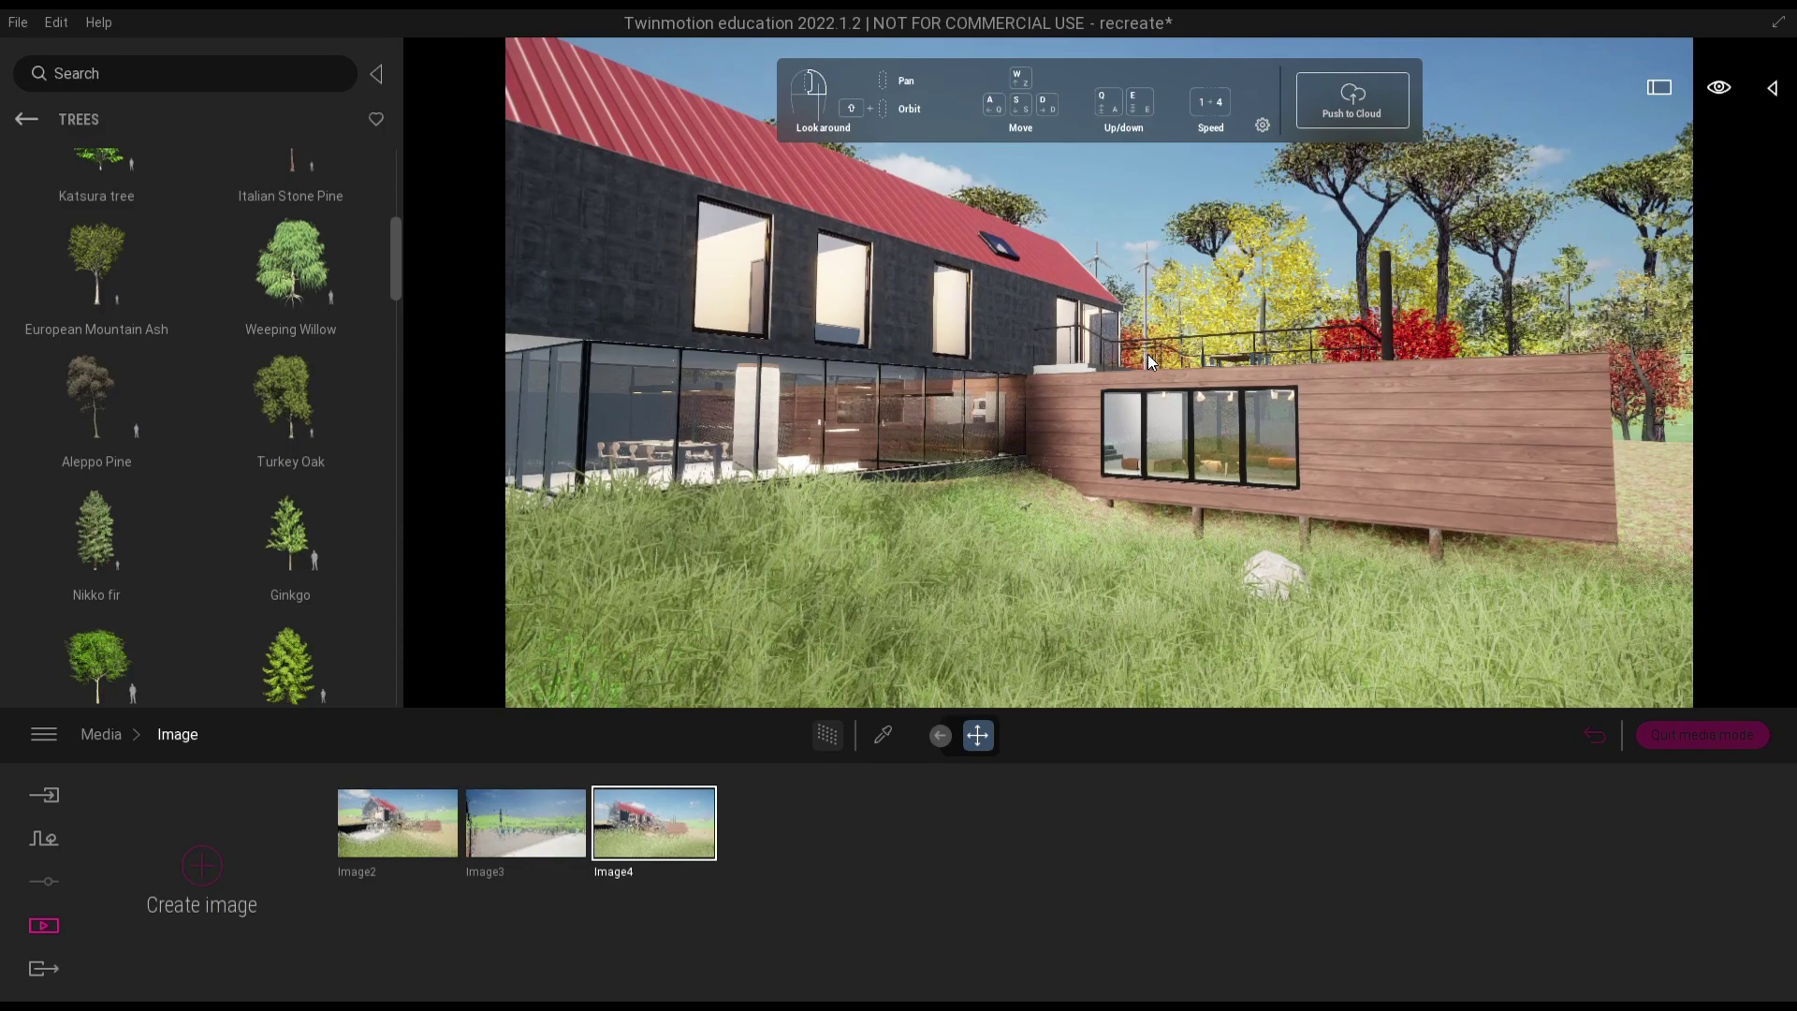
pyautogui.scroll(3, 1146, 355)
pyautogui.moveTo(1148, 353); pyautogui.dragTo(1128, 350, button='right')
pyautogui.moveTo(1130, 356); pyautogui.dragTo(792, 451)
pyautogui.moveTo(791, 451); pyautogui.dragTo(905, 319, button='right')
pyautogui.scroll(4, 1010, 285)
pyautogui.scroll(-4, 1011, 285)
pyautogui.scroll(2, 1016, 279)
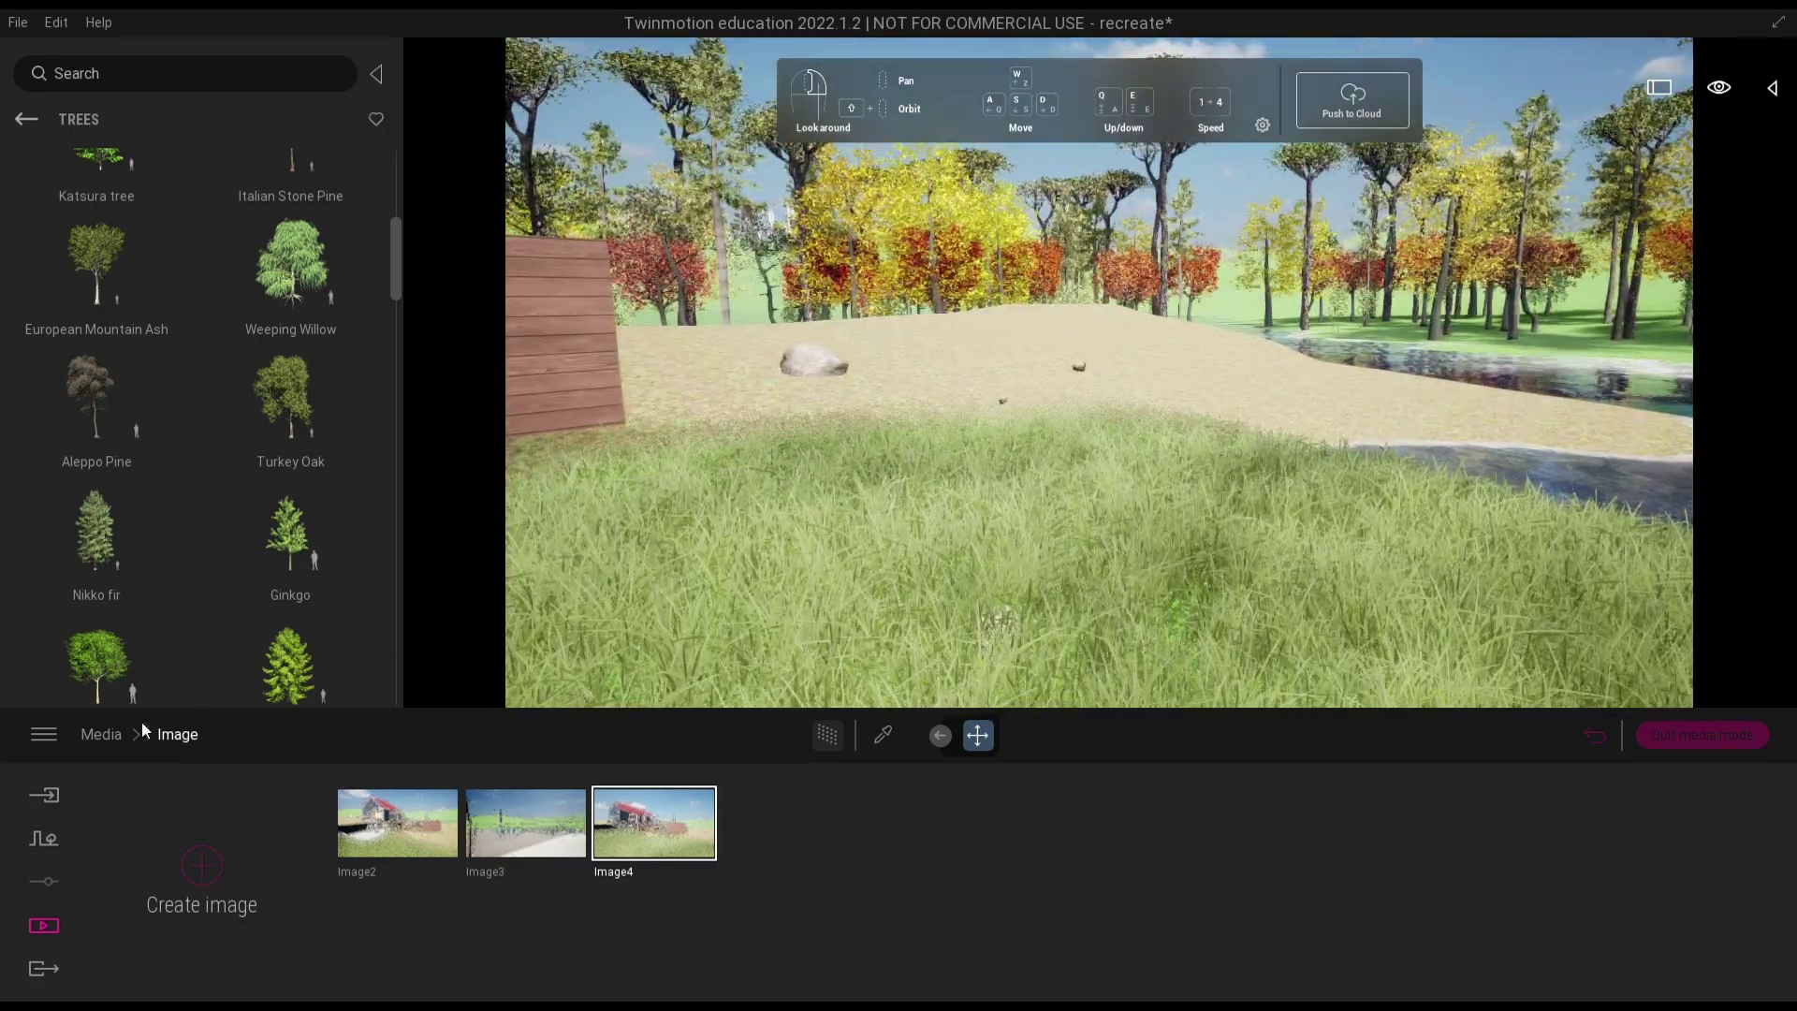
# - Start a new vegetation paint set containing TallGrass 01 from the Grass and flowers library
pyautogui.click(56, 844)
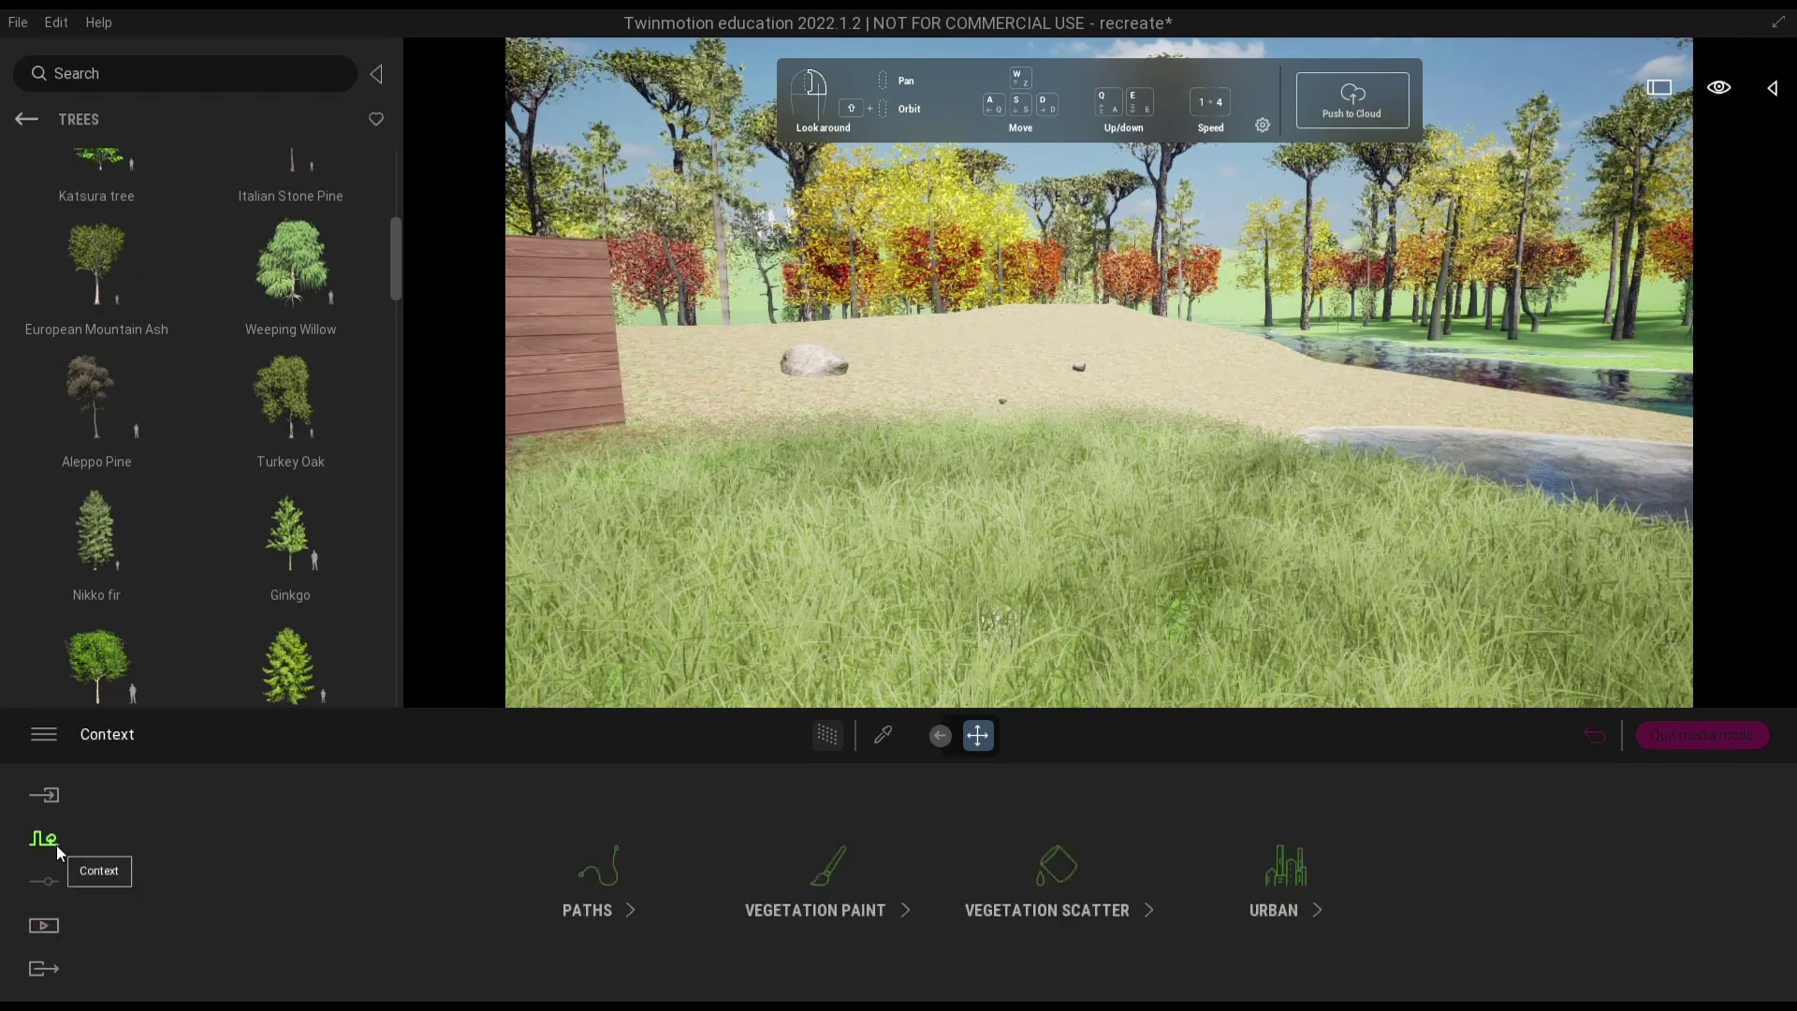
pyautogui.click(830, 895)
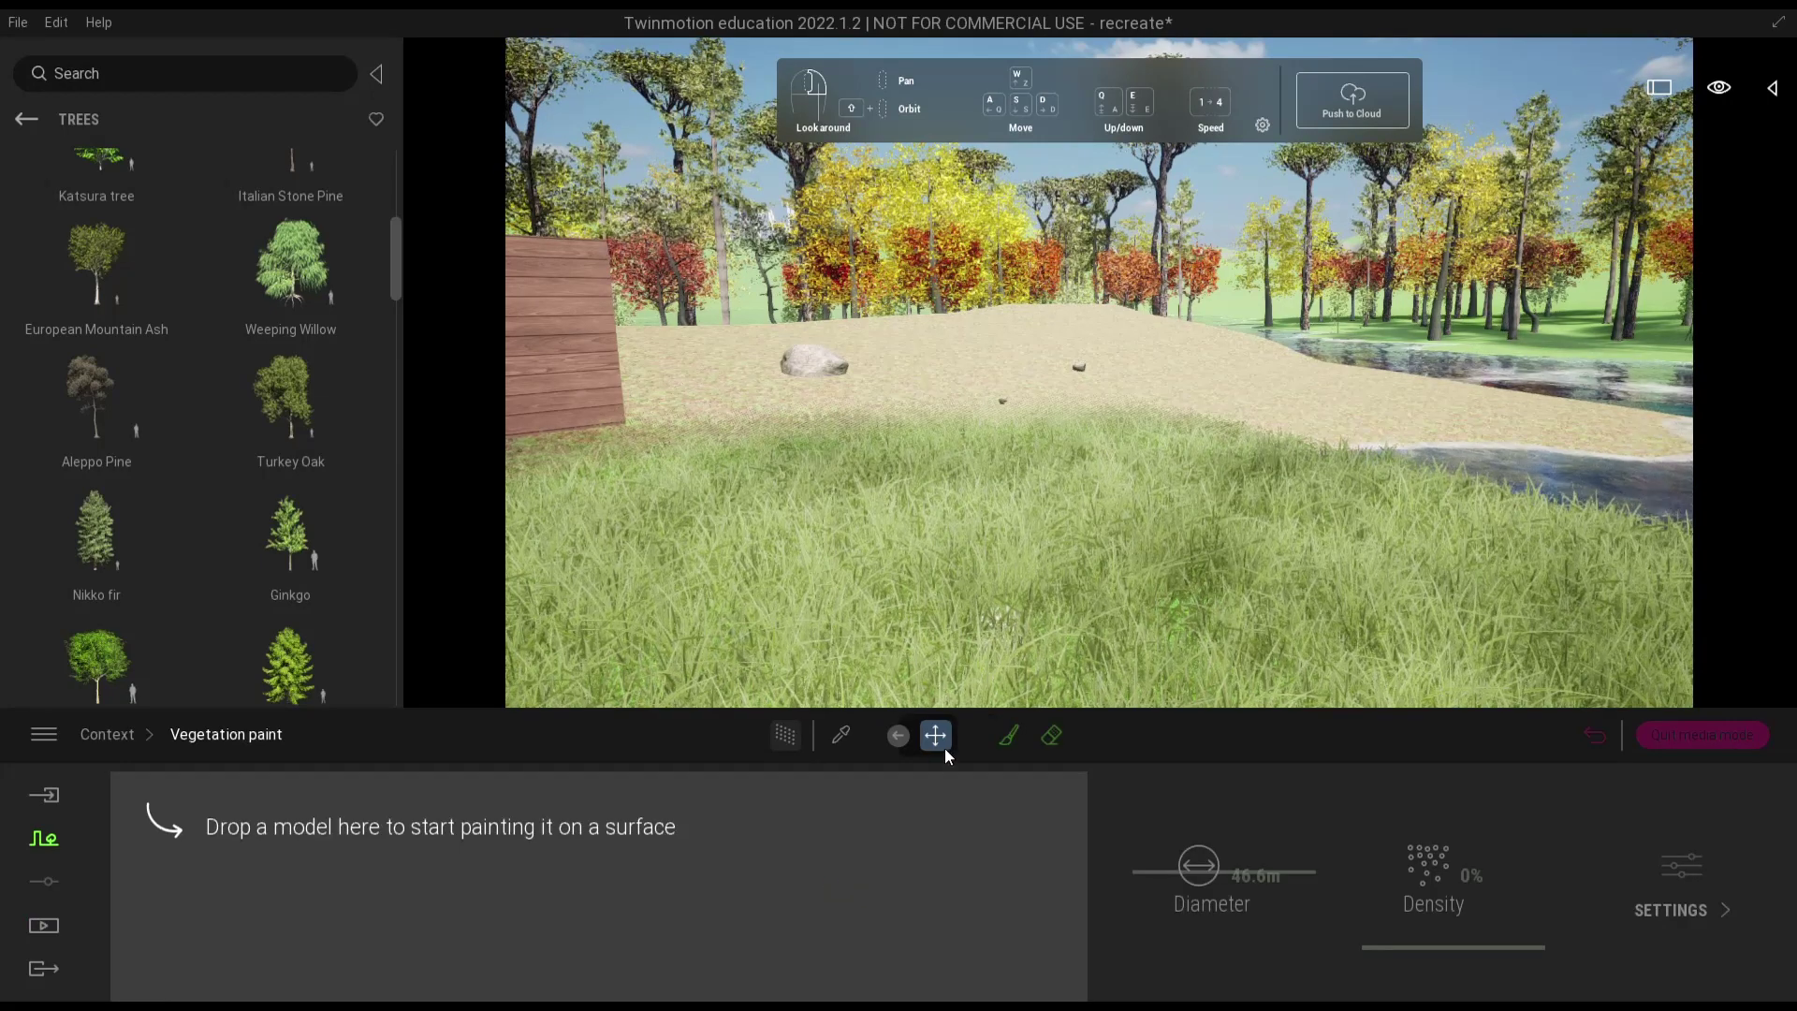
pyautogui.moveTo(164, 344)
pyautogui.scroll(-1, 162, 338)
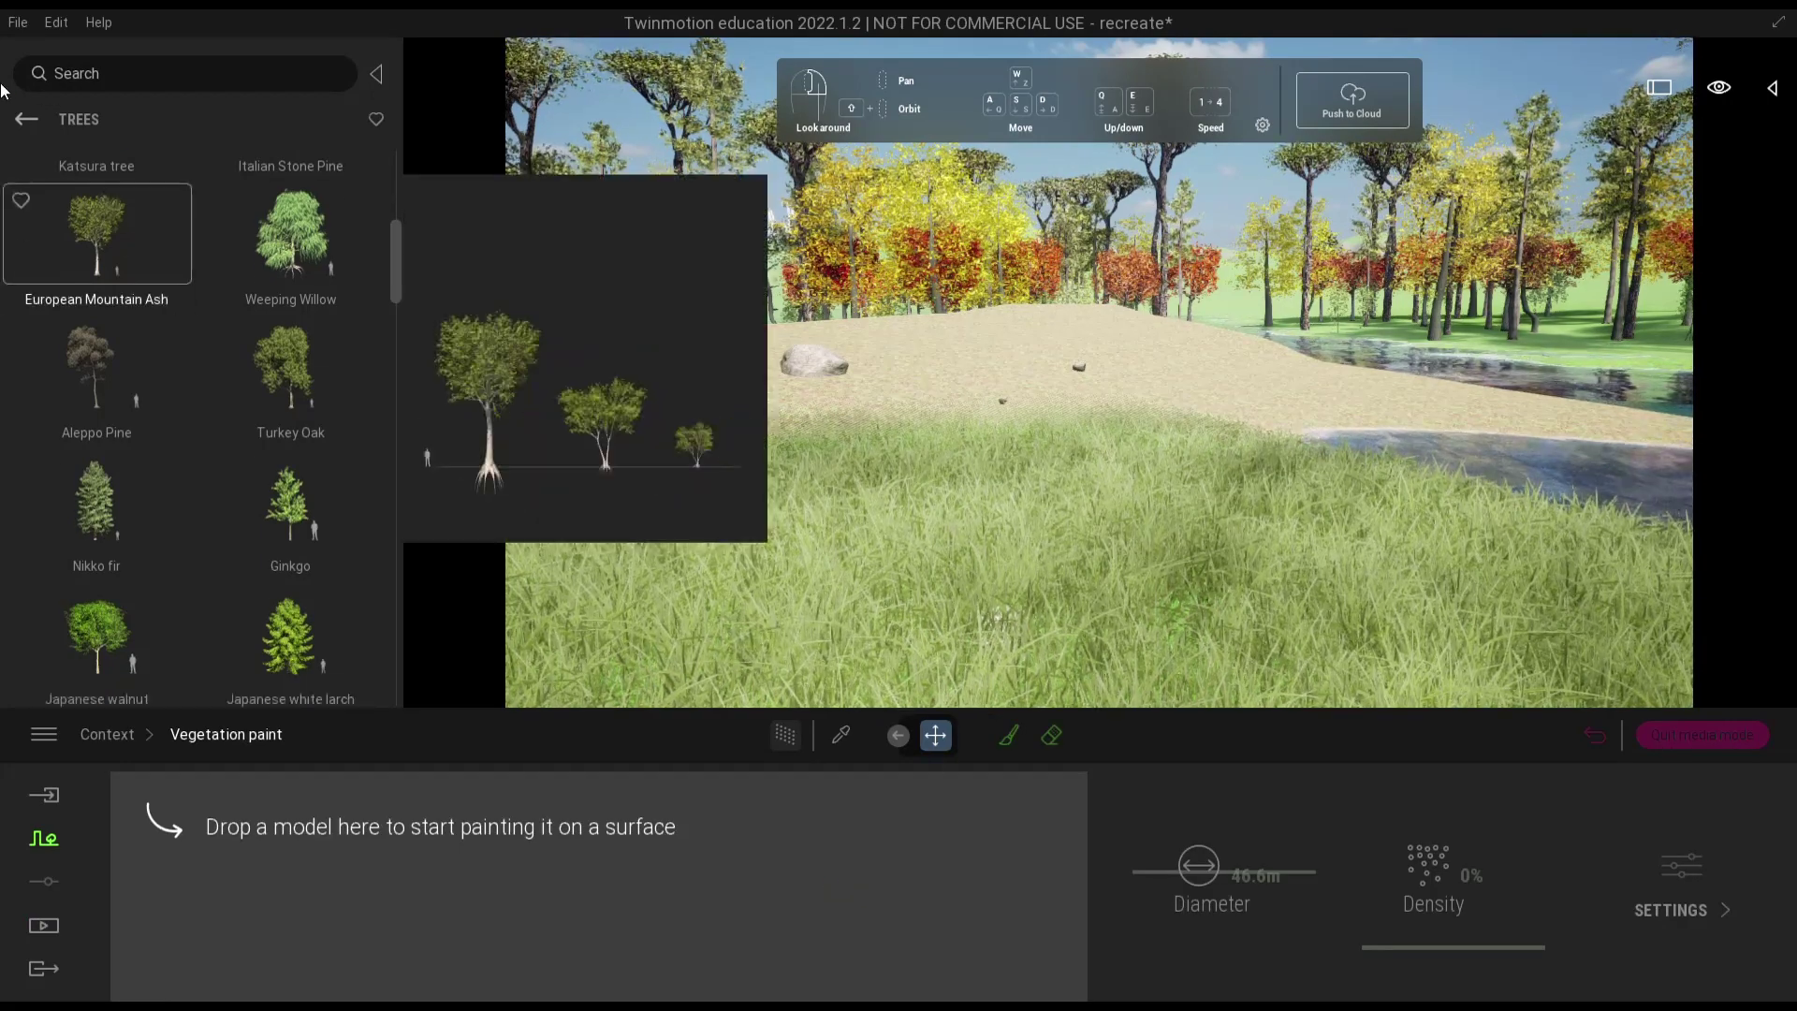
pyautogui.click(28, 130)
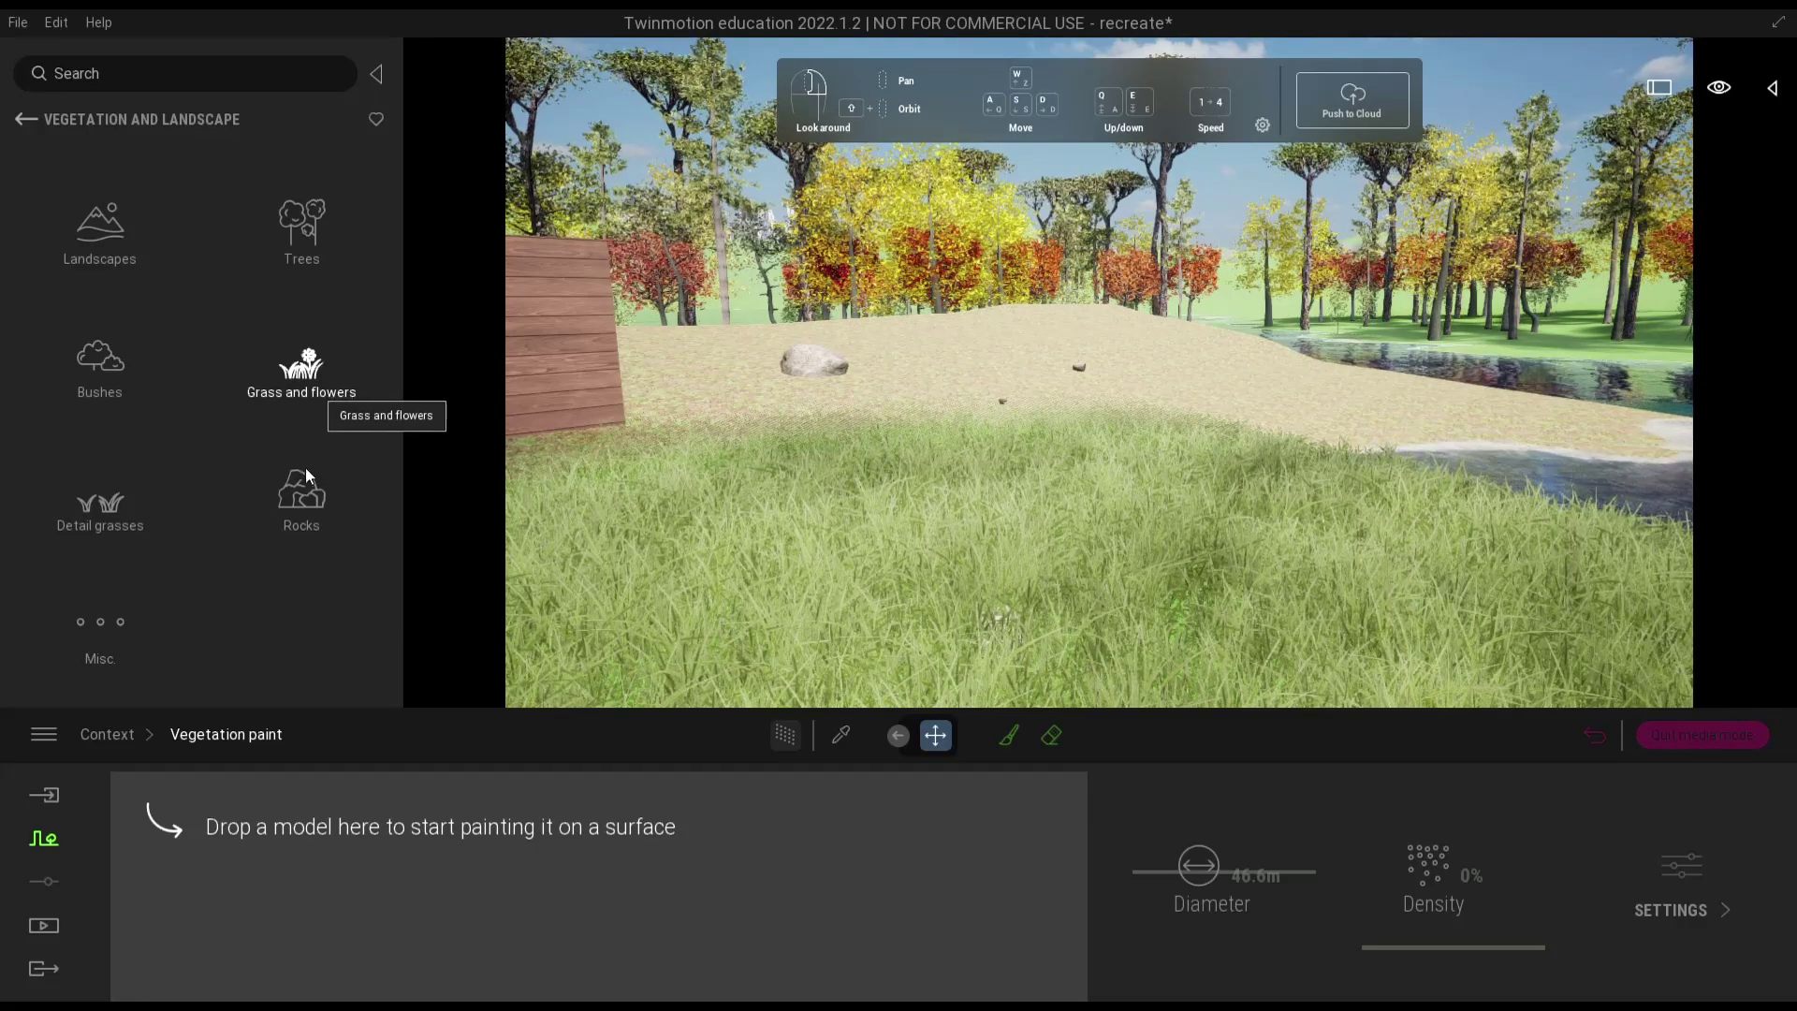
pyautogui.click(123, 519)
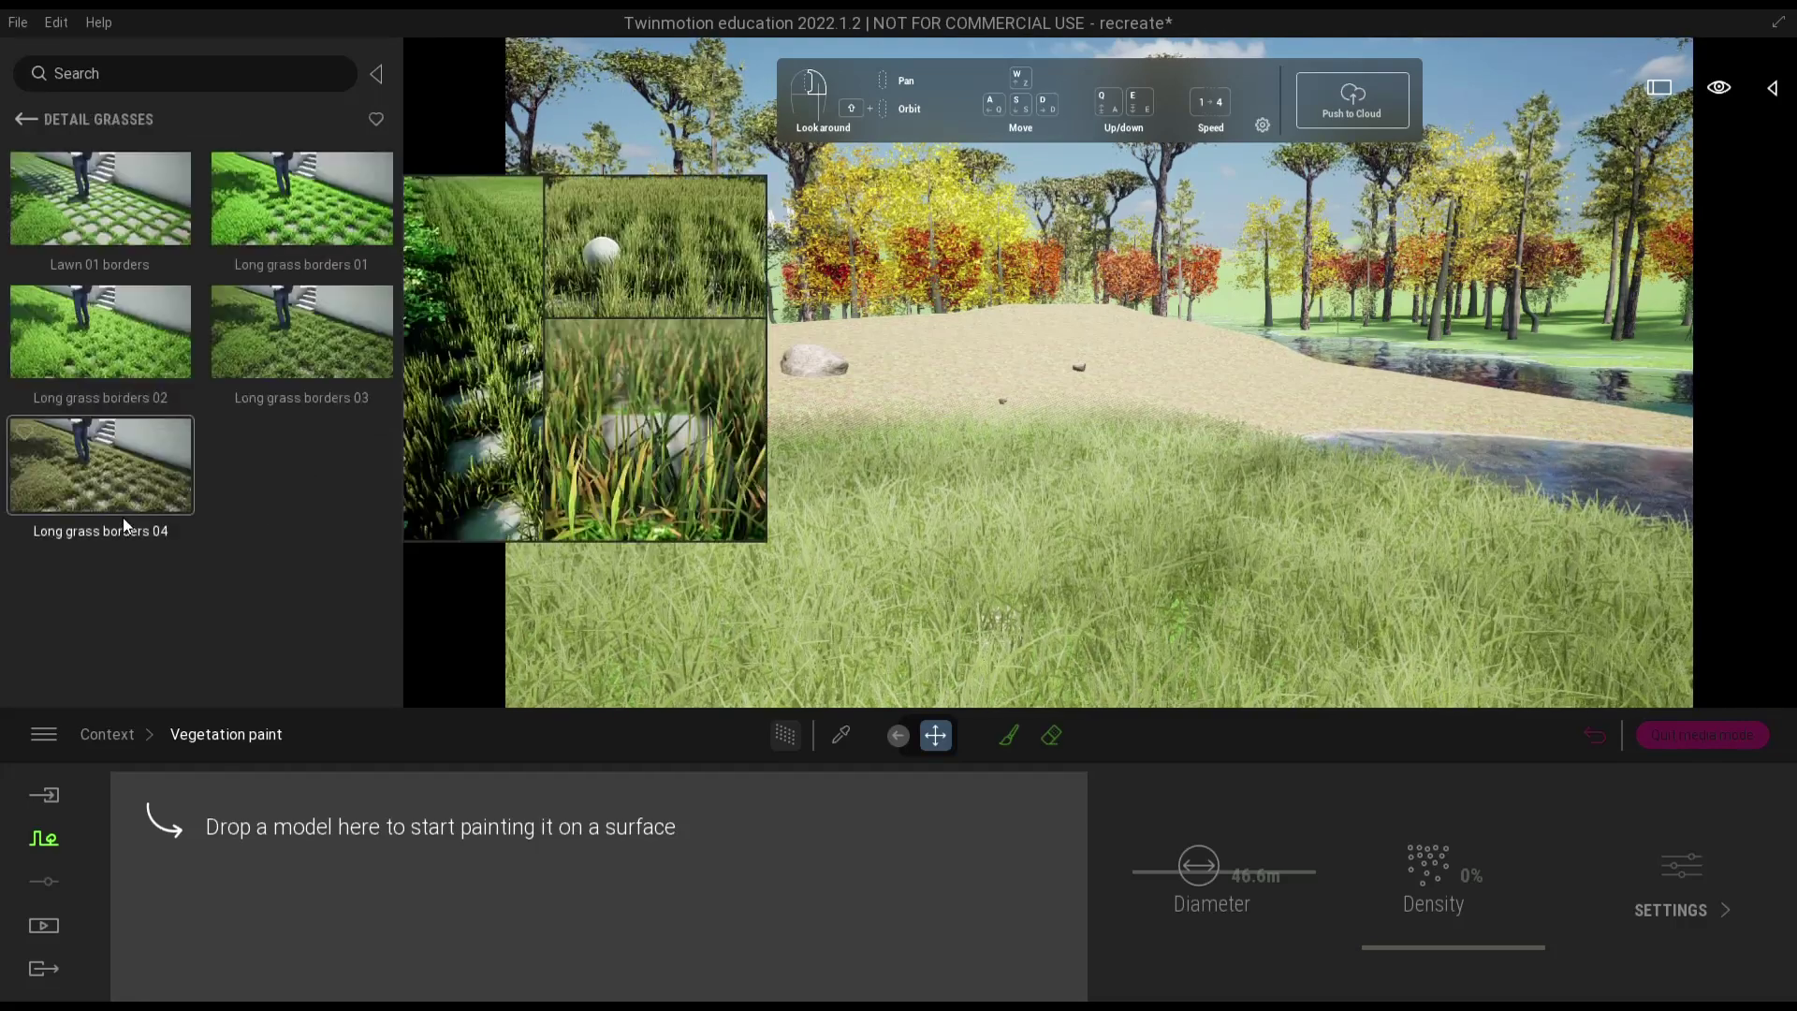
pyautogui.click(36, 115)
pyautogui.click(300, 379)
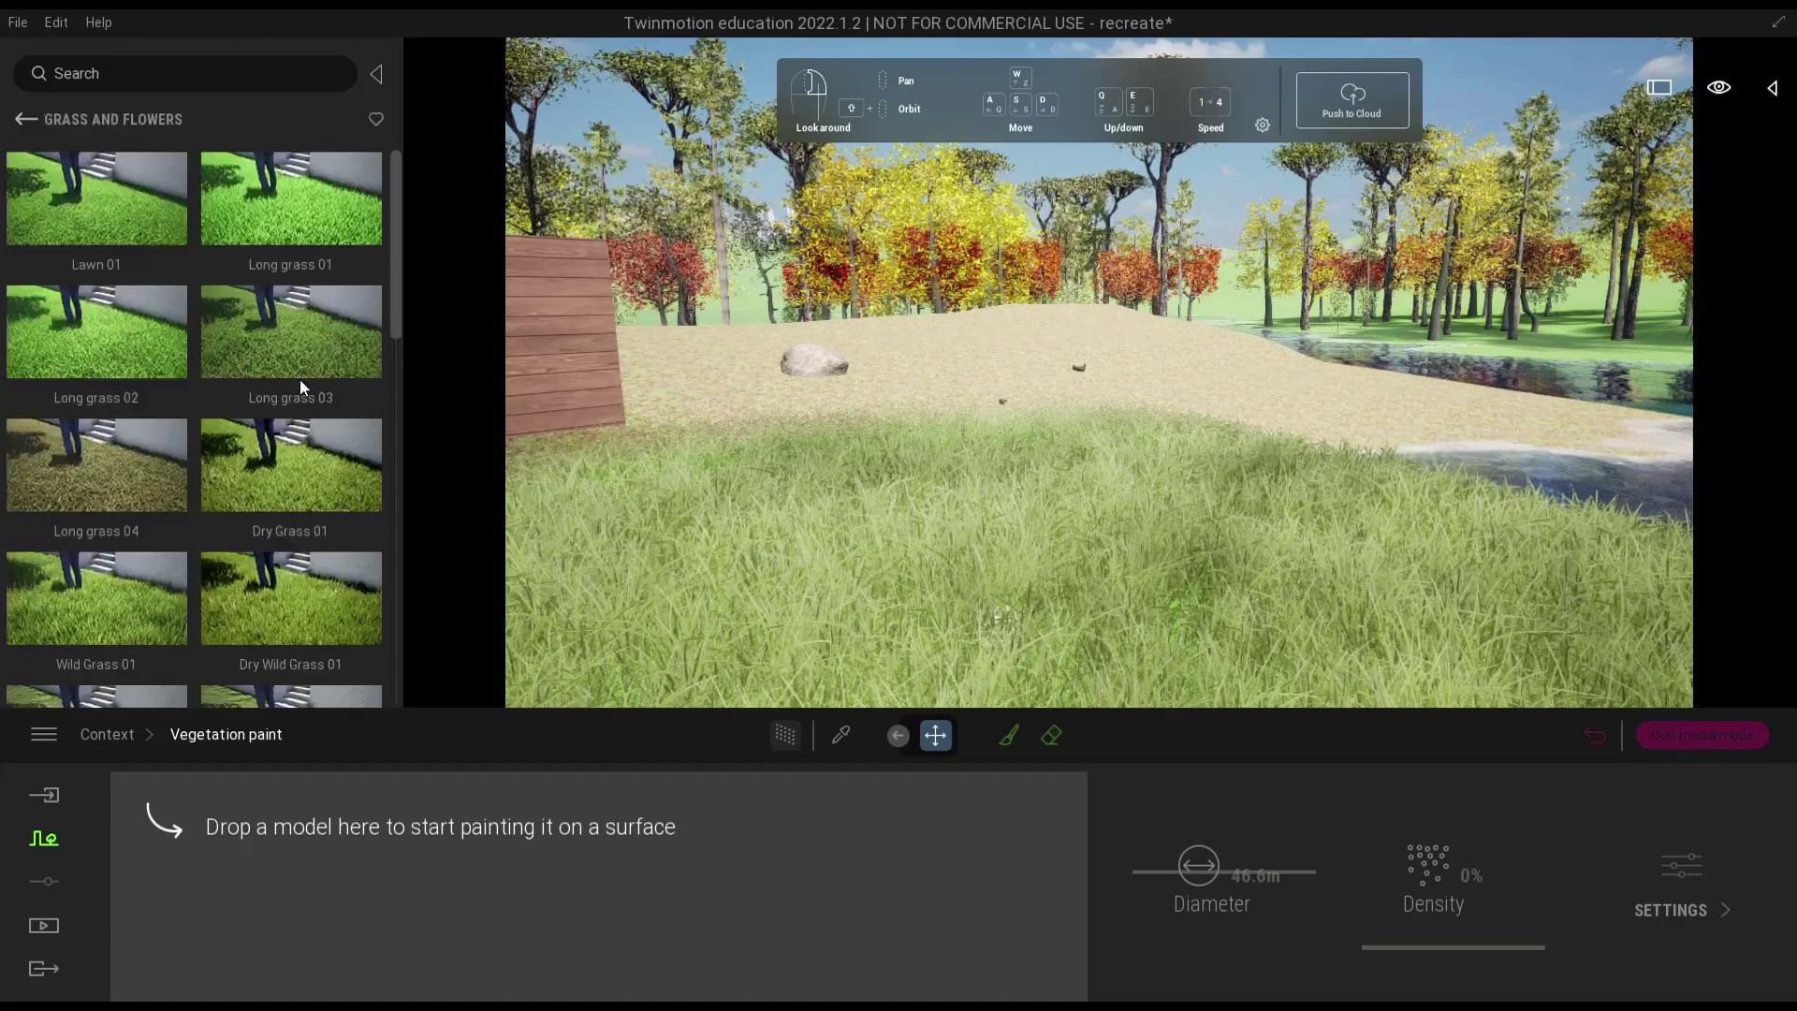
pyautogui.scroll(-5, 227, 475)
pyautogui.scroll(-3, 233, 515)
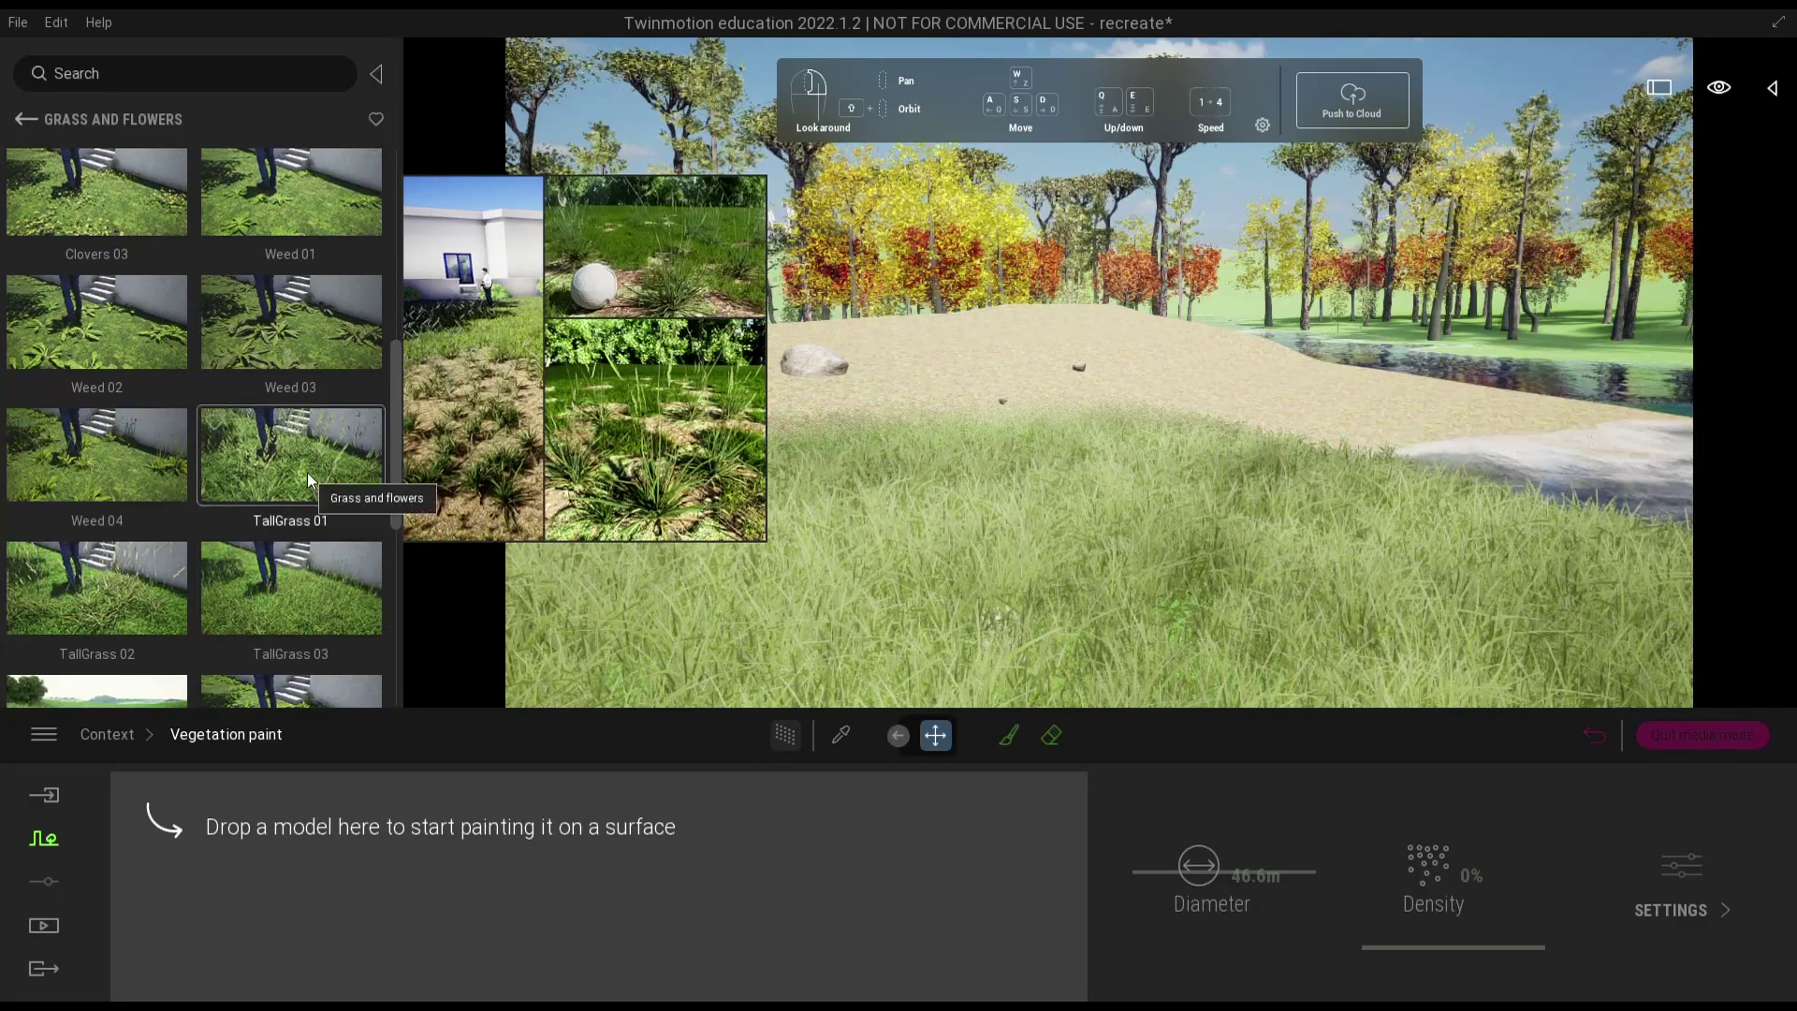
pyautogui.moveTo(308, 472); pyautogui.dragTo(356, 878)
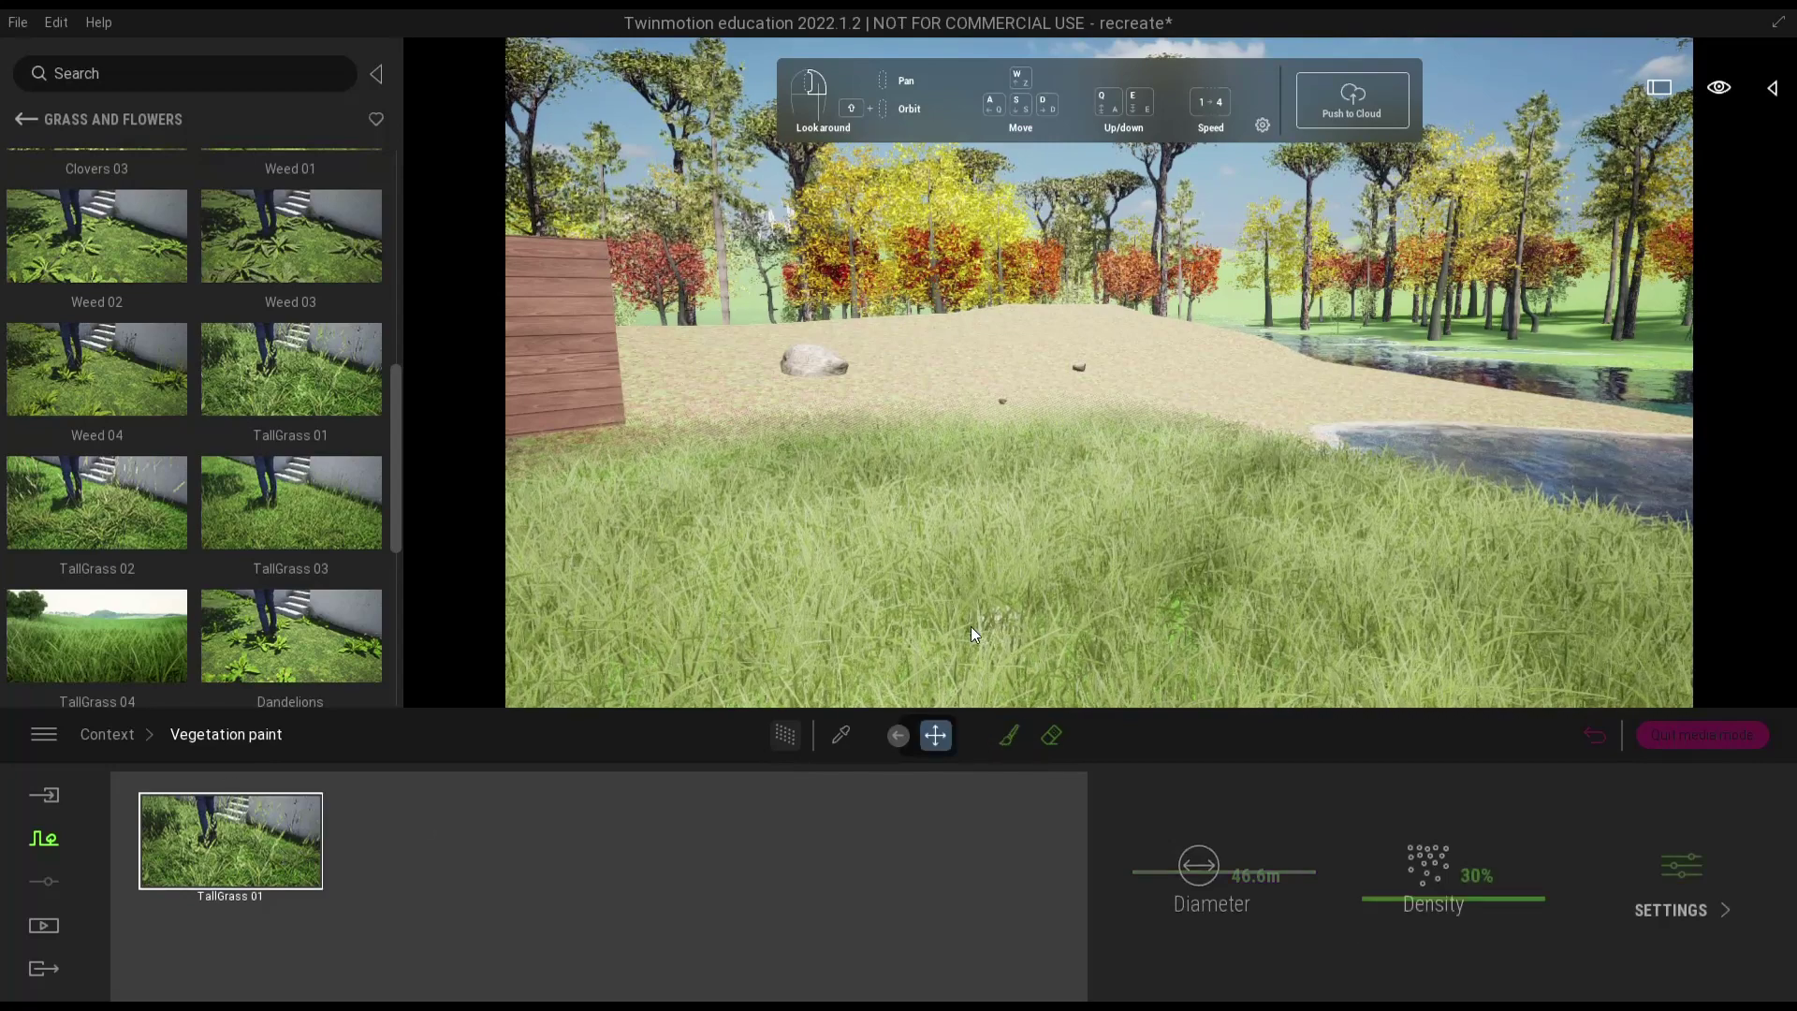
# - Try painting TallGrass 01 over the meadow in front of the house and discard the painted patch
pyautogui.click(1010, 735)
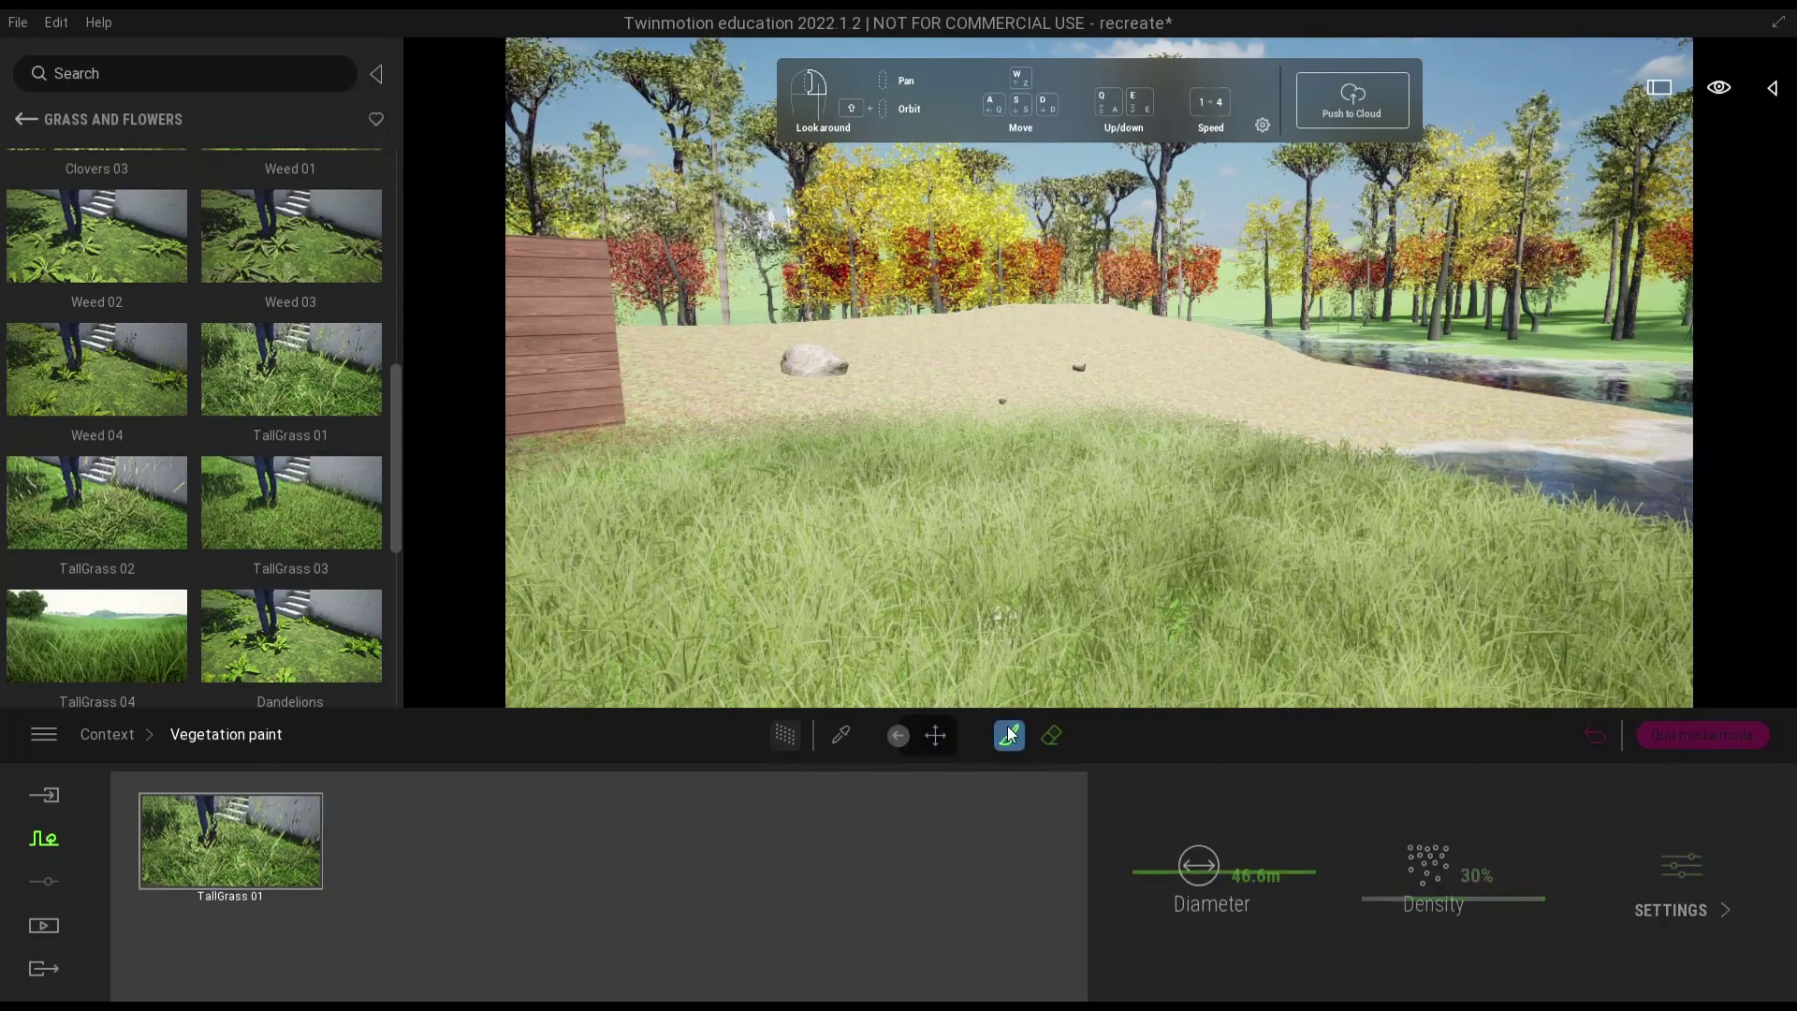
pyautogui.click(1080, 616)
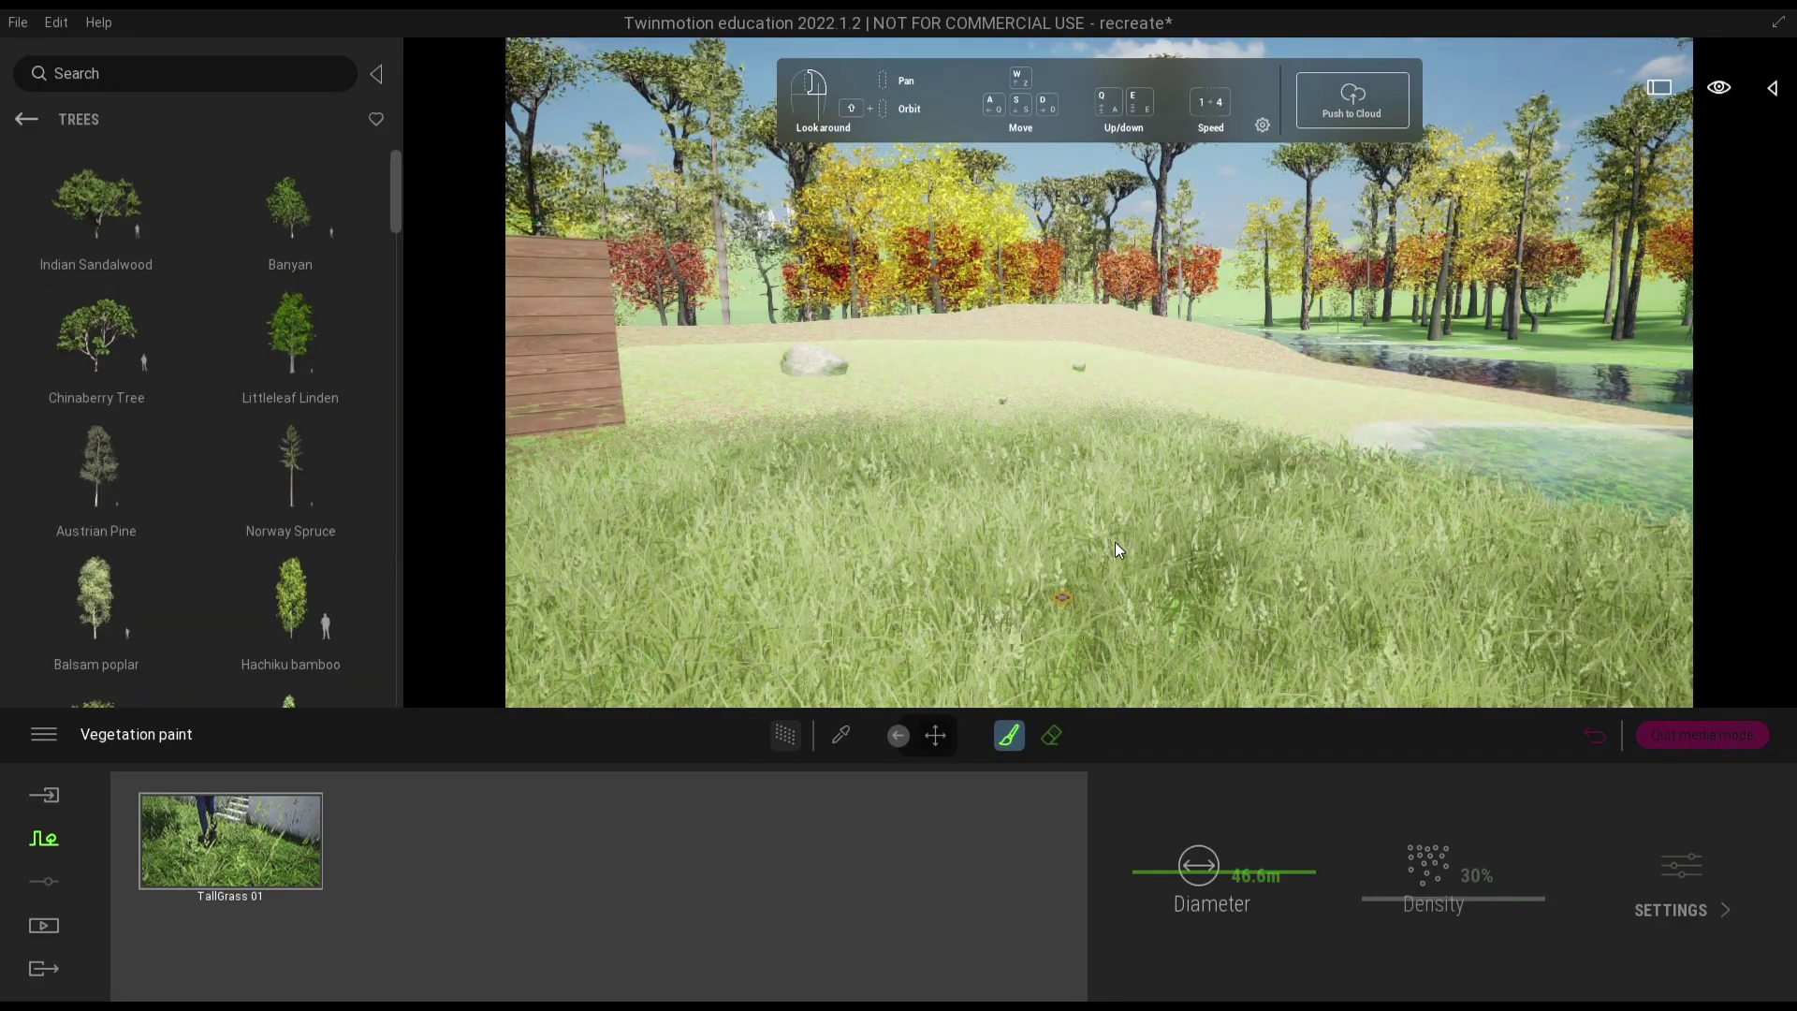
pyautogui.moveTo(1117, 533)
pyautogui.mouseDown(button='right')
pyautogui.moveTo(1277, 462)
pyautogui.moveTo(1330, 472)
pyautogui.moveTo(1287, 473)
pyautogui.mouseUp(button='right')
pyautogui.press('Escape')
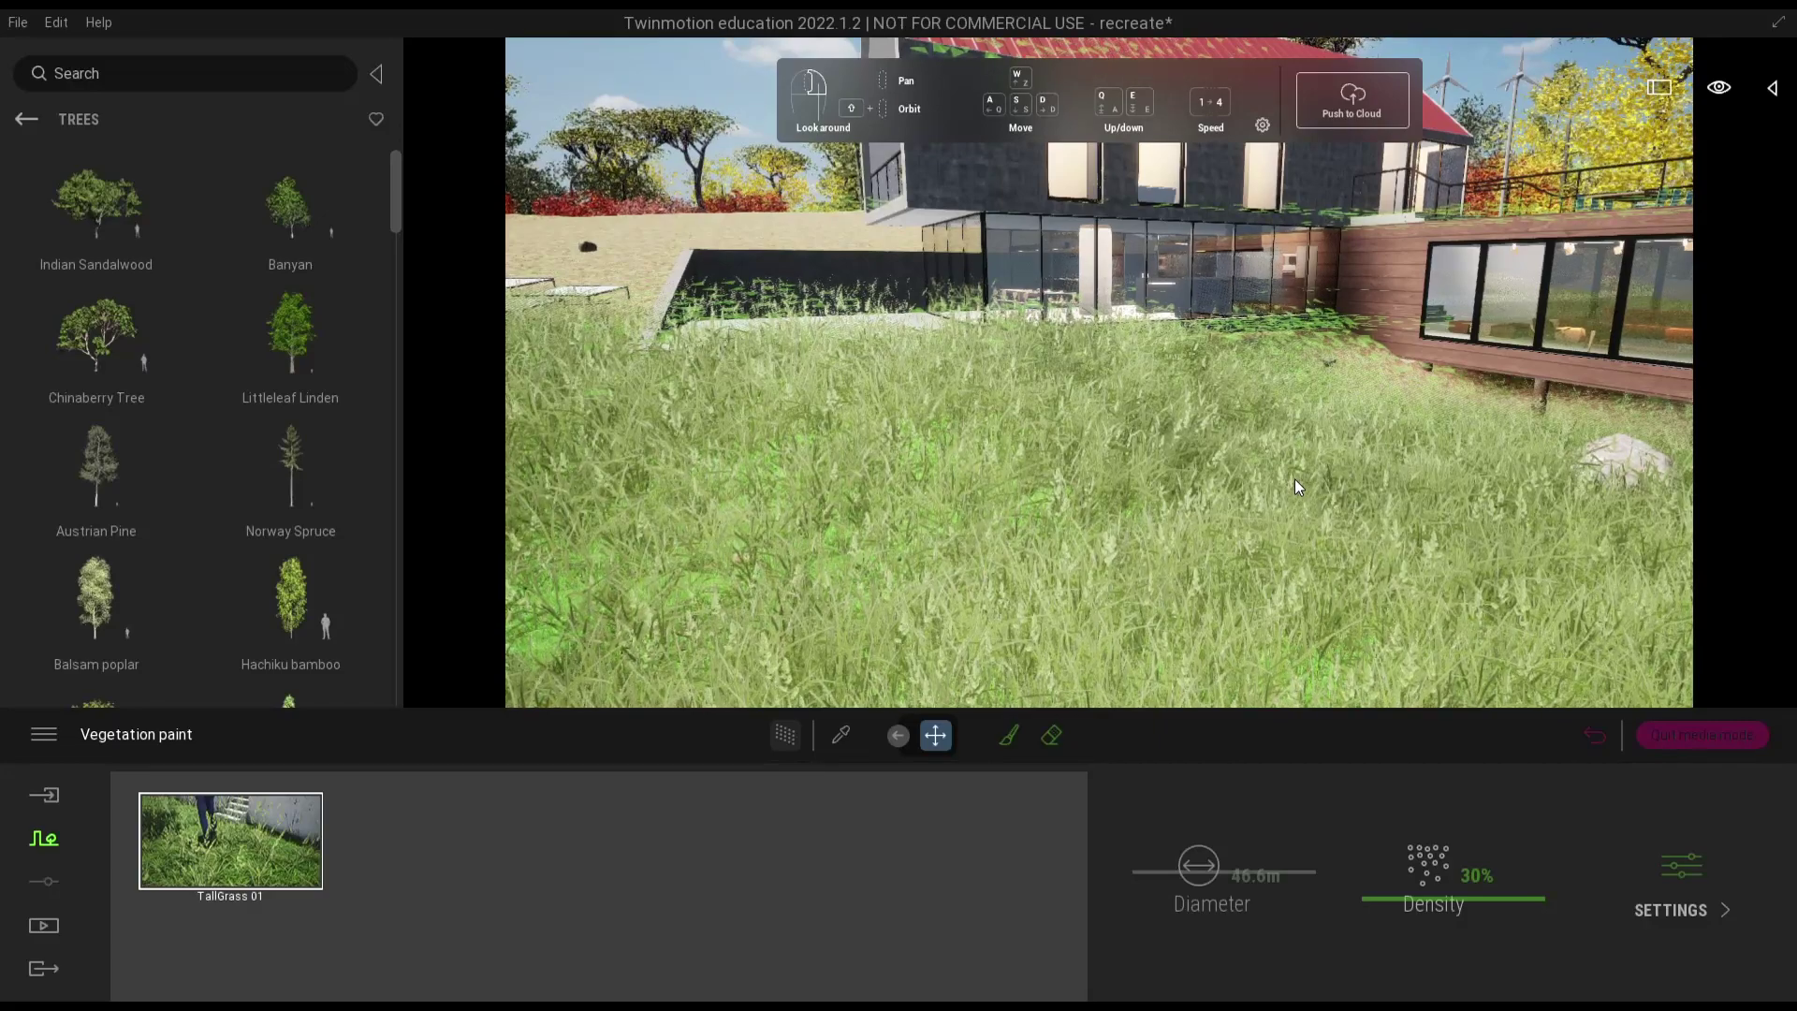
pyautogui.press('Escape')
# - Look around the meadow, pond and forest at eye level to review the planting
pyautogui.scroll(3, 919, 450)
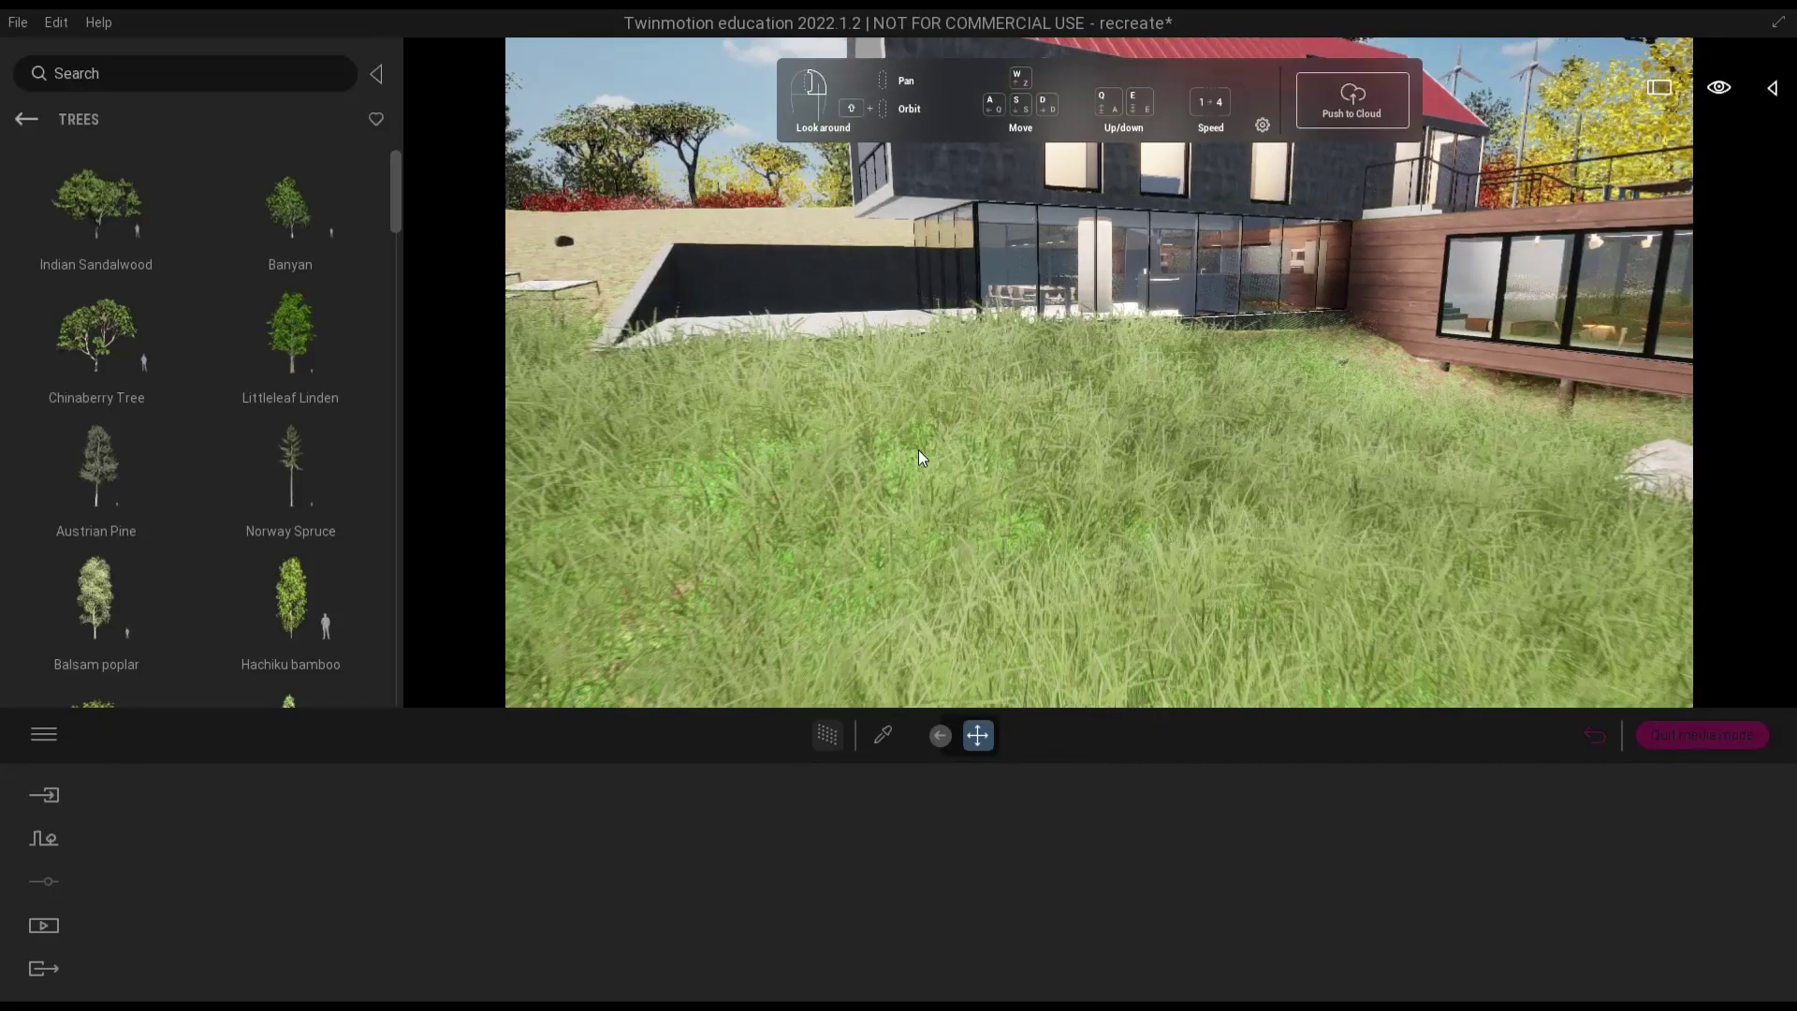
pyautogui.moveTo(955, 412); pyautogui.dragTo(1189, 254, button='right')
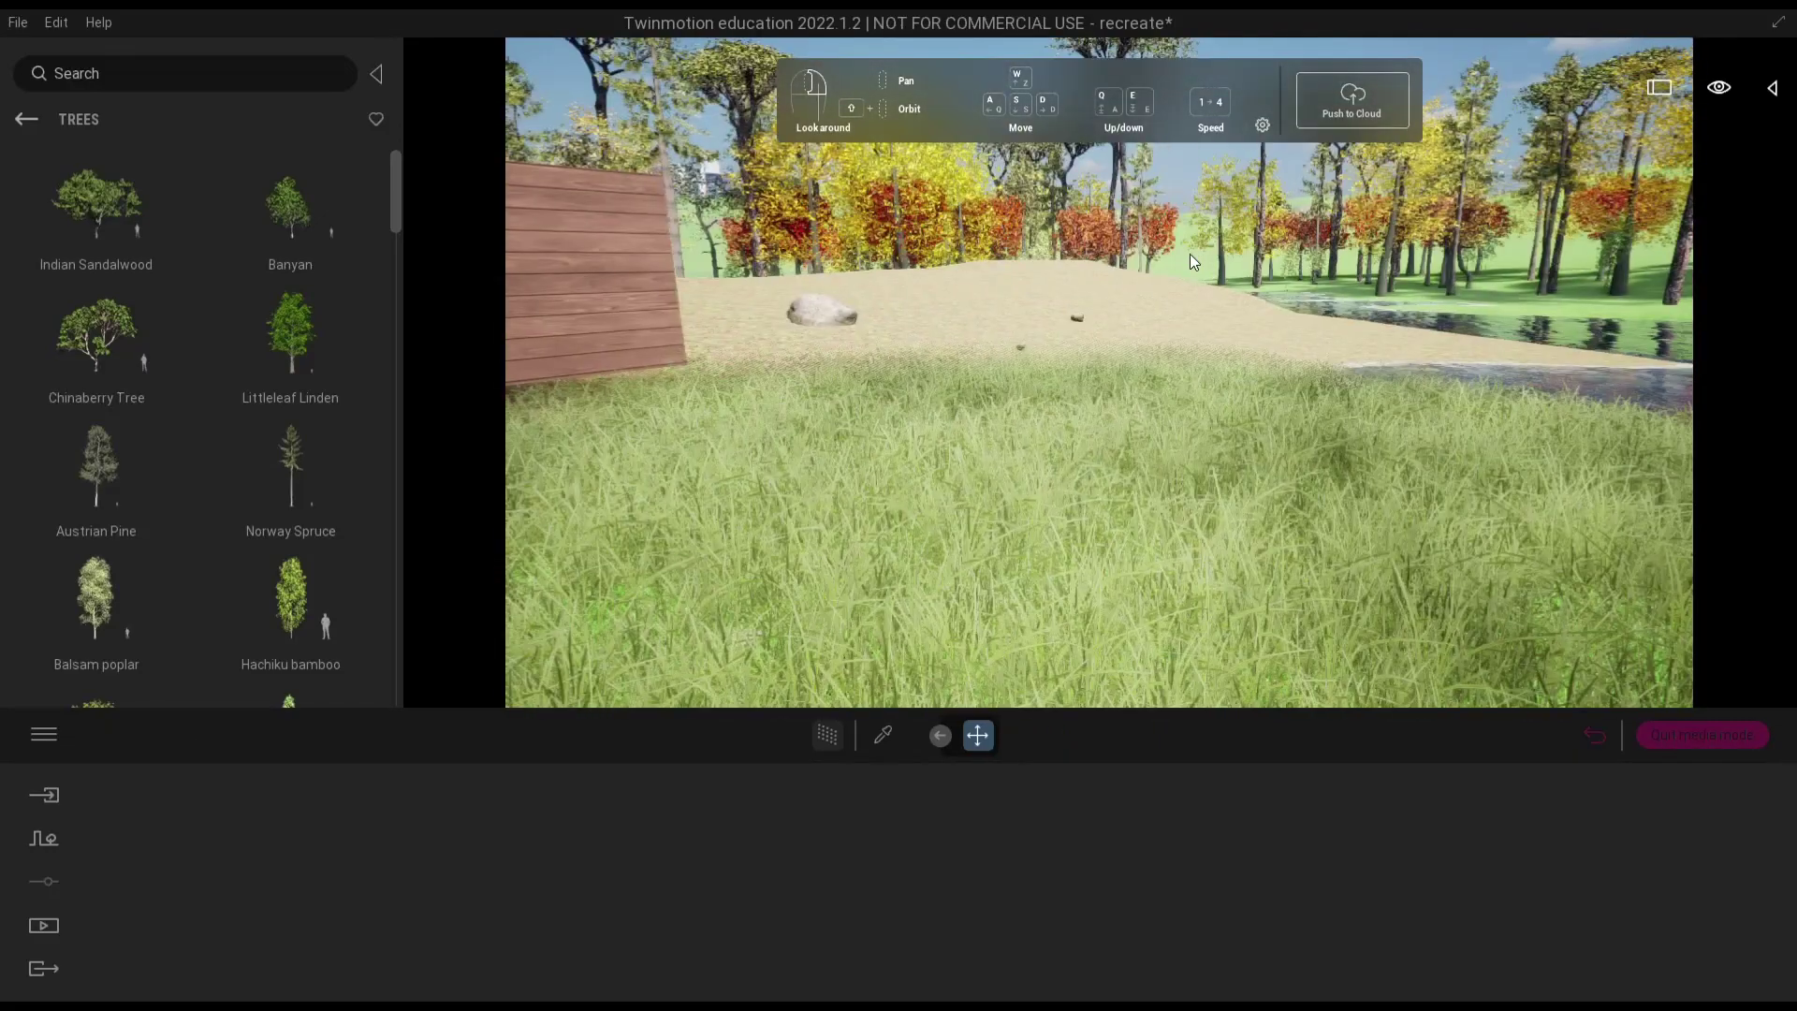
pyautogui.scroll(-3, 1196, 254)
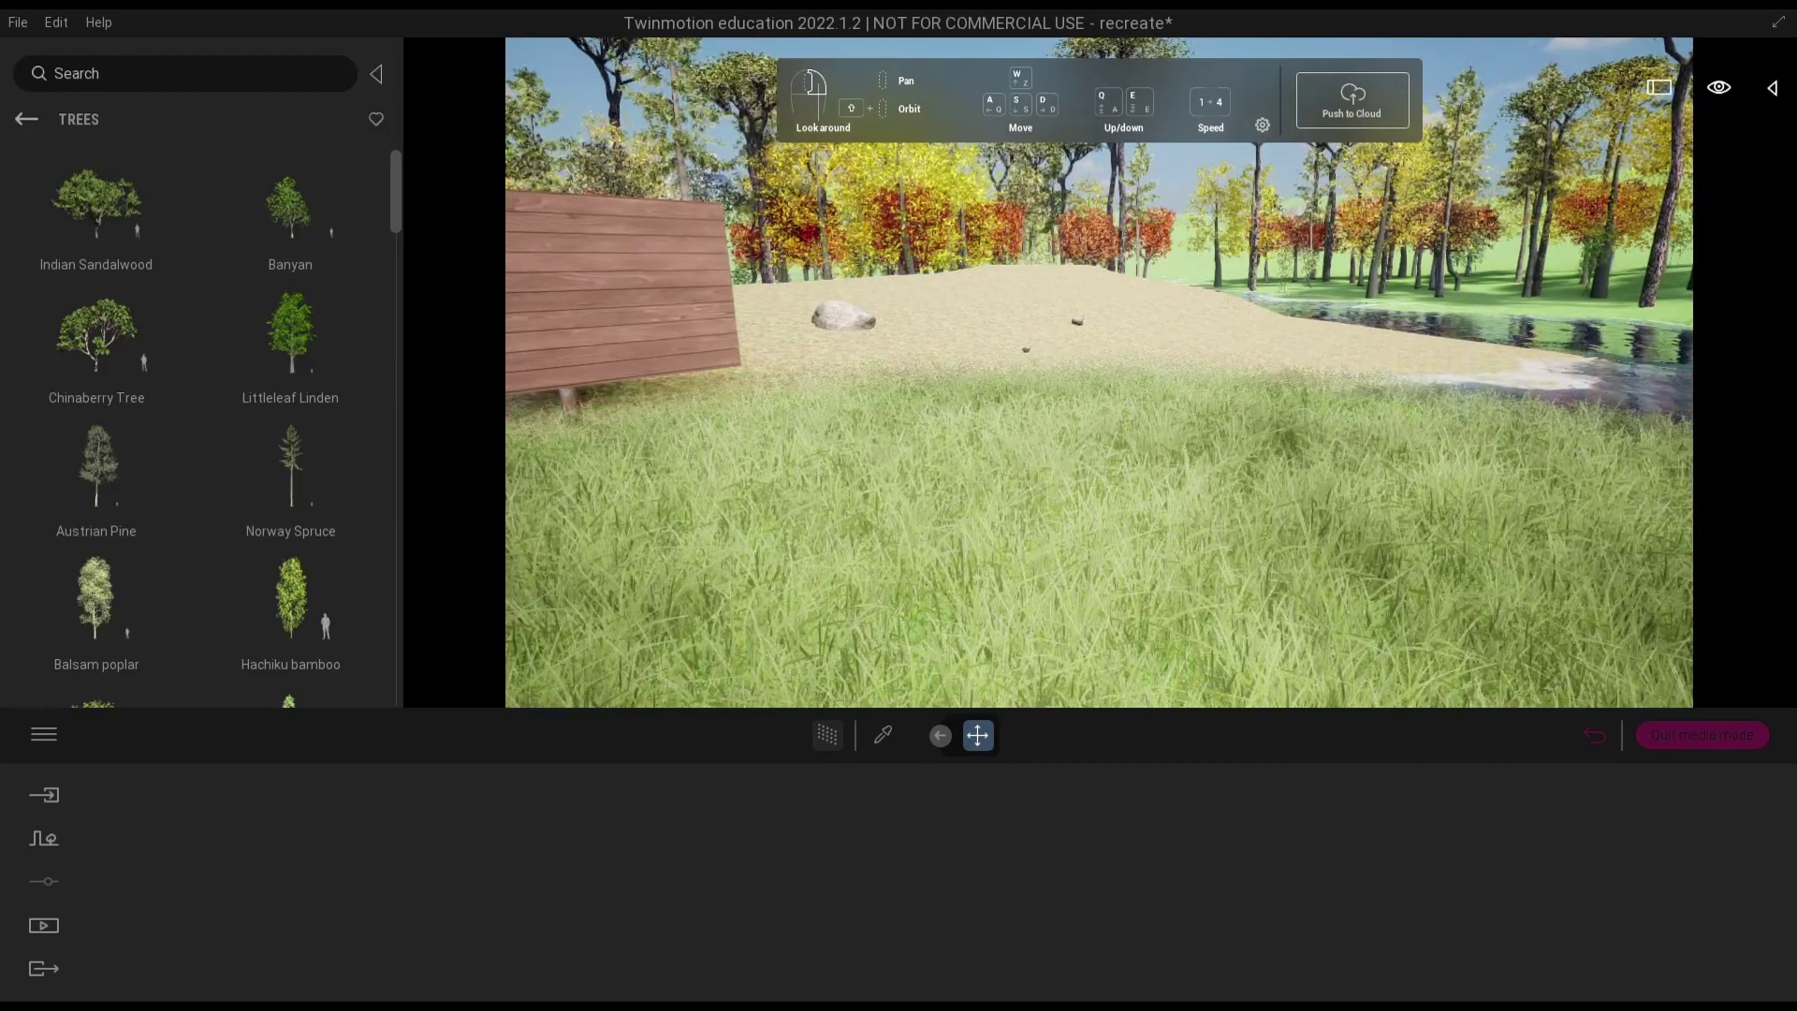
pyautogui.moveTo(1246, 544); pyautogui.dragTo(237, 619, button='right')
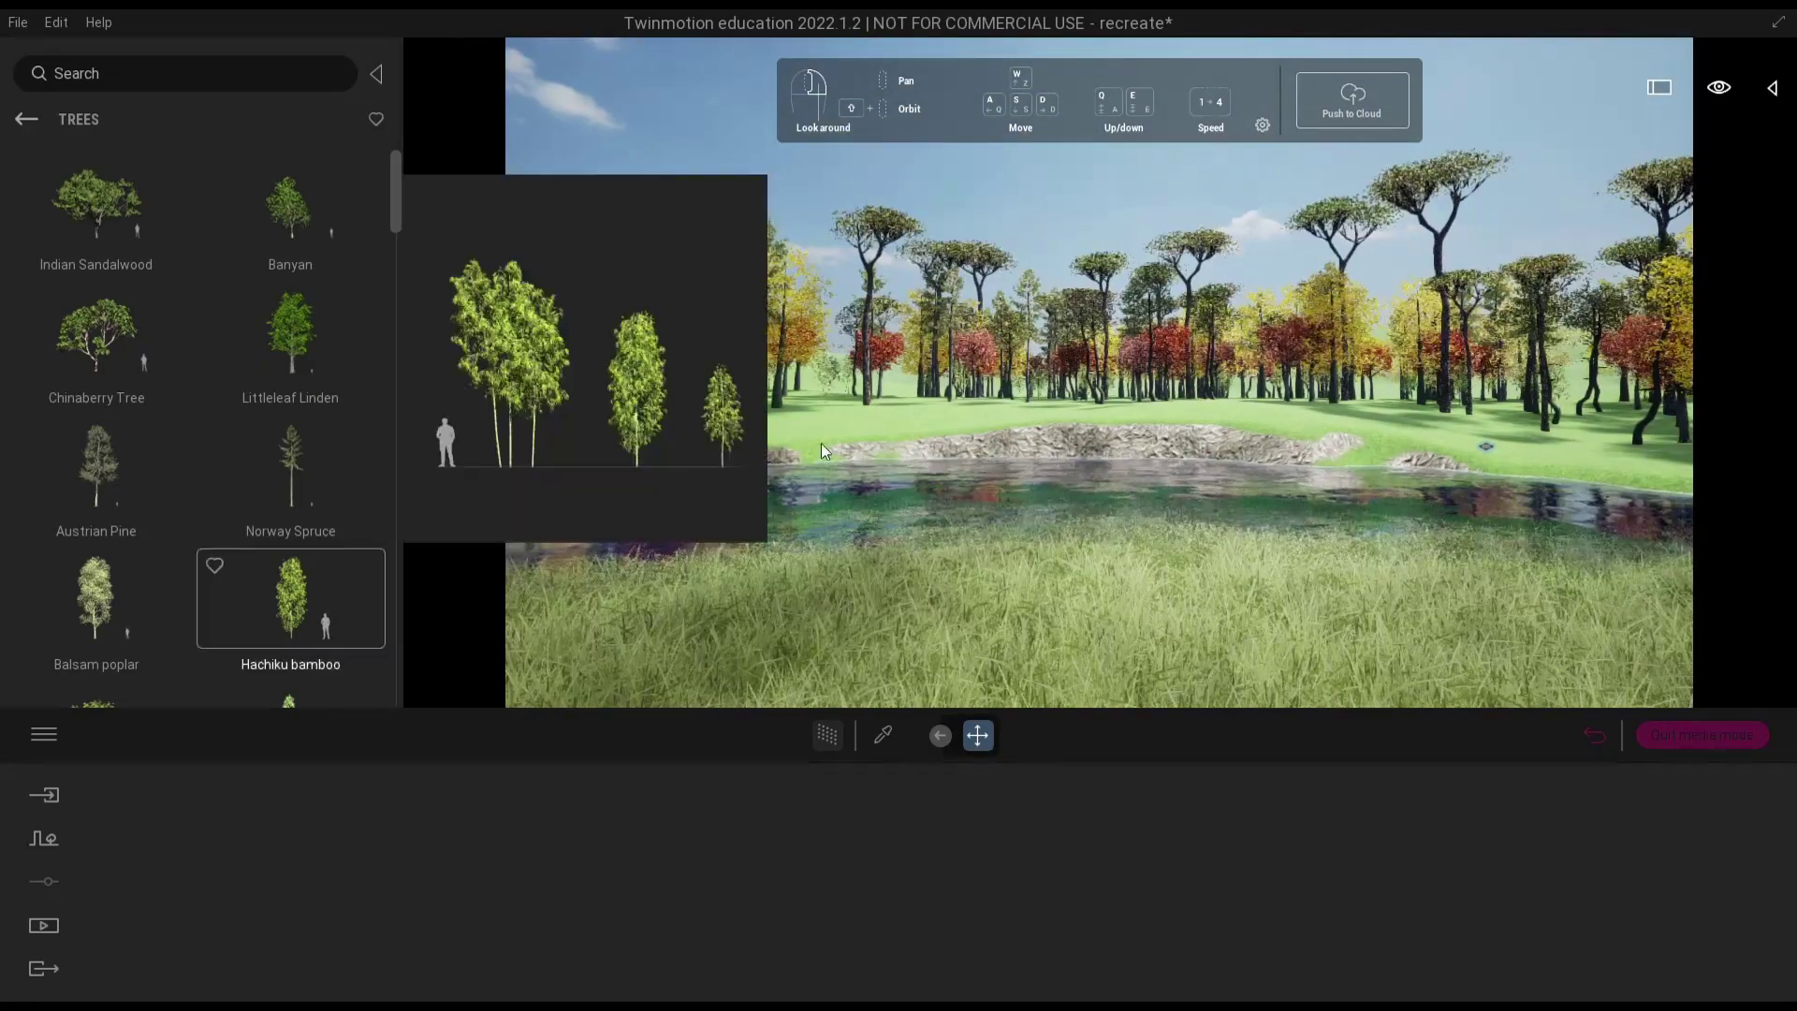
pyautogui.scroll(2, 1012, 405)
pyautogui.moveTo(1013, 404); pyautogui.dragTo(1525, 394, button='right')
pyautogui.press('w')
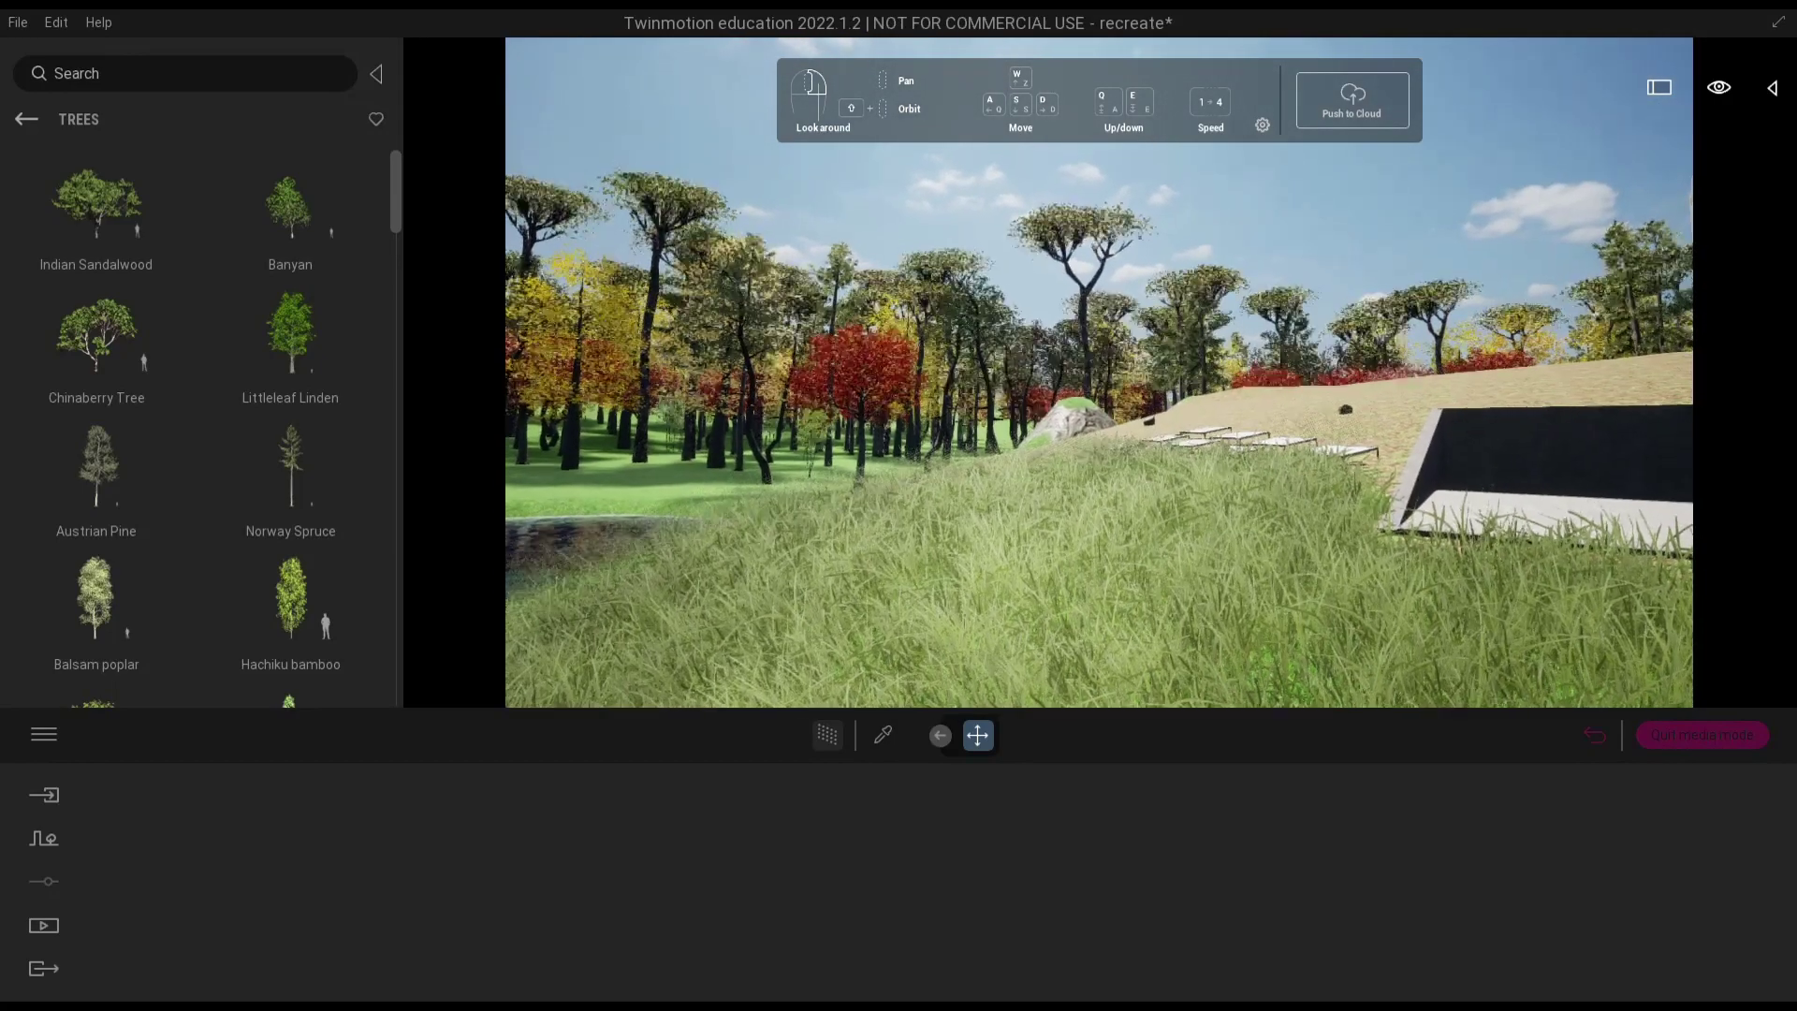
# - Recall the saved Image4 view after looking around the house, and open that image's settings
pyautogui.moveTo(1013, 405)
pyautogui.mouseDown(button='right')
pyautogui.moveTo(1049, 286)
pyautogui.moveTo(1443, 393)
pyautogui.moveTo(1046, 416)
pyautogui.mouseUp(button='right')
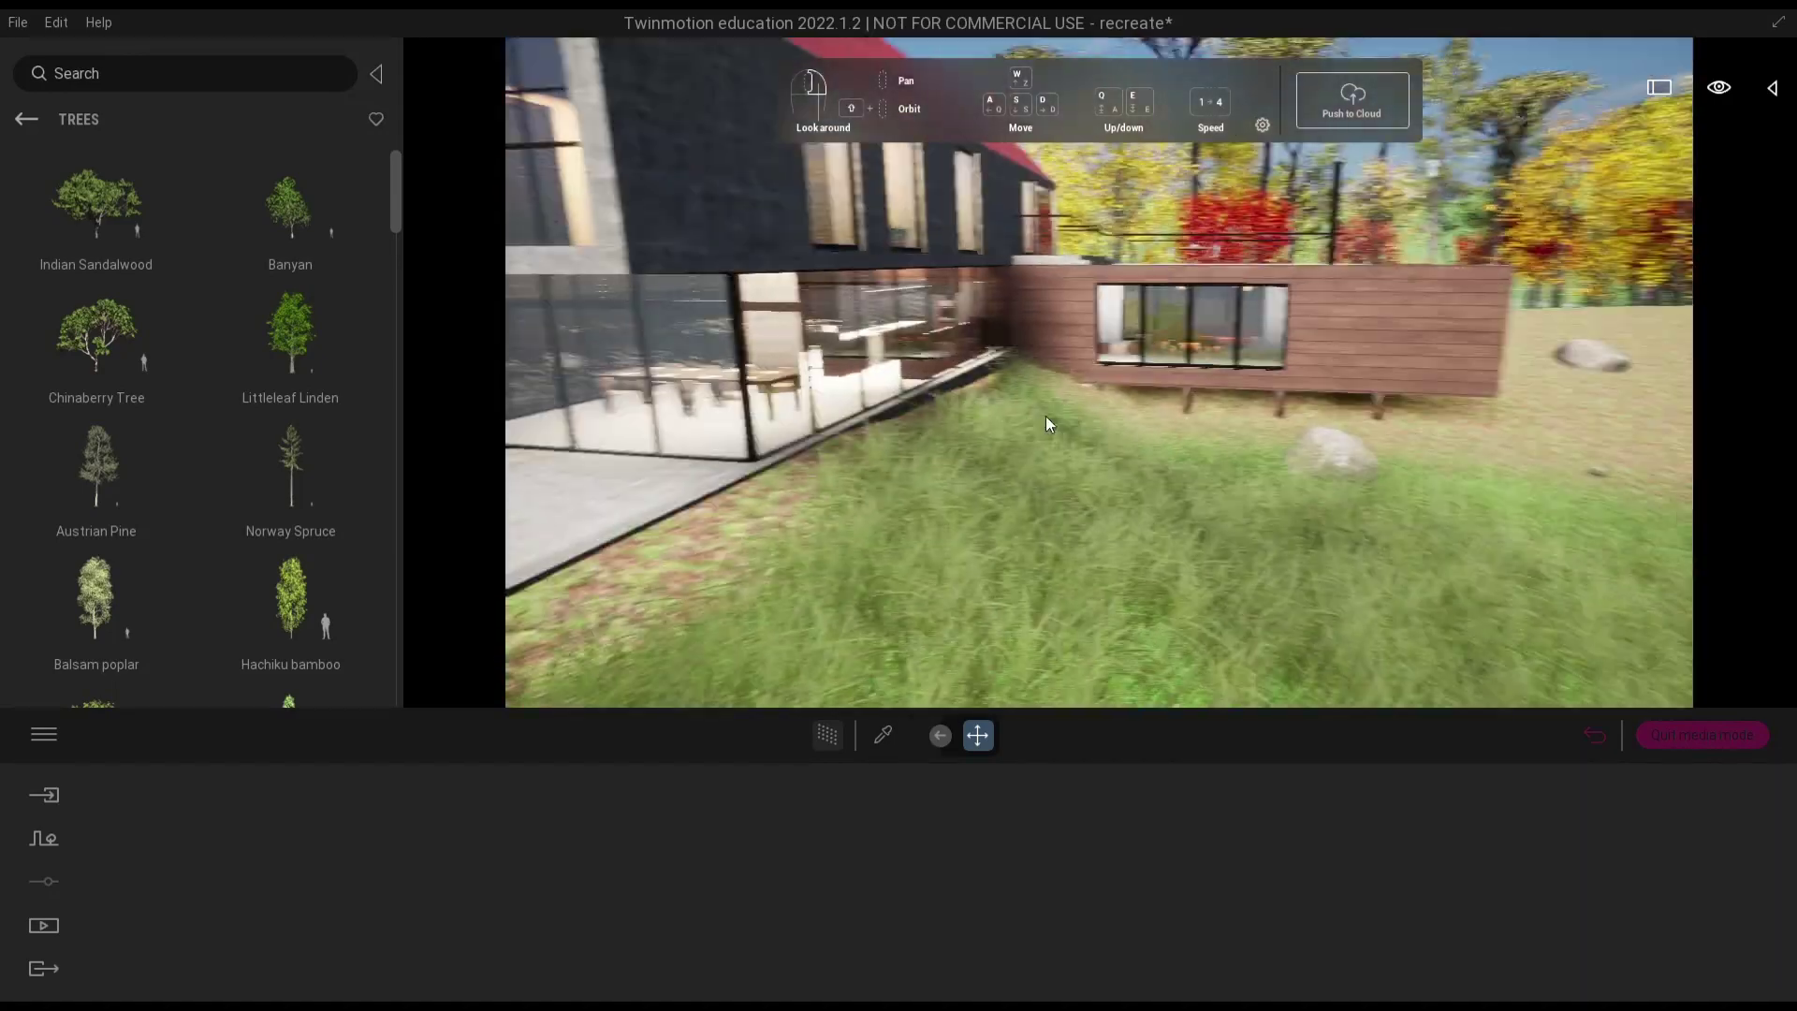
pyautogui.click(26, 930)
pyautogui.click(345, 873)
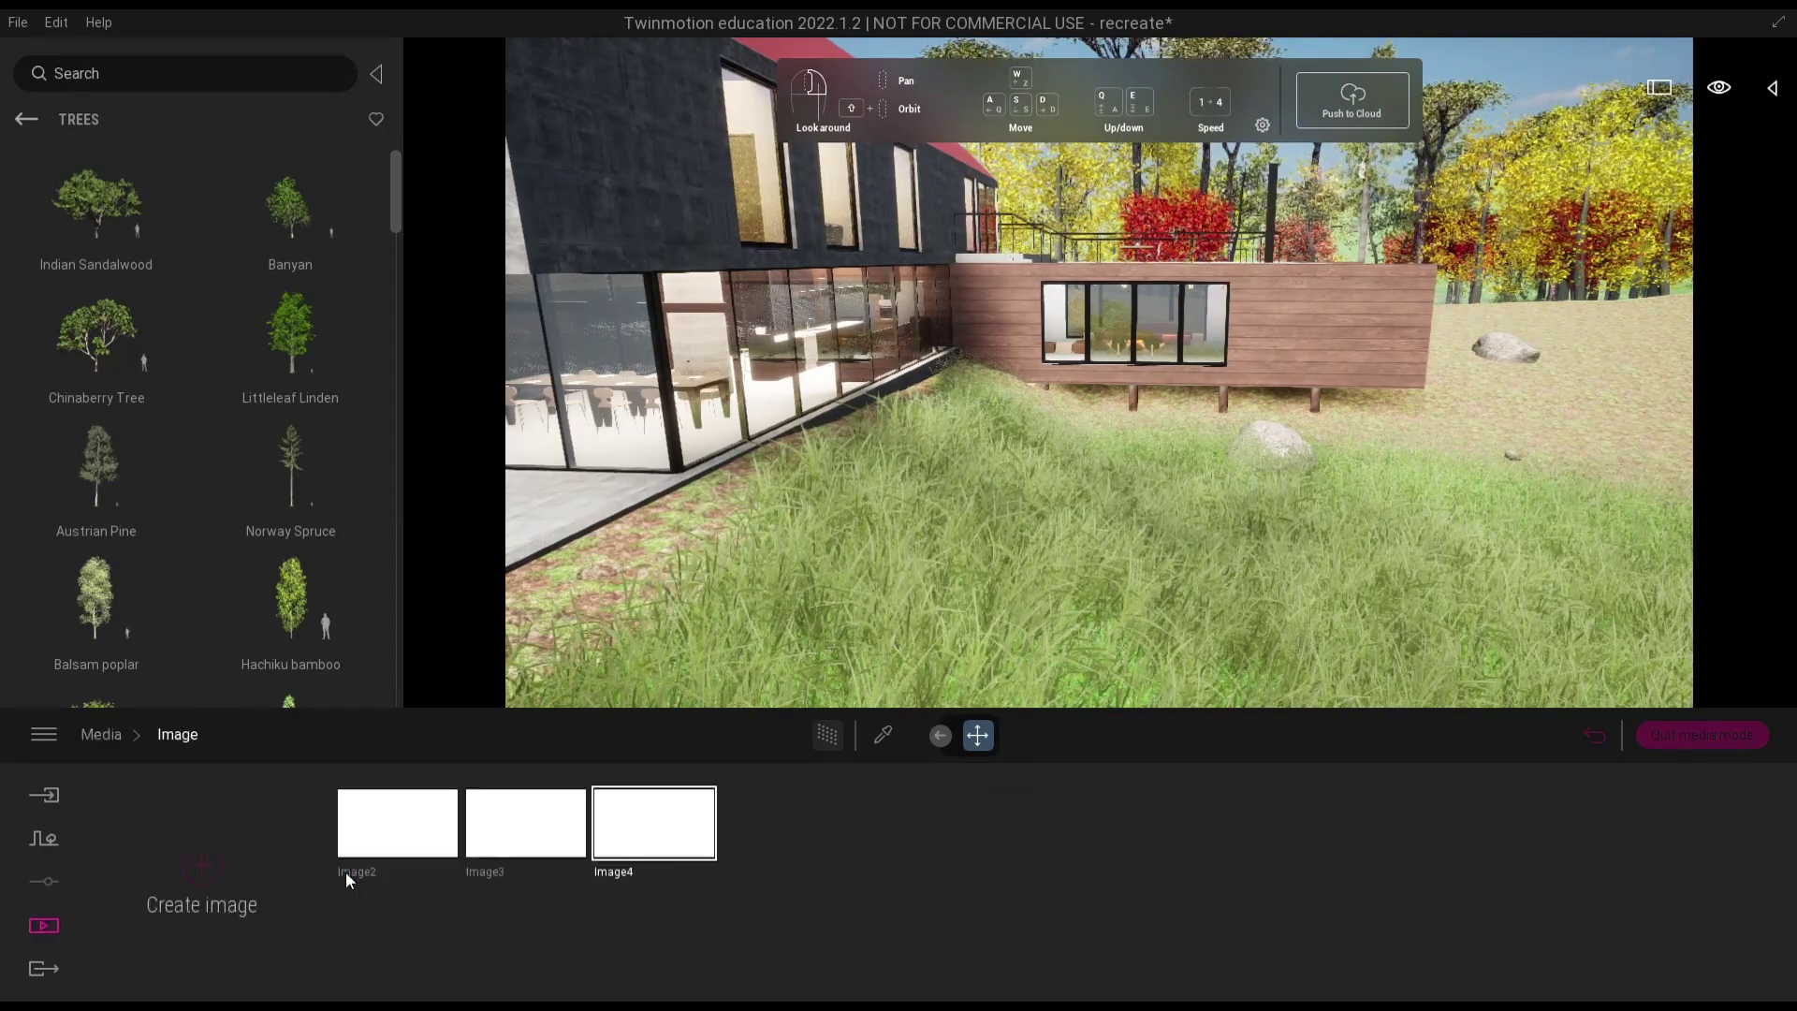
pyautogui.click(621, 835)
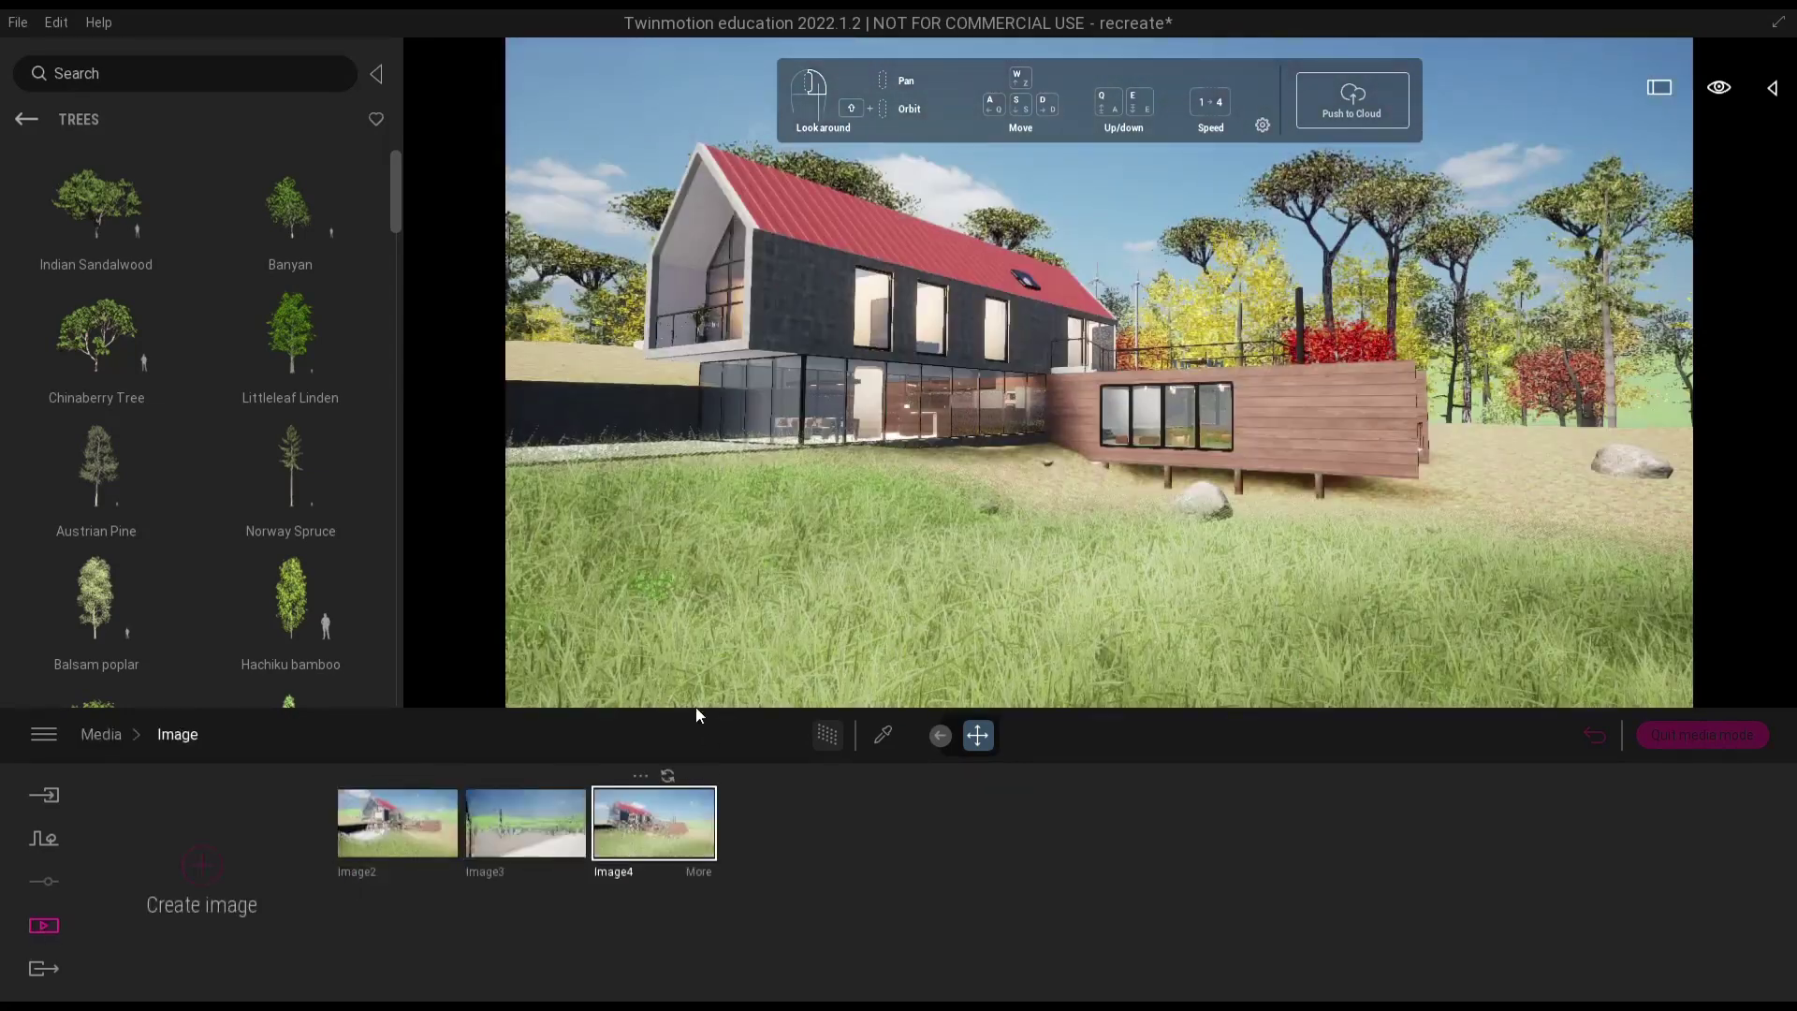
pyautogui.click(696, 872)
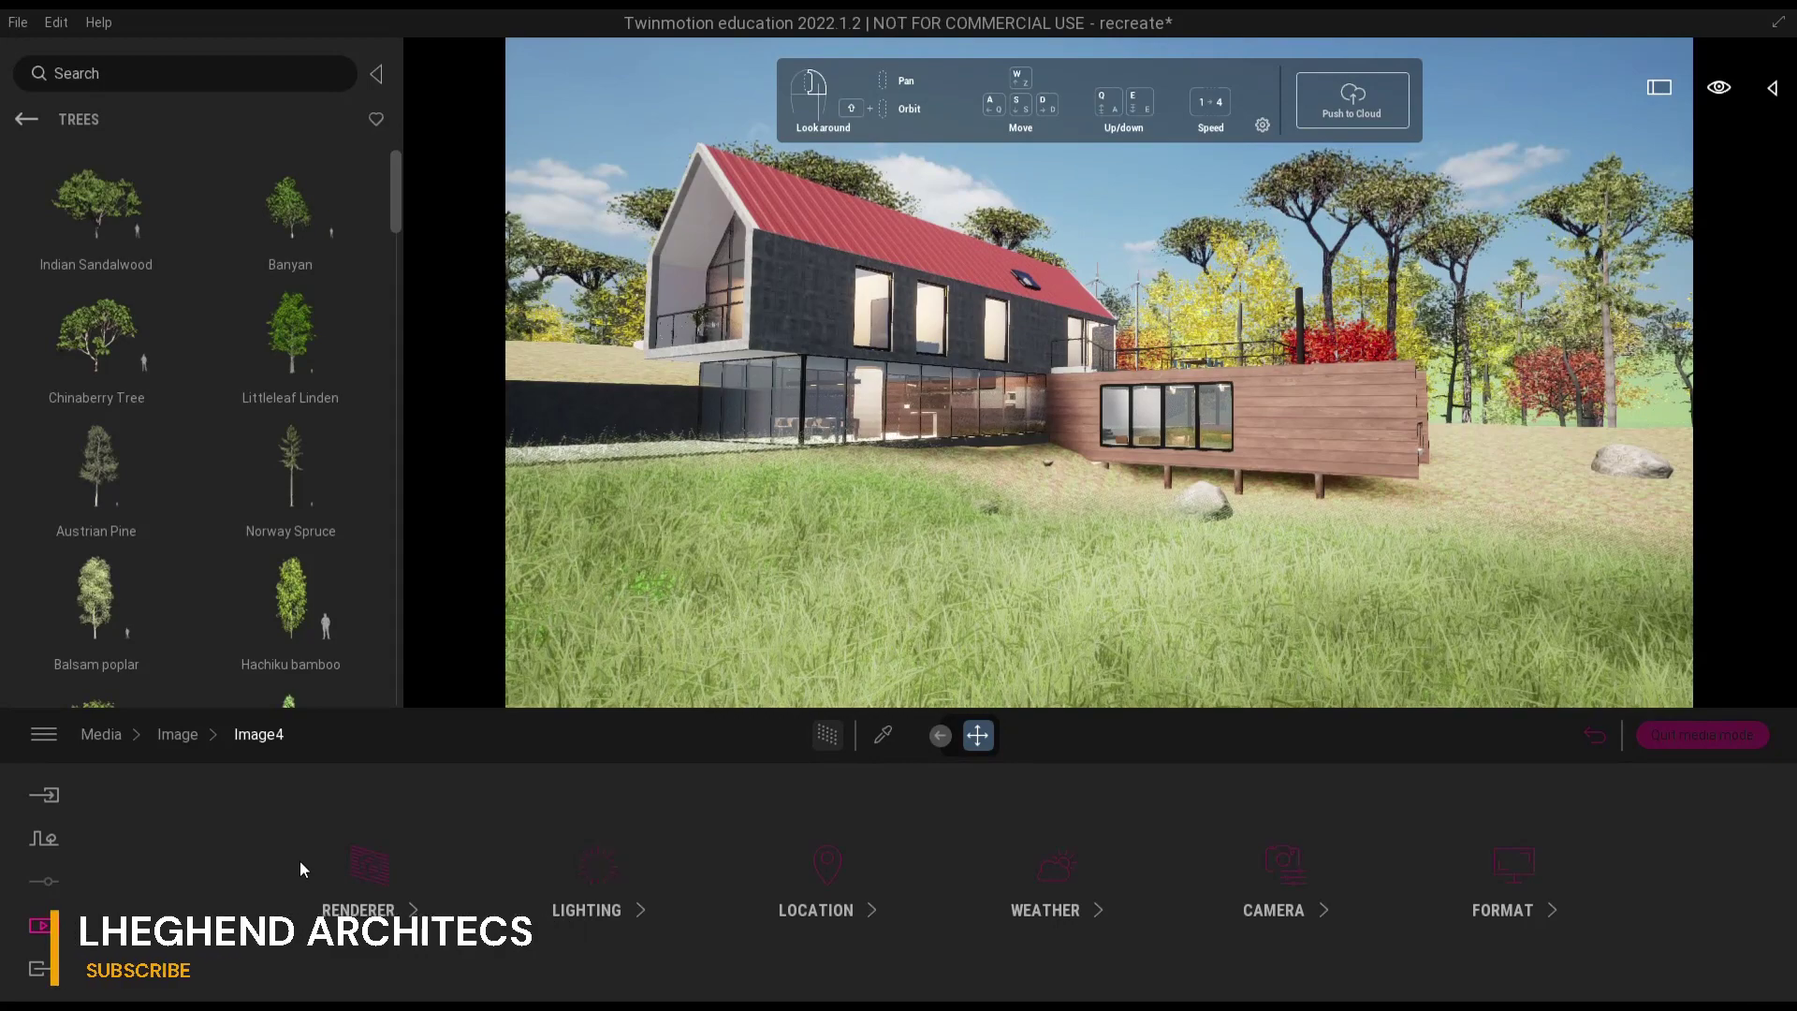
# - Reduce the shadow distance in Image4's renderer settings to about 915 m
pyautogui.click(364, 859)
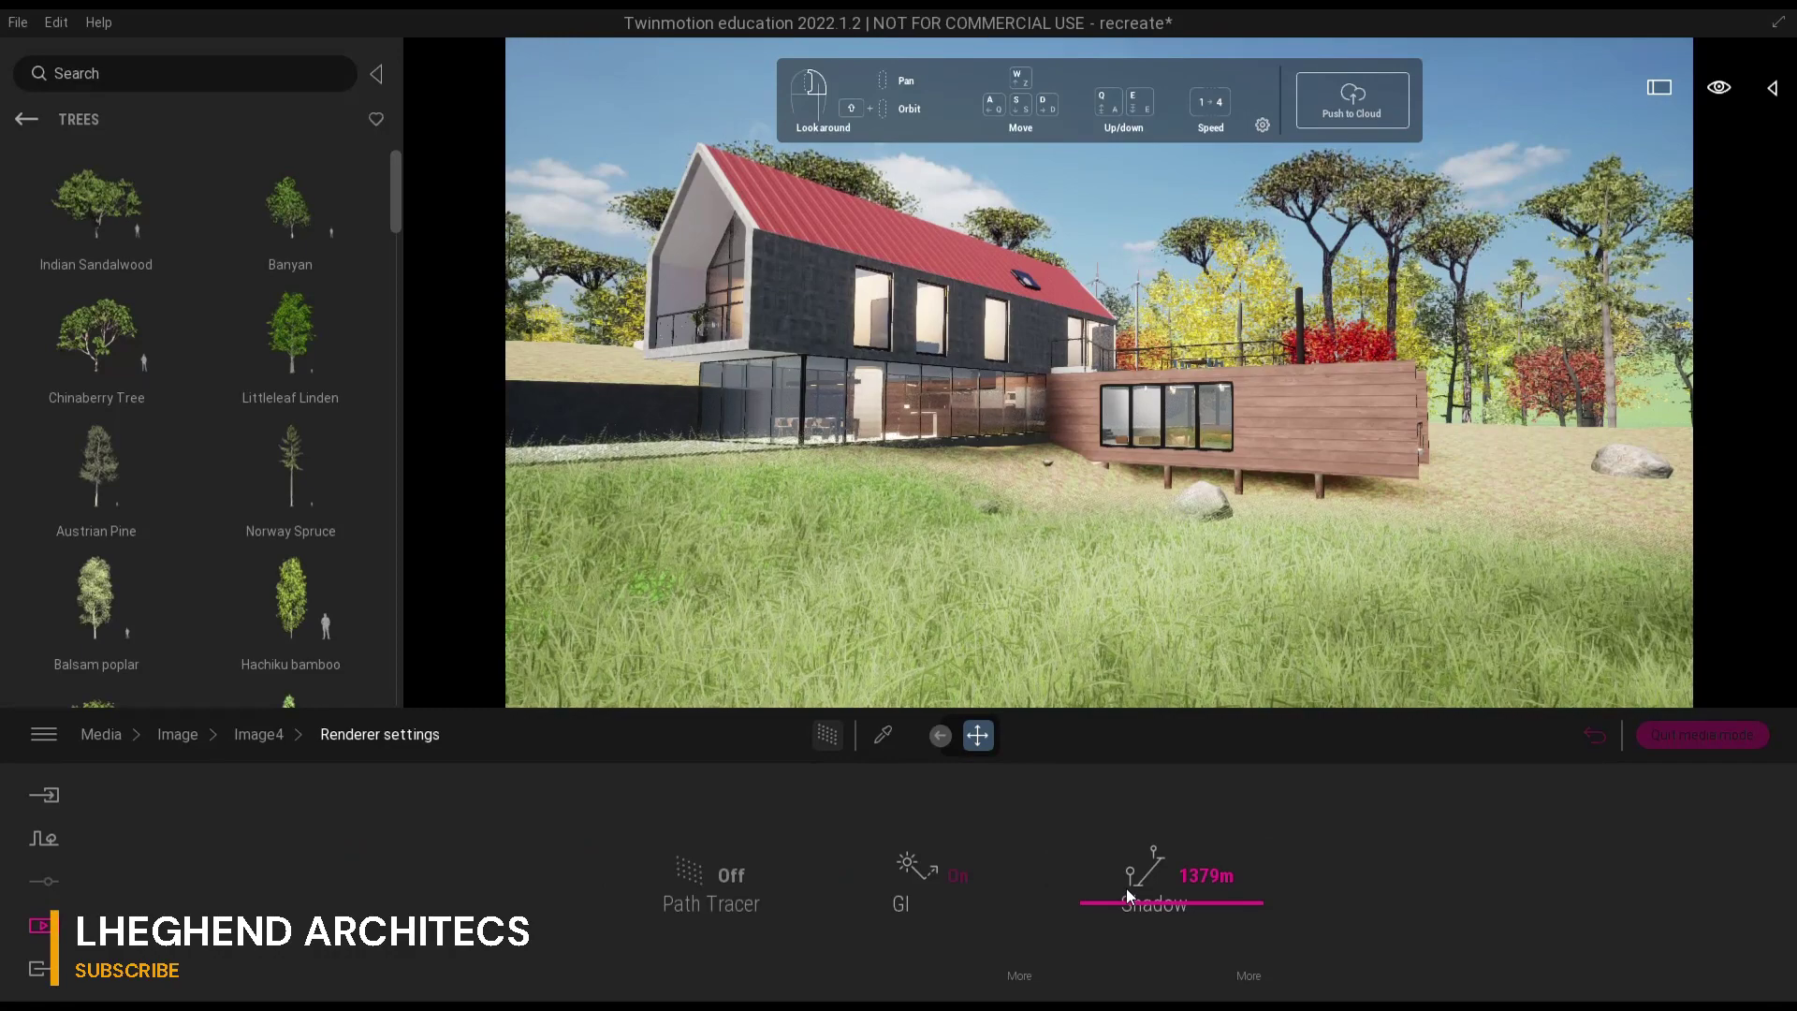
pyautogui.moveTo(1126, 889); pyautogui.dragTo(1089, 918)
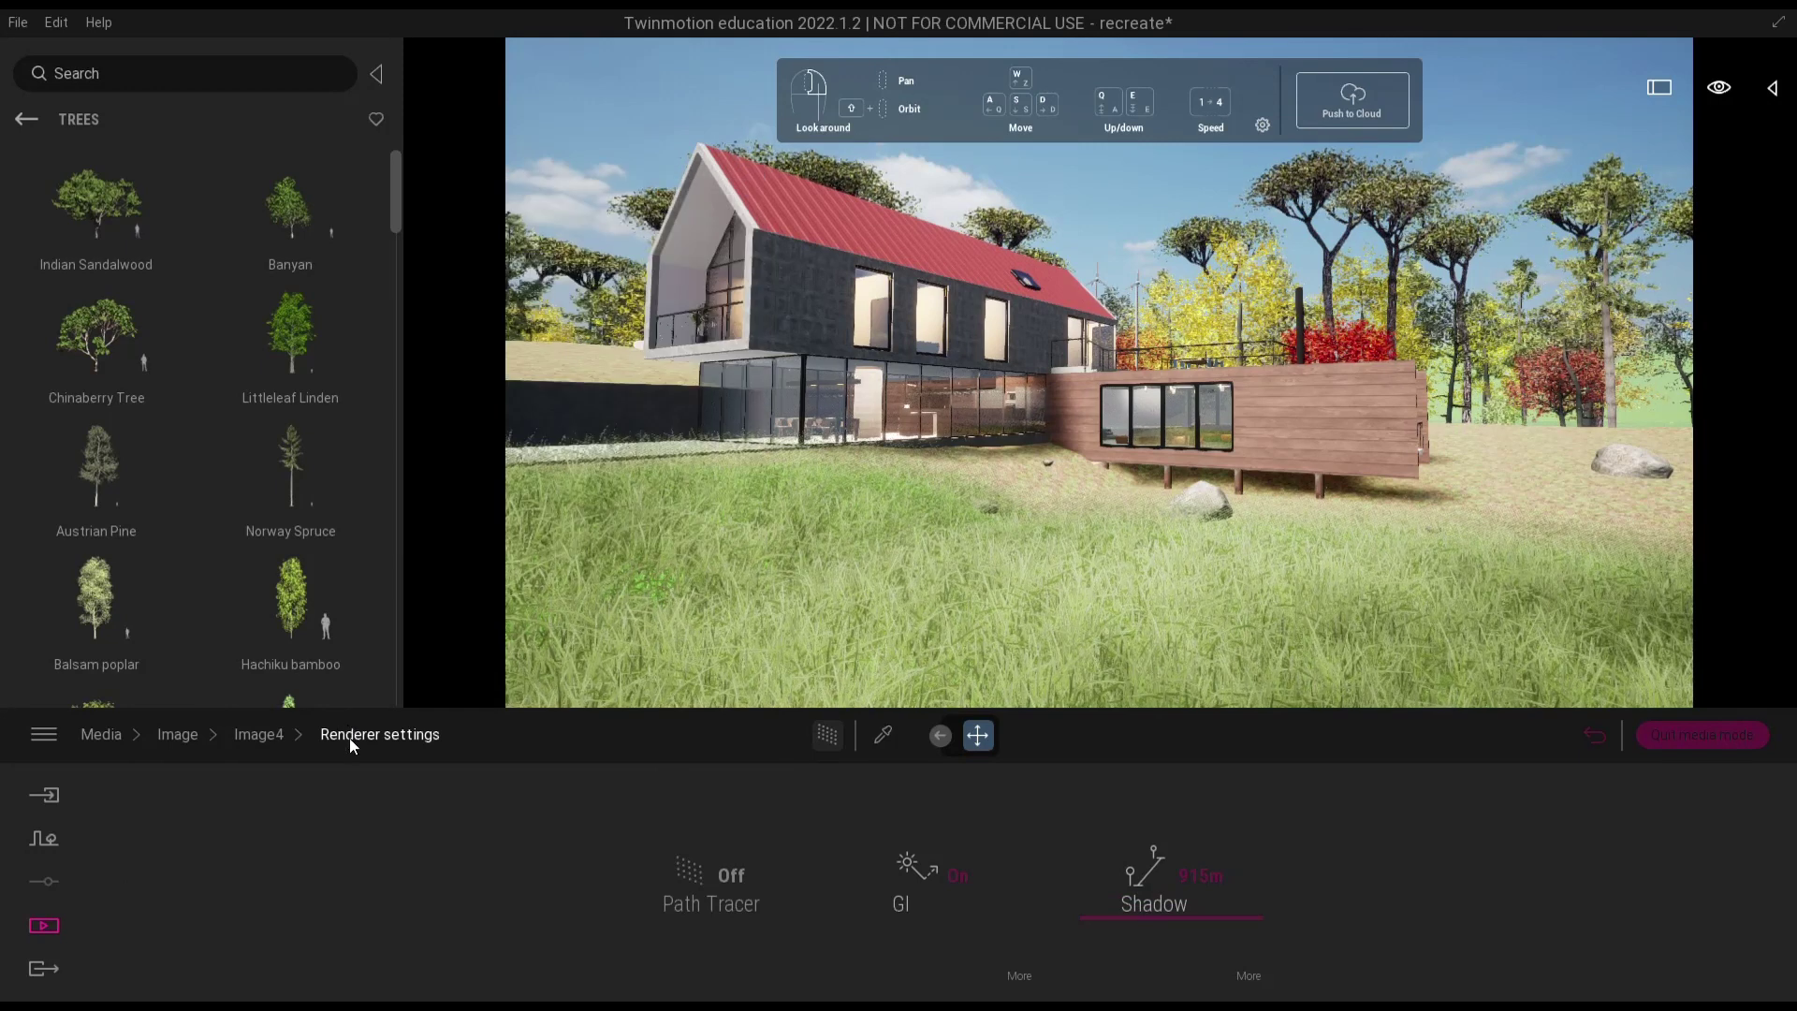
pyautogui.click(261, 735)
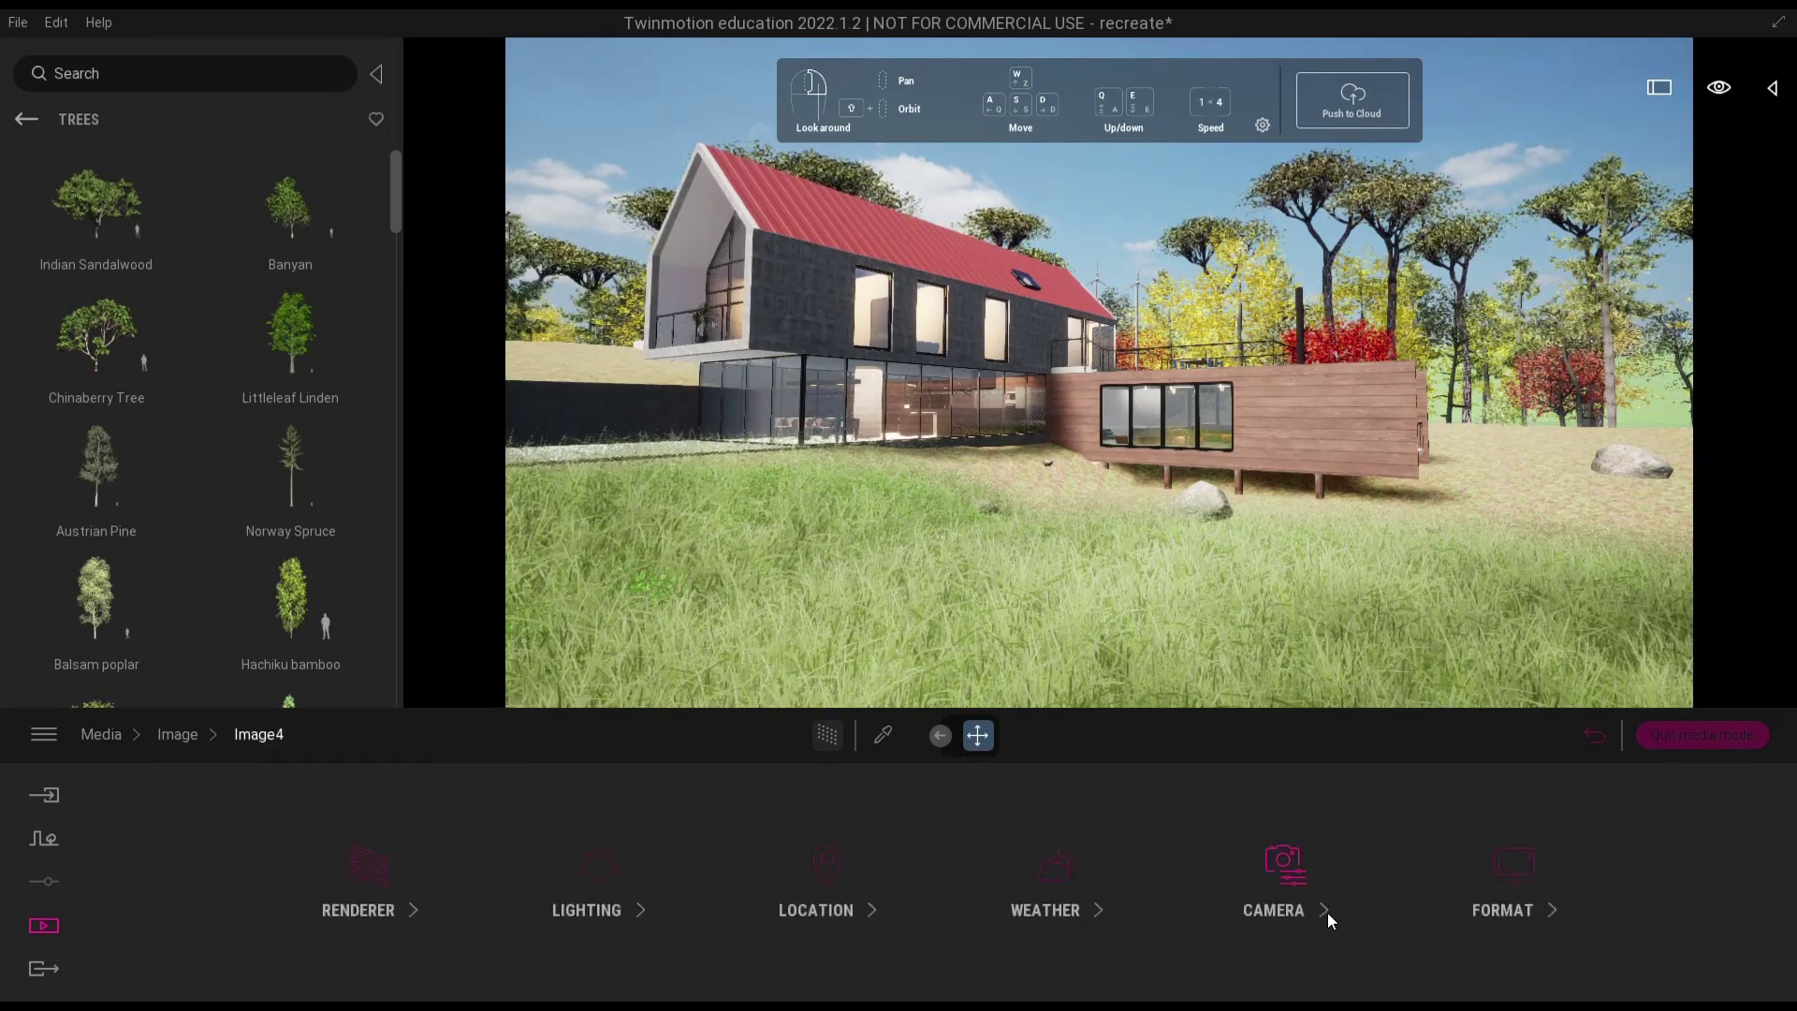
# - Turn on depth of field in Image4's camera settings
pyautogui.click(1295, 894)
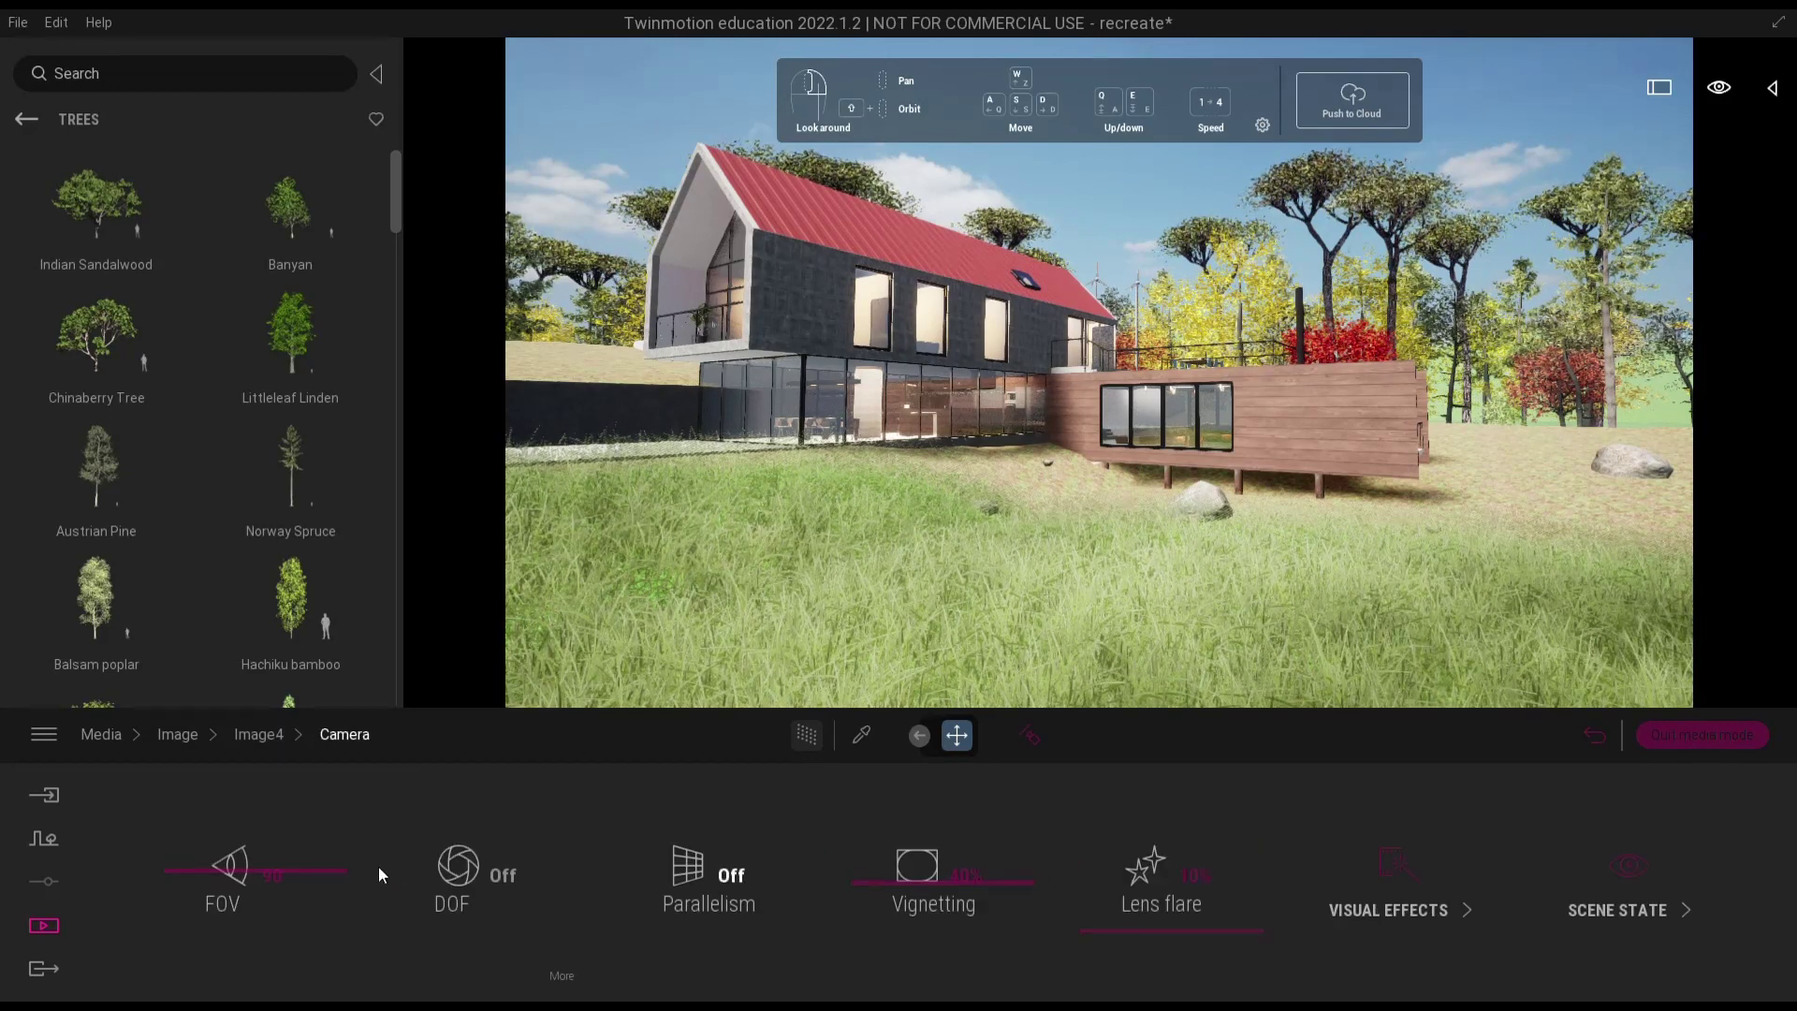
pyautogui.click(505, 879)
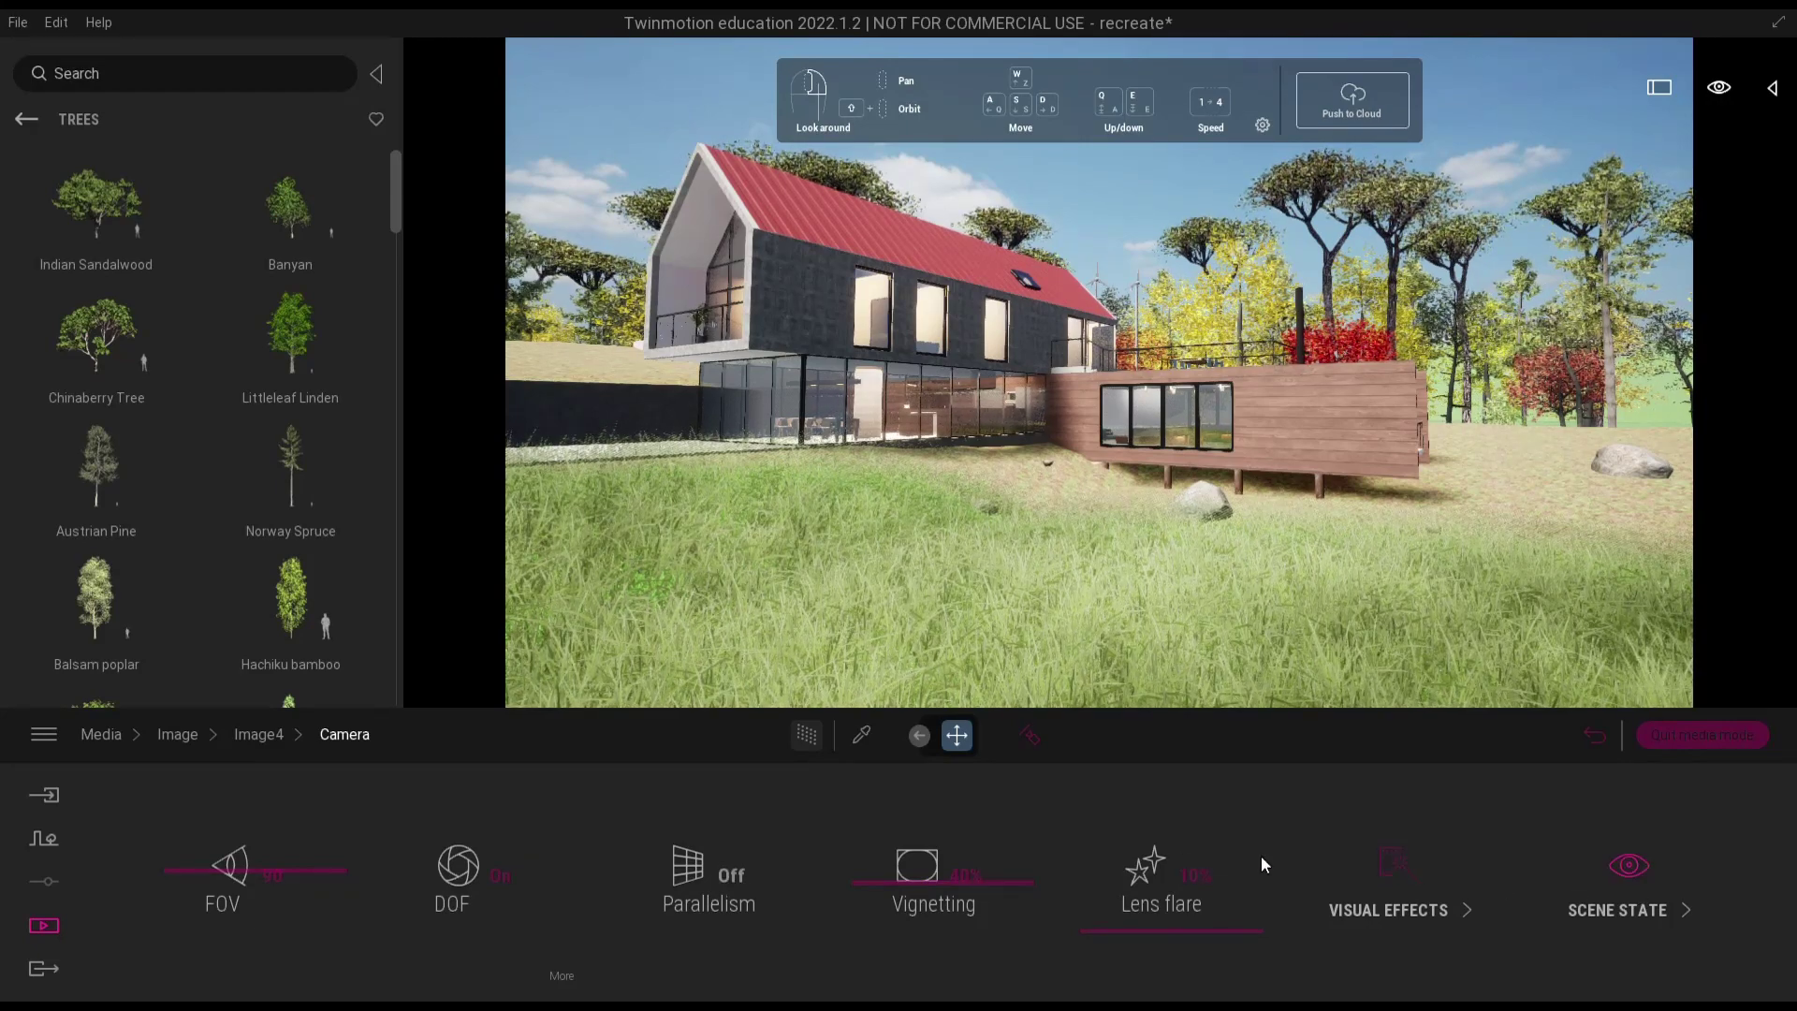
pyautogui.click(257, 744)
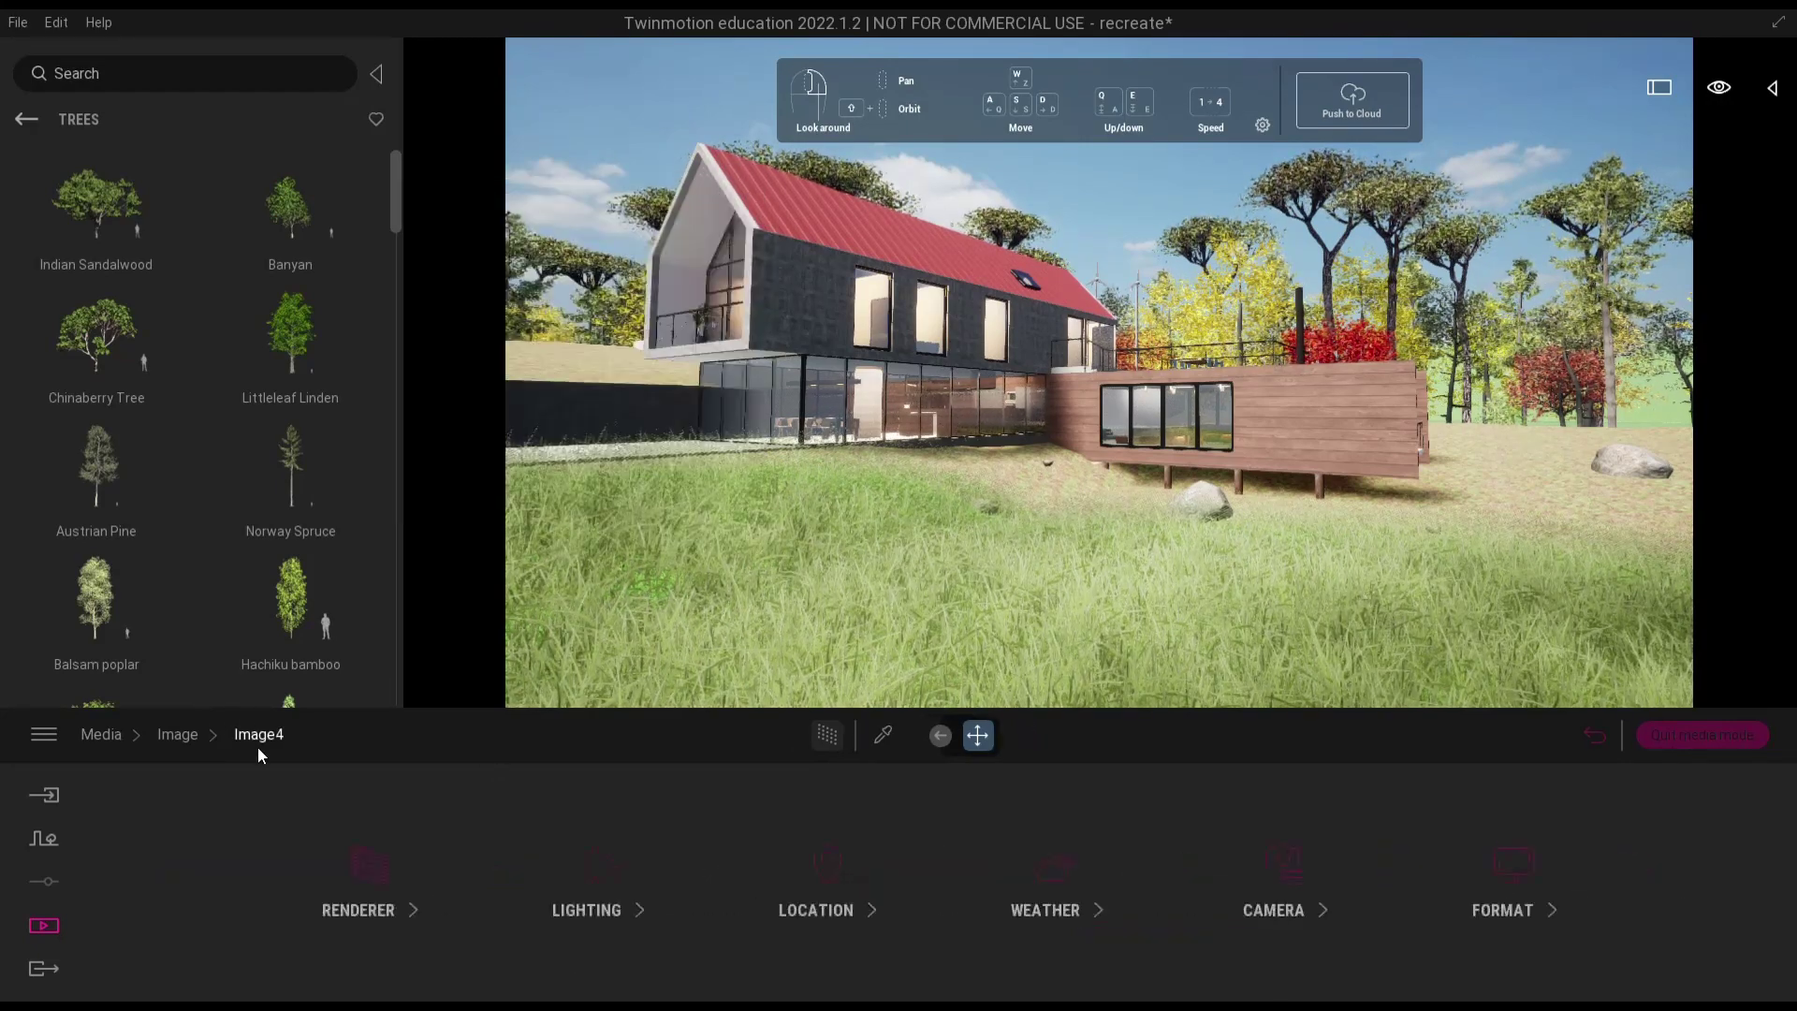
# - Set Image4's output size format to UHD
pyautogui.click(1529, 875)
pyautogui.click(976, 868)
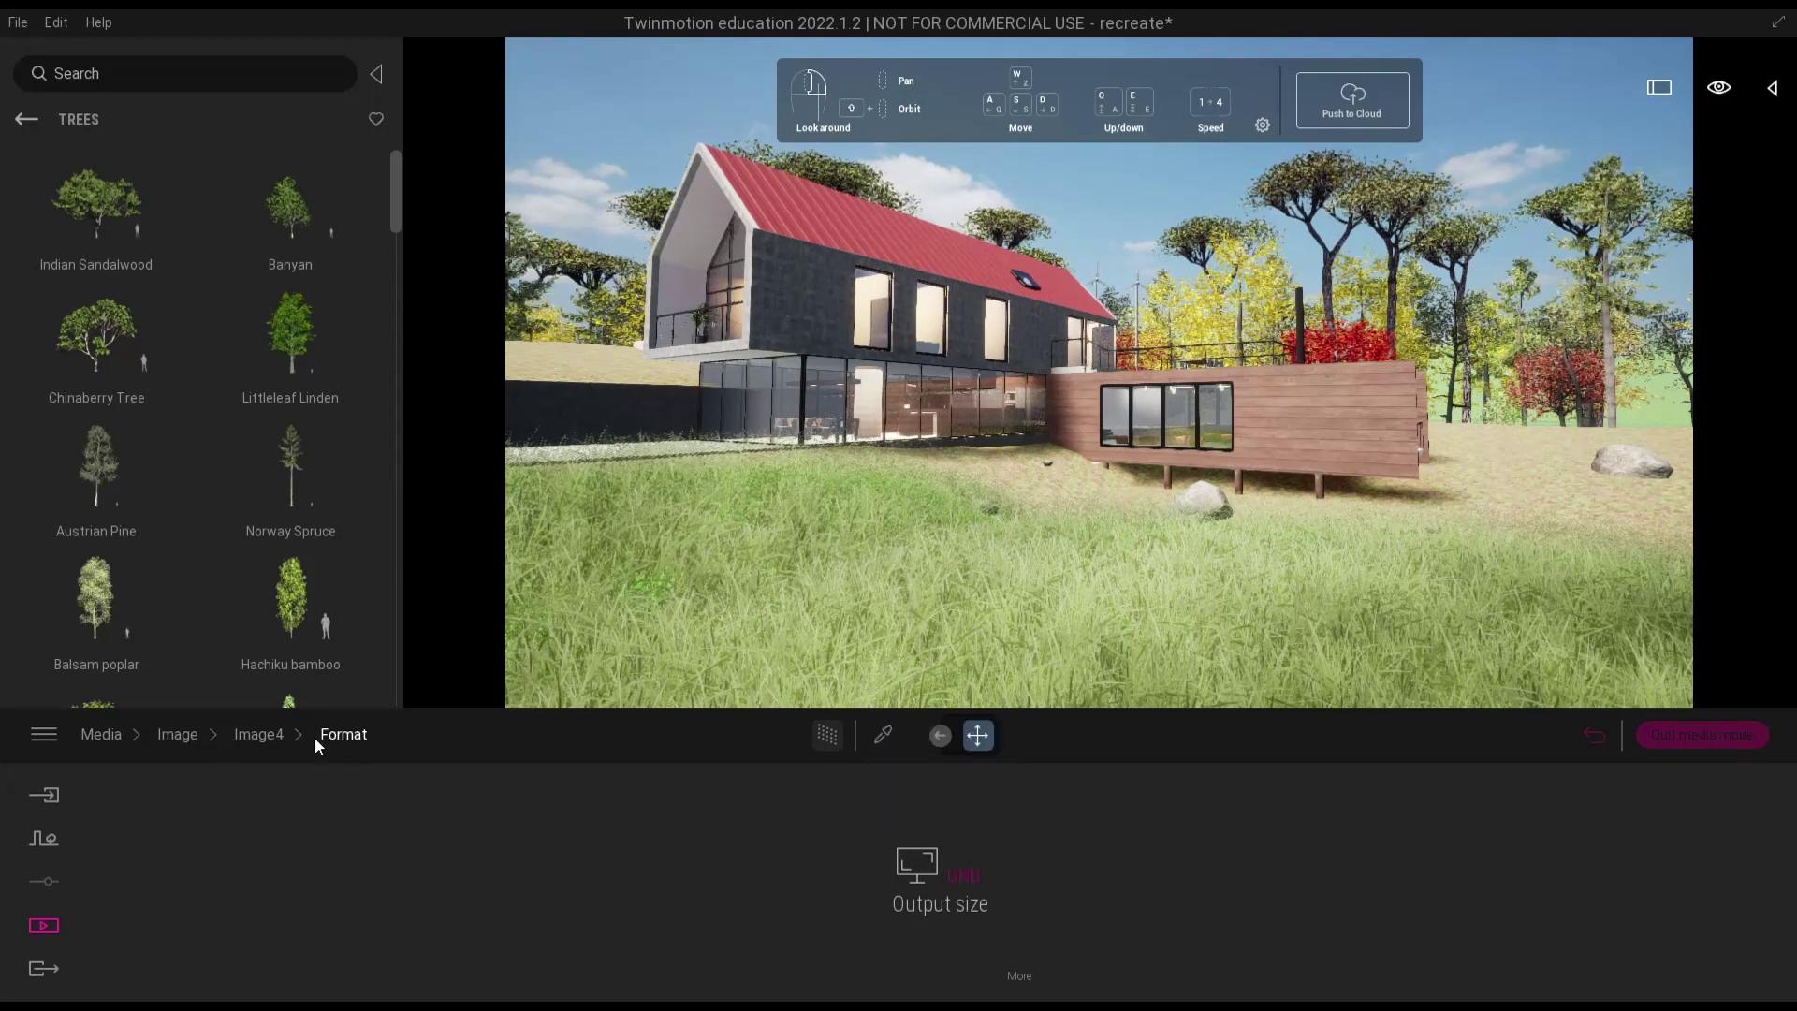
pyautogui.click(259, 734)
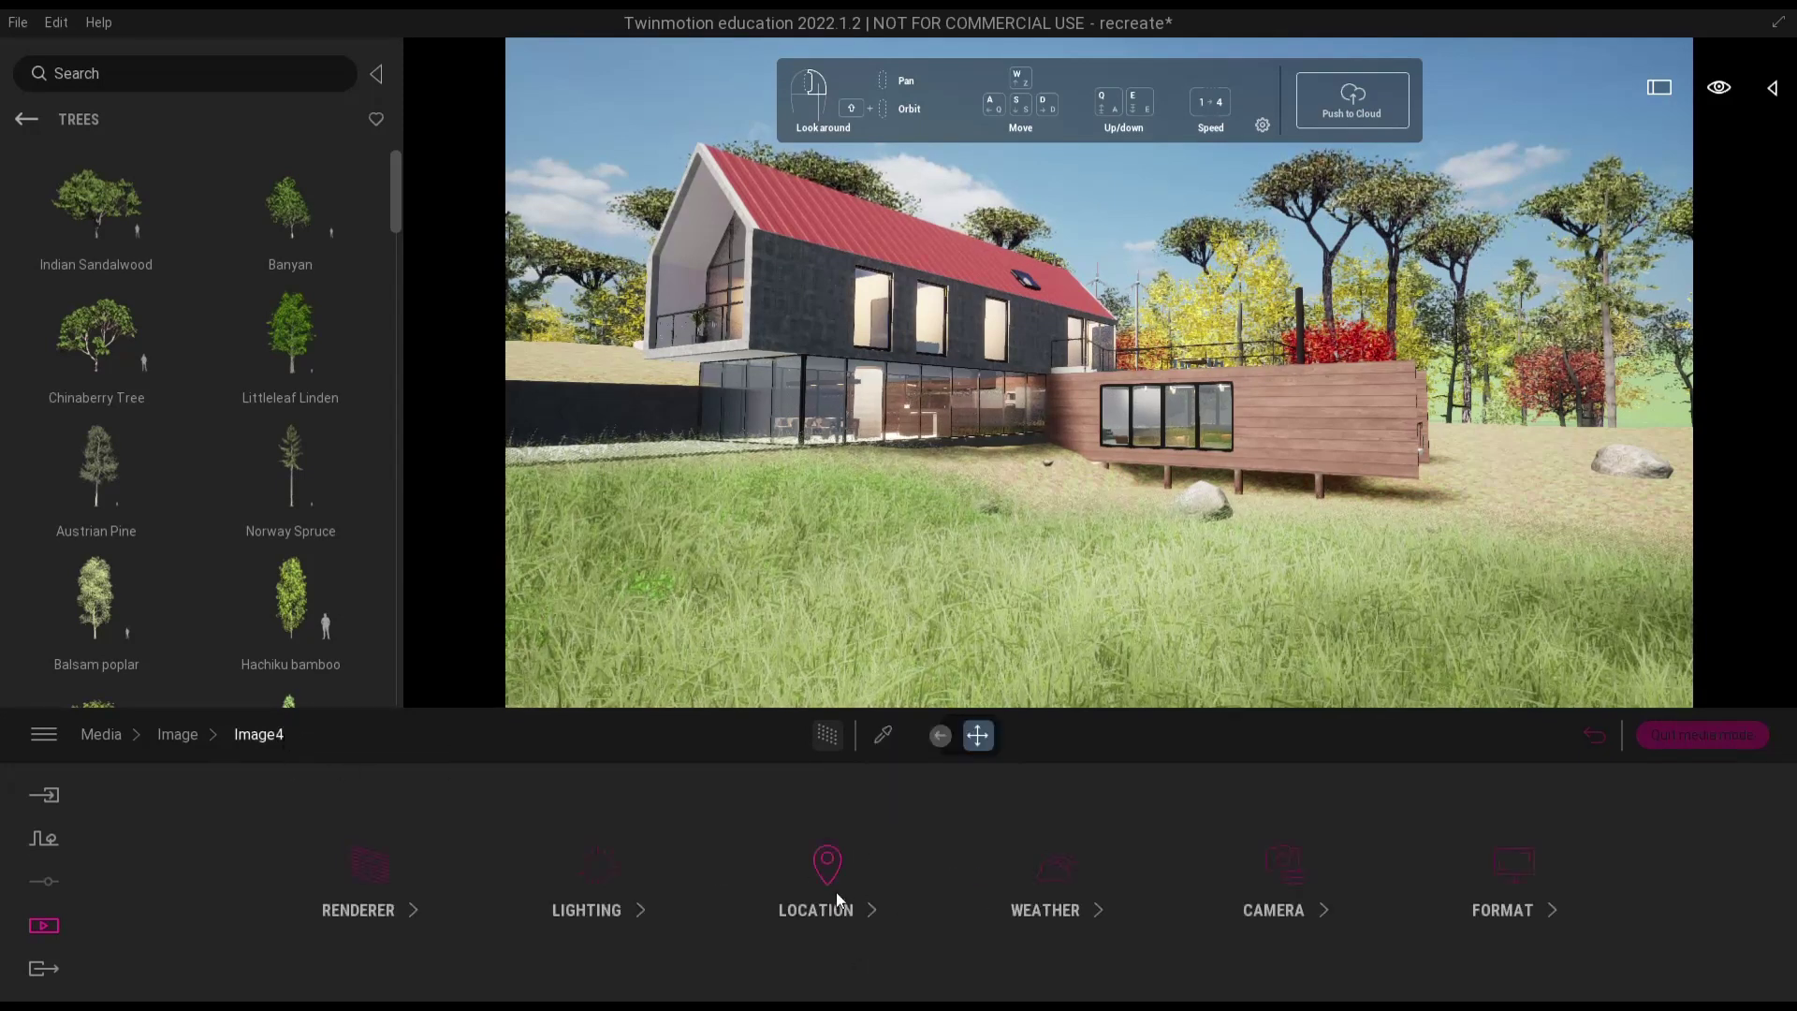
# - Try a greener season for Image4, return it to autumn colours, and slightly raise the vegetation growth
pyautogui.click(1059, 884)
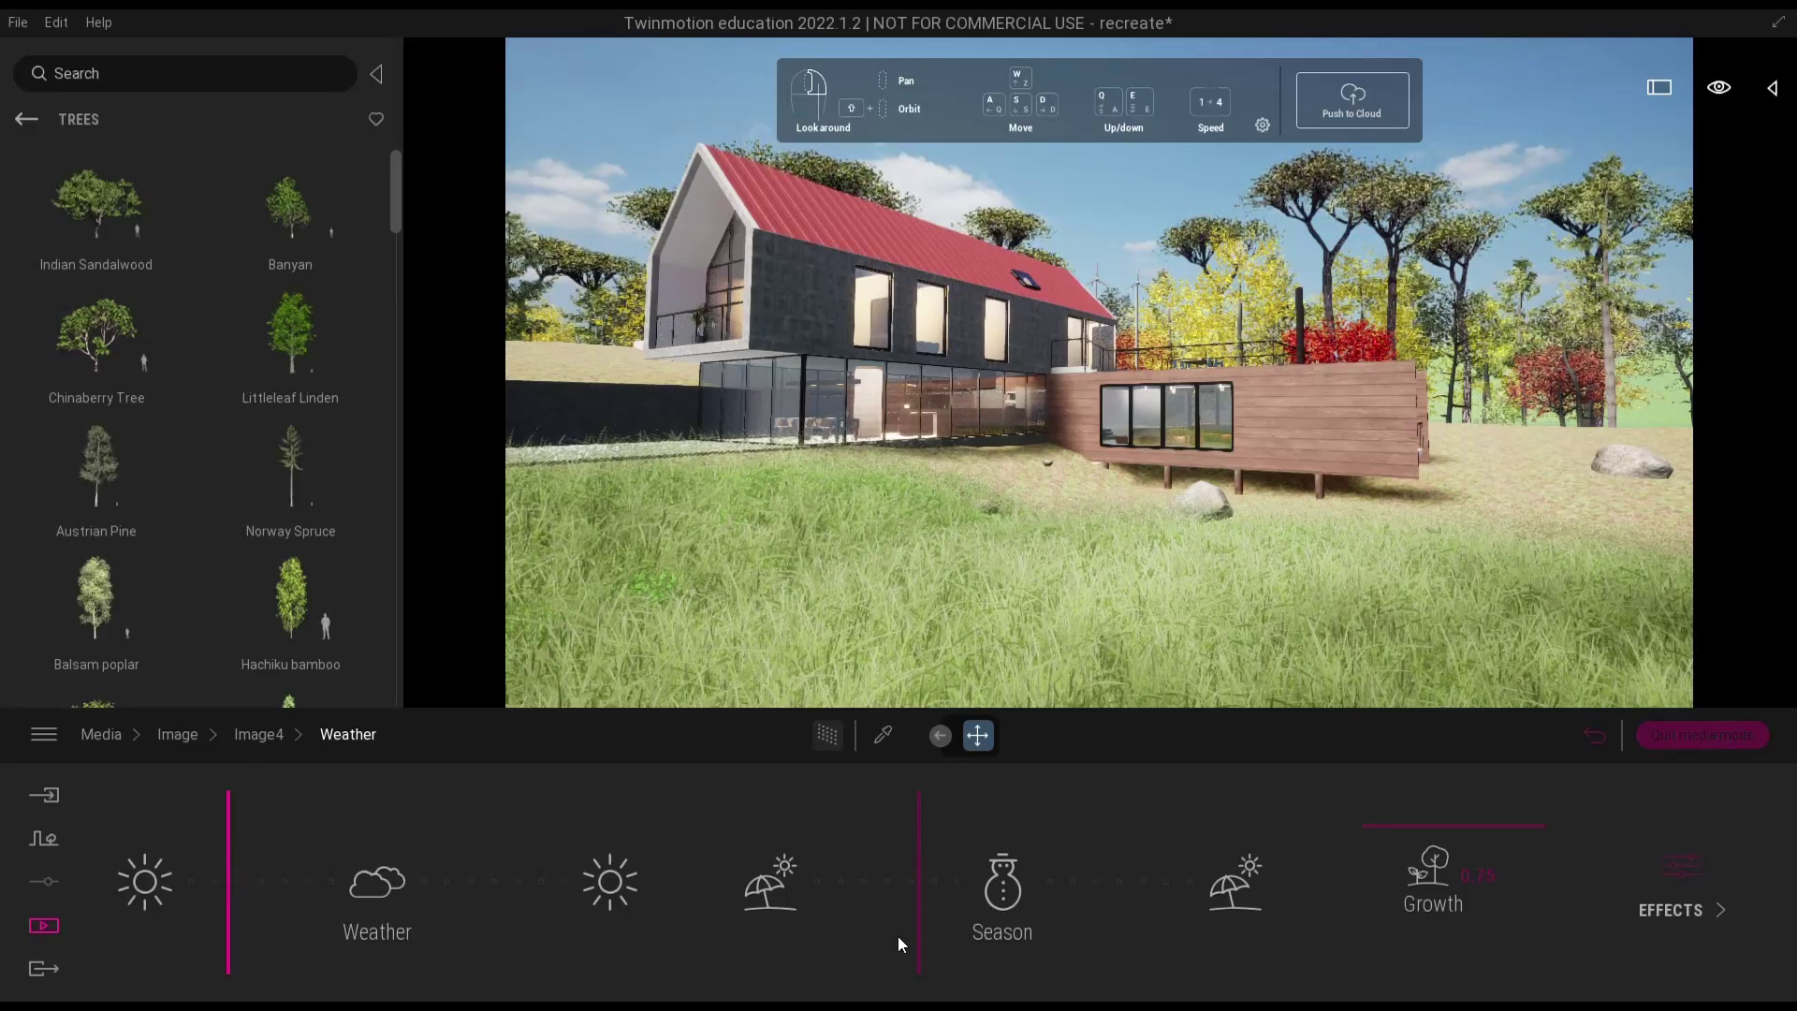
pyautogui.click(1069, 870)
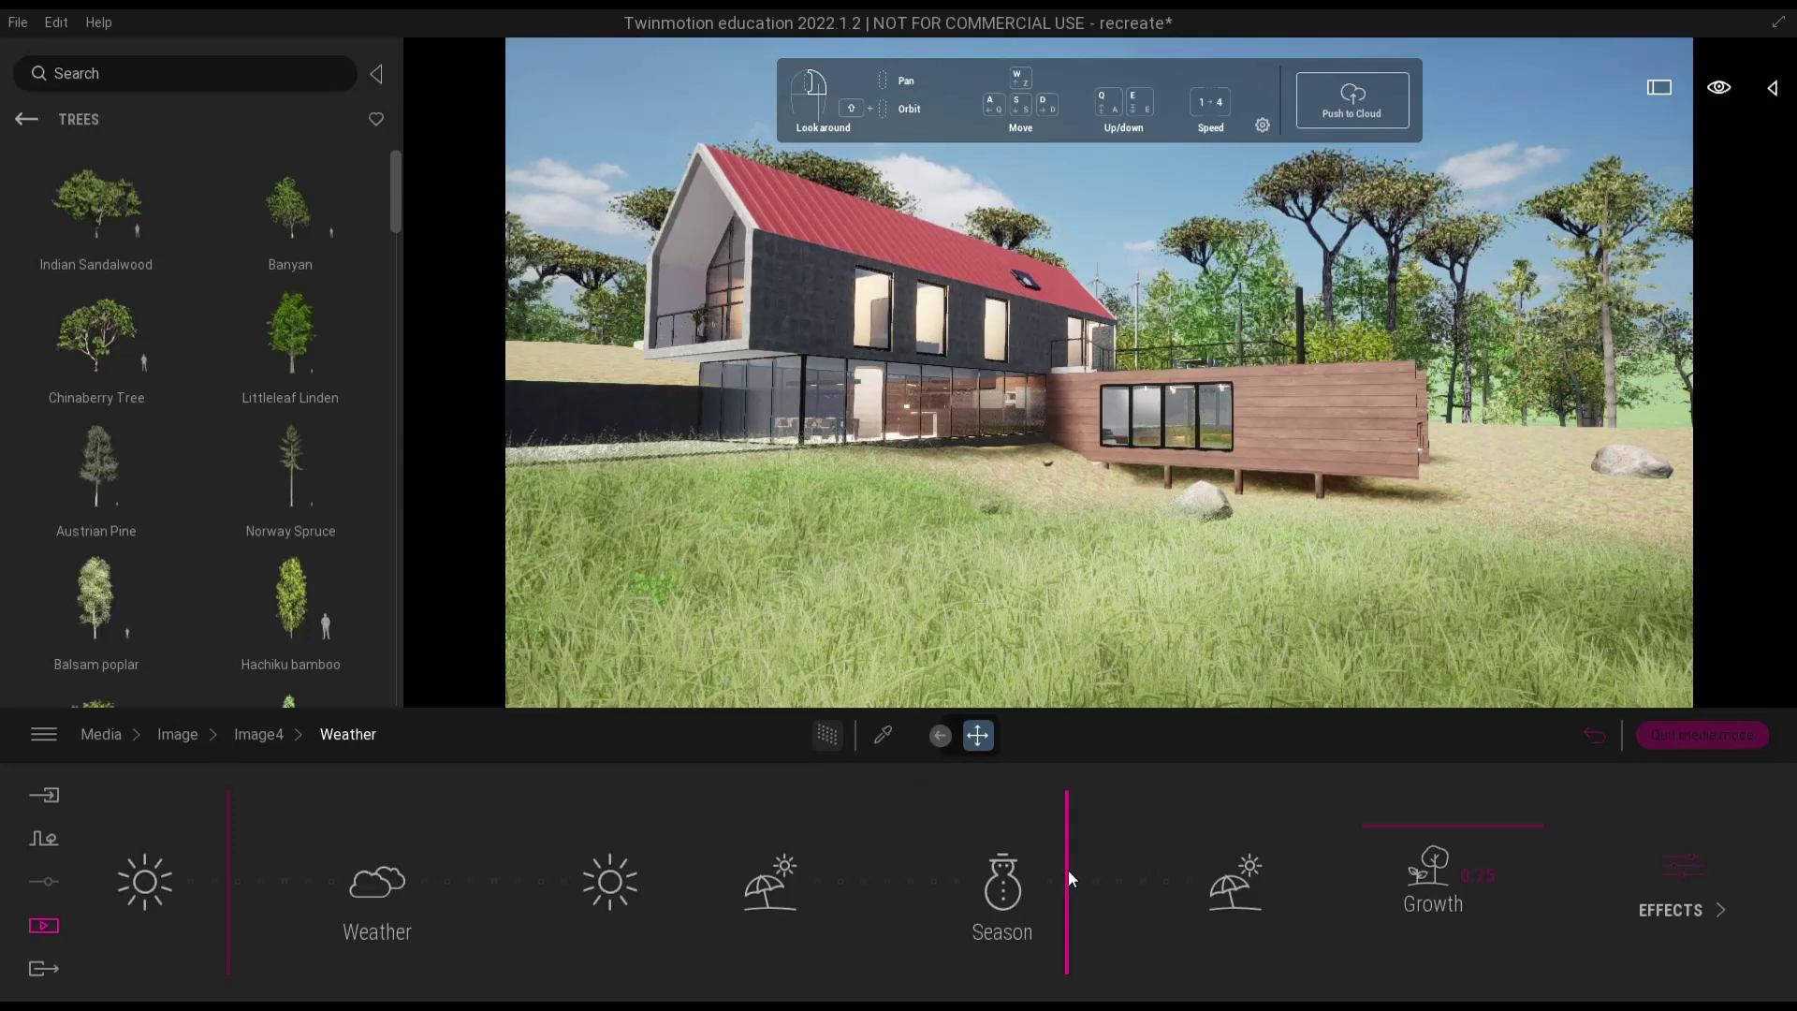
pyautogui.click(933, 872)
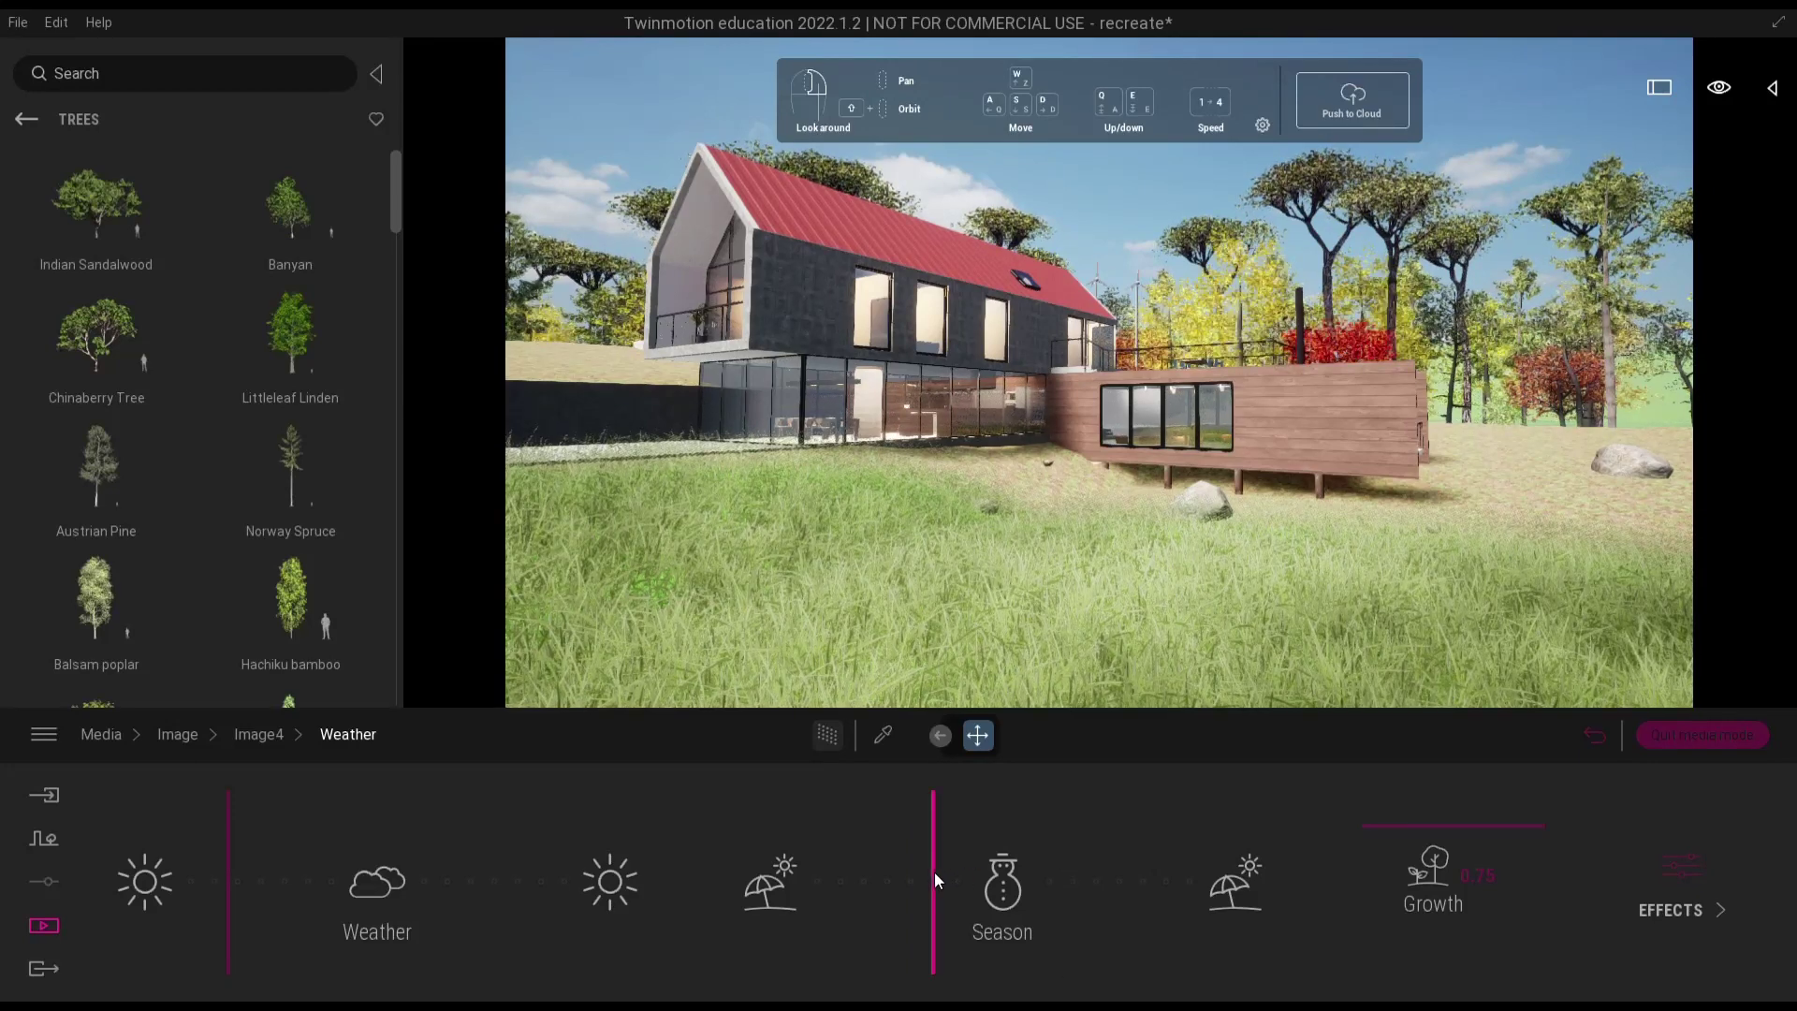
pyautogui.click(1381, 819)
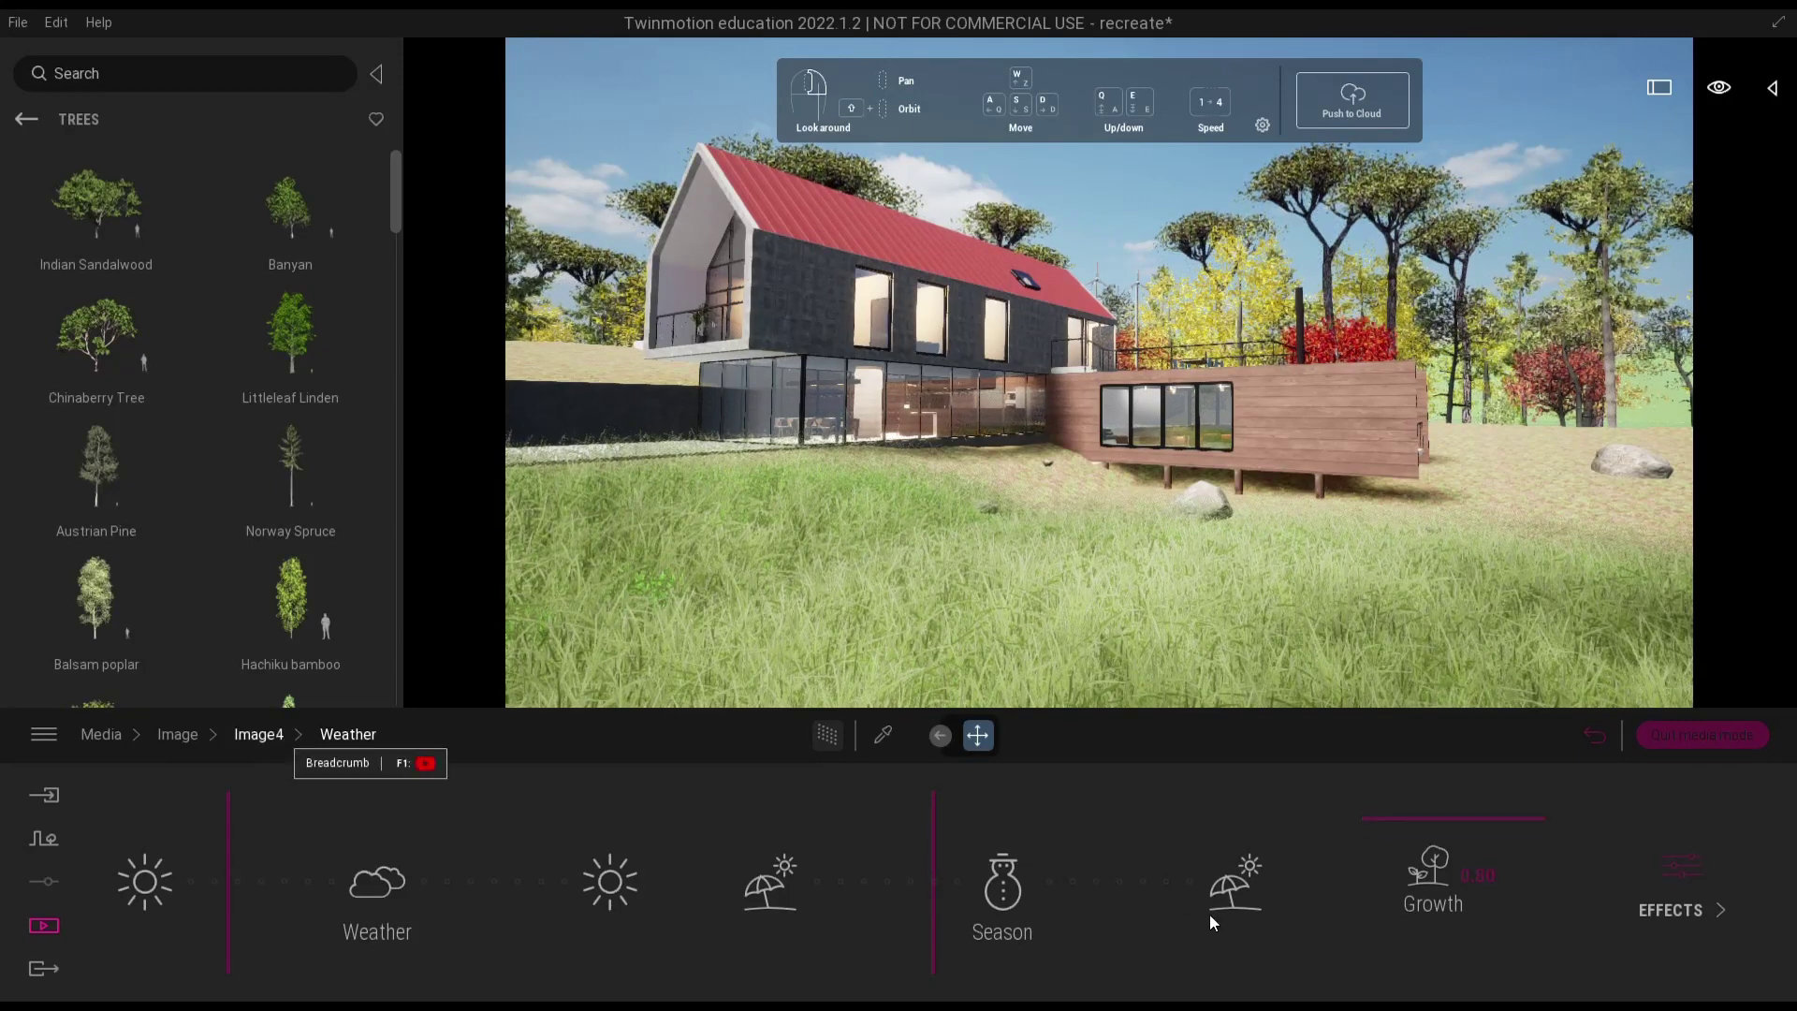
pyautogui.click(266, 734)
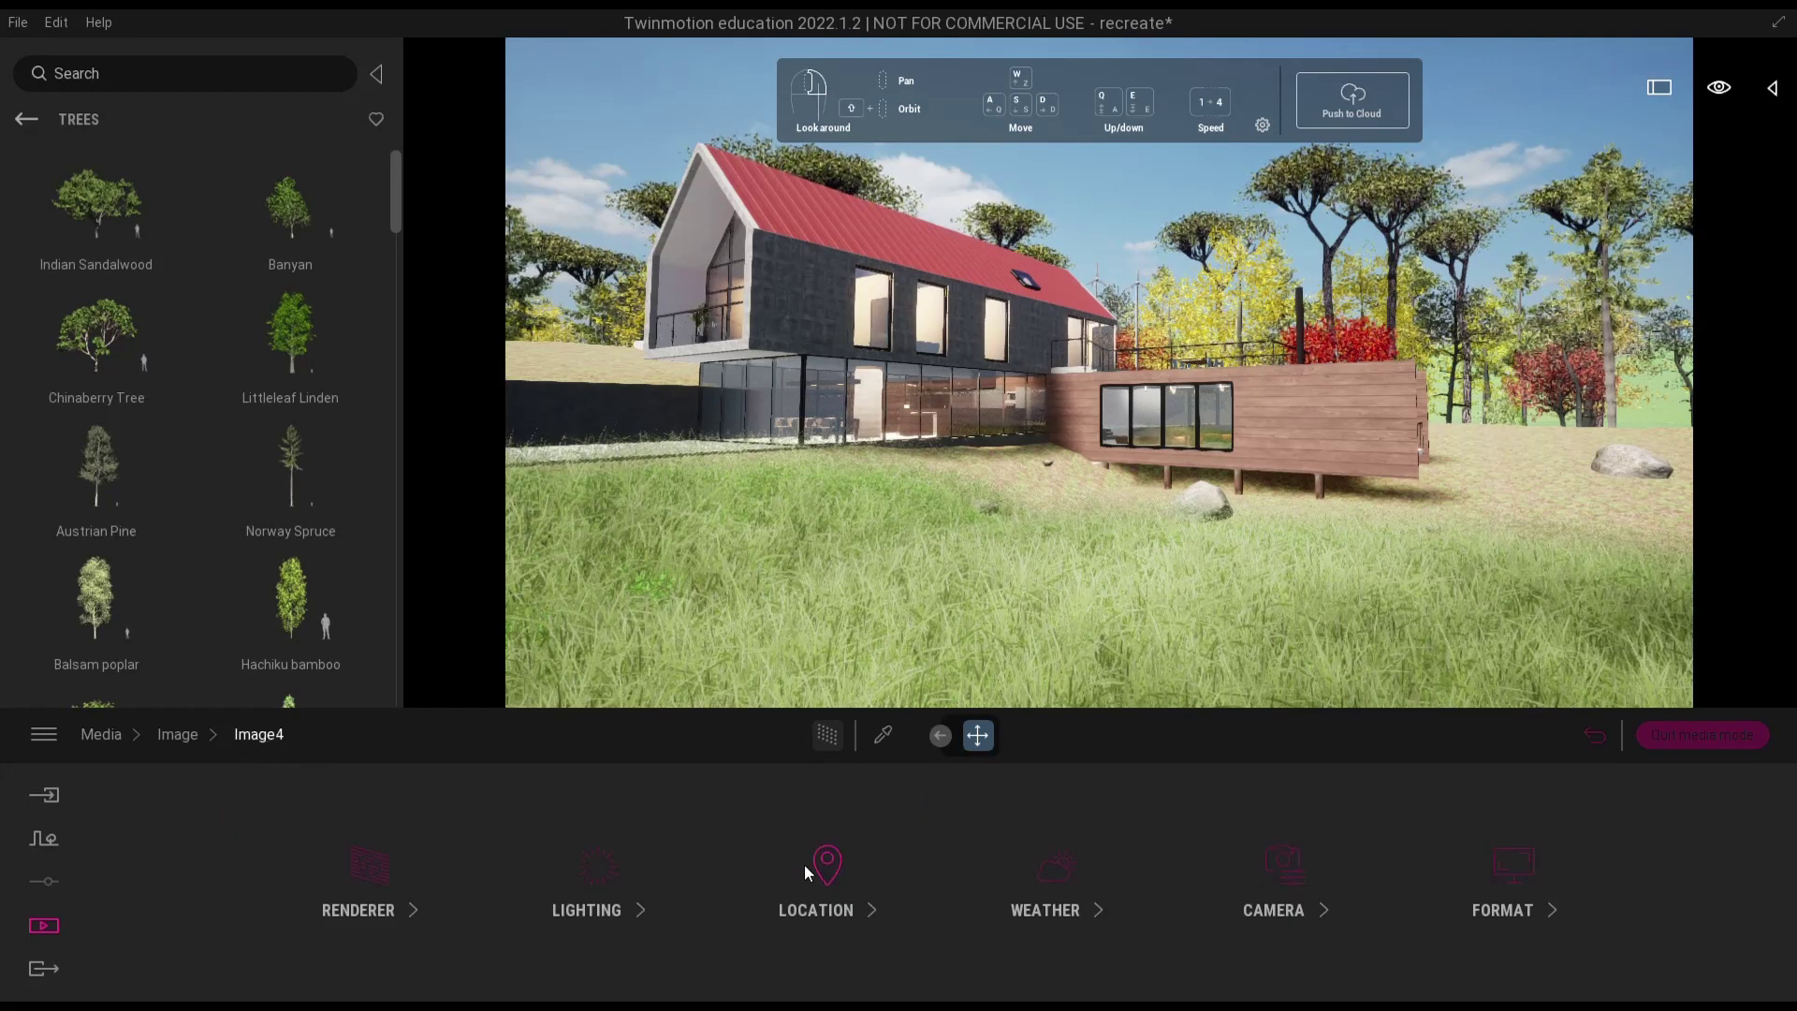
# - Compare Image4's lighting with the skydome off and on, and review the Noon Clear 01 skydome settings
pyautogui.click(577, 860)
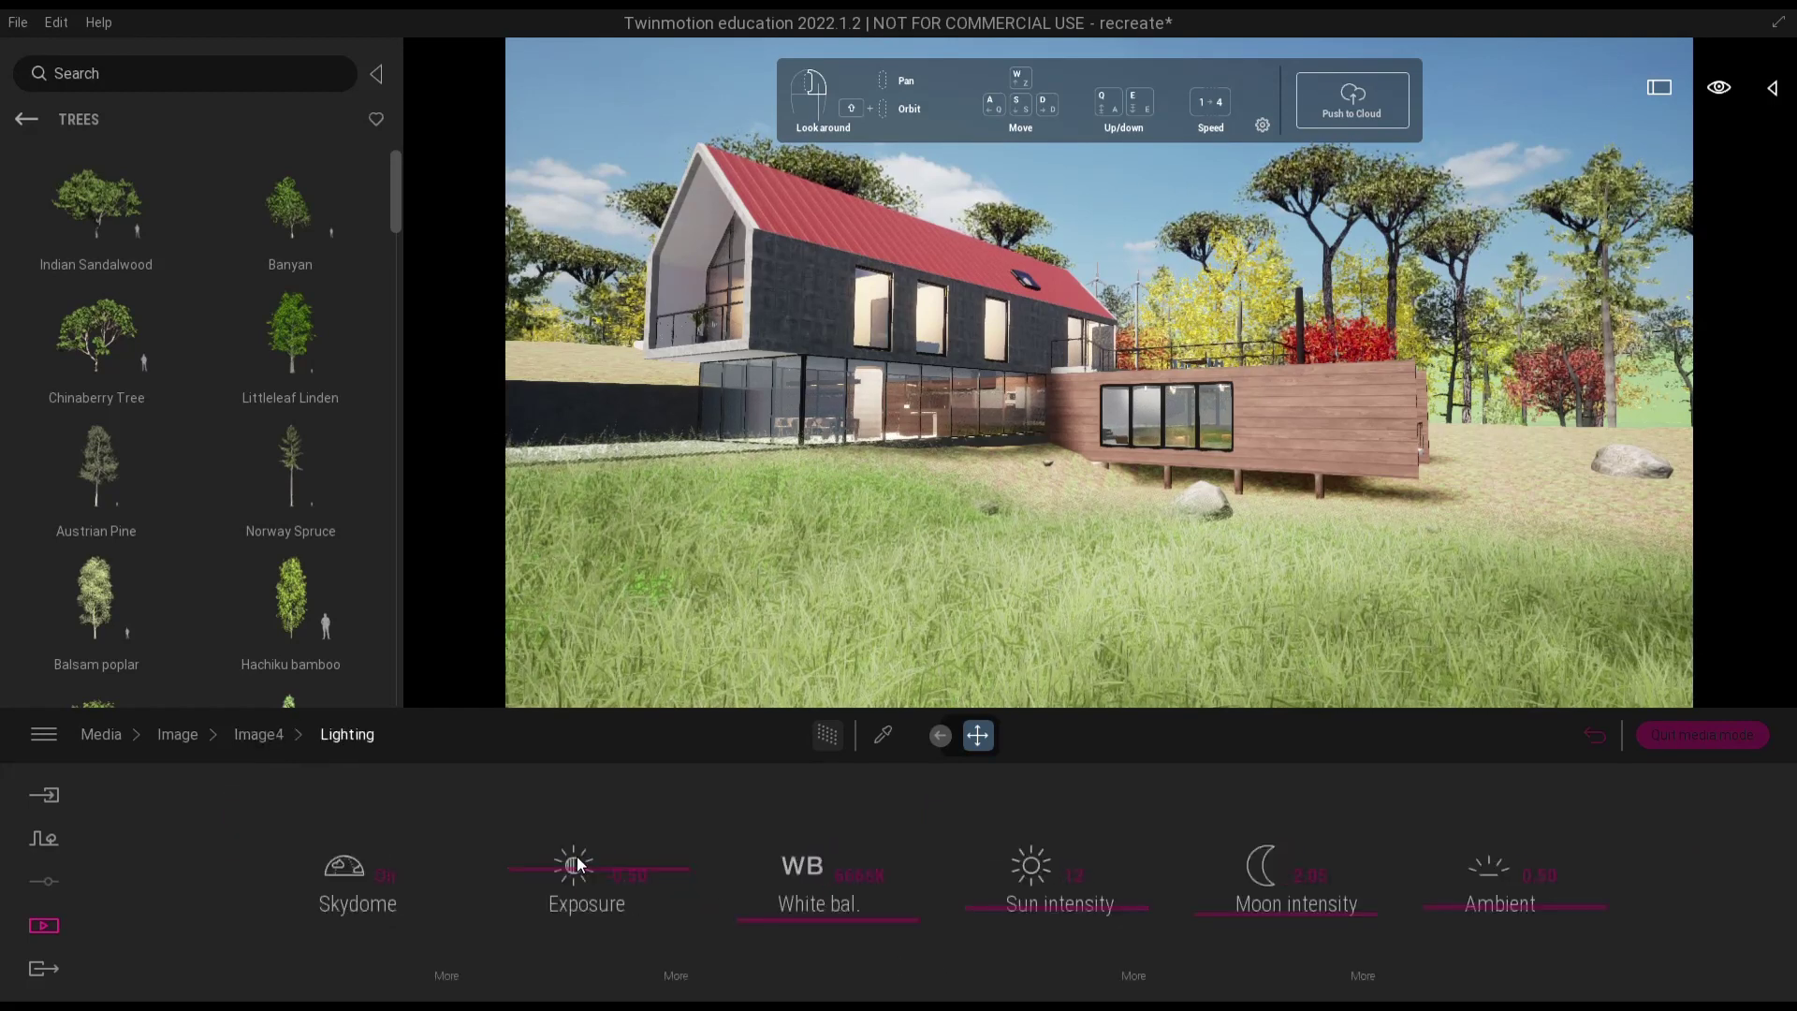
pyautogui.click(383, 875)
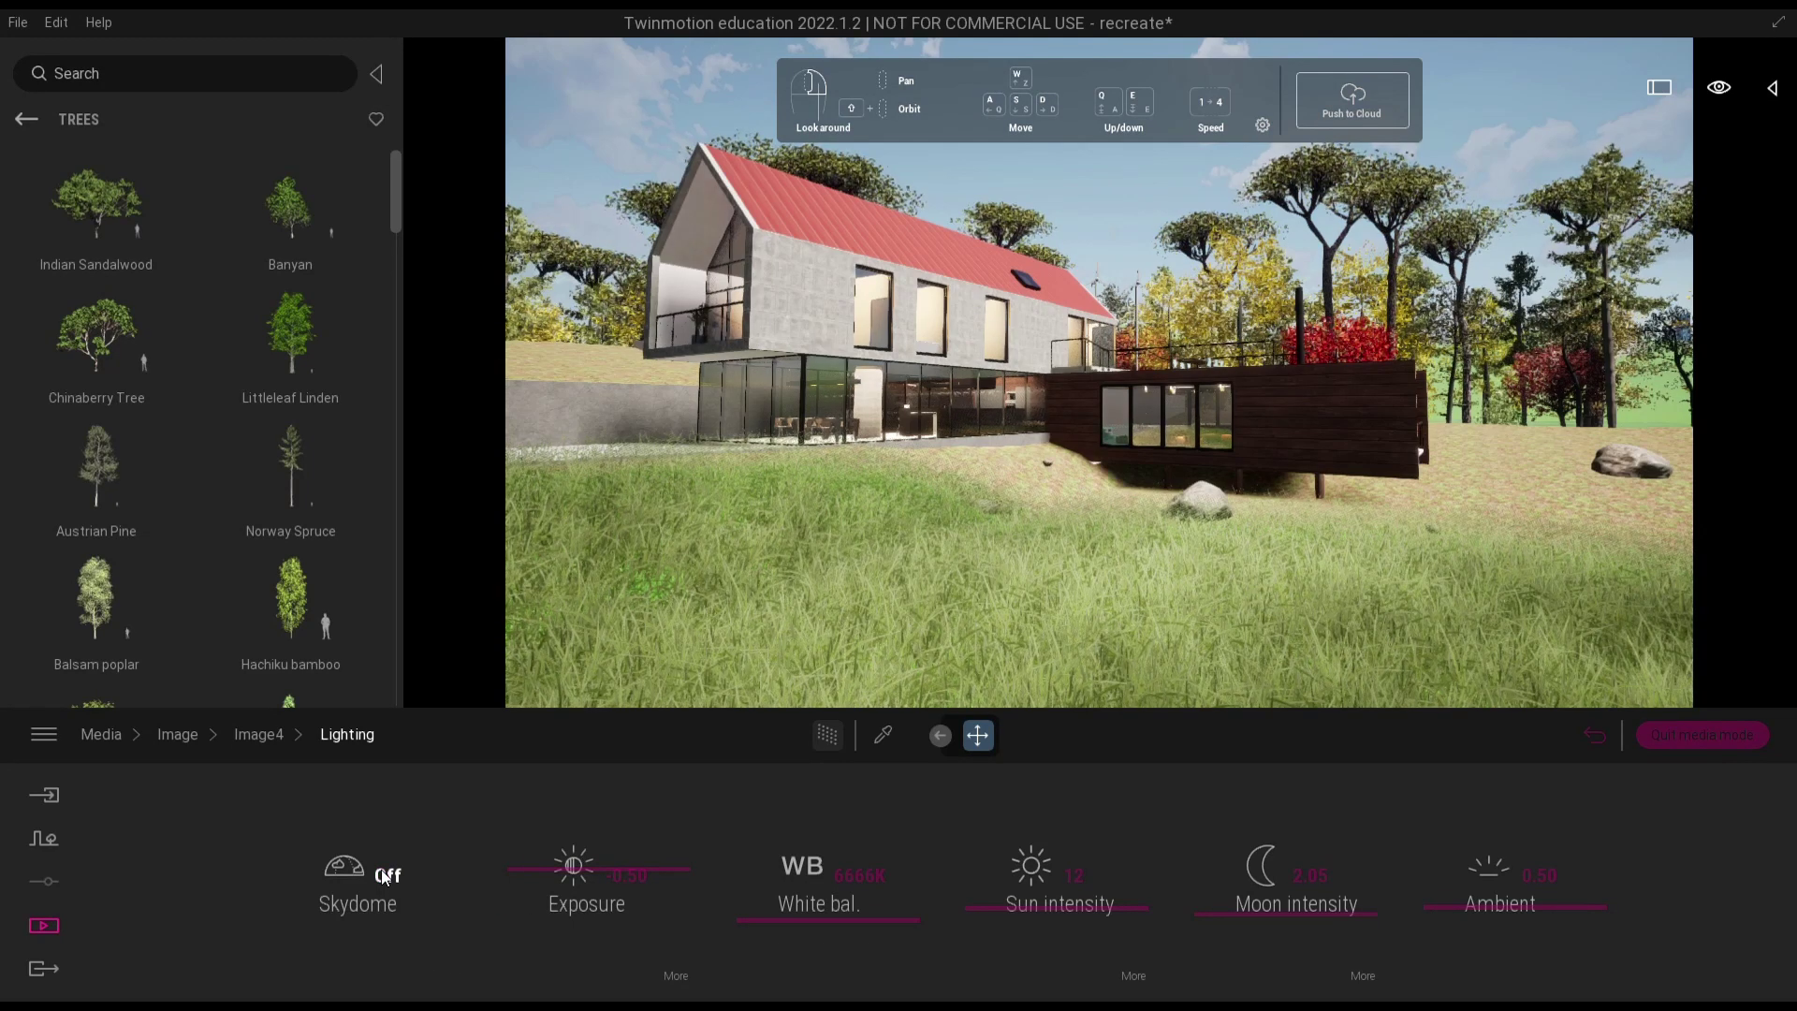
pyautogui.click(382, 872)
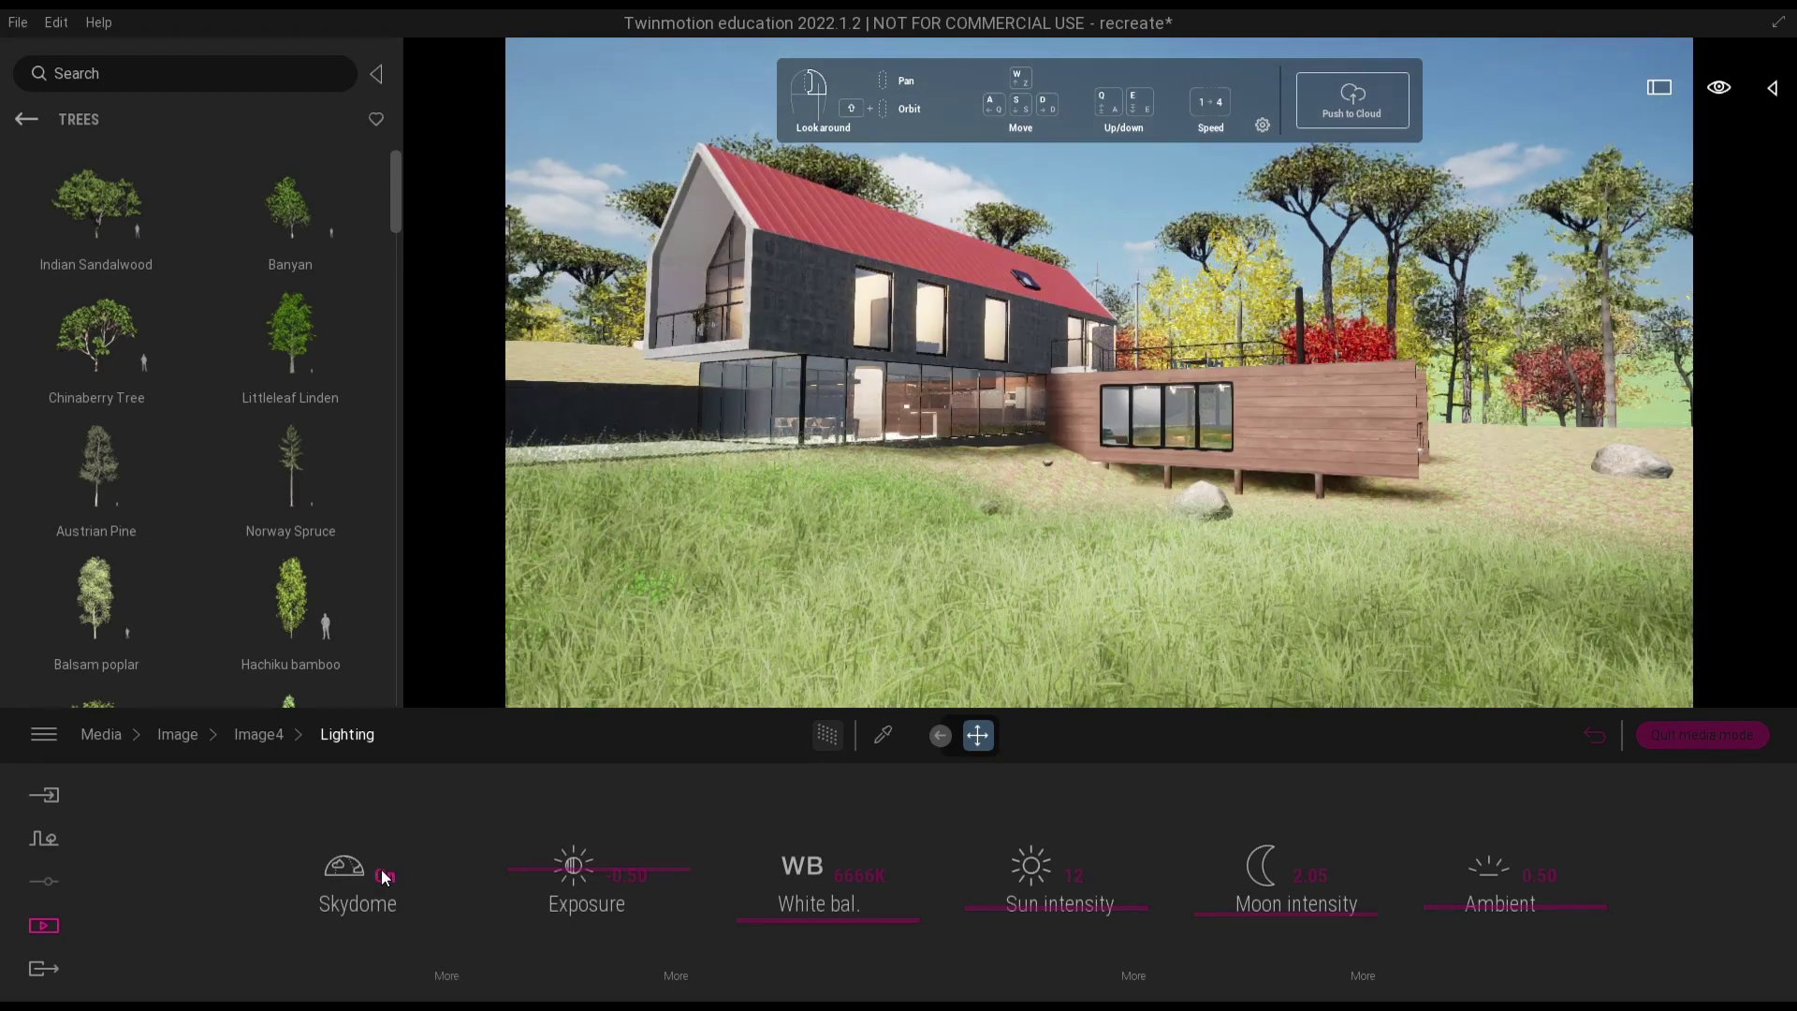
pyautogui.click(439, 971)
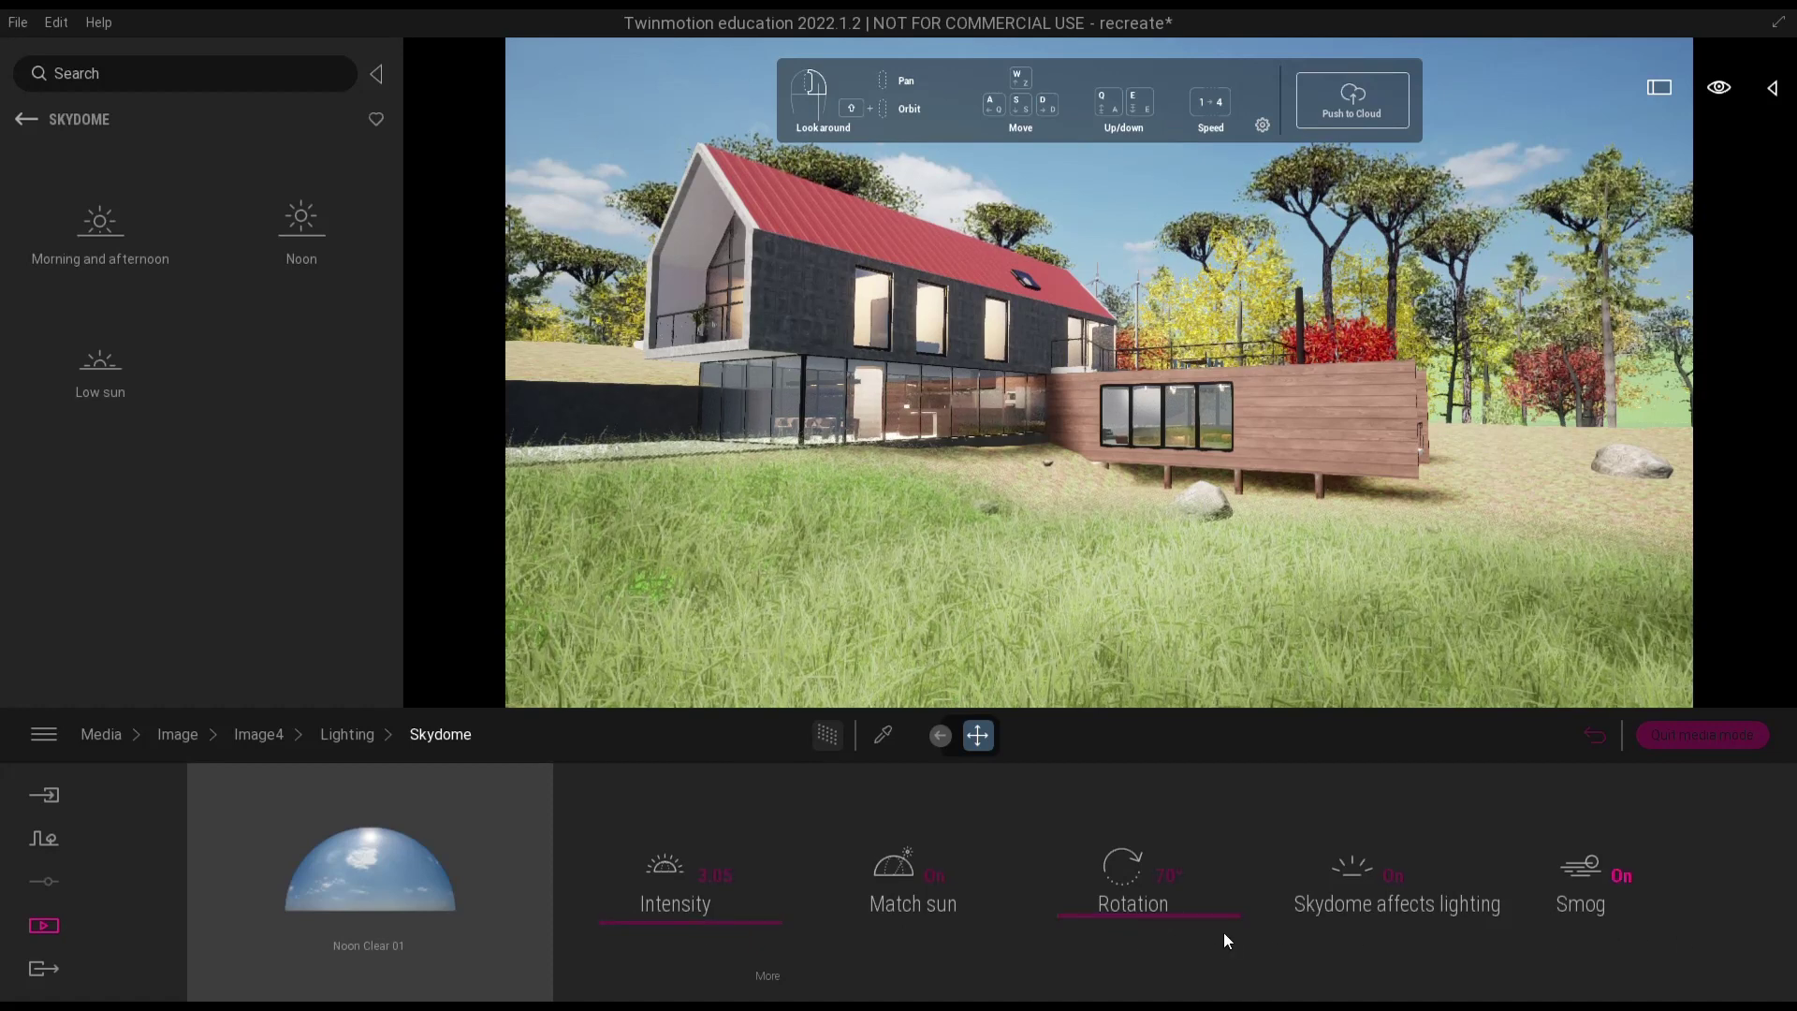
pyautogui.click(354, 740)
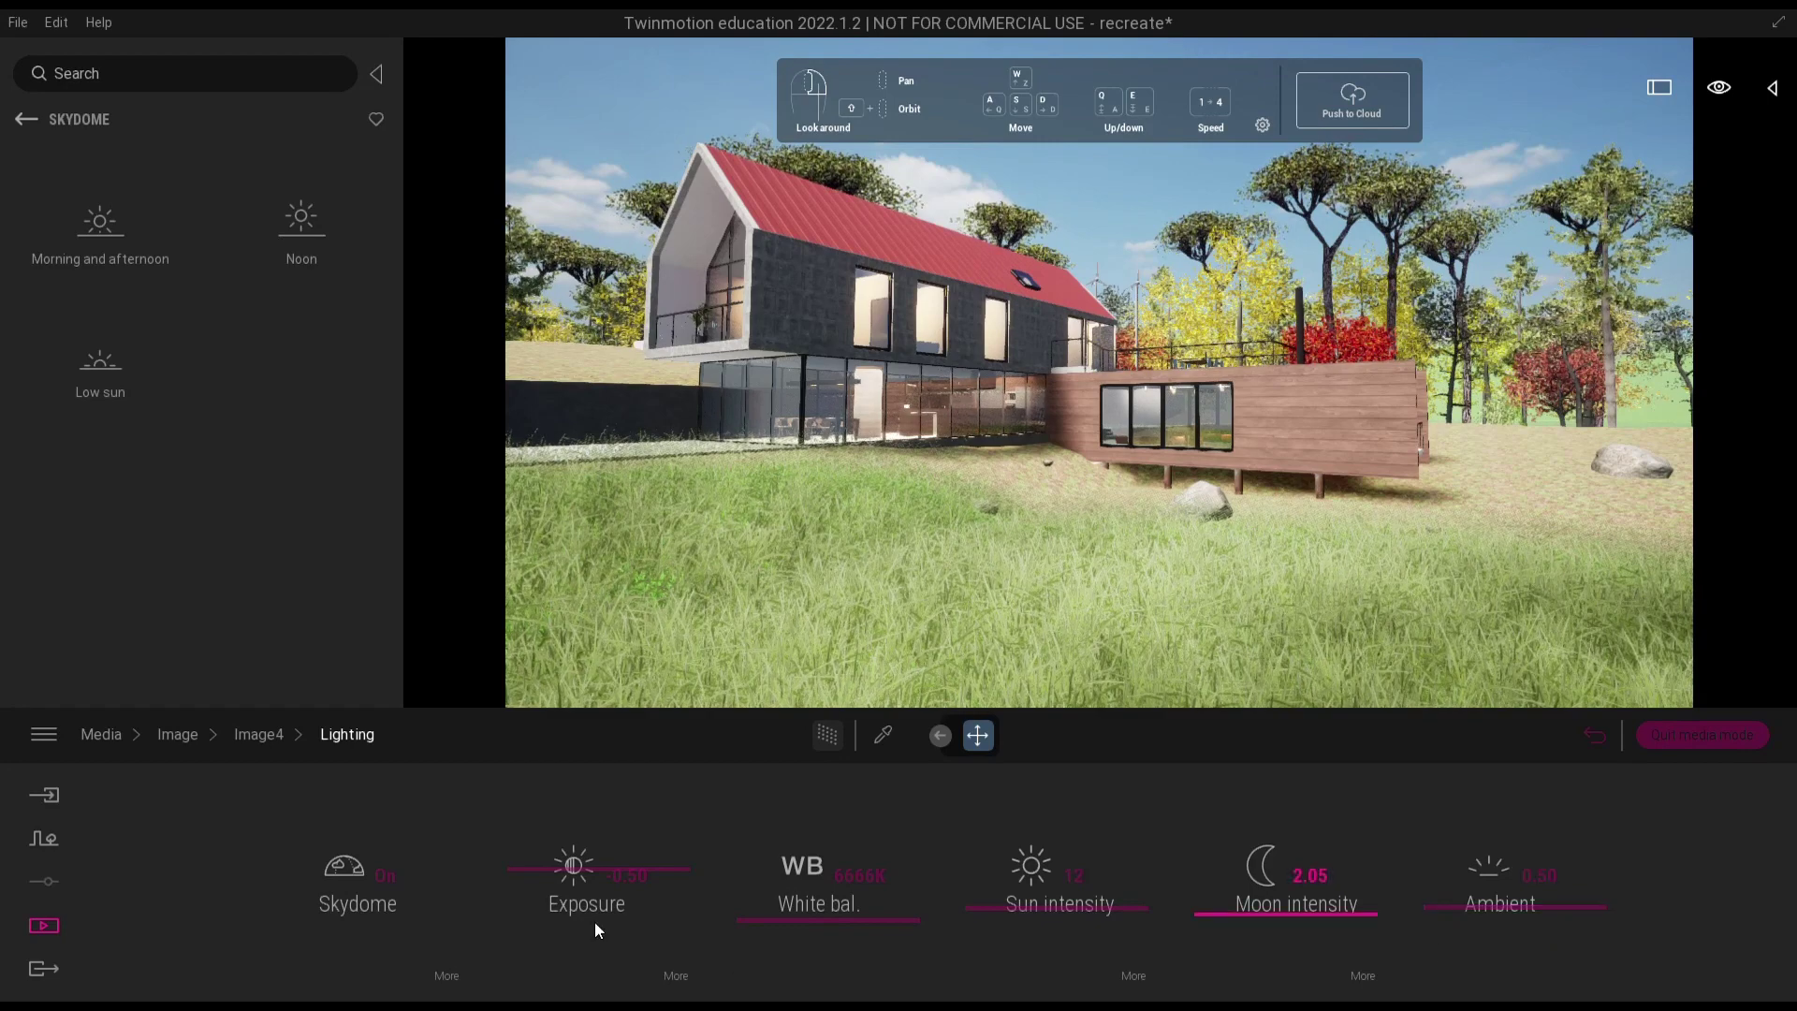
pyautogui.click(256, 745)
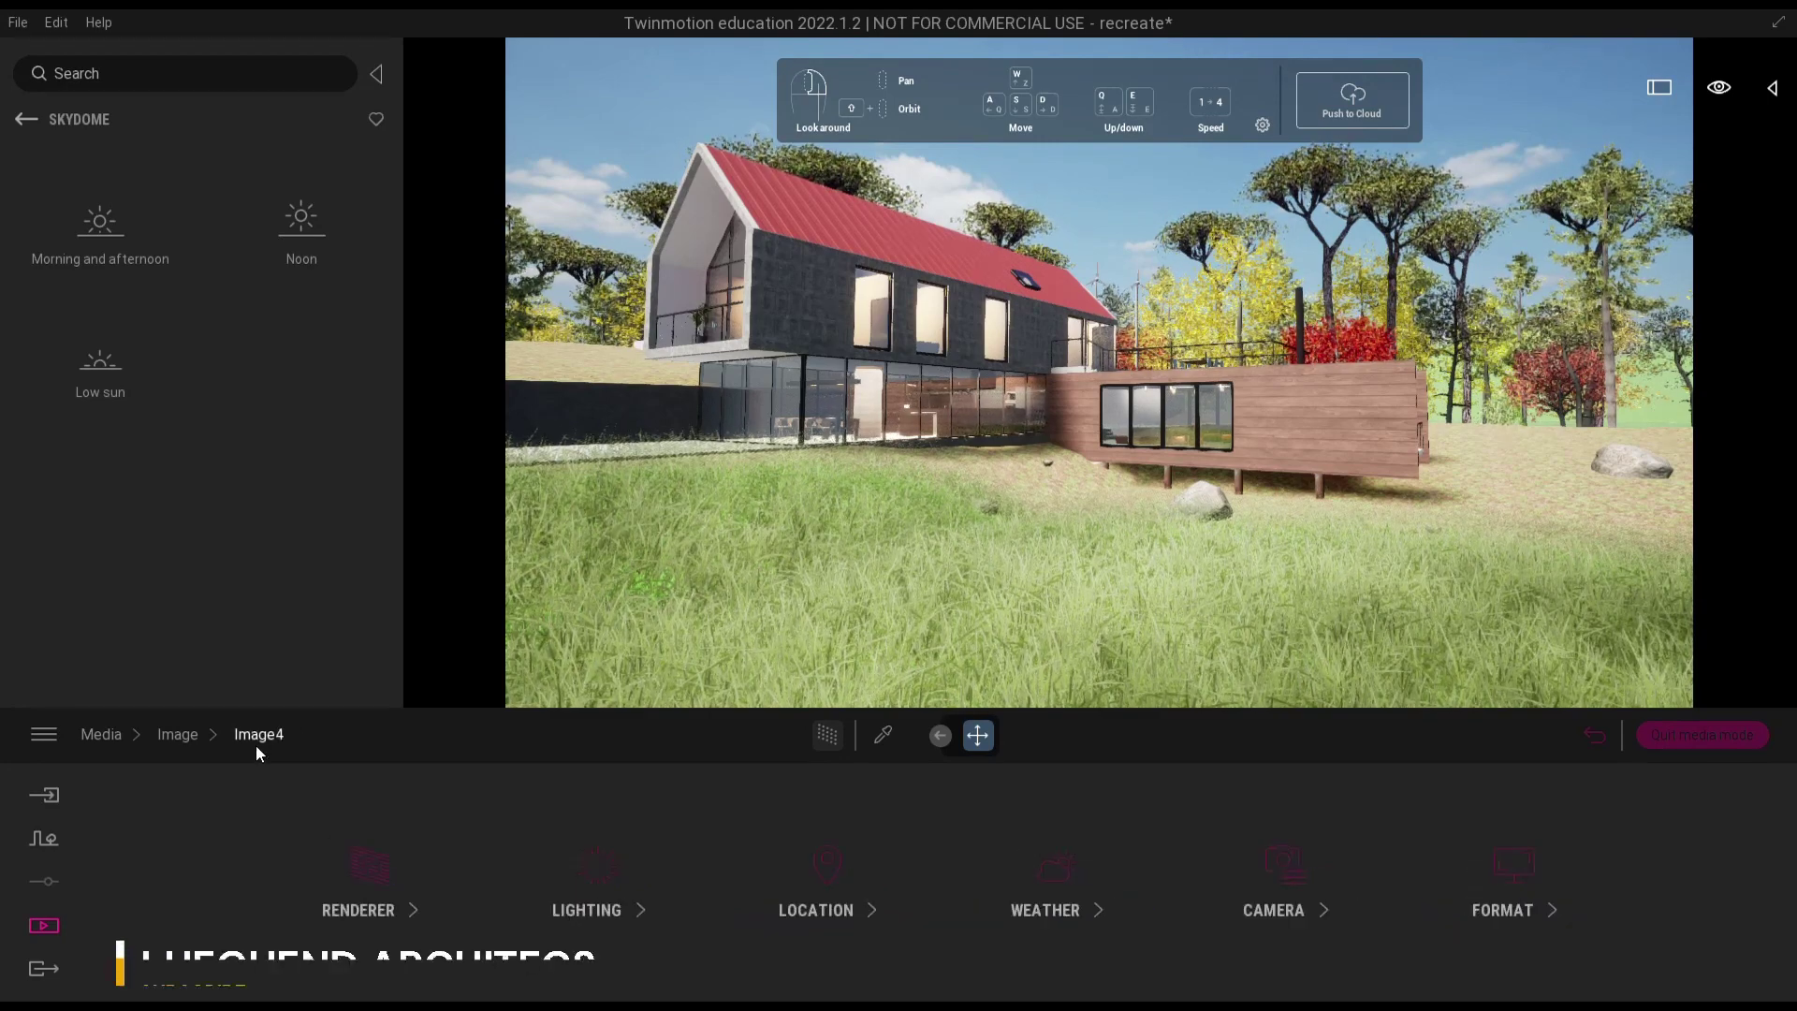
# - Lower the intensity of Image4's Noon Clear 01 skydome to 0.73
pyautogui.click(602, 886)
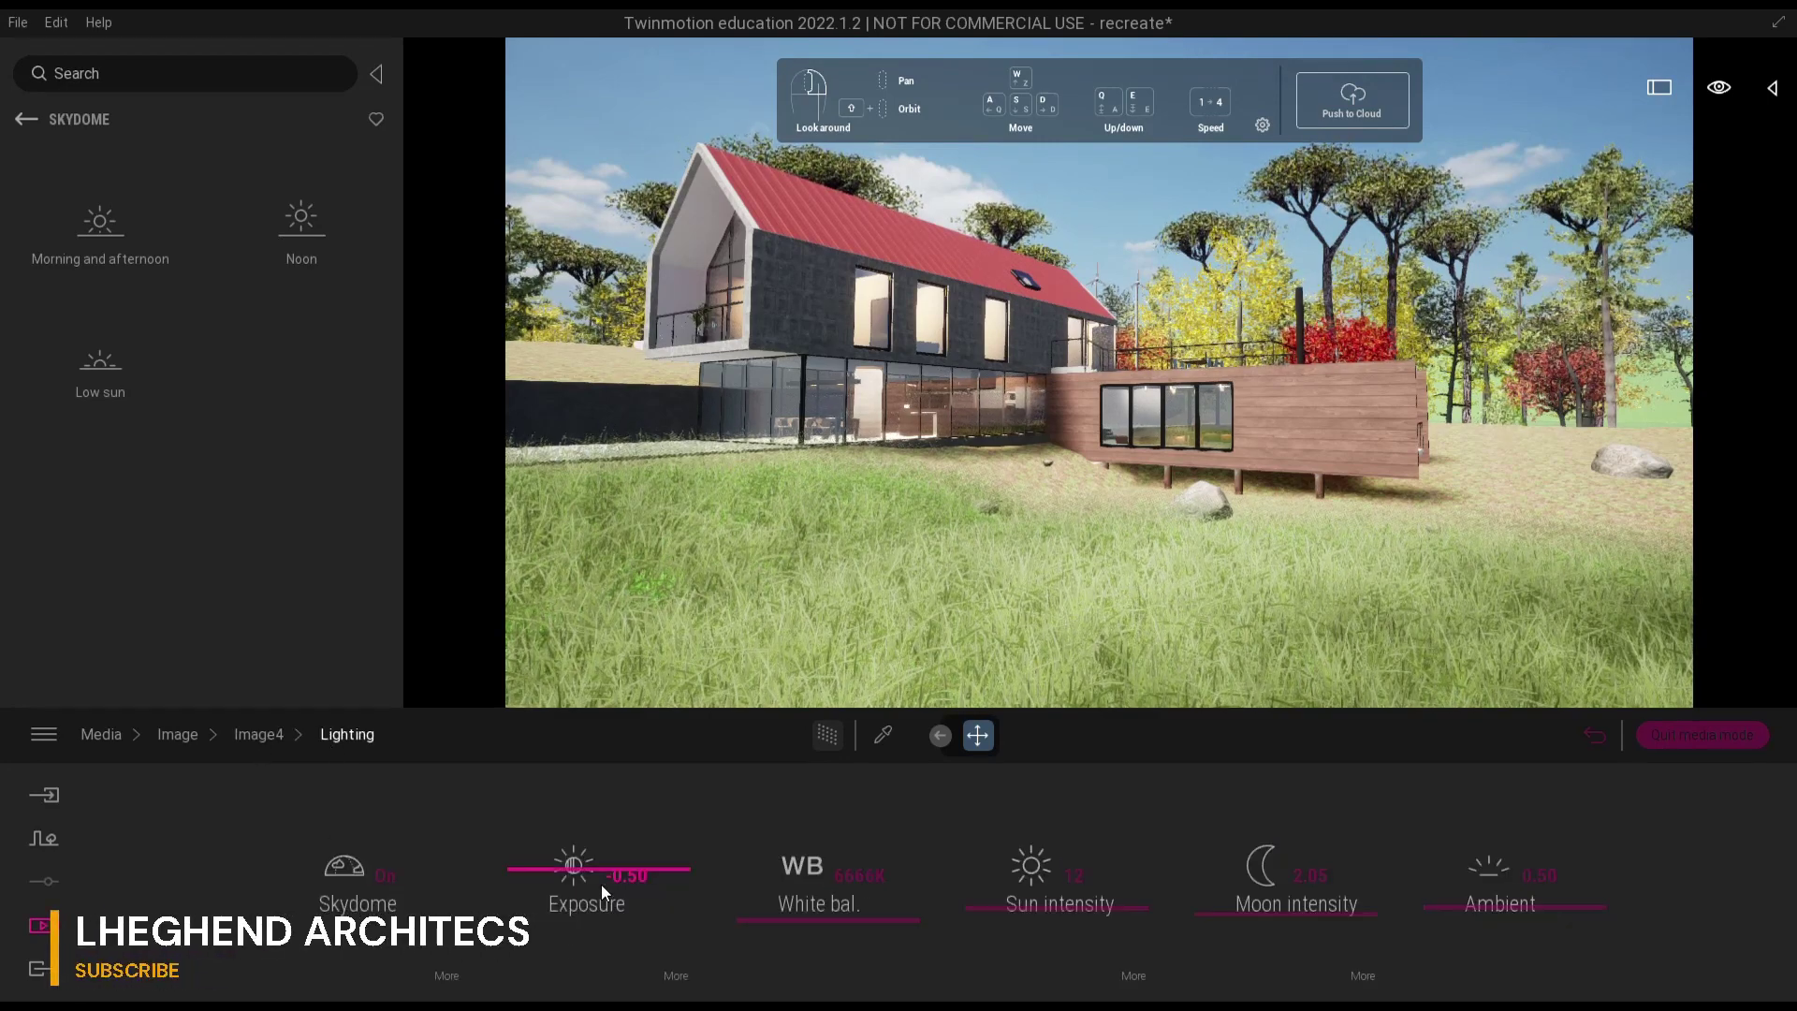
pyautogui.click(446, 976)
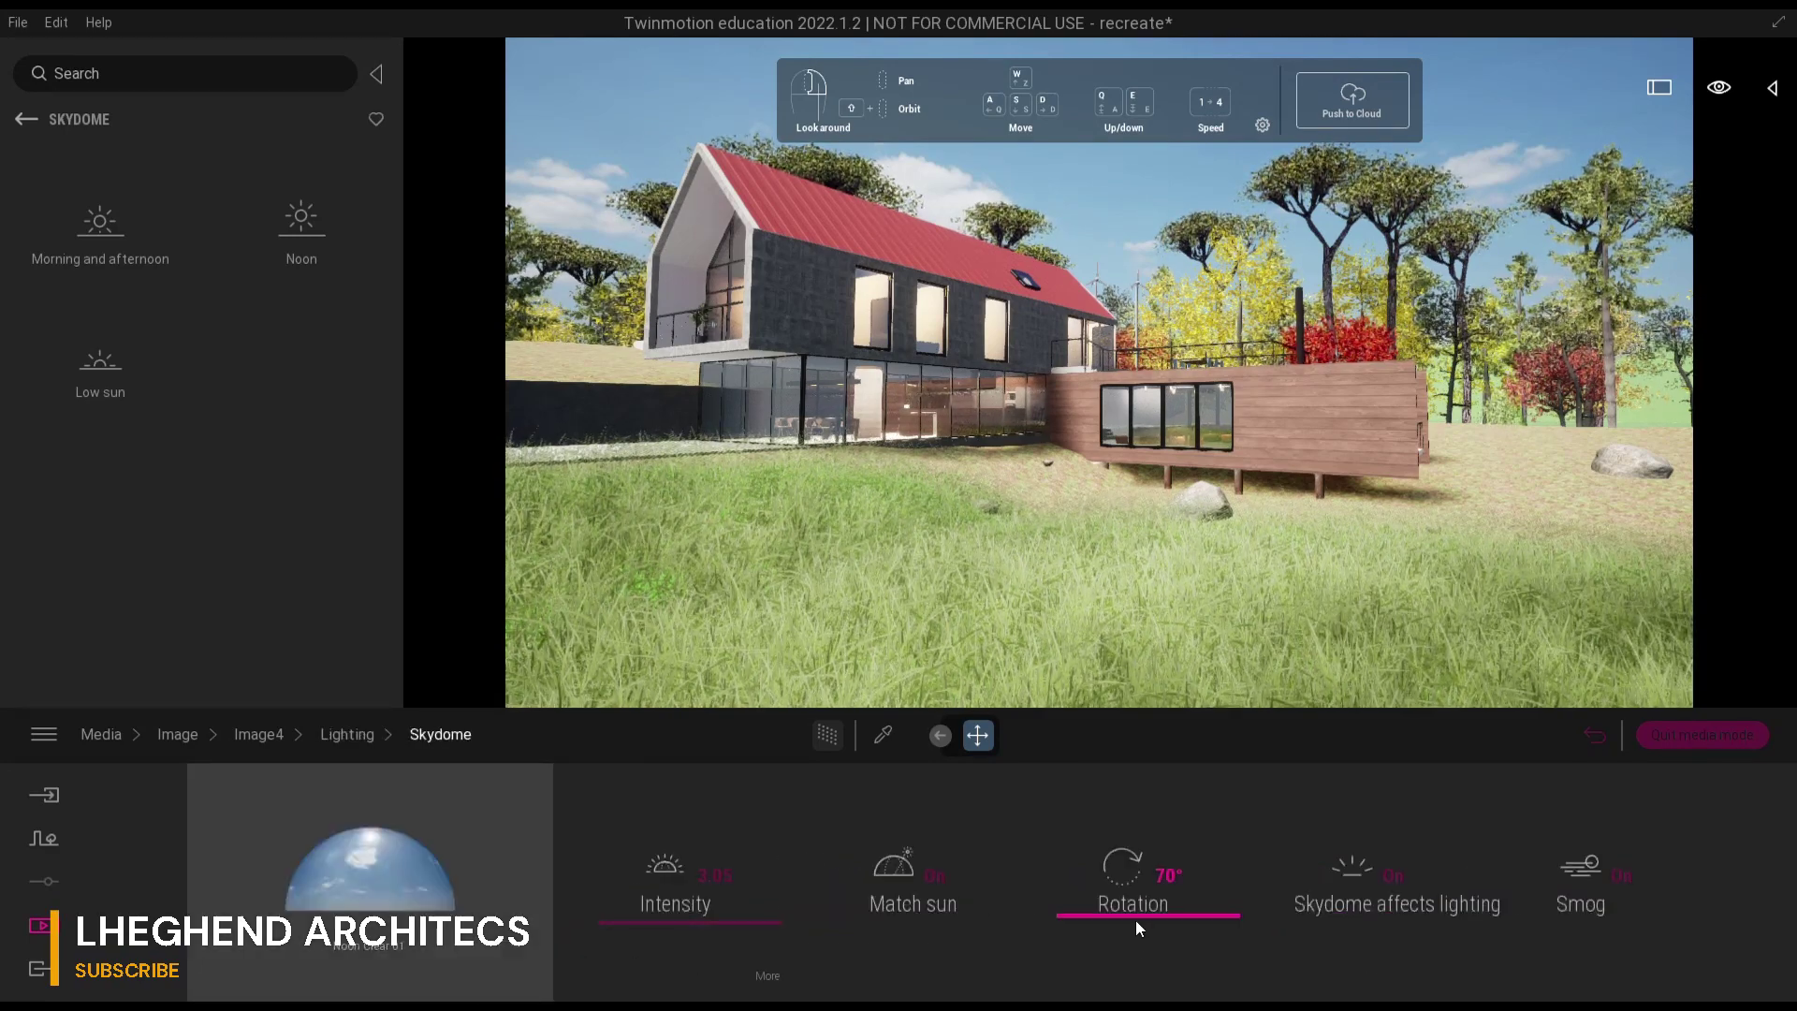
pyautogui.moveTo(671, 985)
pyautogui.mouseDown()
pyautogui.moveTo(667, 1008)
pyautogui.moveTo(655, 948)
pyautogui.moveTo(646, 975)
pyautogui.mouseUp()
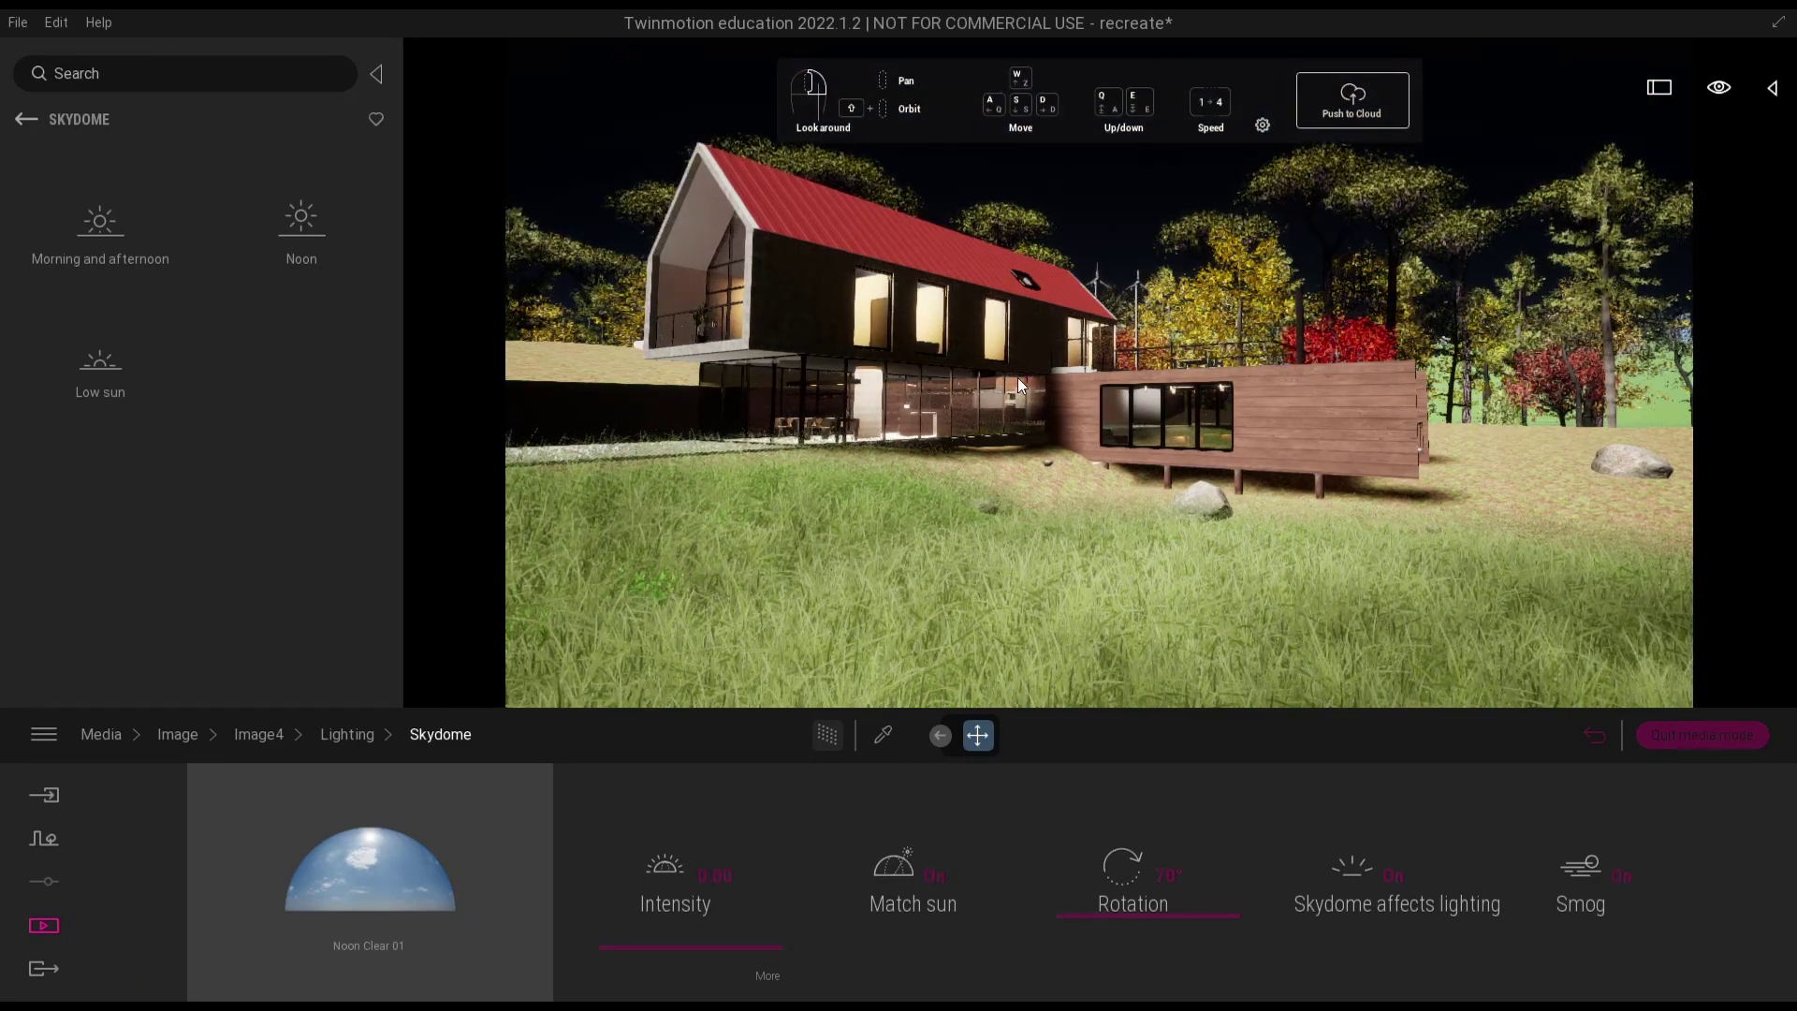
pyautogui.click(623, 947)
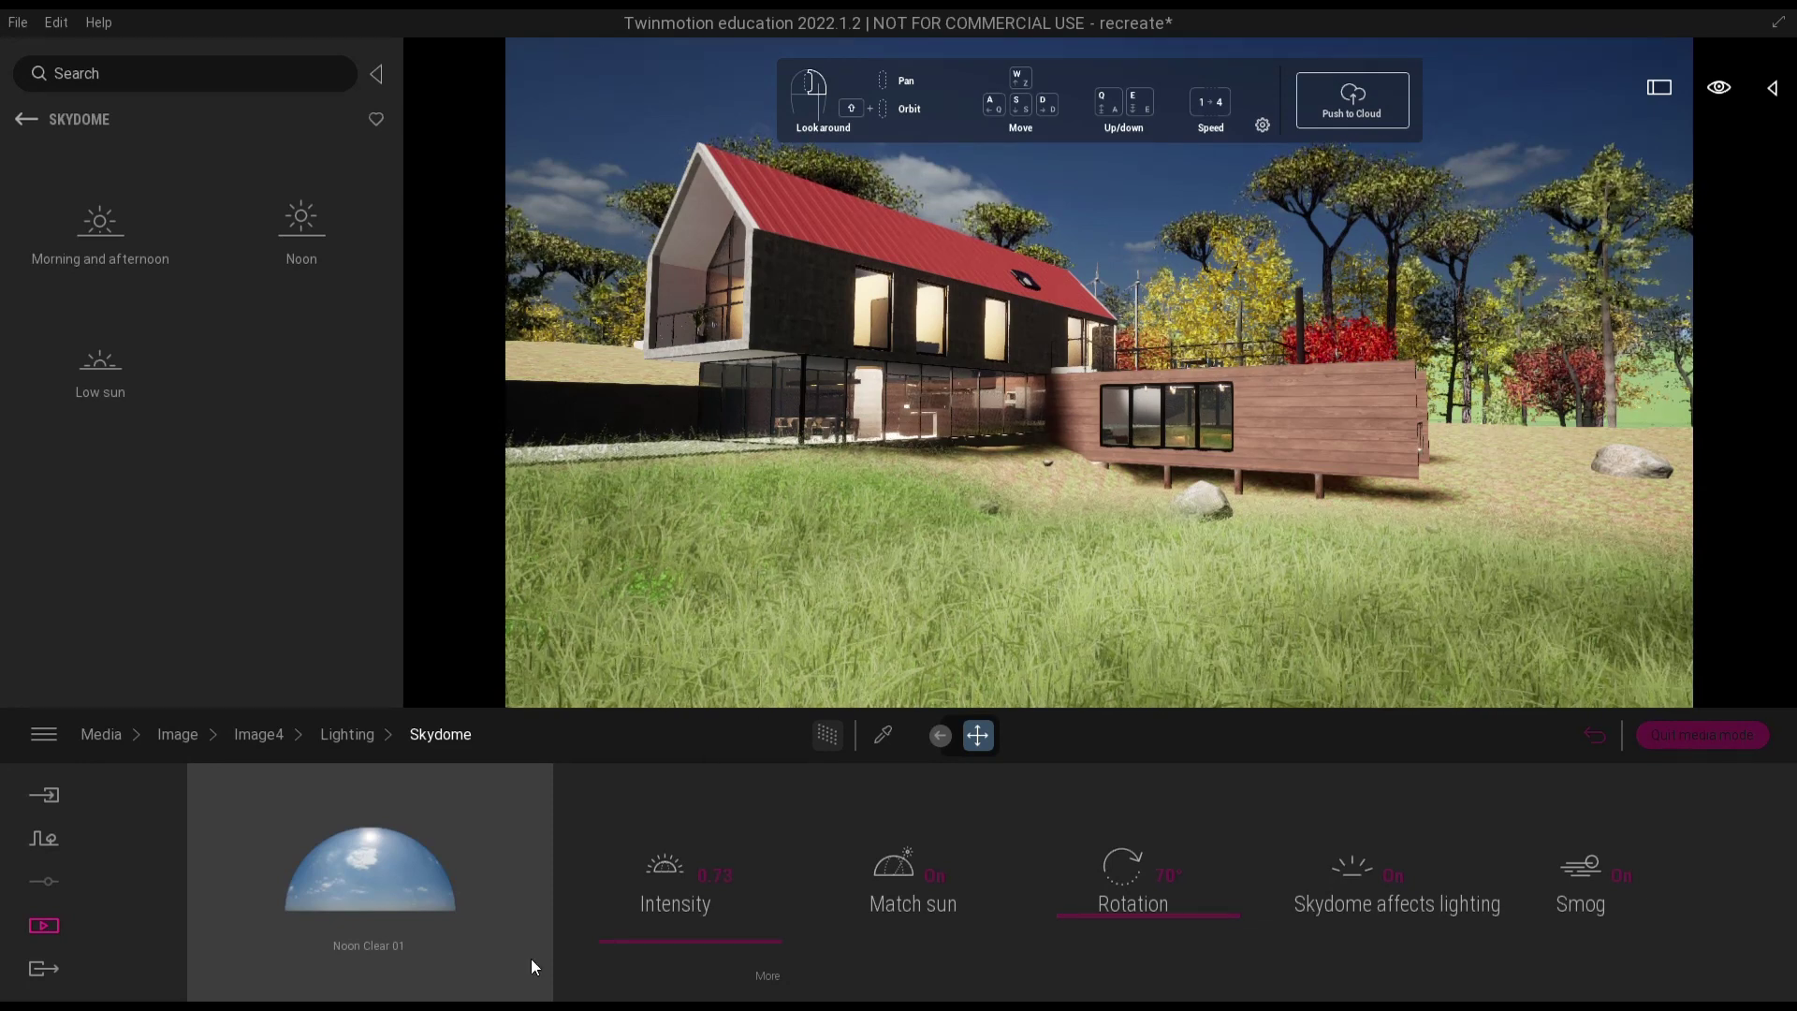
# - Check the options for the current skydome and browse the Noon Cloudy skydomes in the library
pyautogui.moveTo(399, 973)
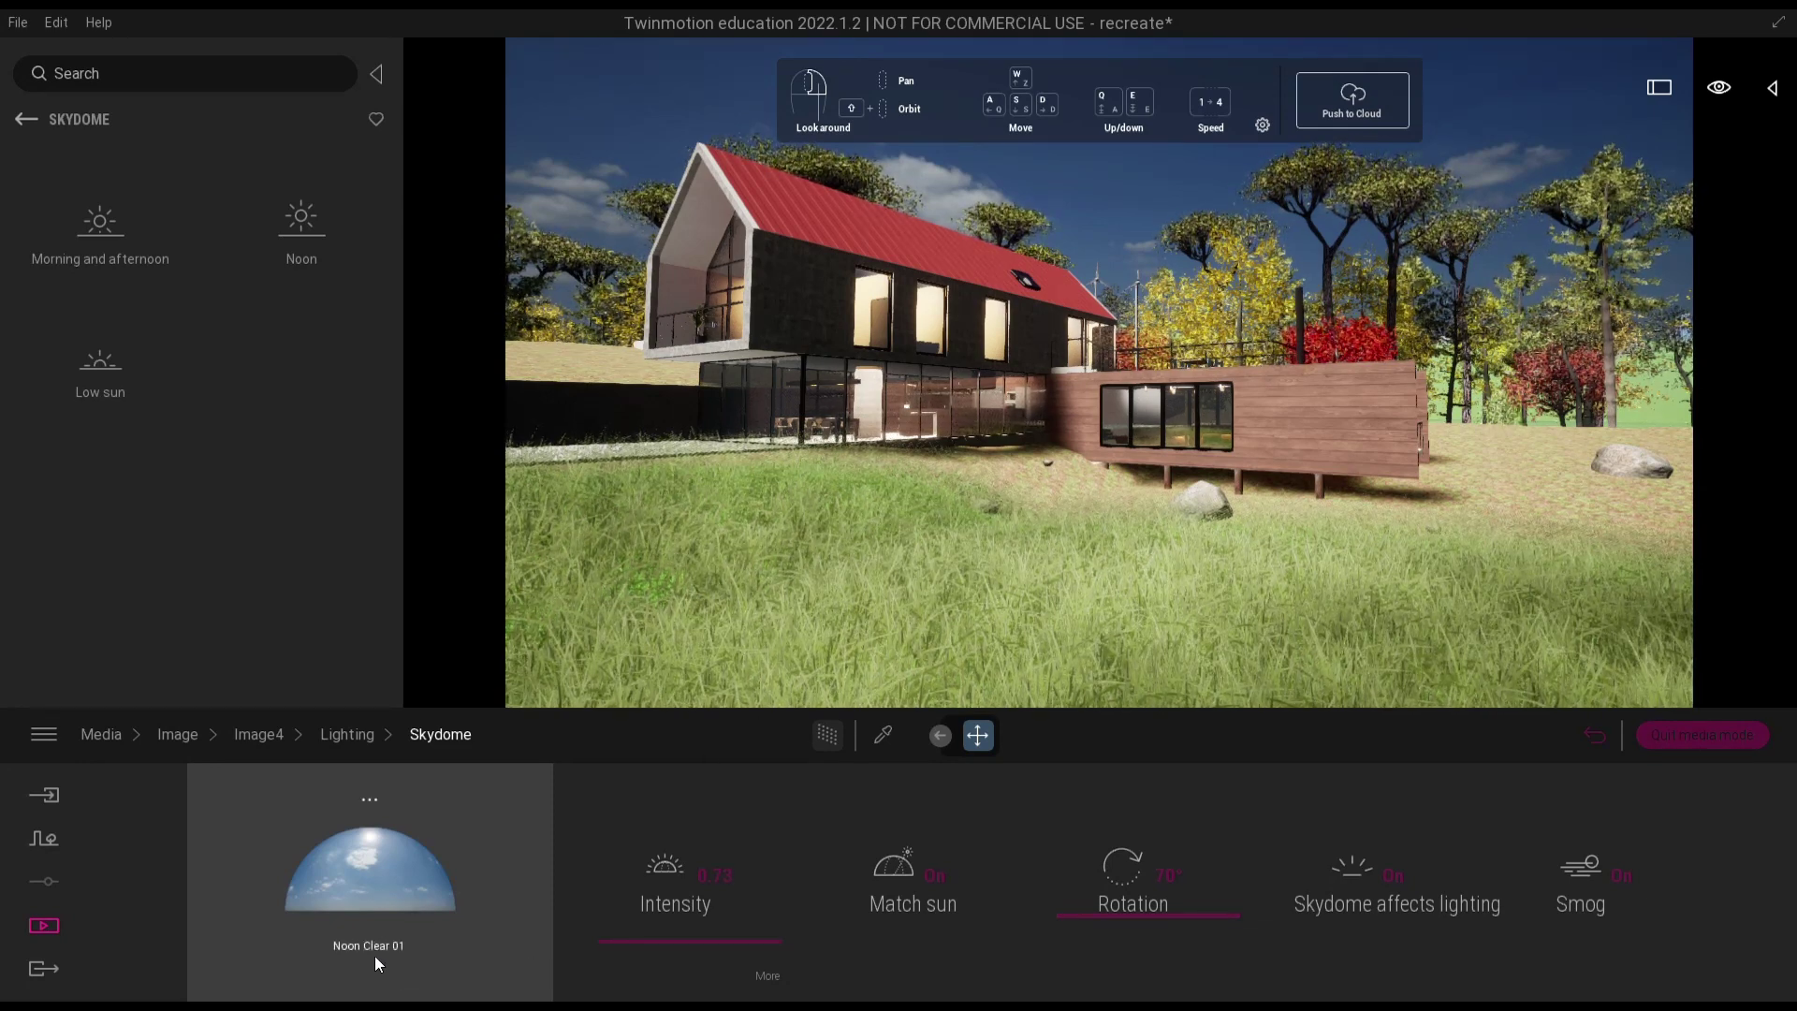
pyautogui.click(365, 801)
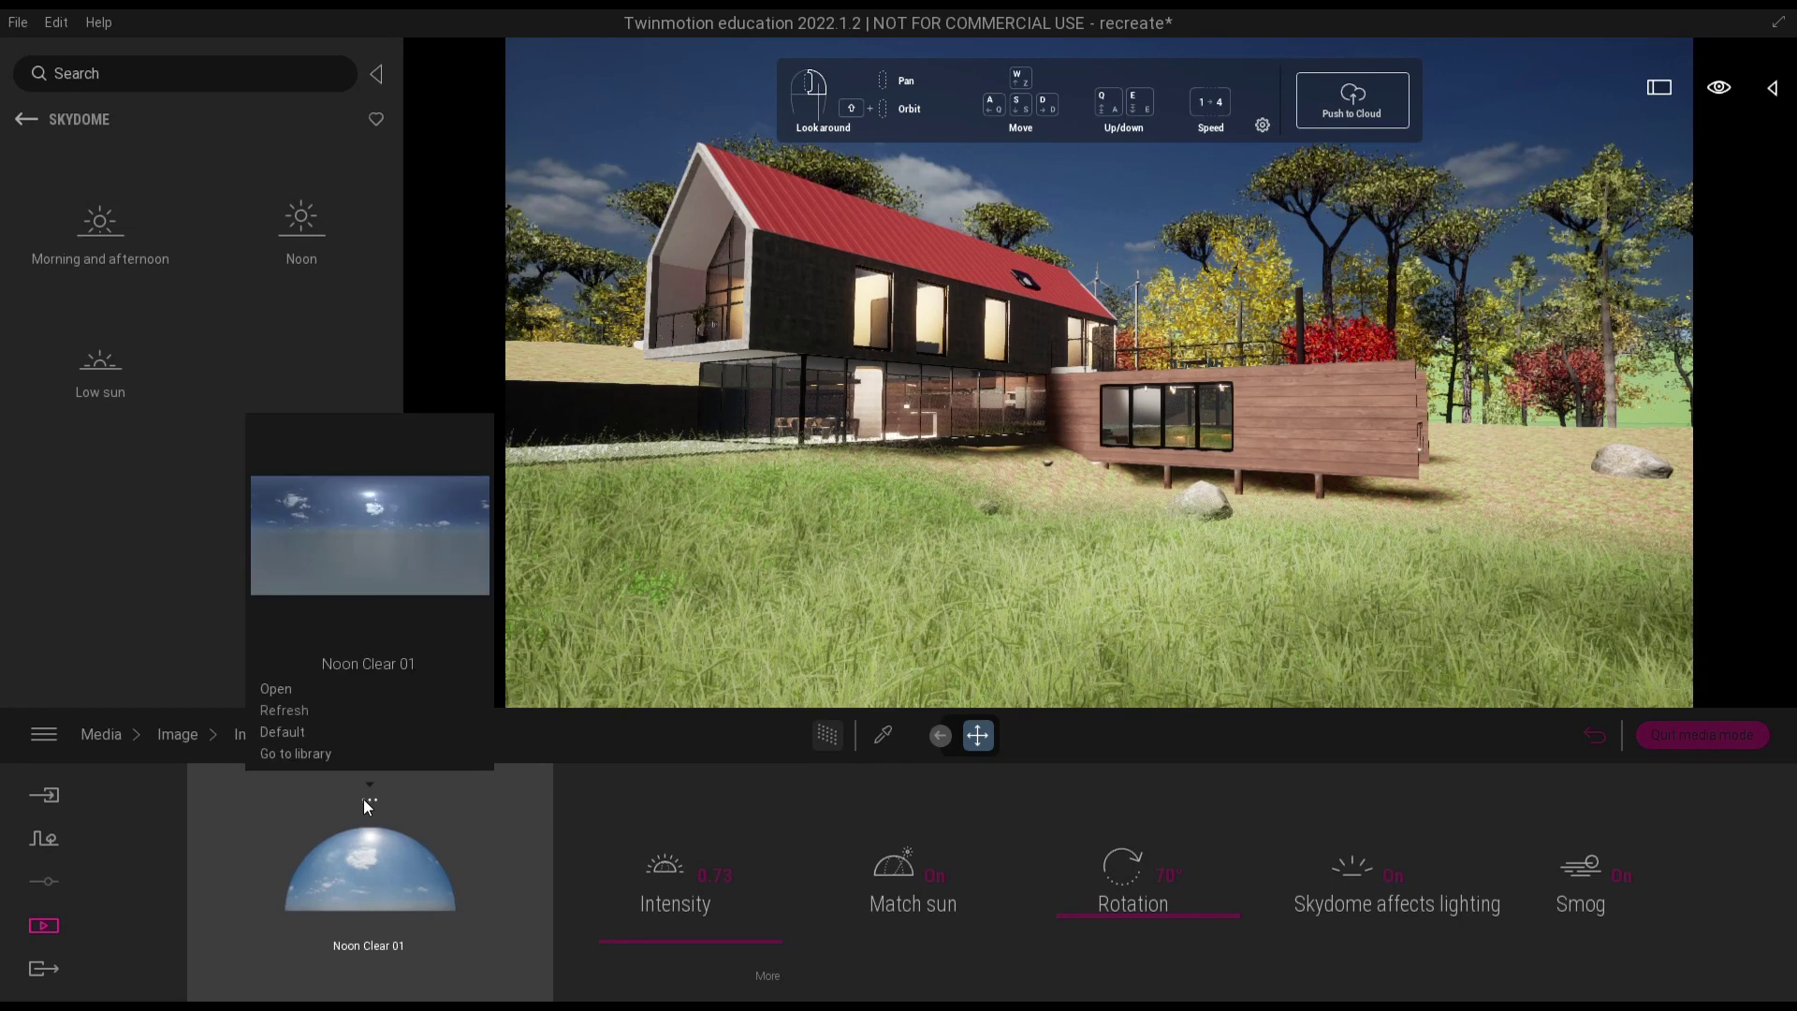
pyautogui.click(165, 573)
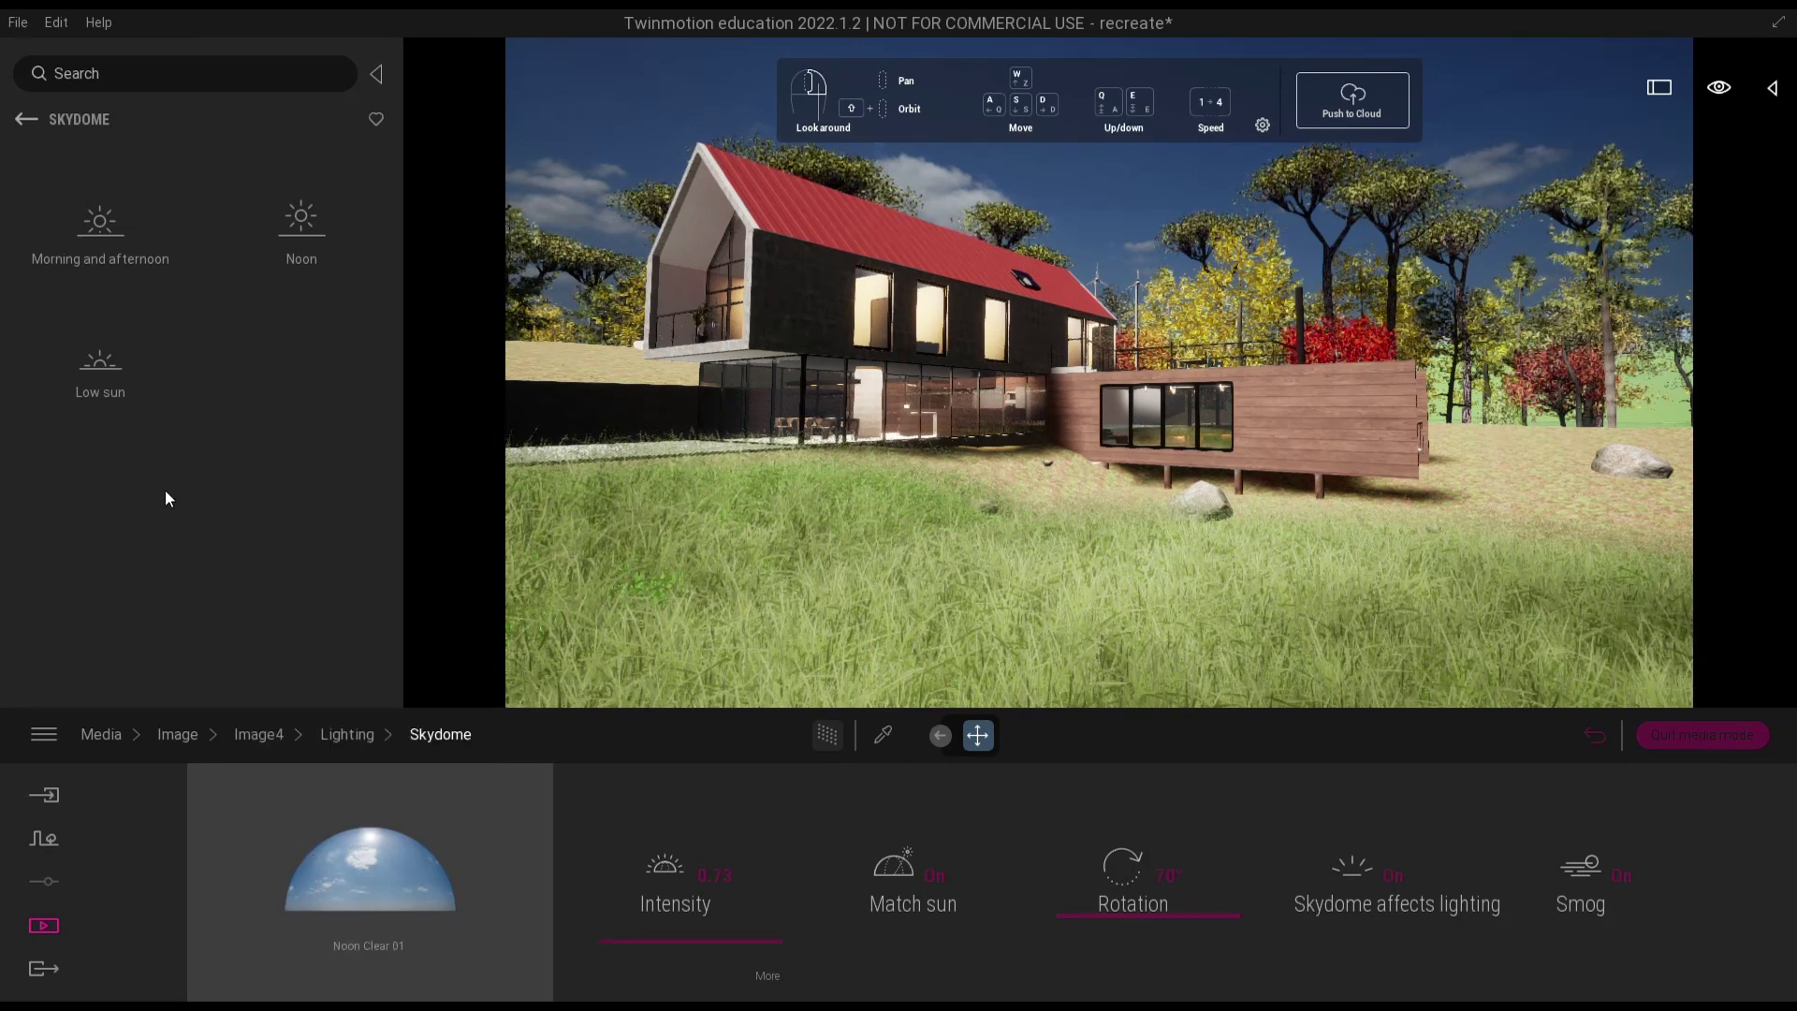
pyautogui.click(305, 235)
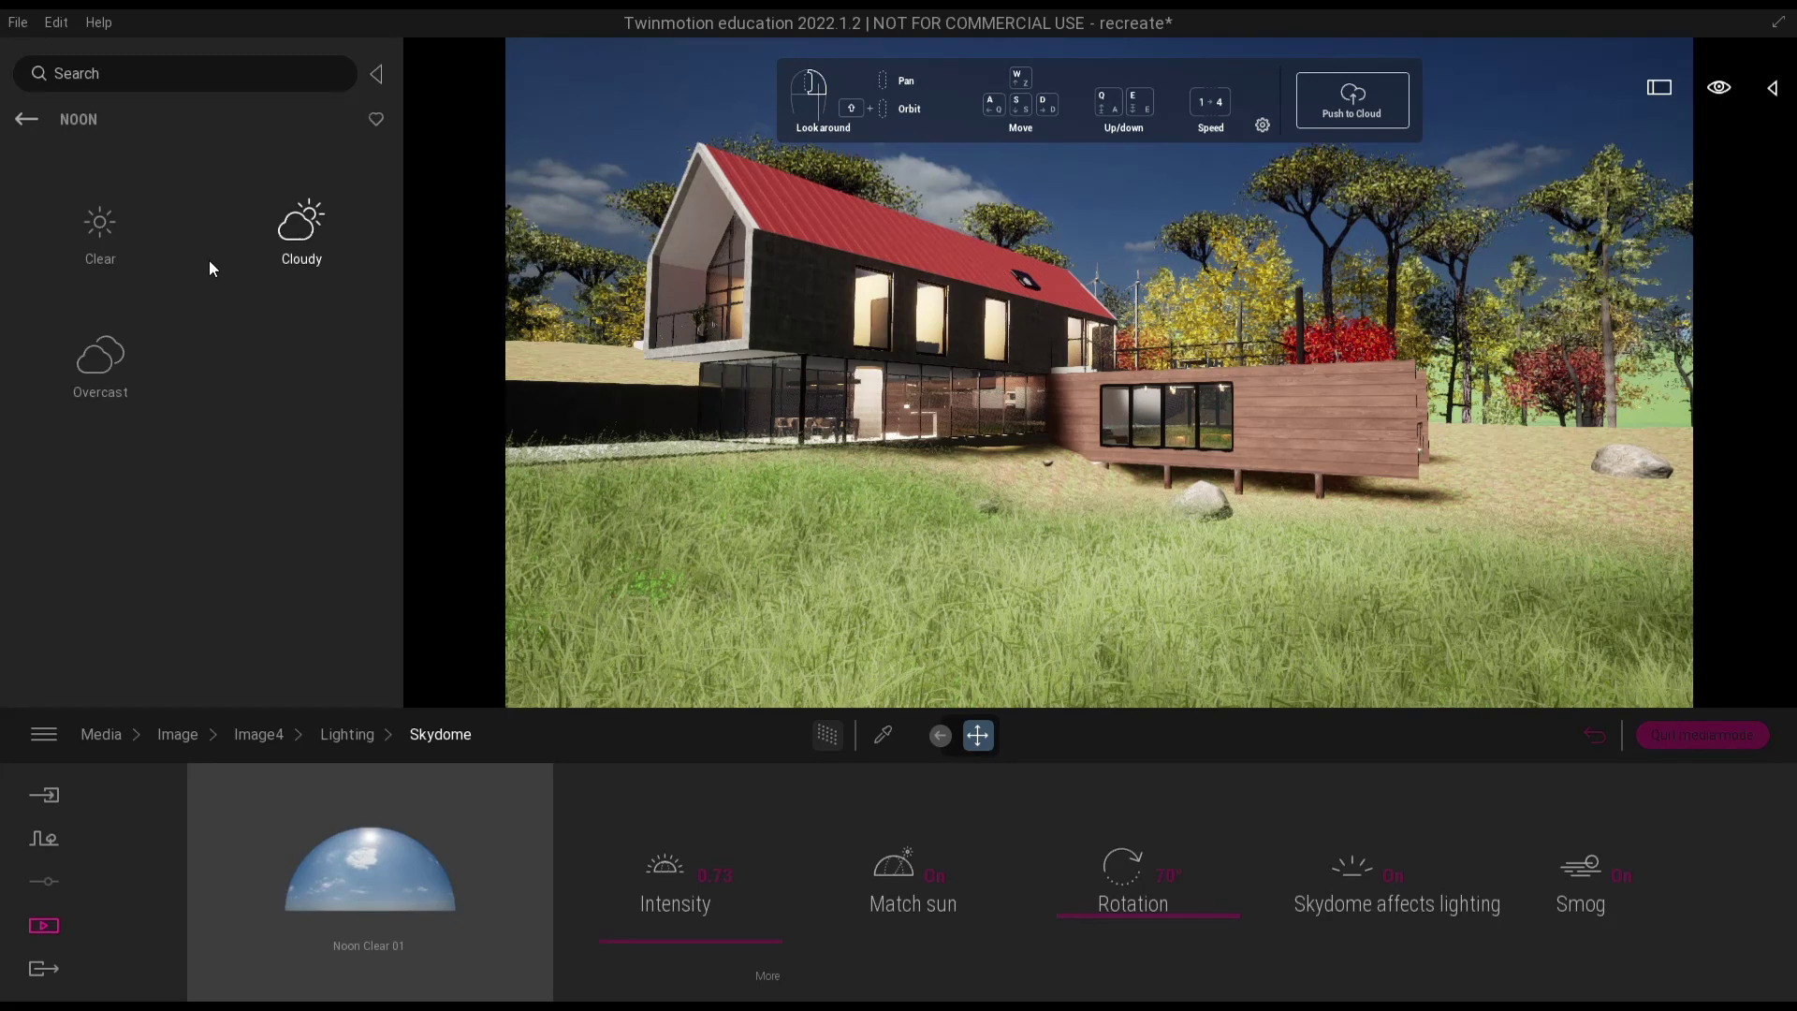
pyautogui.click(301, 225)
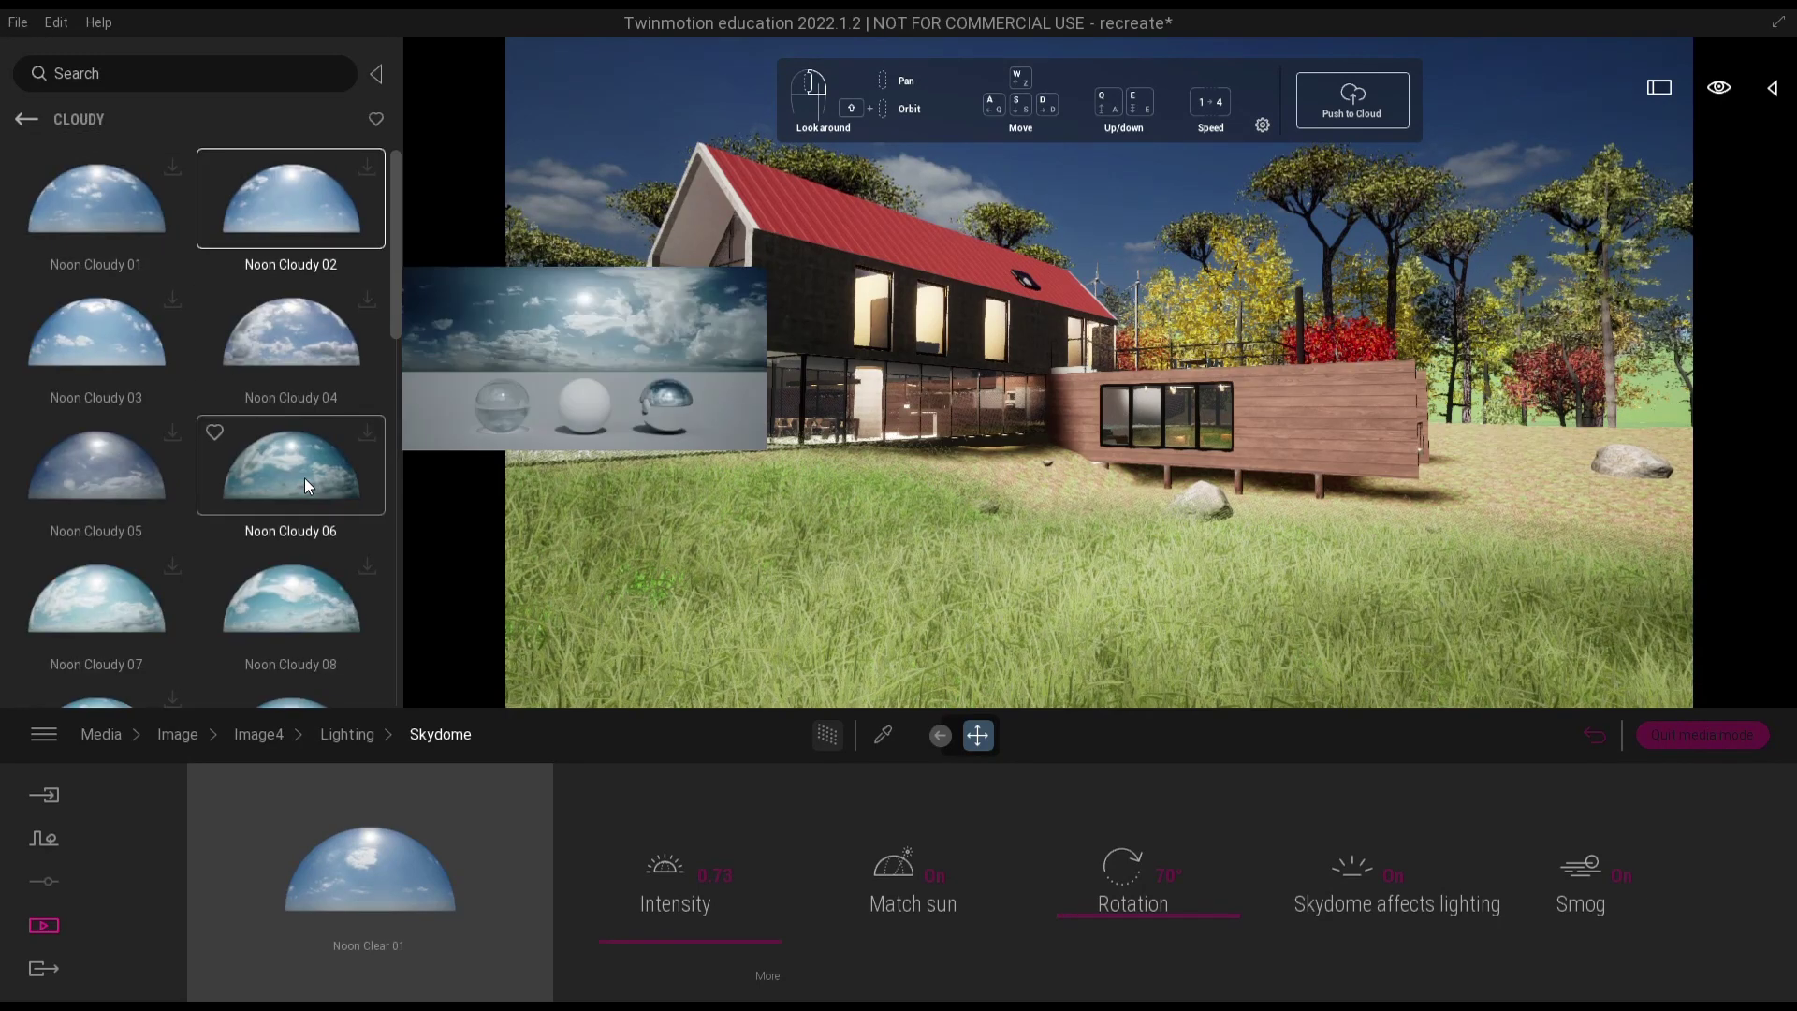
pyautogui.scroll(-1, 305, 478)
pyautogui.scroll(1, 304, 474)
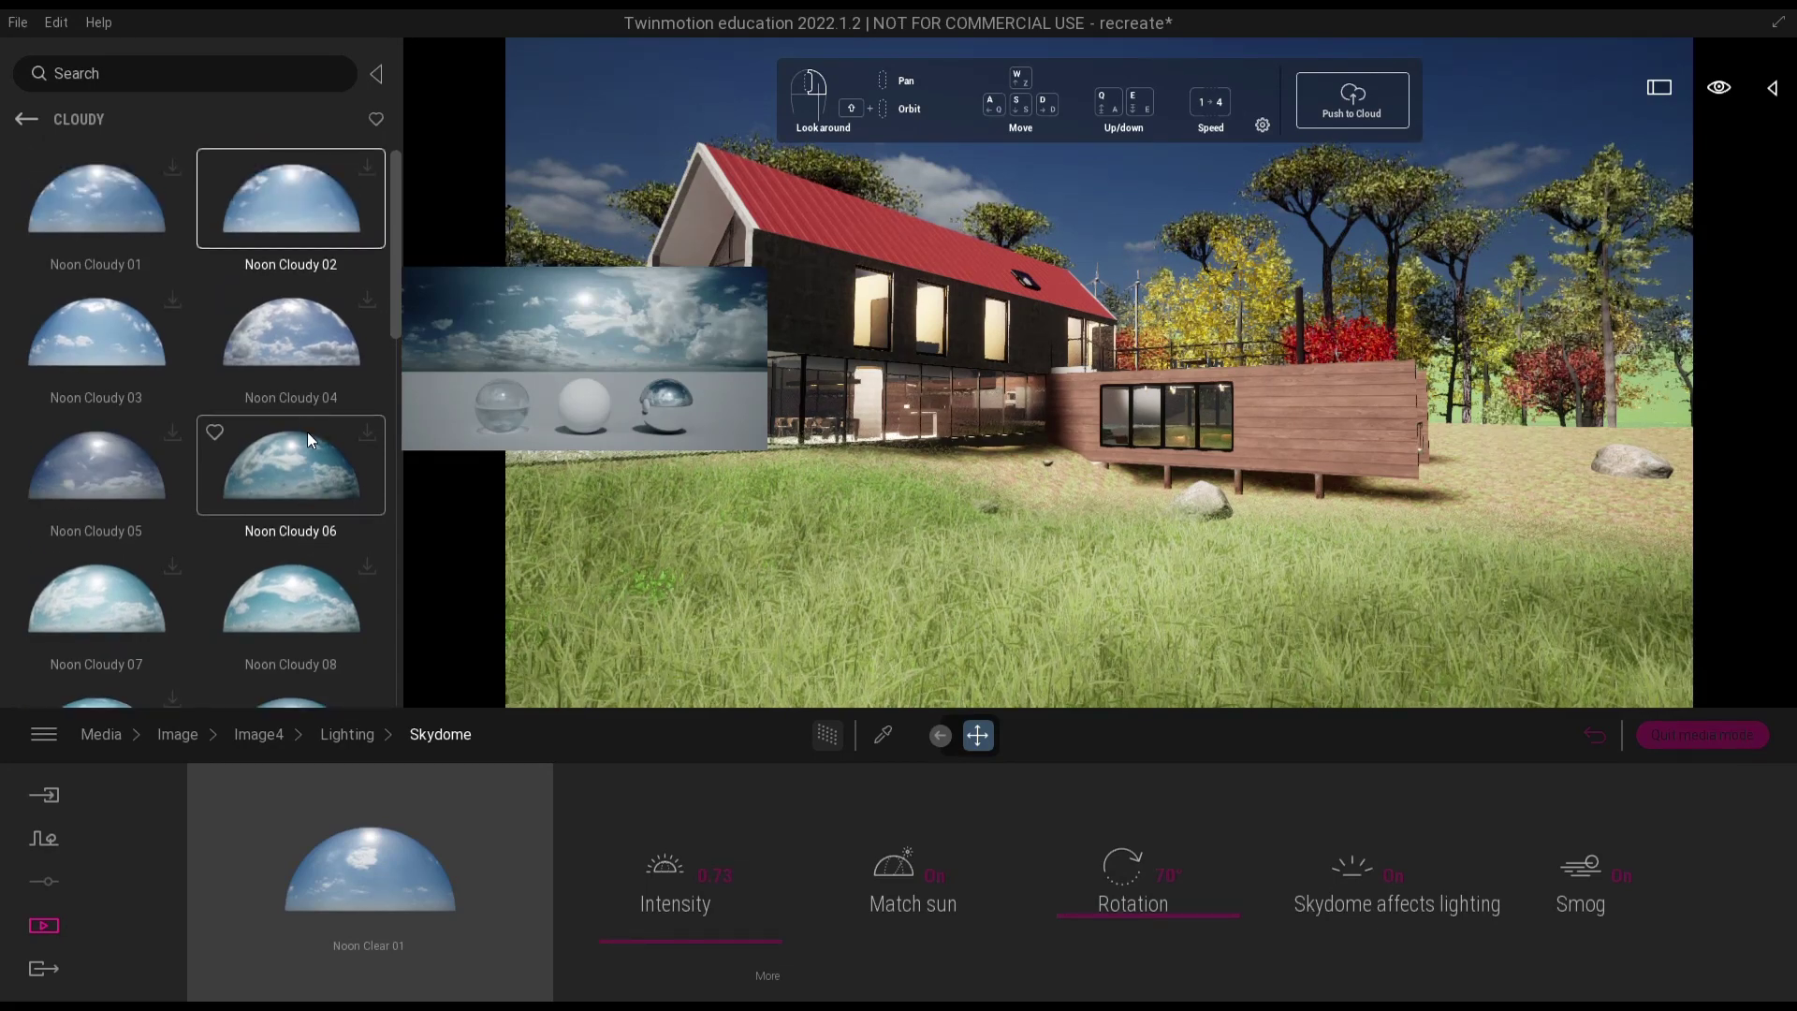
pyautogui.scroll(-8, 305, 517)
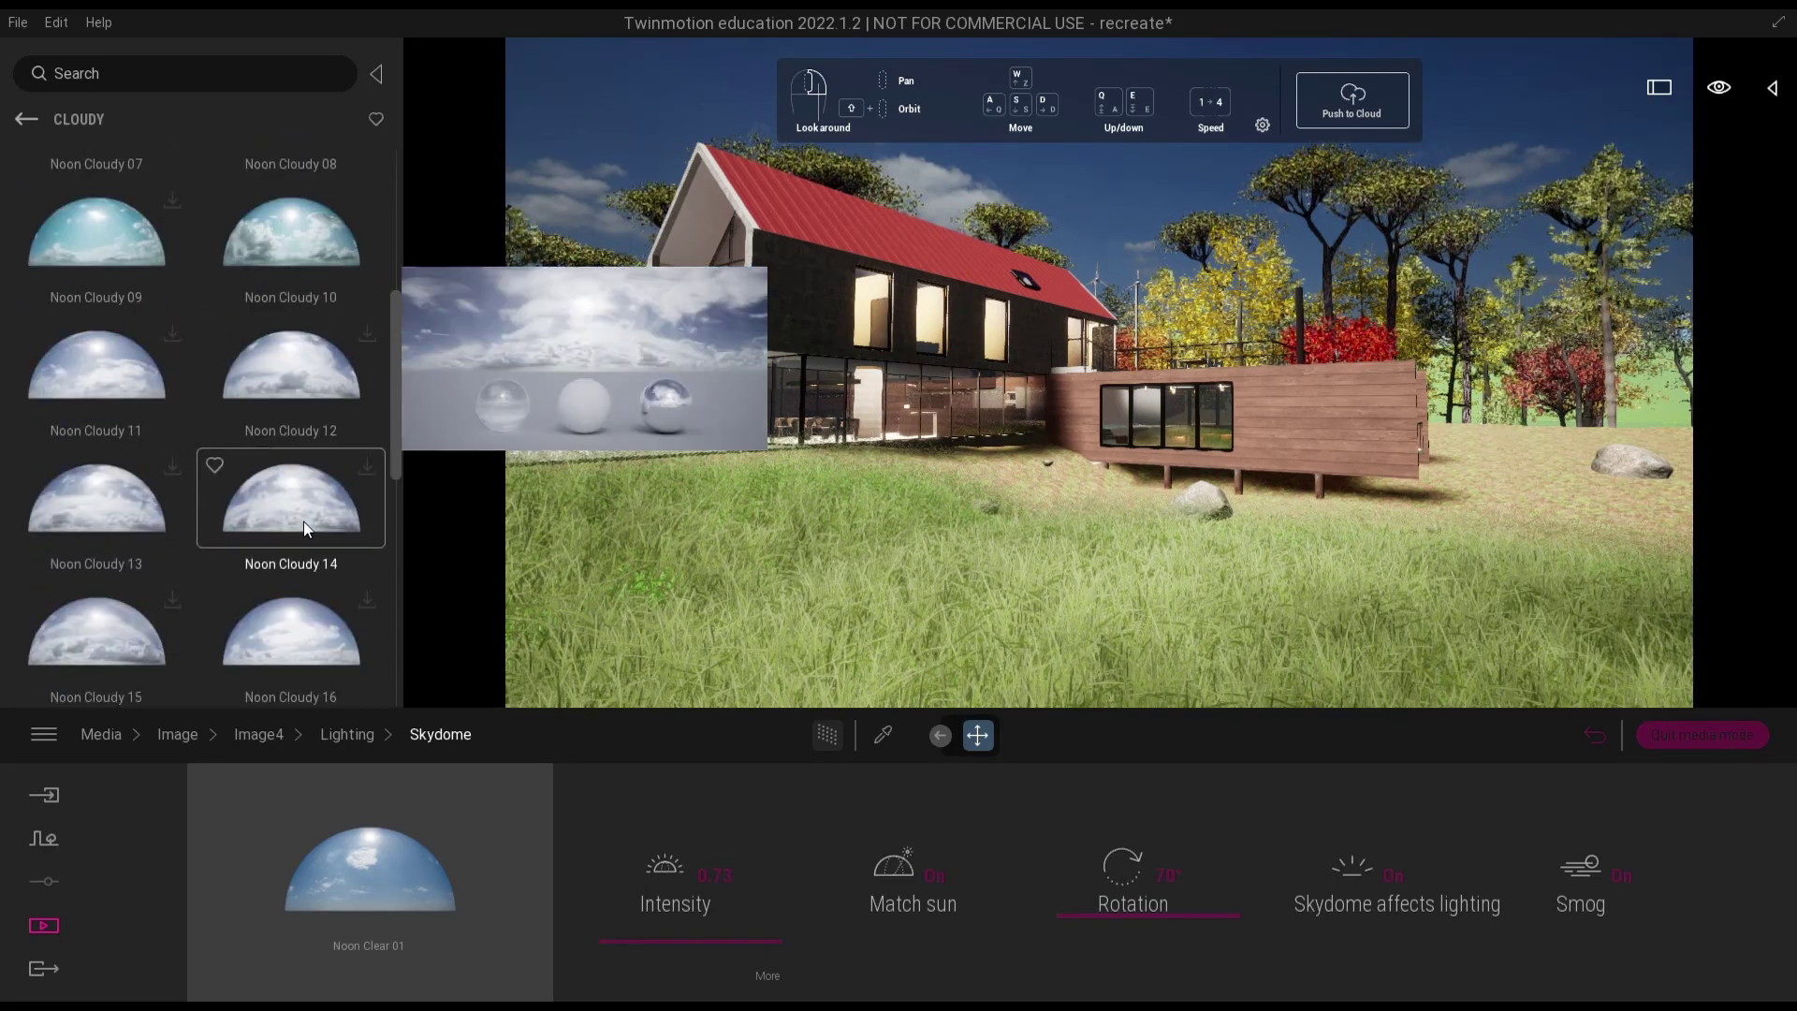
pyautogui.scroll(-3, 301, 516)
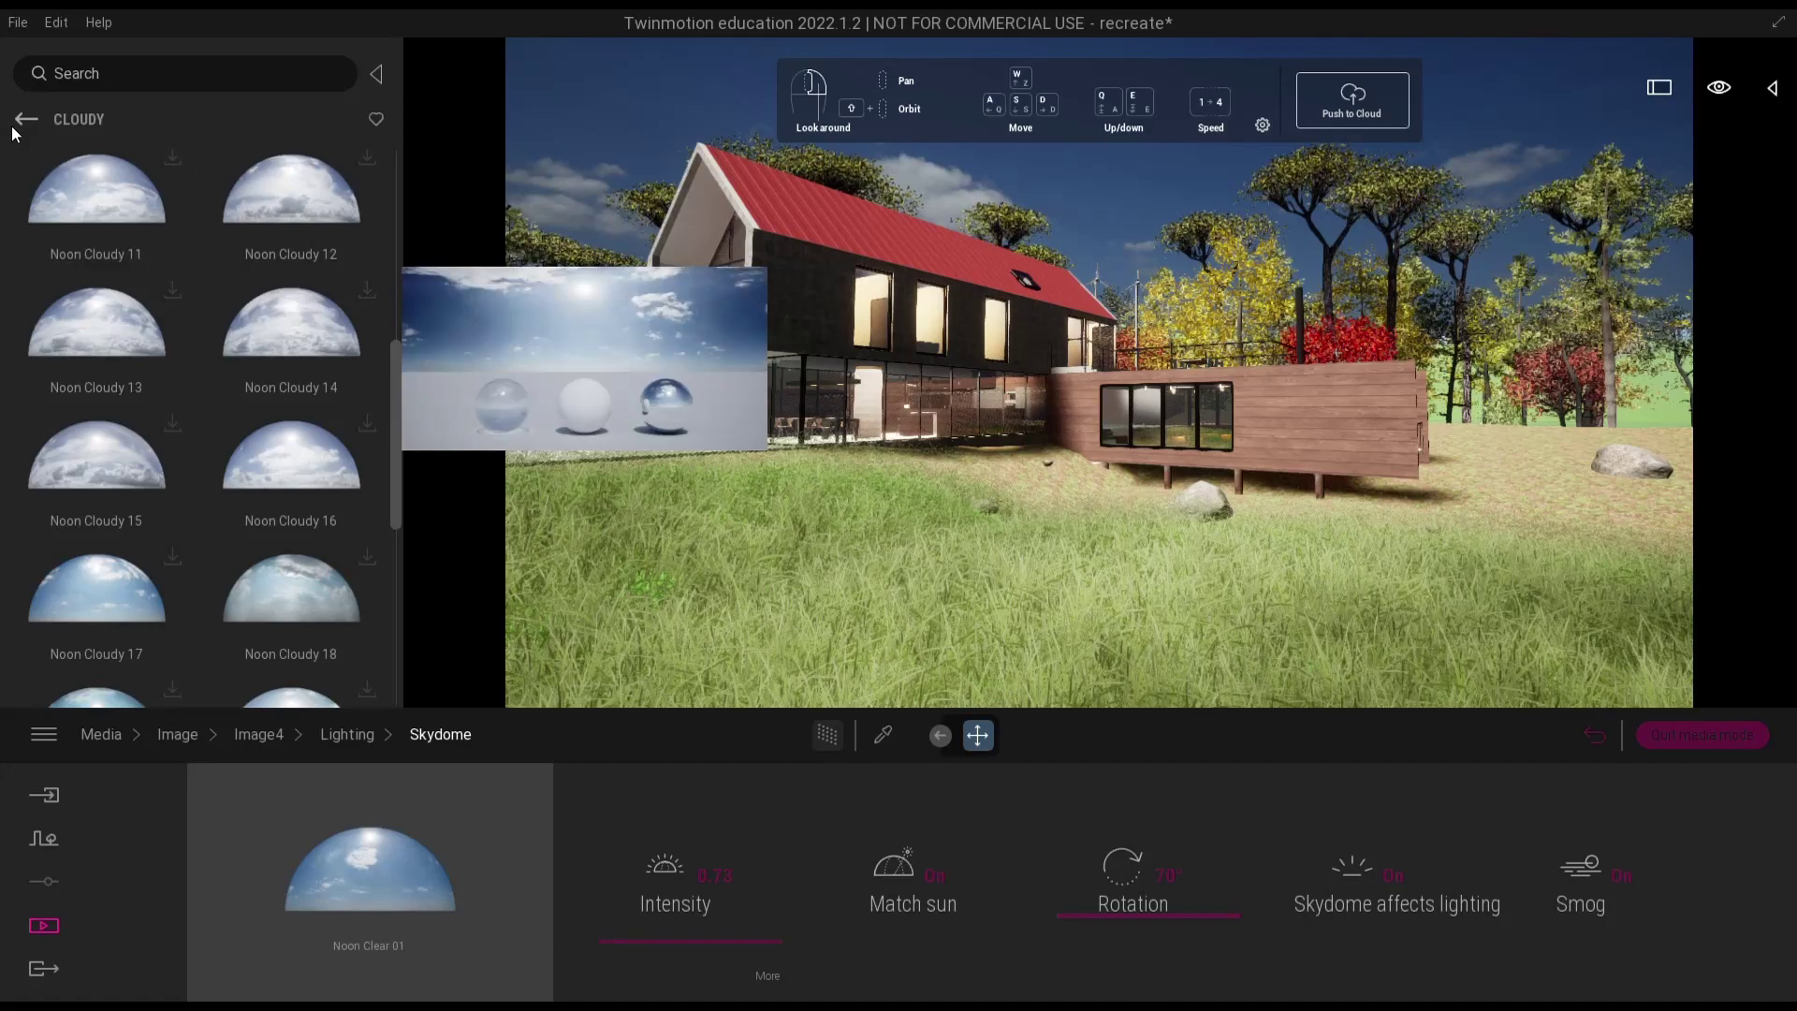
# - Browse the Noon Overcast skydomes, then return to the Noon category
pyautogui.click(27, 125)
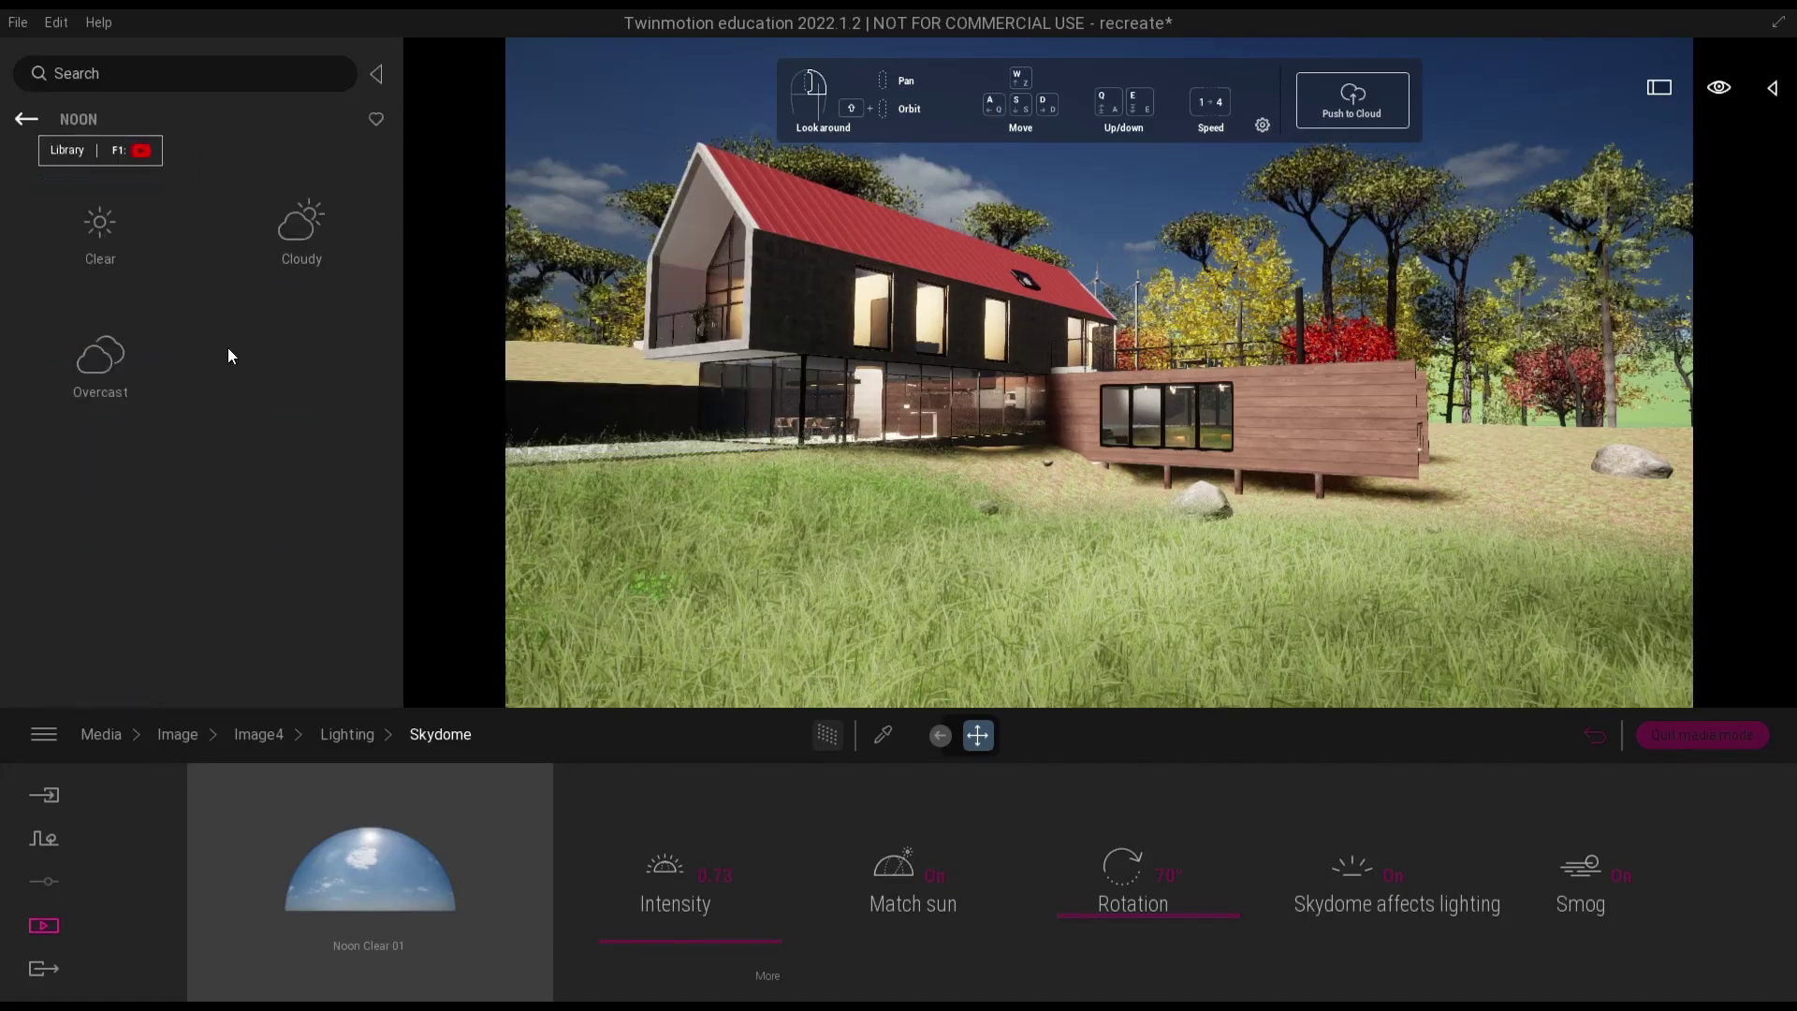
pyautogui.click(117, 367)
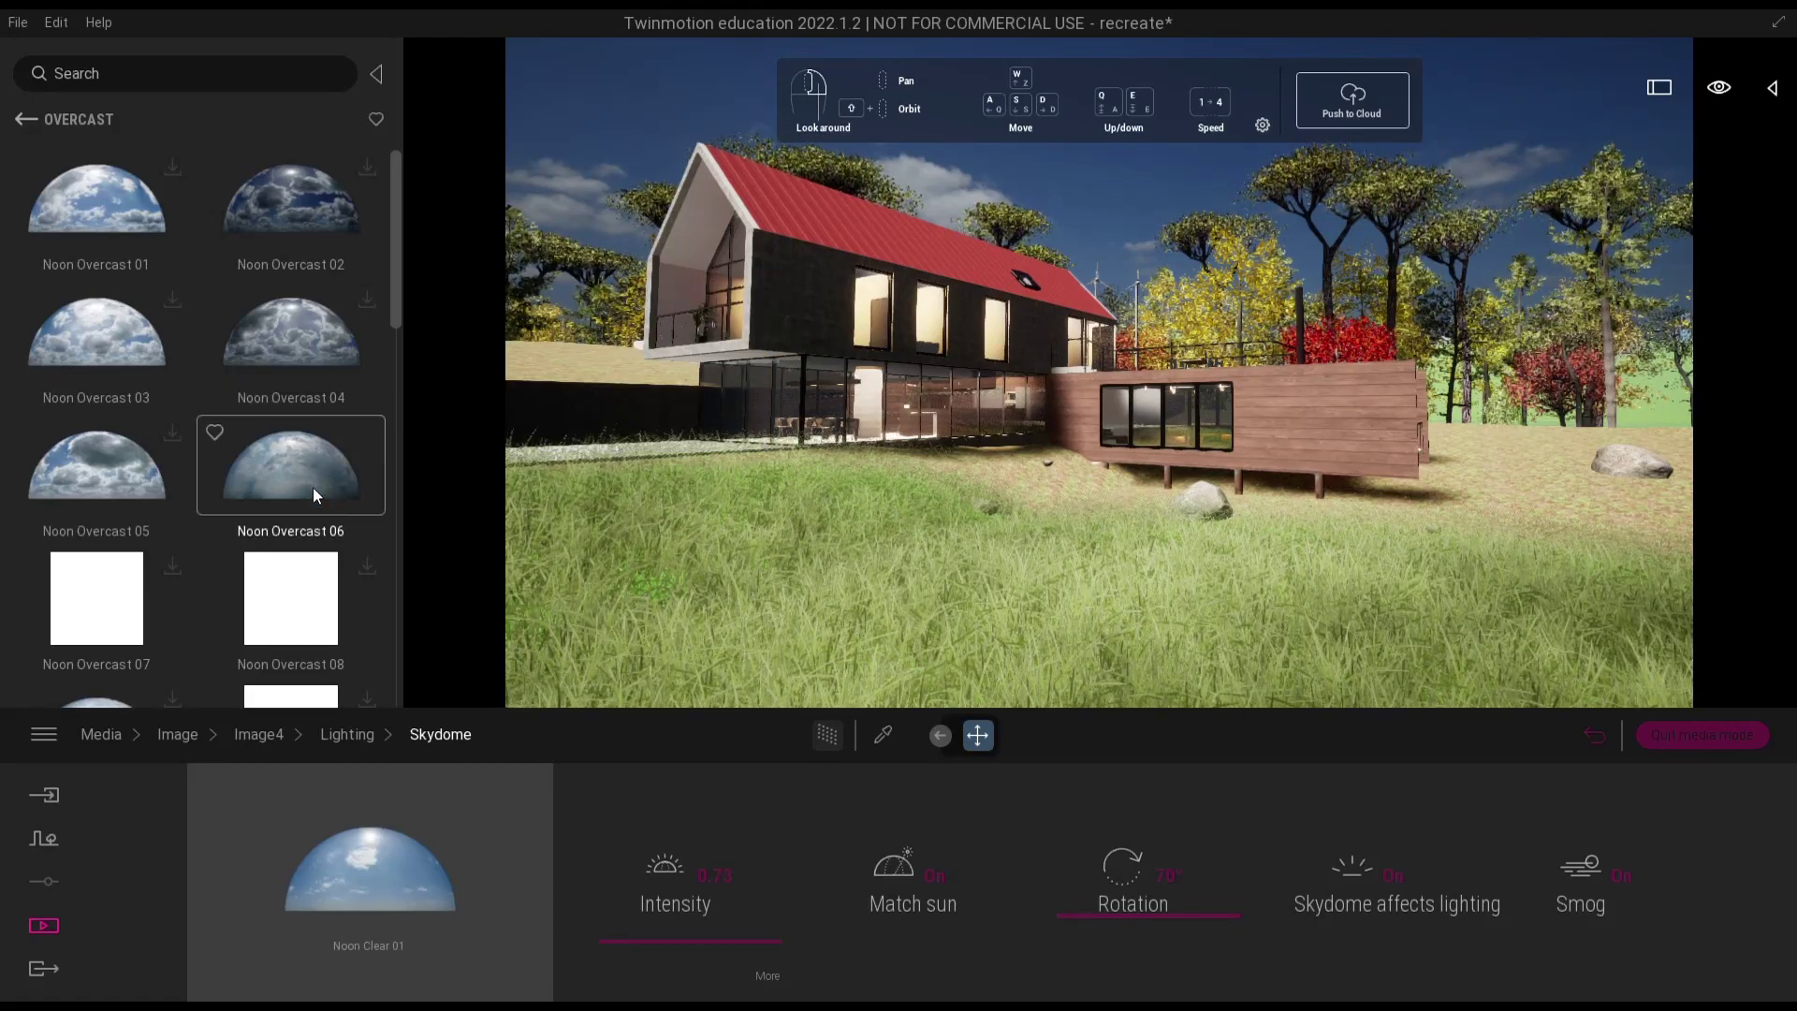
pyautogui.scroll(-3, 294, 479)
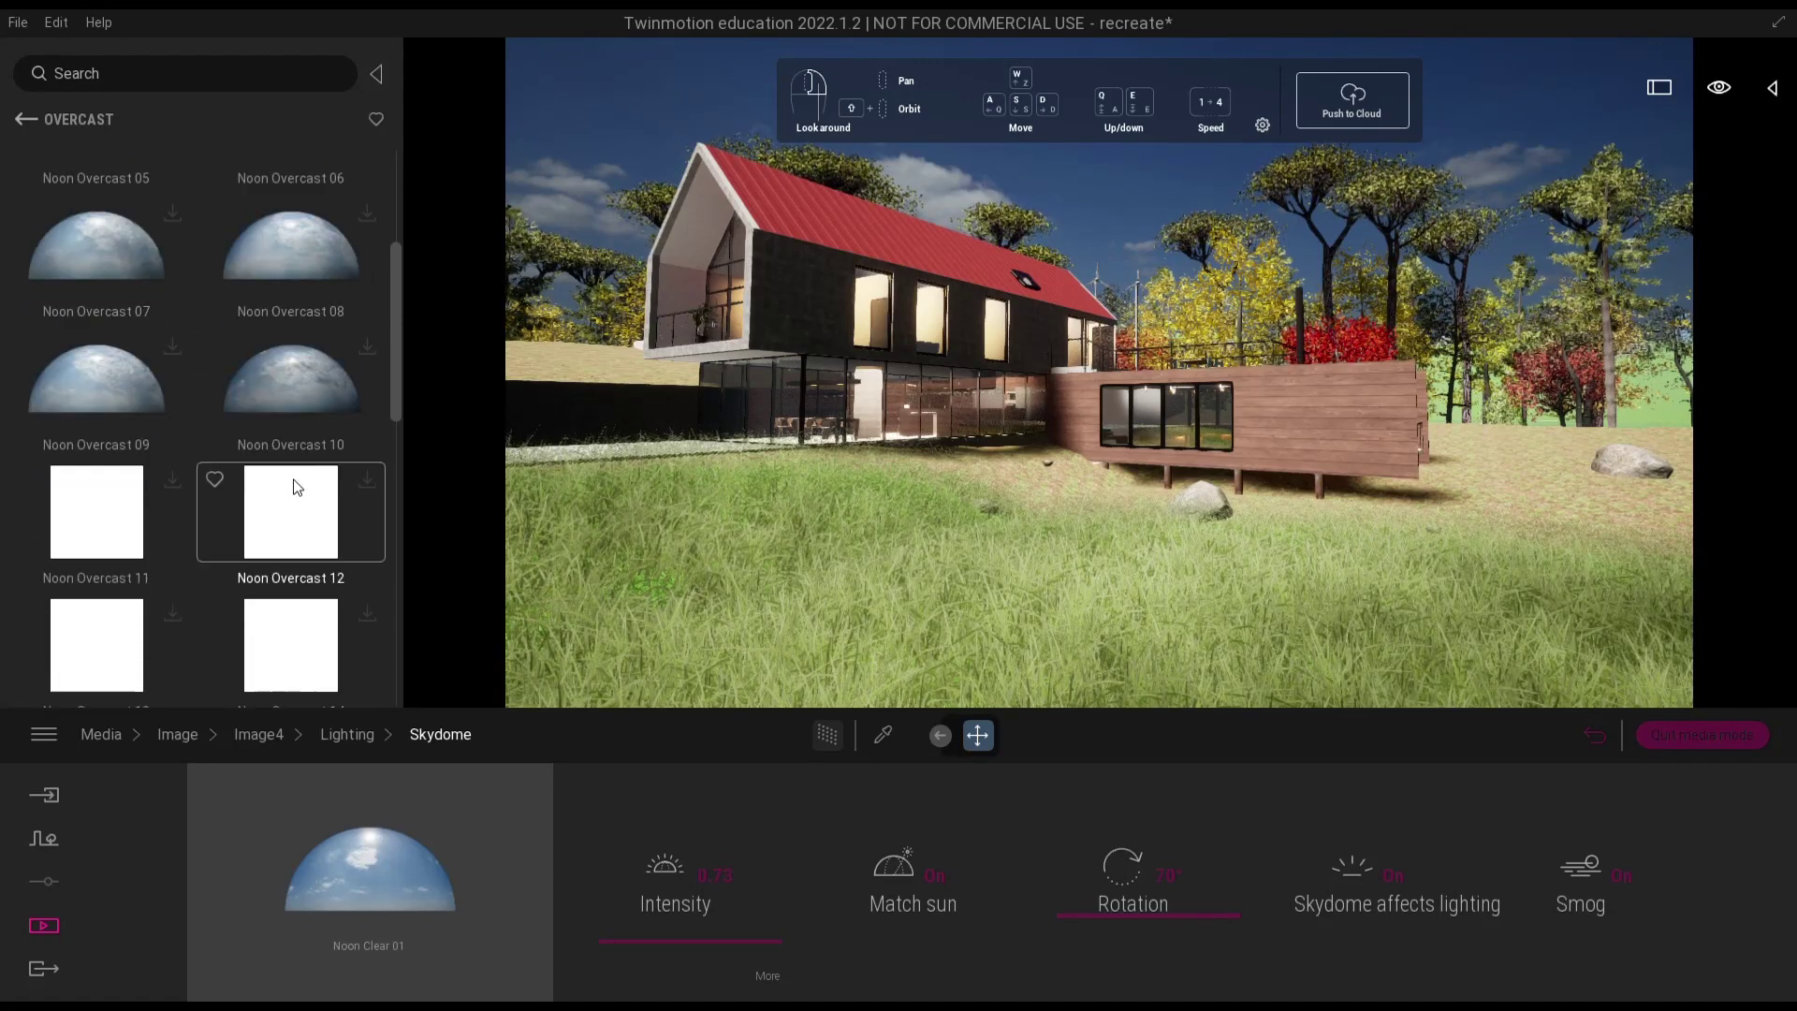
pyautogui.scroll(3, 296, 483)
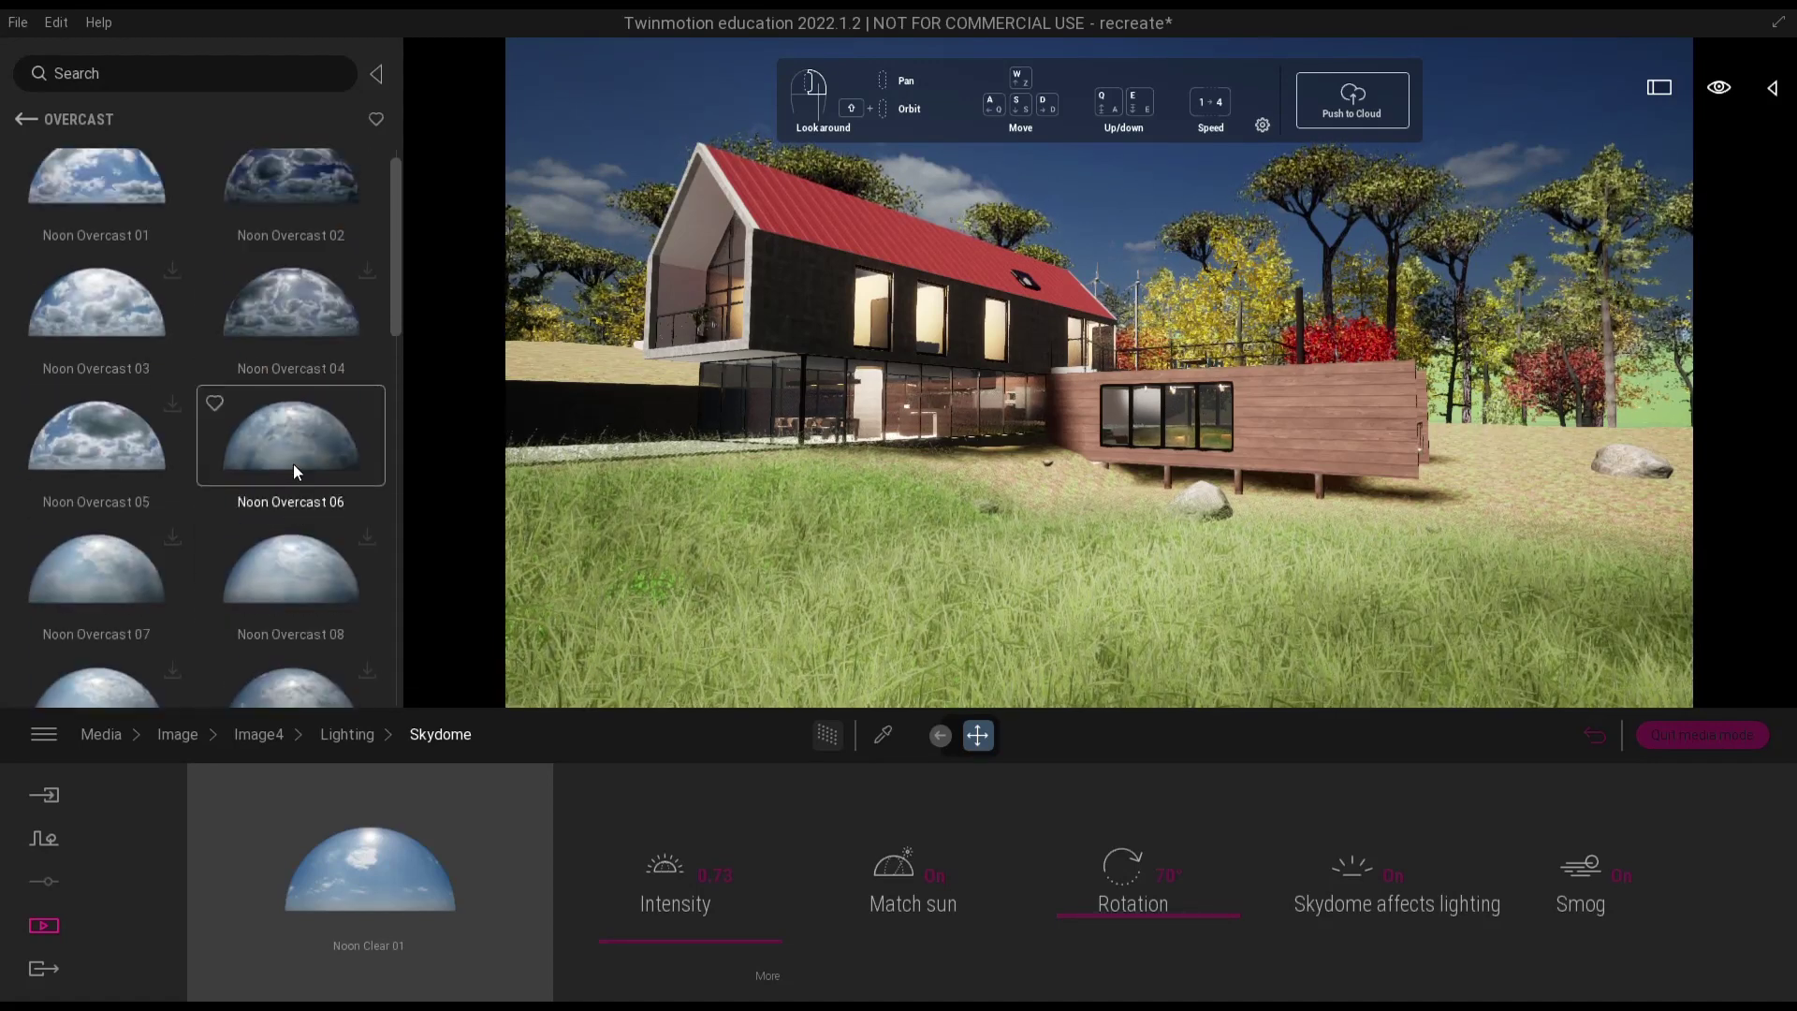
pyautogui.click(25, 116)
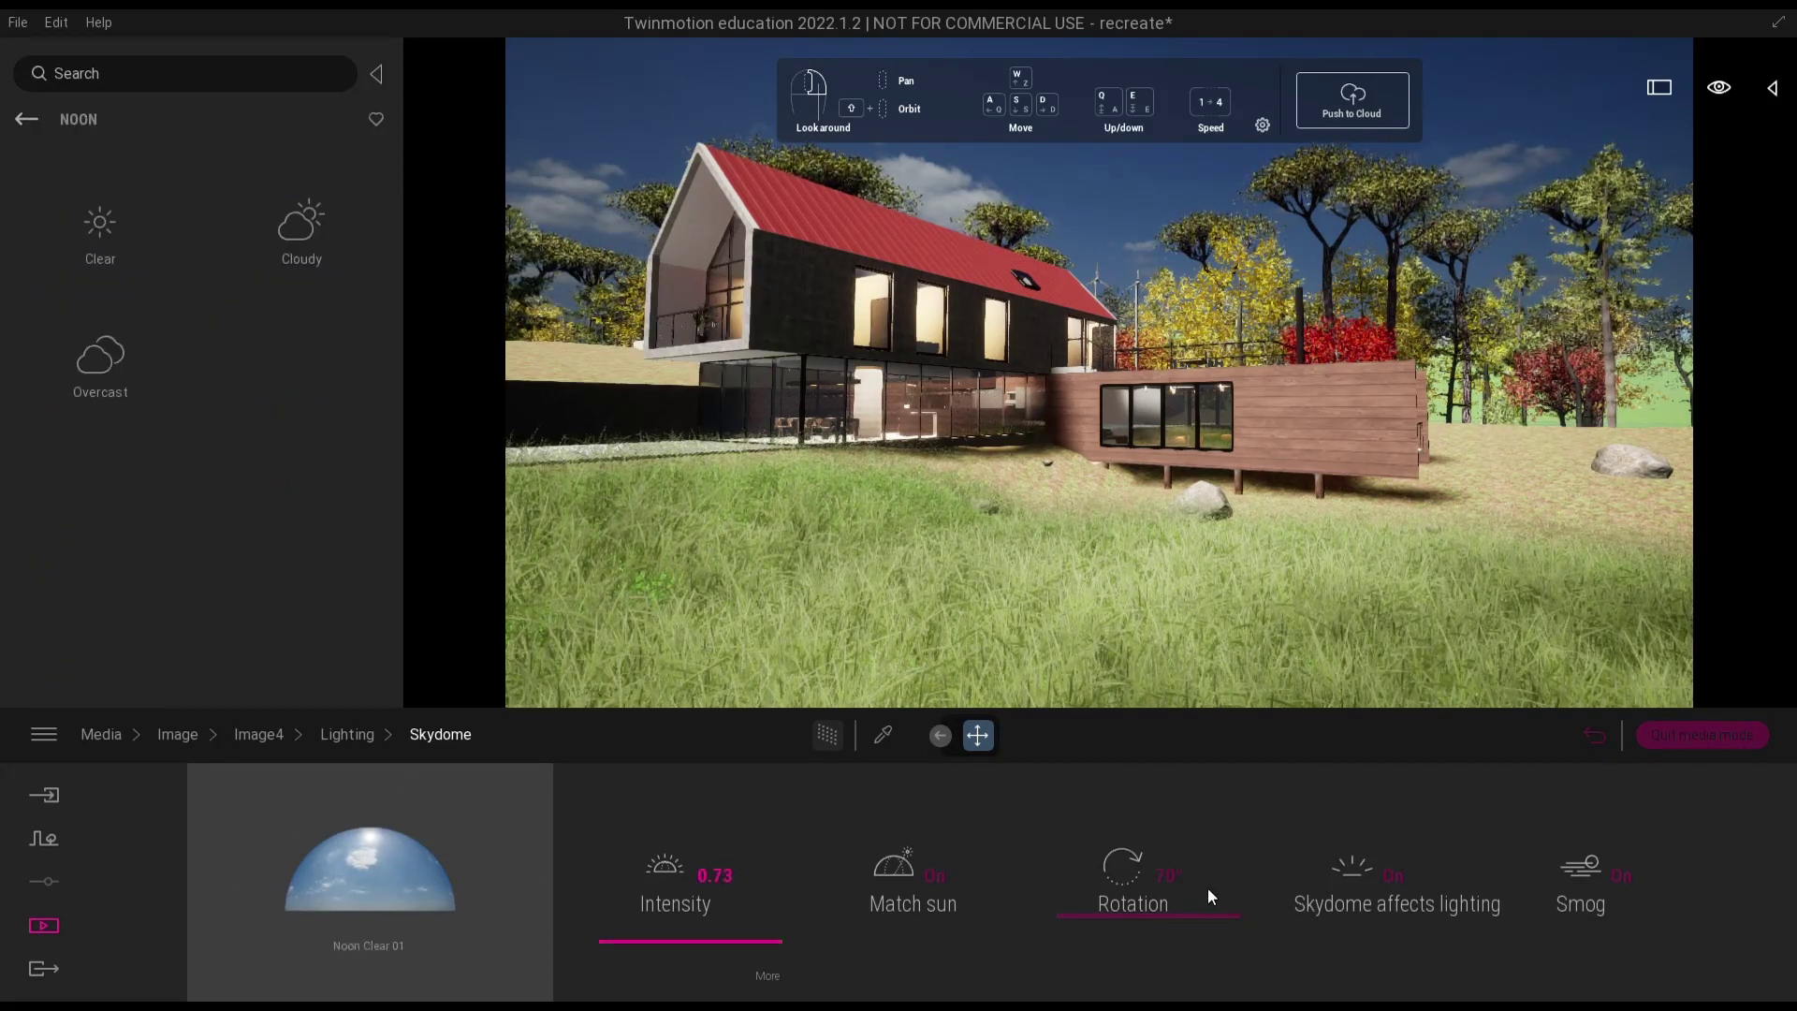
# - Open the export settings and select only Image4 as the image for local export
pyautogui.click(43, 970)
pyautogui.click(311, 880)
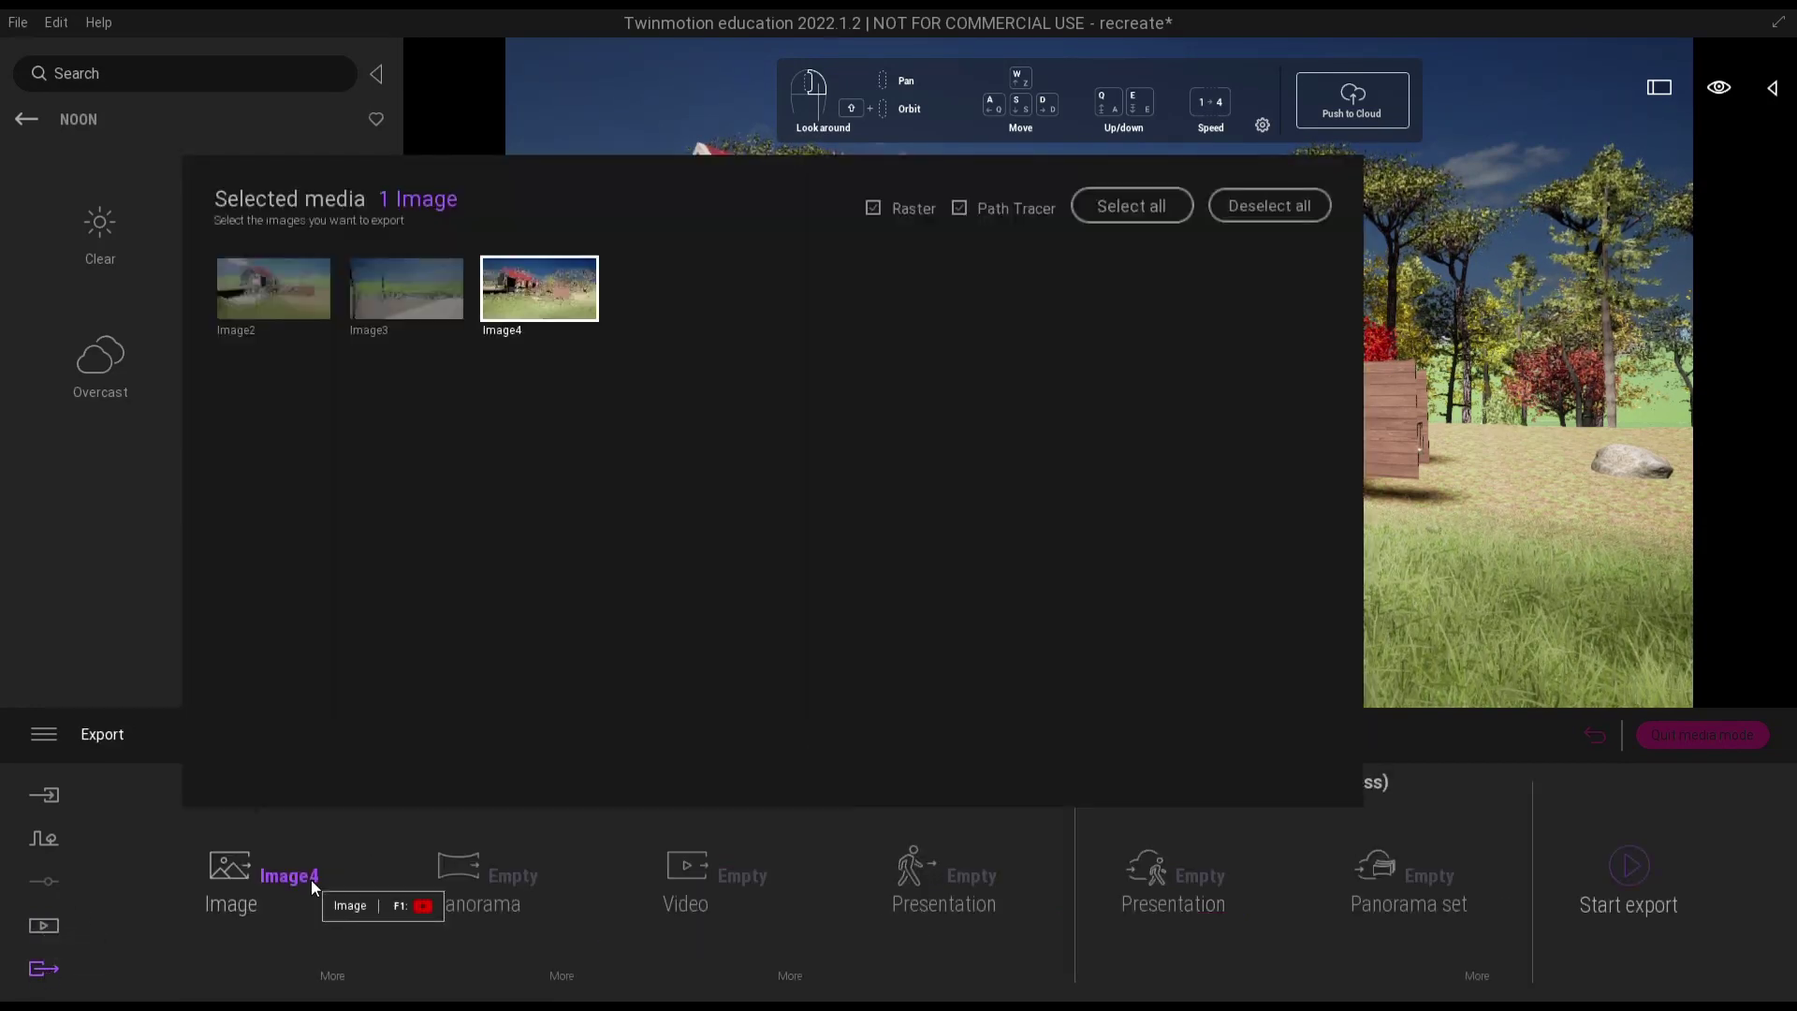
pyautogui.click(528, 305)
pyautogui.click(1637, 496)
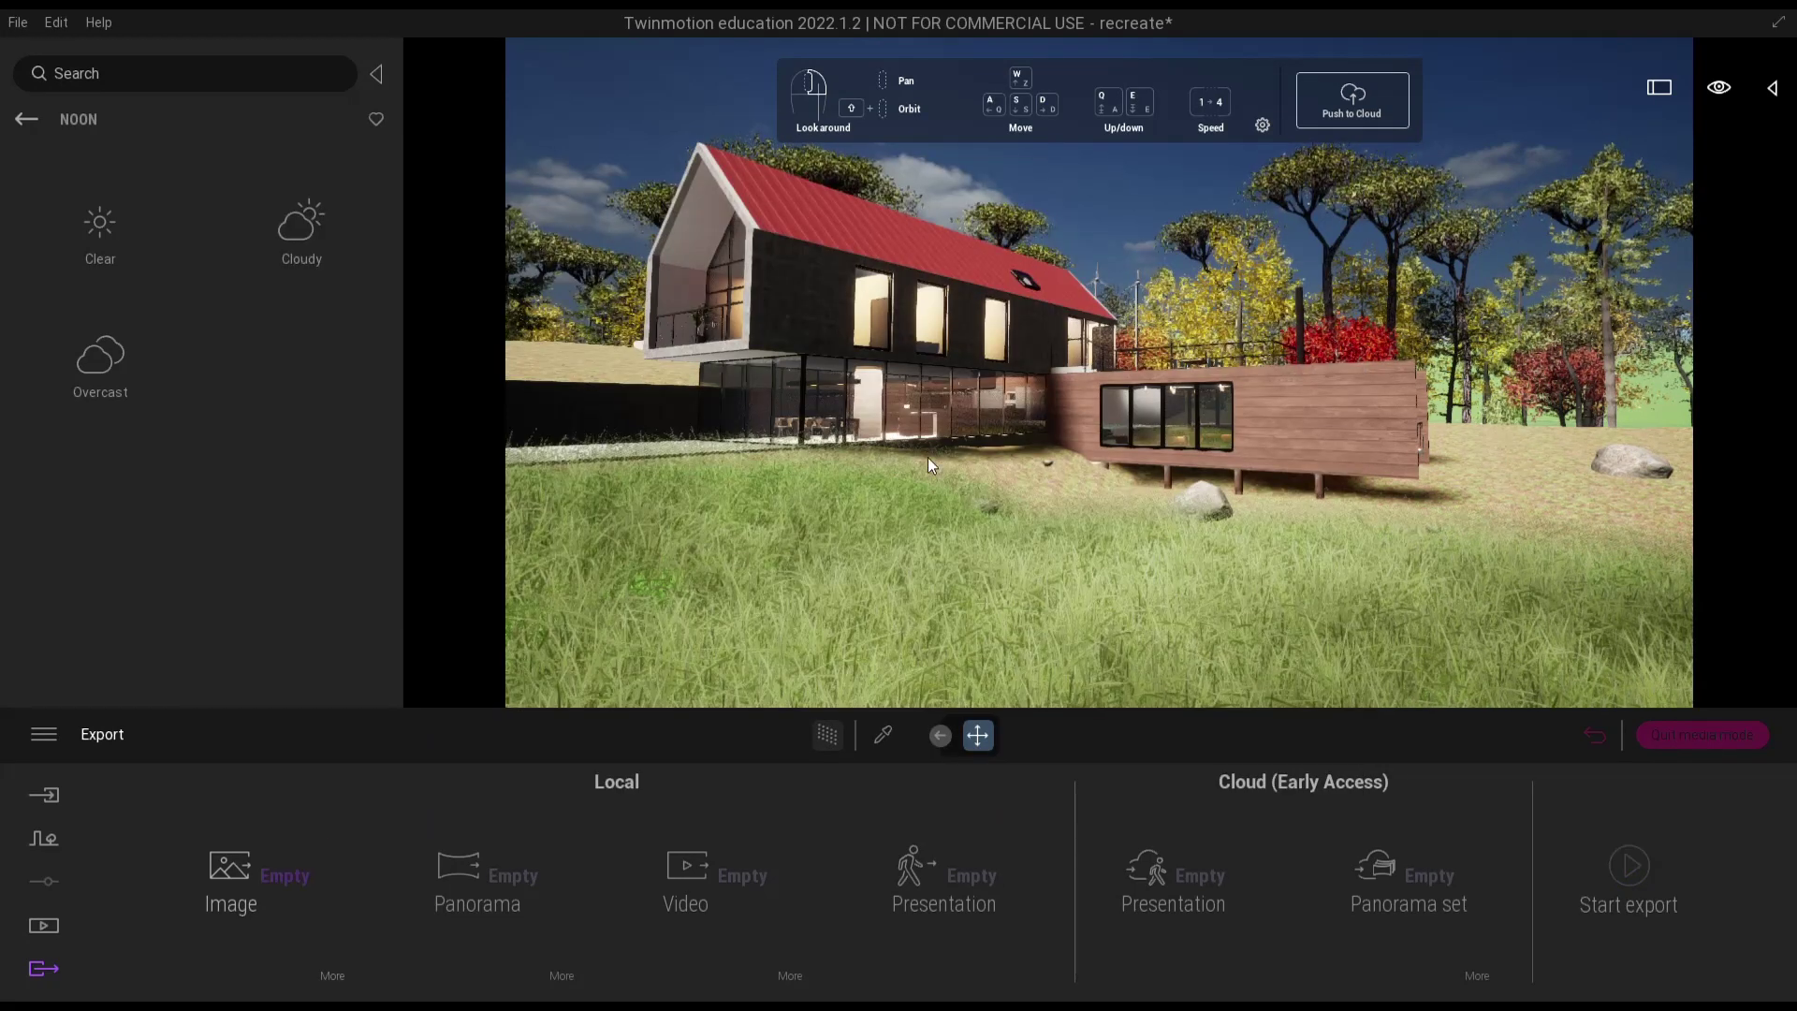
pyautogui.click(270, 884)
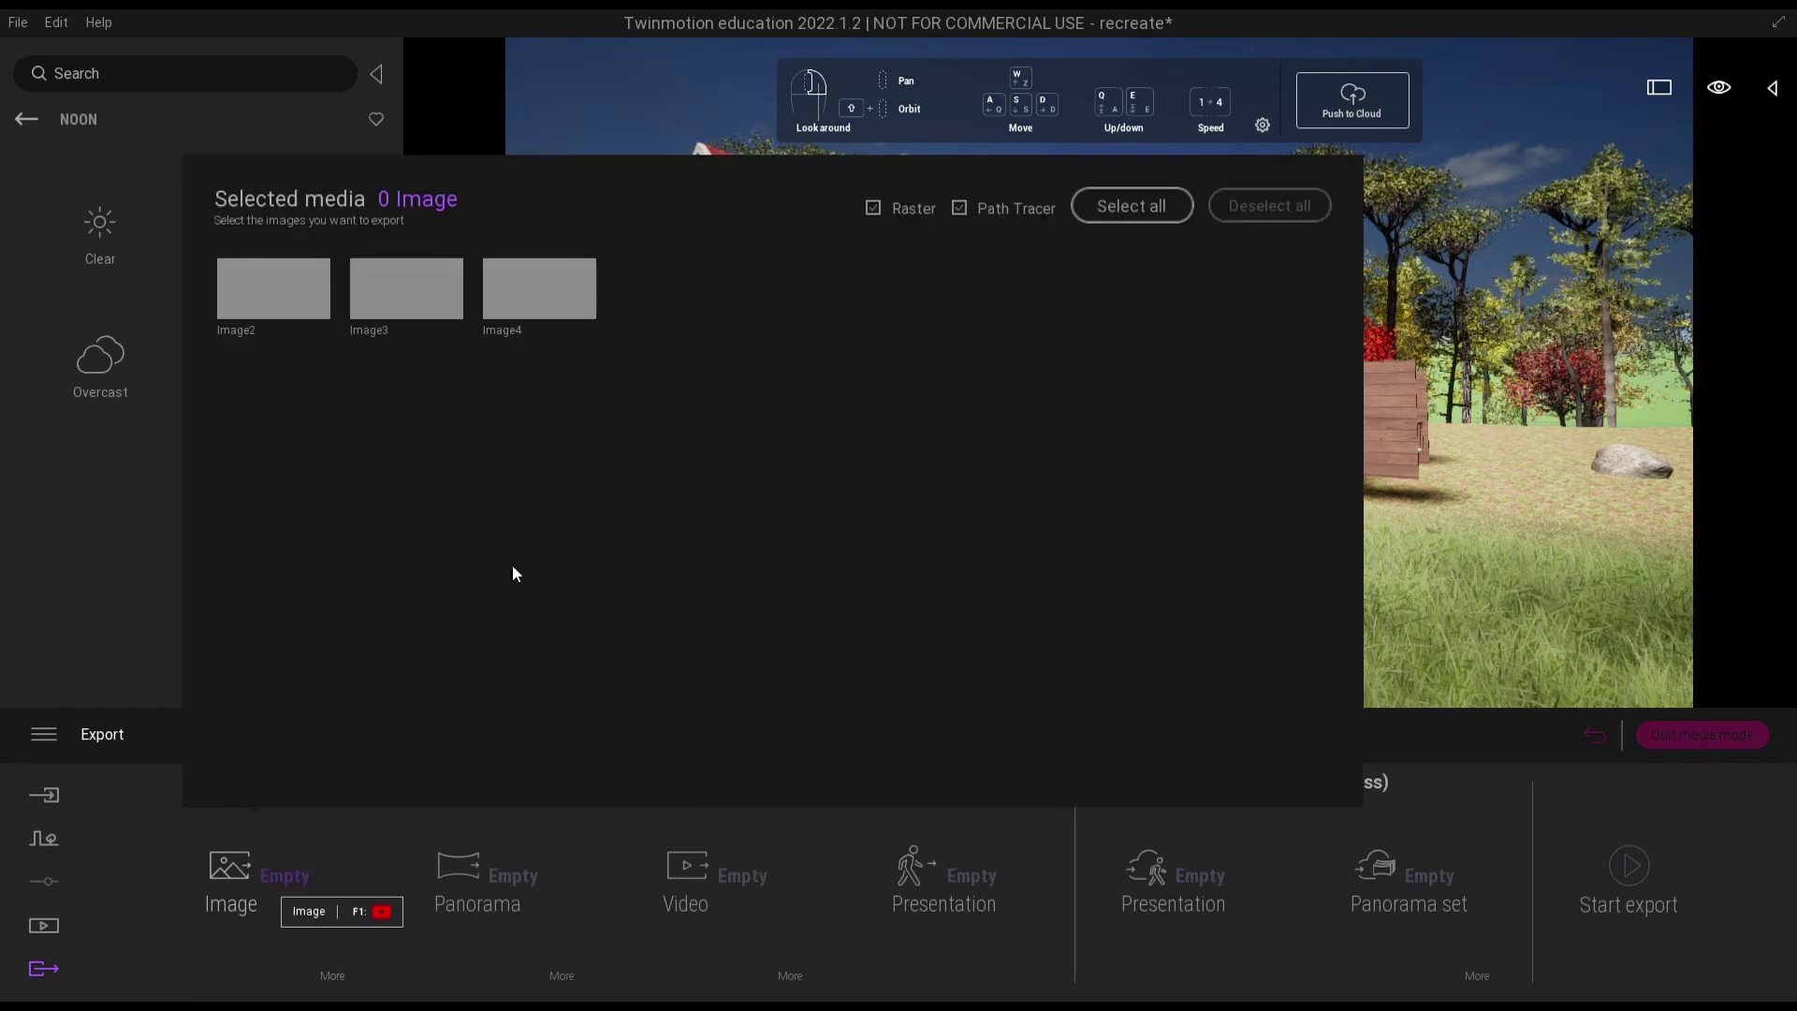
pyautogui.click(528, 315)
pyautogui.click(1734, 850)
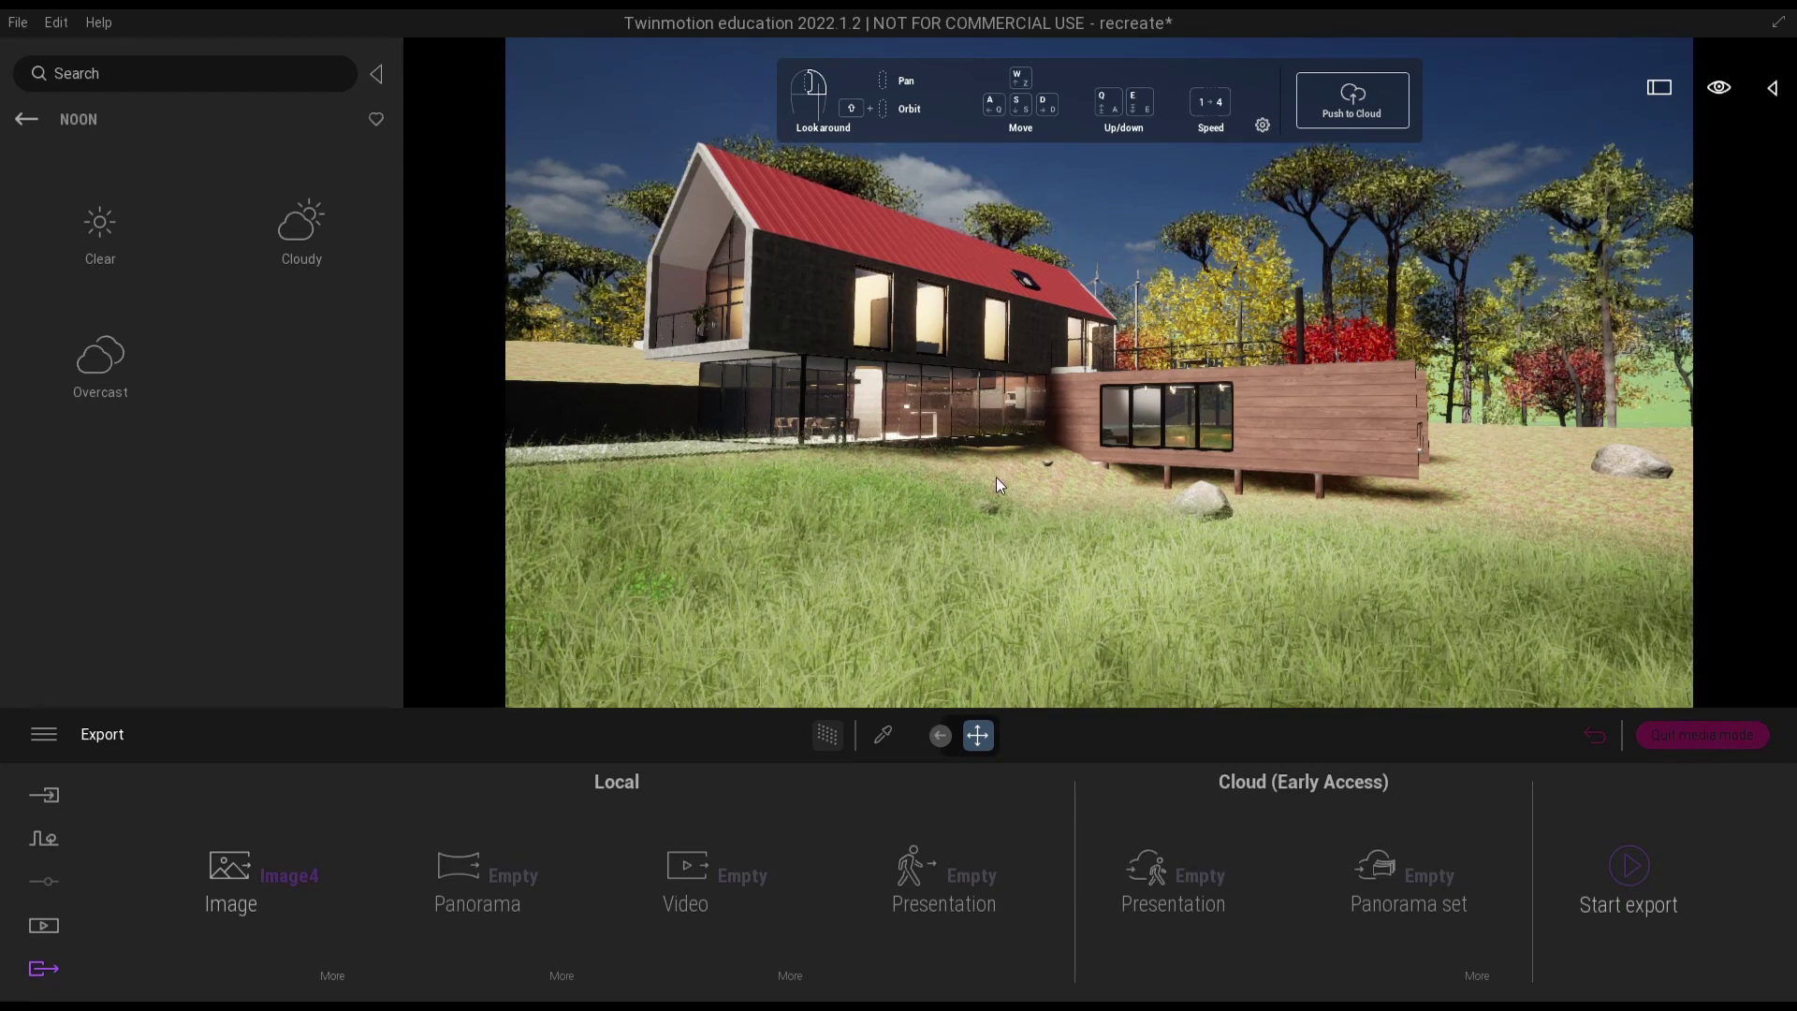
# - Examine the house's glazed ground floor, the timber-clad annex and the surrounding landscape up close
pyautogui.press('w')
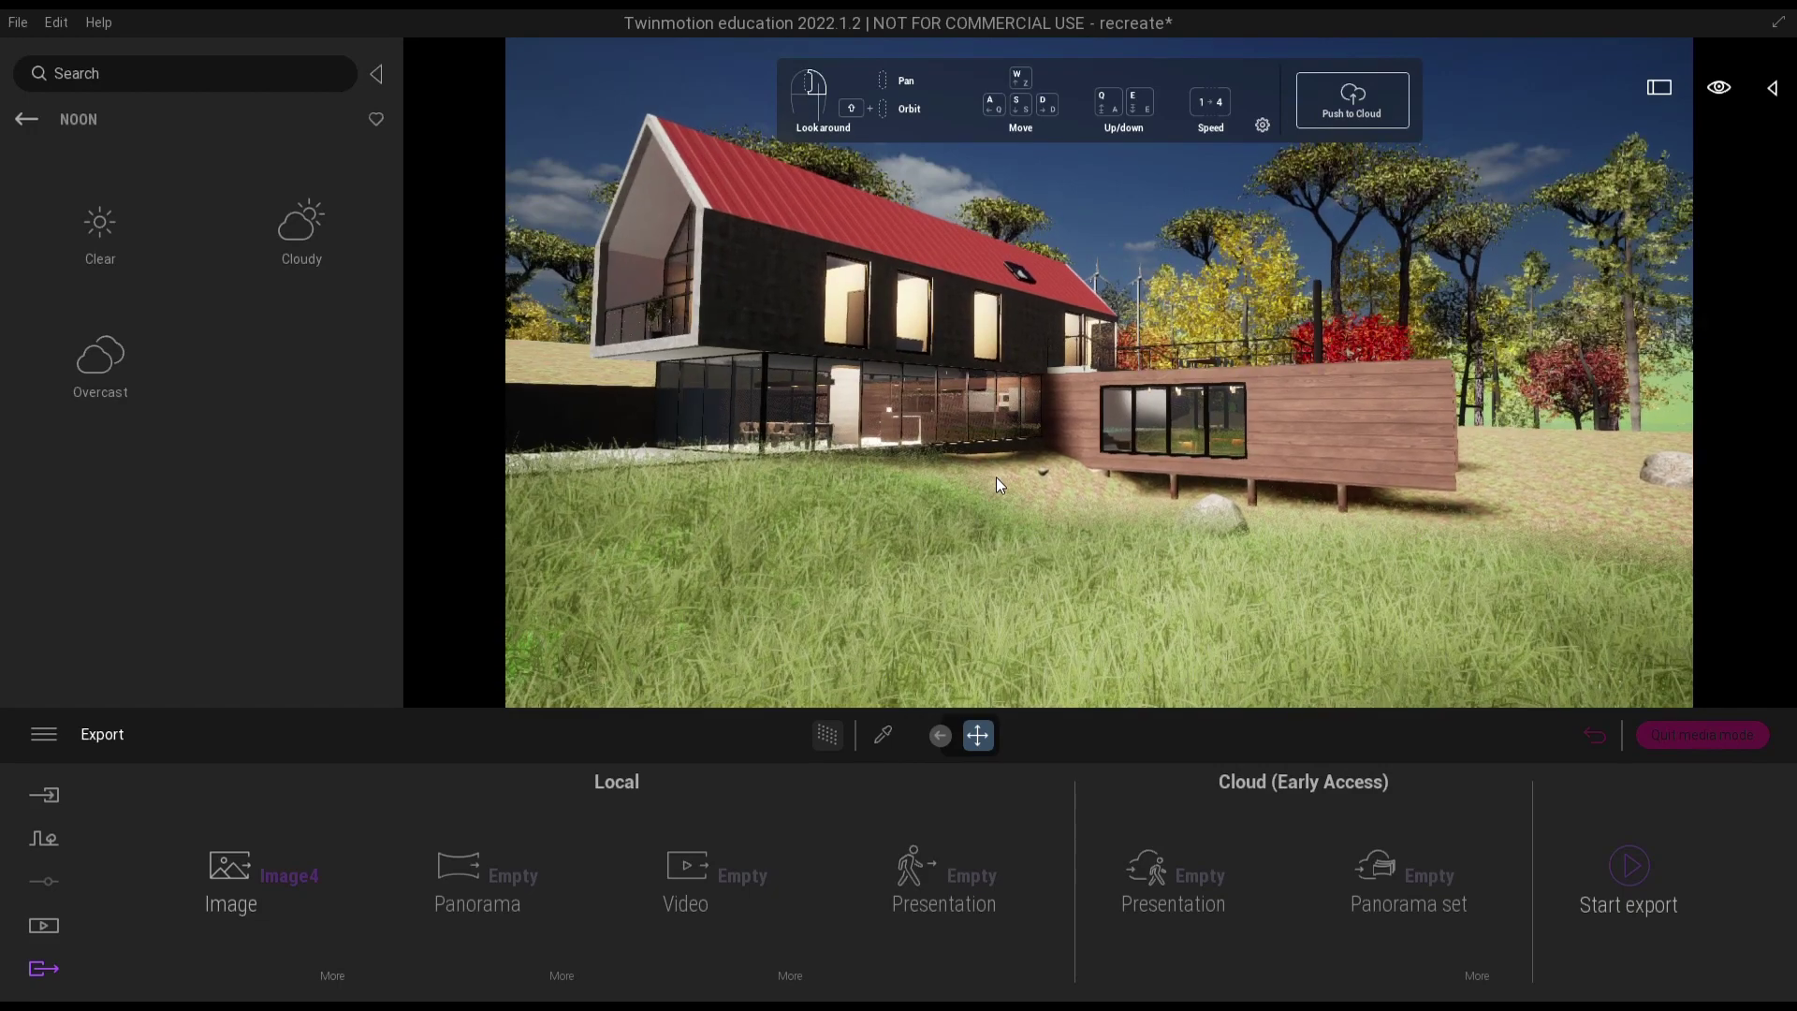
pyautogui.press('w')
pyautogui.press('w')
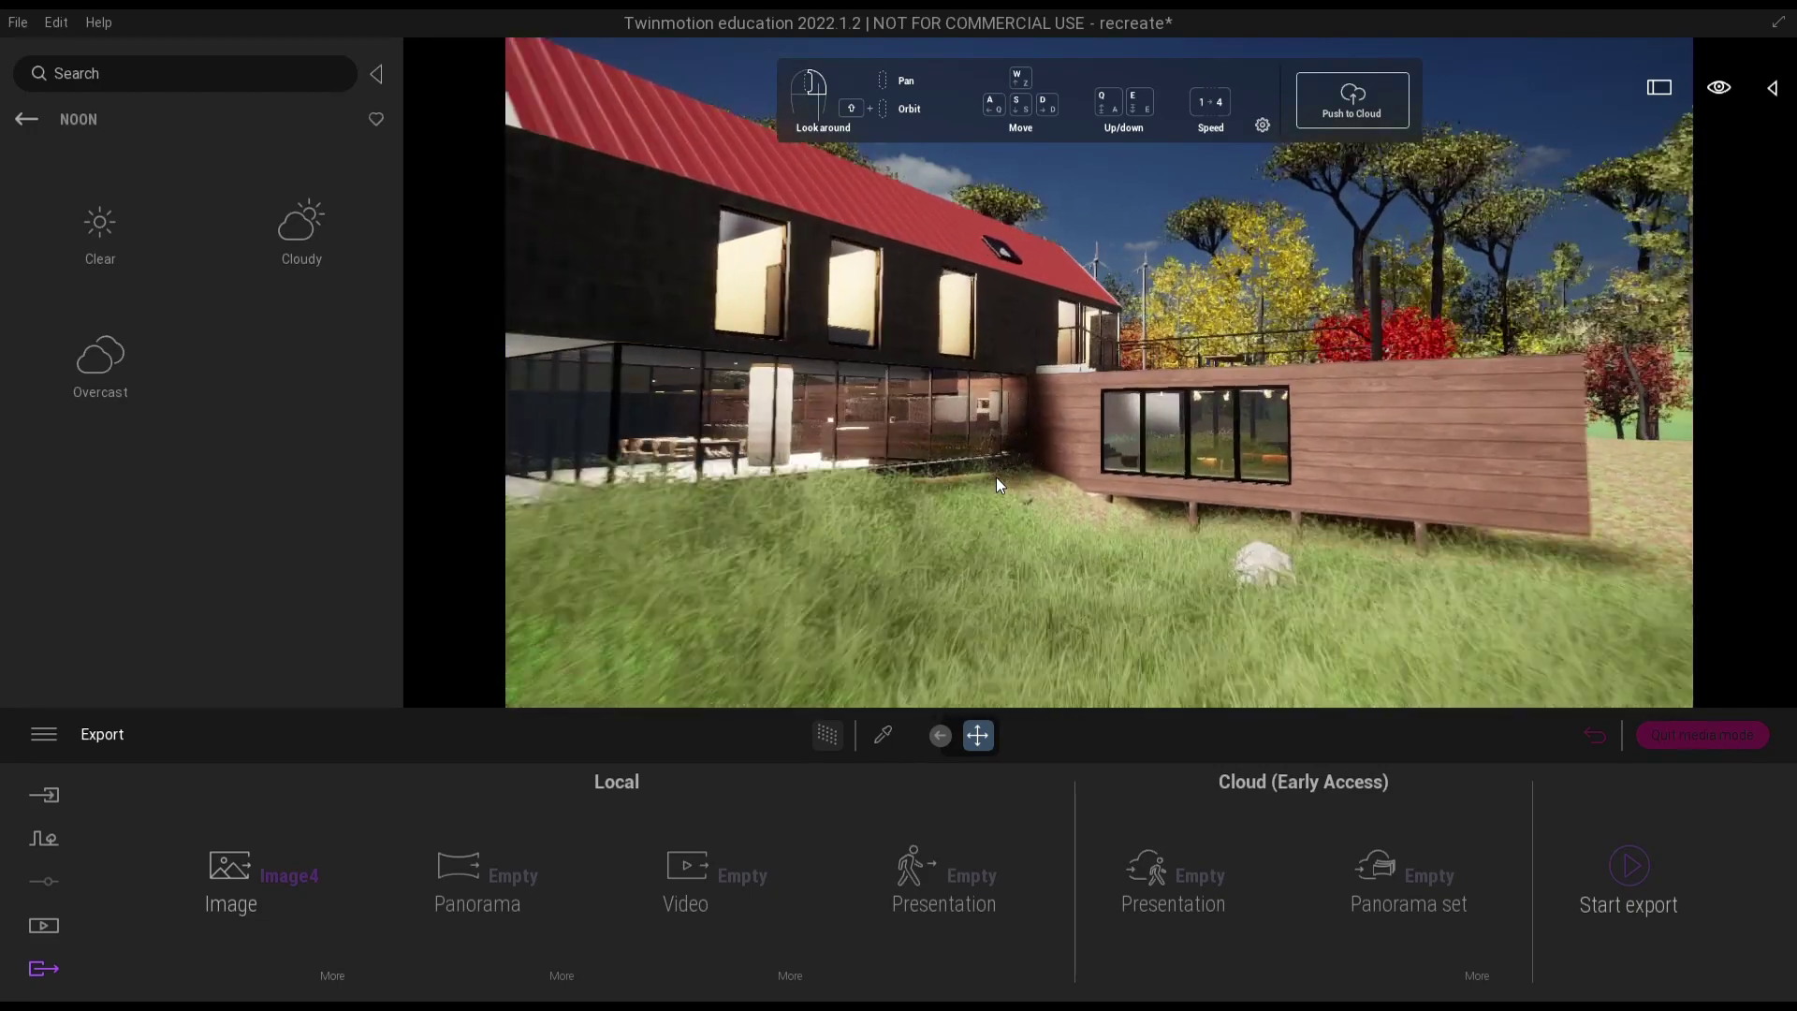
pyautogui.moveTo(996, 476); pyautogui.dragTo(751, 441, button='right')
pyautogui.moveTo(839, 478); pyautogui.dragTo(1076, 467)
pyautogui.moveTo(1077, 468); pyautogui.dragTo(1348, 466, button='right')
pyautogui.moveTo(1217, 468); pyautogui.dragTo(988, 472)
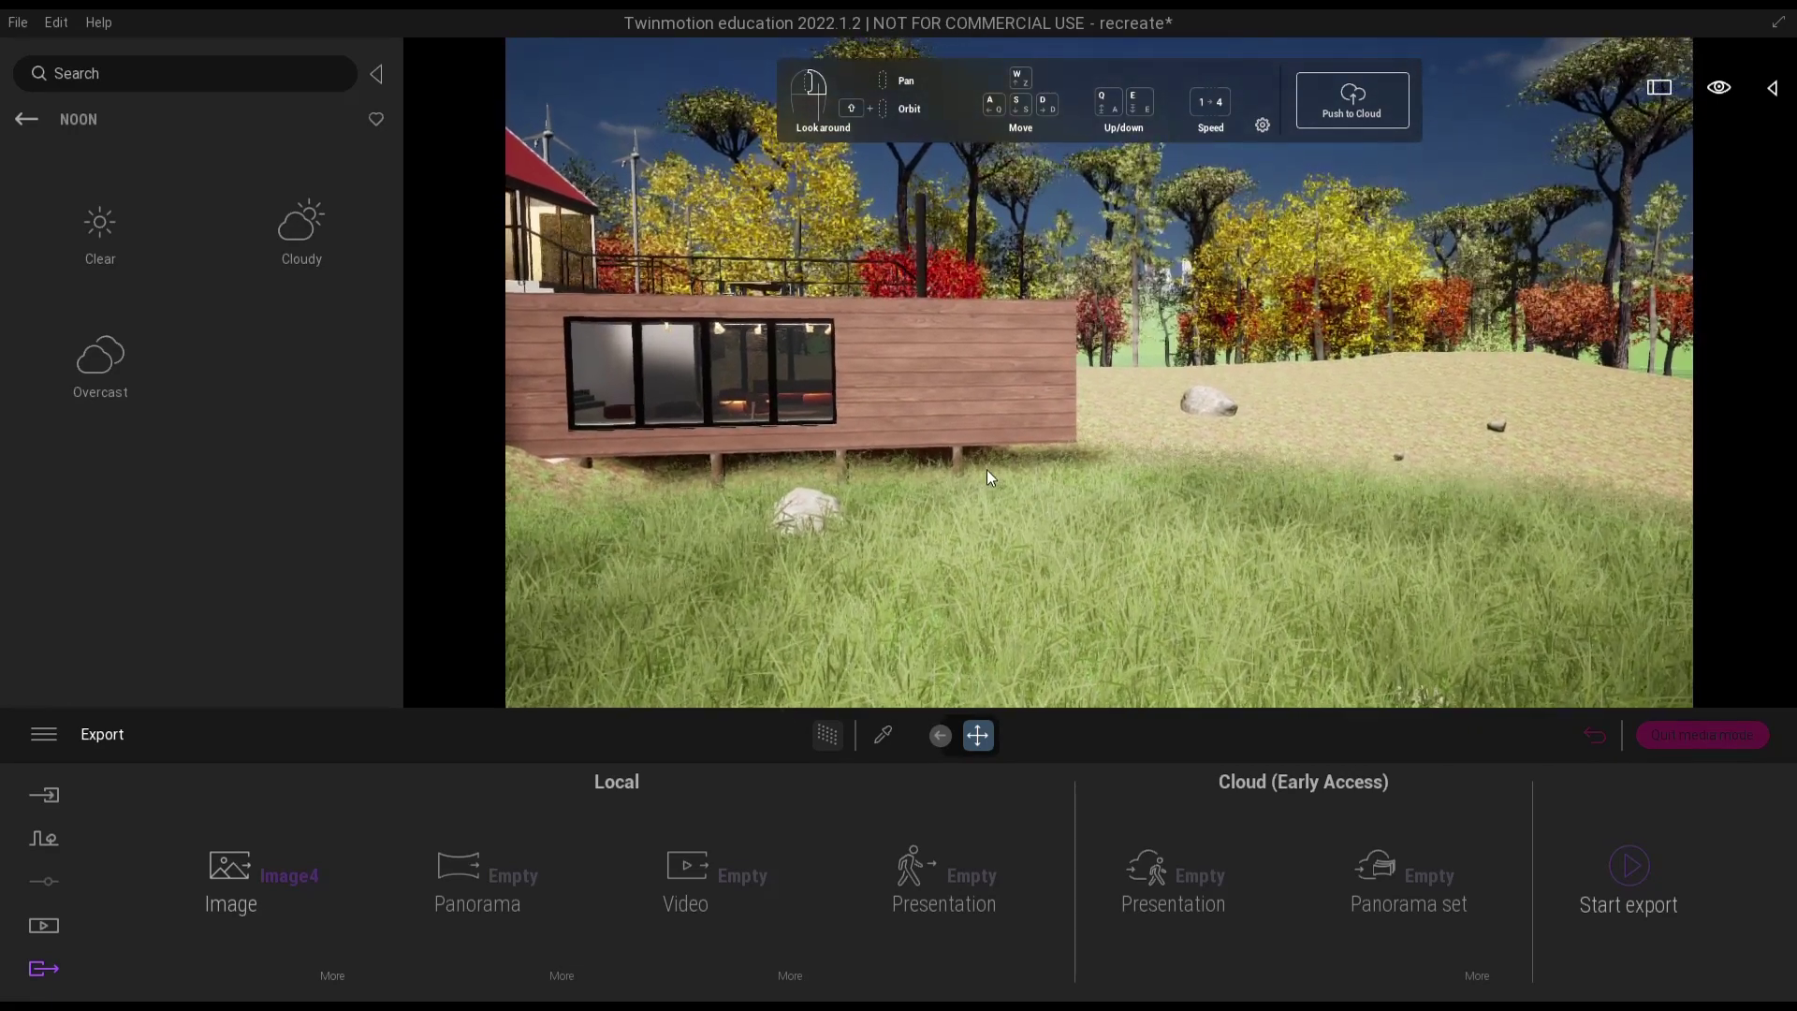